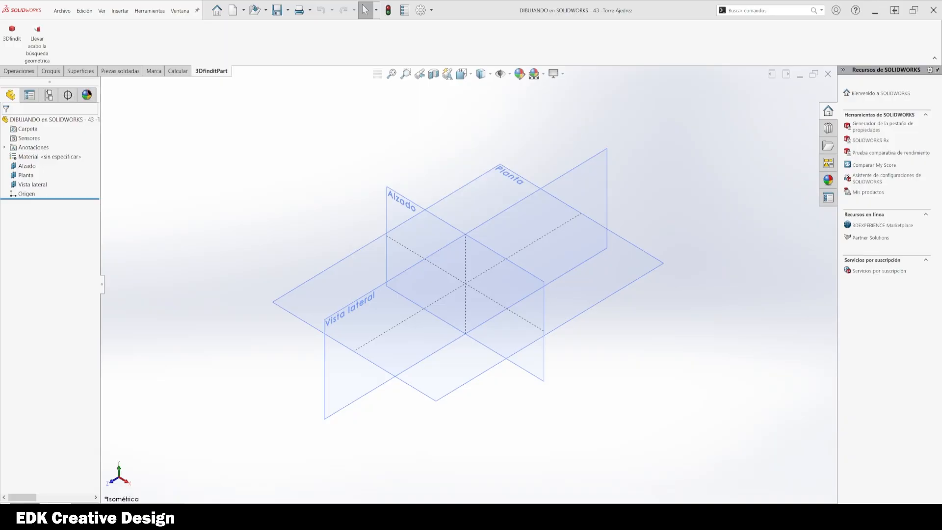
Step: Start a new sketch on the Alzado plane, viewed normal to the plane
{"action": "right_click", "coordinate": [383, 303]}
{"action": "left_click", "coordinate": [442, 221]}
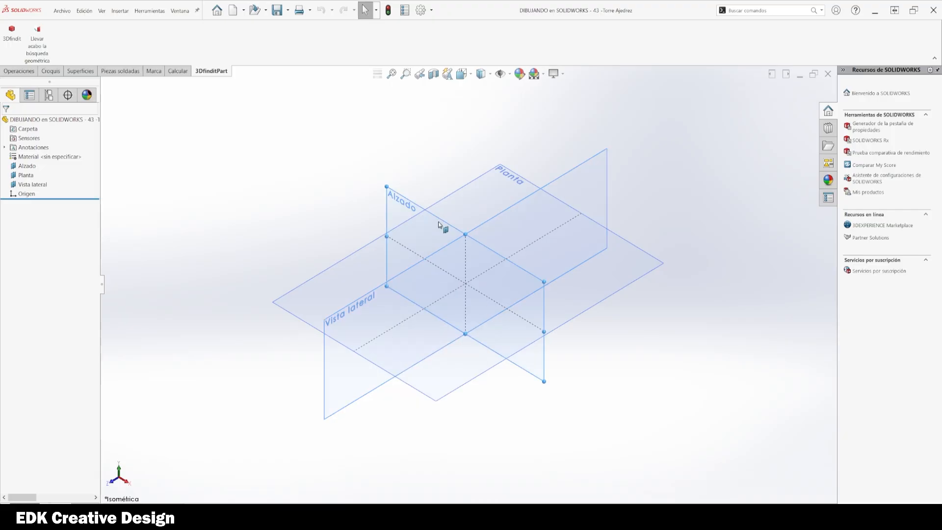
{"action": "right_click", "coordinate": [438, 222]}
{"action": "left_click", "coordinate": [490, 210]}
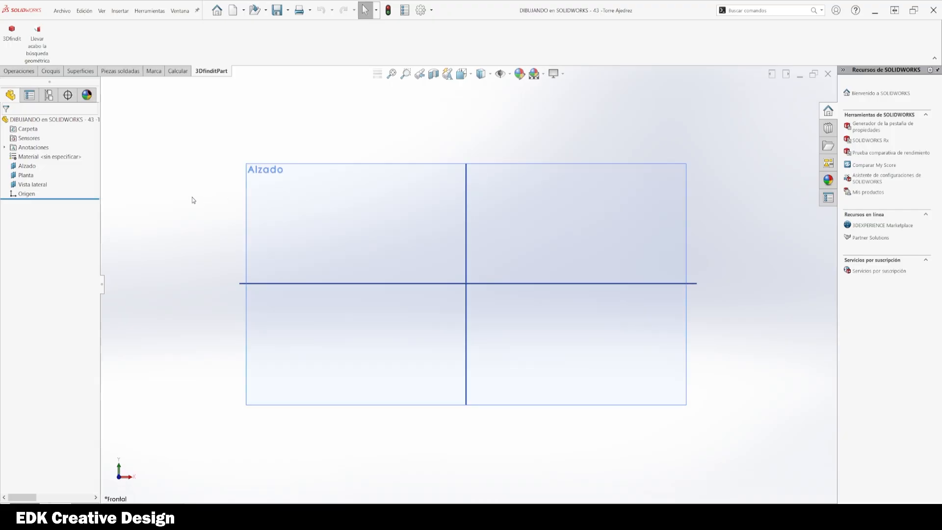
{"action": "left_click", "coordinate": [606, 220]}
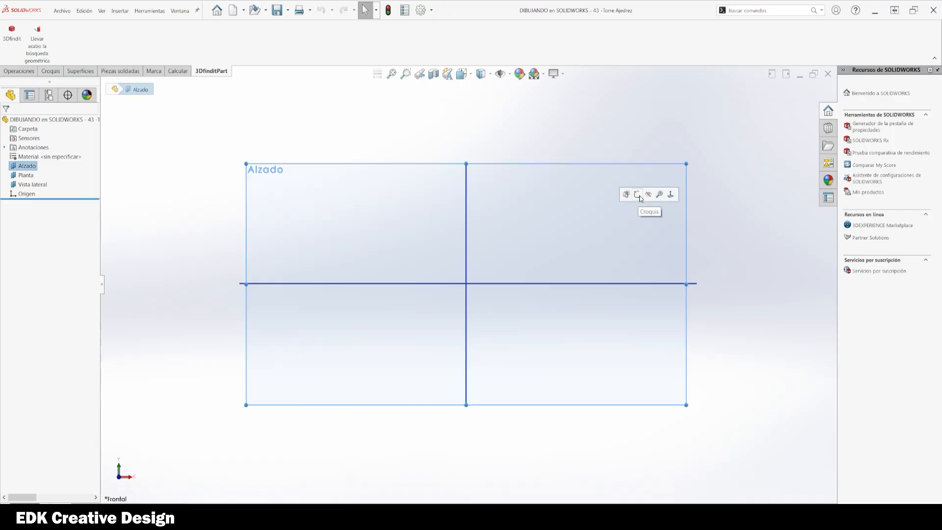
{"action": "left_click", "coordinate": [637, 195]}
{"action": "scroll", "coordinate": [505, 290], "scroll_direction": "down", "scroll_amount": 3}
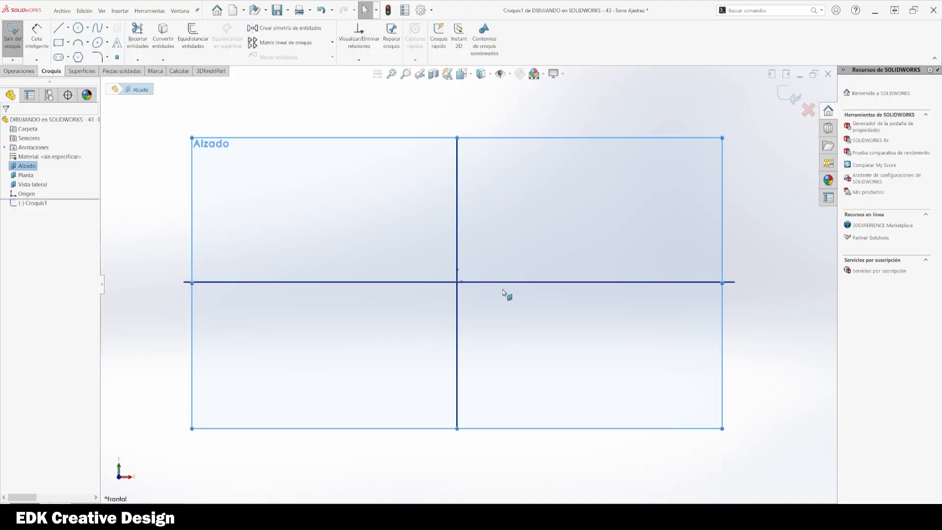
Step: Sketch a horizontal line about 39 mm long starting at the origin and extending right
{"action": "key", "text": "Escape"}
{"action": "right_click_drag", "start_coordinate": [599, 248], "coordinate": [540, 251]}
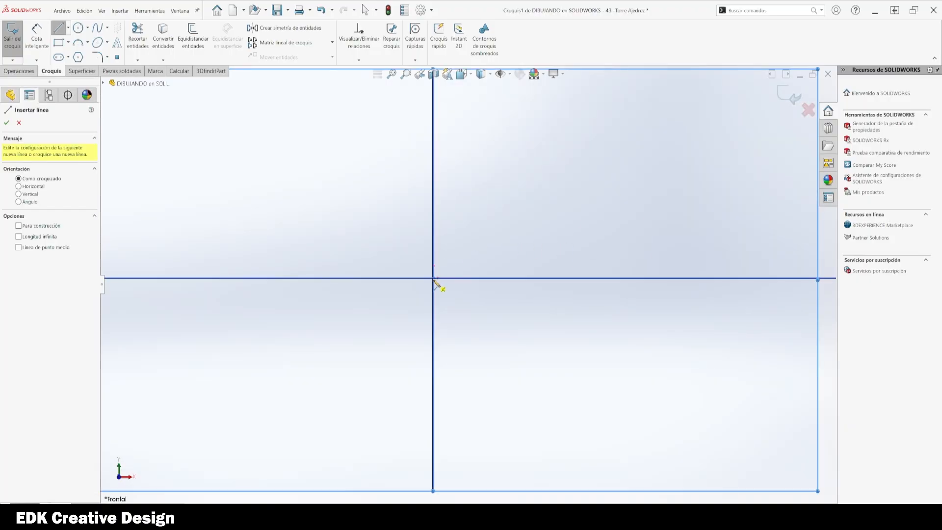
{"action": "left_click", "coordinate": [434, 279]}
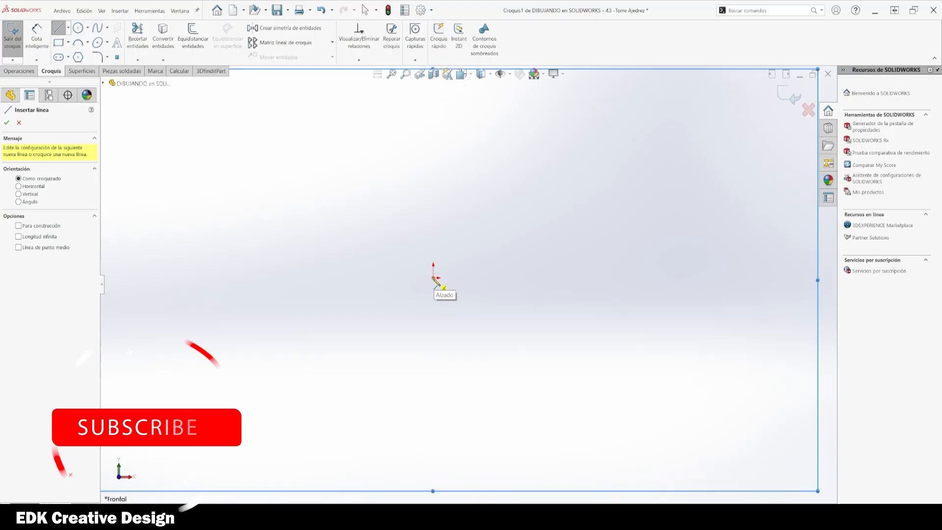
{"action": "left_click", "coordinate": [577, 279]}
{"action": "key", "text": "Escape"}
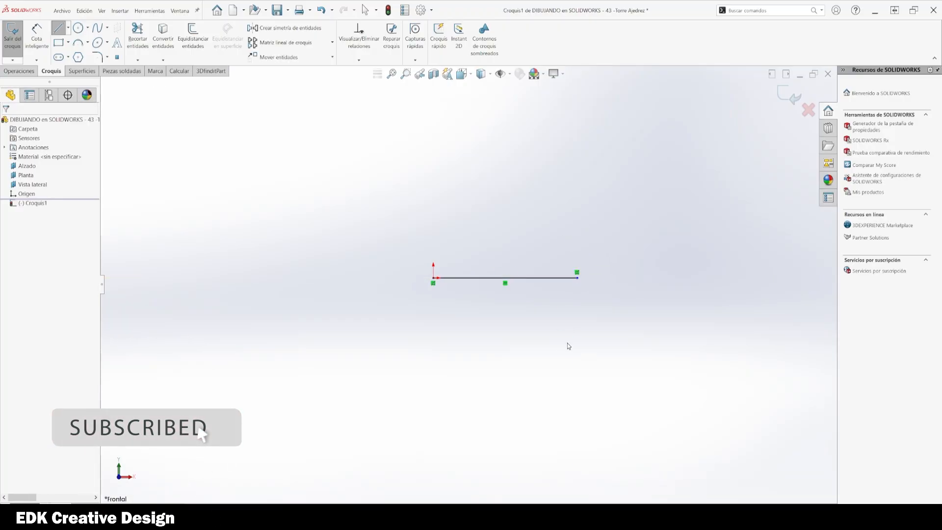
Step: Dimension the horizontal line's length to 30 mm
{"action": "right_click_drag", "start_coordinate": [553, 354], "coordinate": [550, 278]}
{"action": "left_click", "coordinate": [546, 281]}
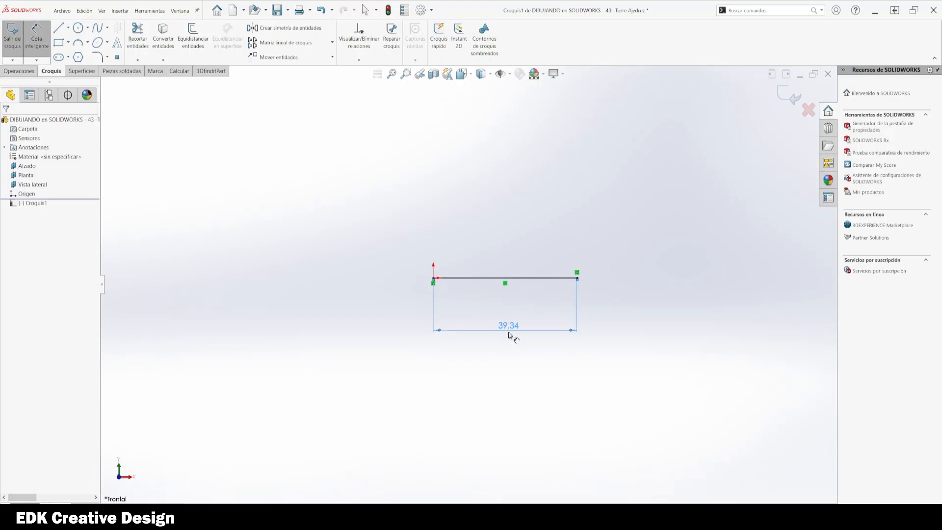
{"action": "left_click", "coordinate": [513, 336]}
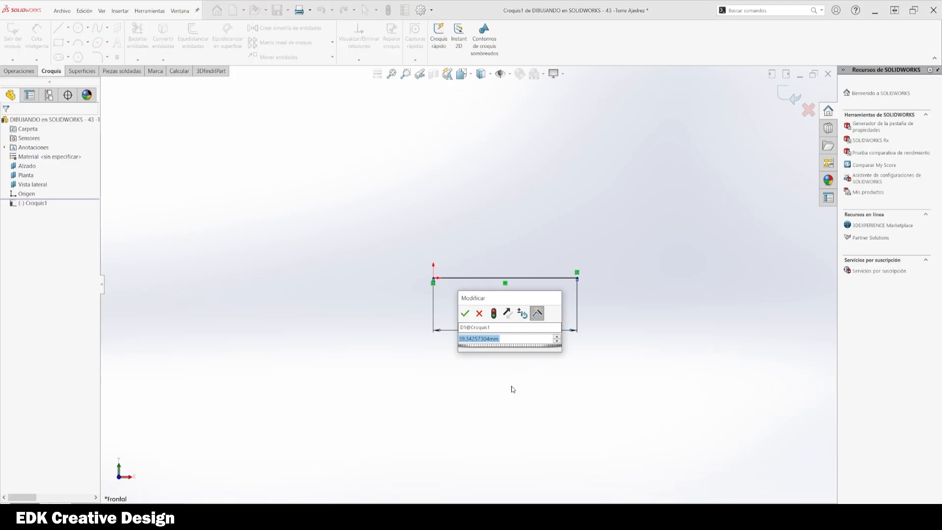
{"action": "type", "text": "30"}
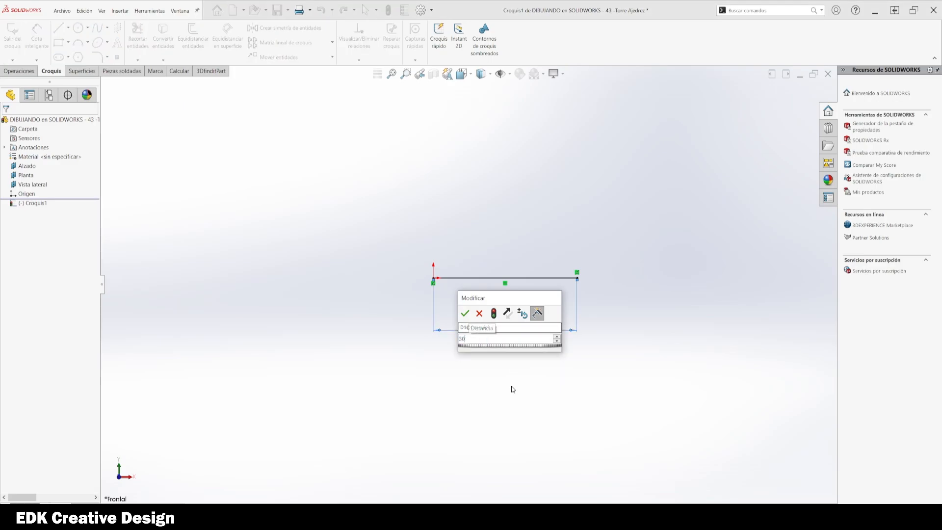
{"action": "key", "text": "Return"}
{"action": "scroll", "coordinate": [590, 338], "scroll_direction": "up", "scroll_amount": 2}
{"action": "middle_click_drag", "start_coordinate": [561, 266], "coordinate": [553, 346], "text": "ctrl"}
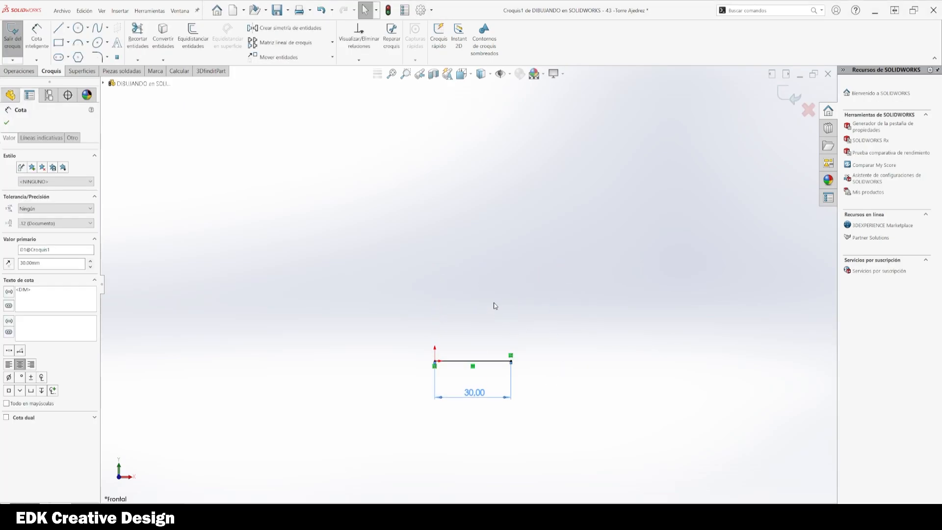
{"action": "scroll", "coordinate": [502, 301], "scroll_direction": "down", "scroll_amount": 1}
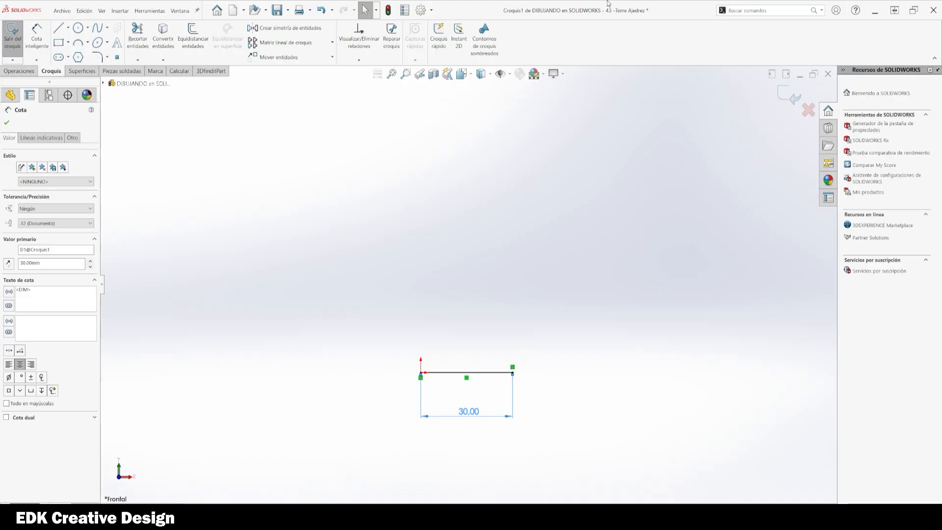
{"action": "left_click", "coordinate": [490, 304]}
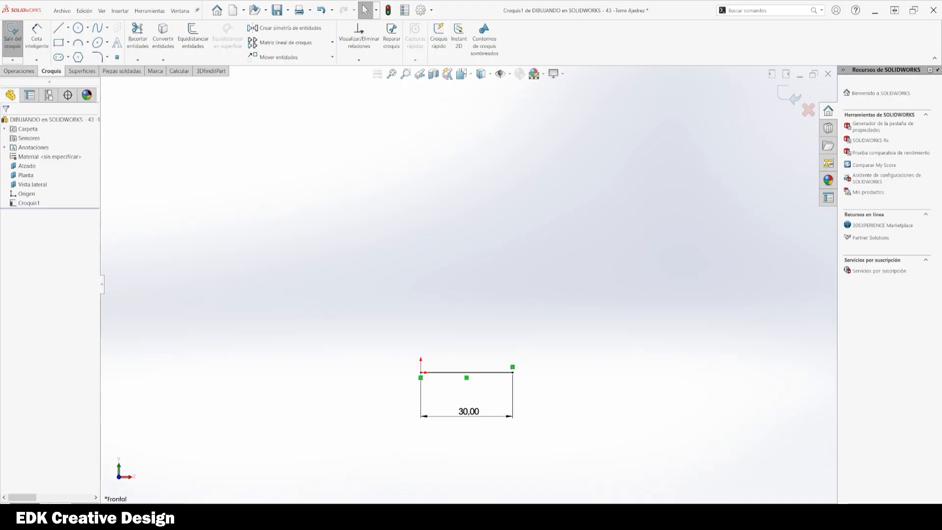
Step: Sketch a vertical line about 7 mm long upward from the horizontal line's right end
{"action": "key", "text": "l"}
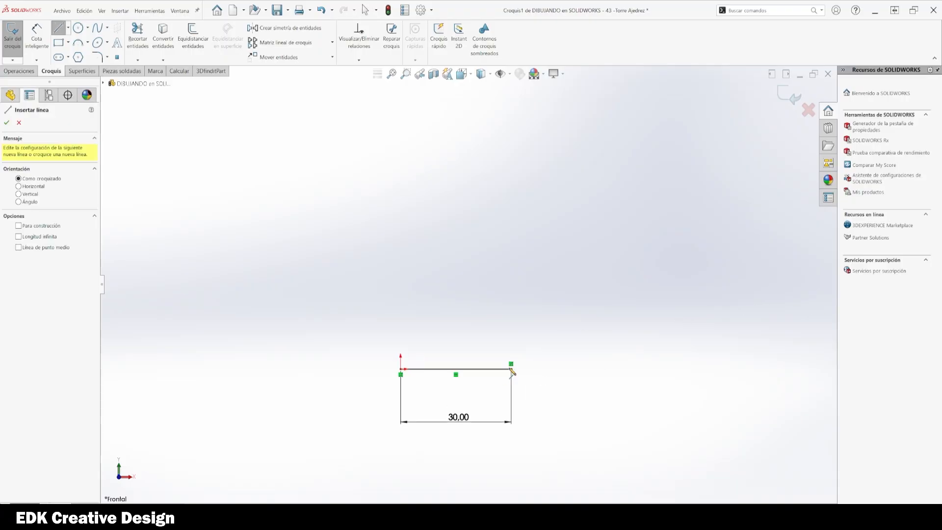
{"action": "scroll", "coordinate": [520, 388], "scroll_direction": "down", "scroll_amount": 2}
{"action": "left_click", "coordinate": [508, 360]}
{"action": "left_click", "coordinate": [509, 321]}
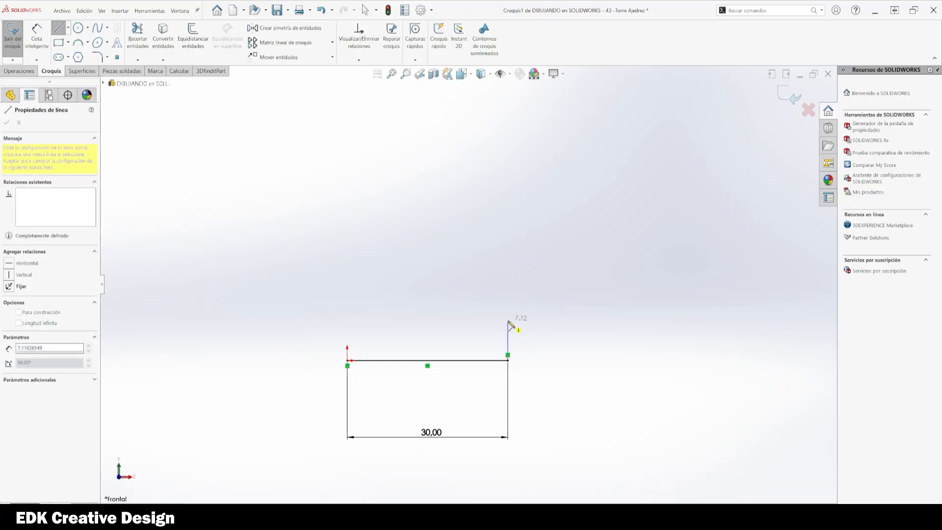
{"action": "key", "text": "Escape"}
Step: Dimension the vertical line's length and set it to 4 mm
{"action": "right_click_drag", "start_coordinate": [547, 431], "coordinate": [551, 397]}
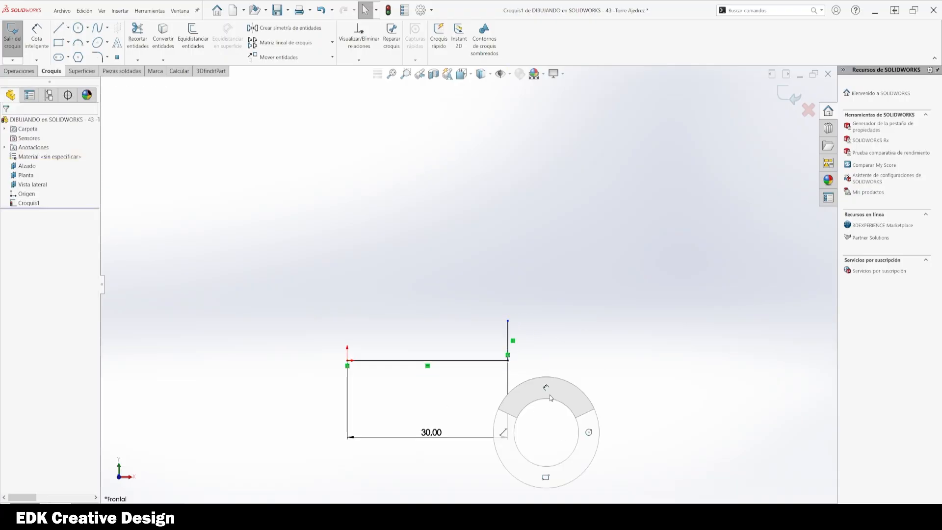
{"action": "left_click", "coordinate": [509, 338]}
{"action": "left_click", "coordinate": [563, 344]}
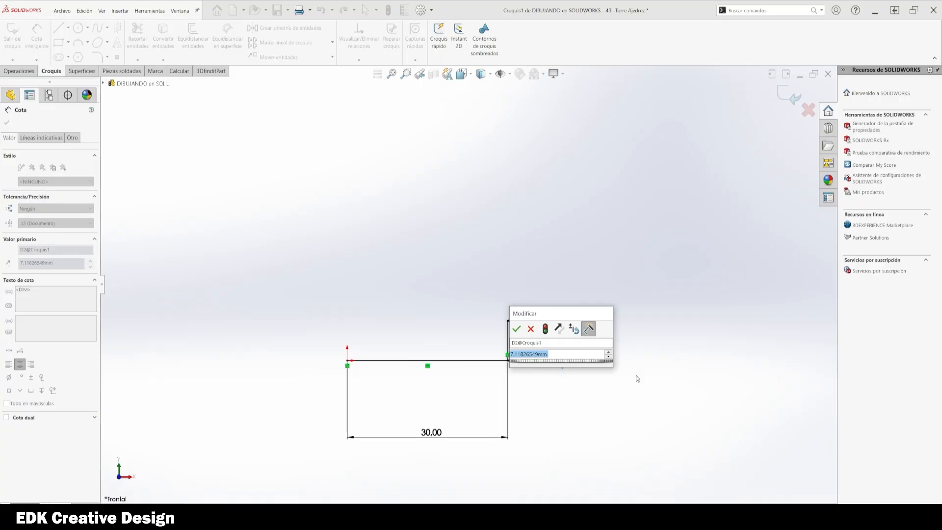
{"action": "type", "text": "5"}
{"action": "key", "text": "Return"}
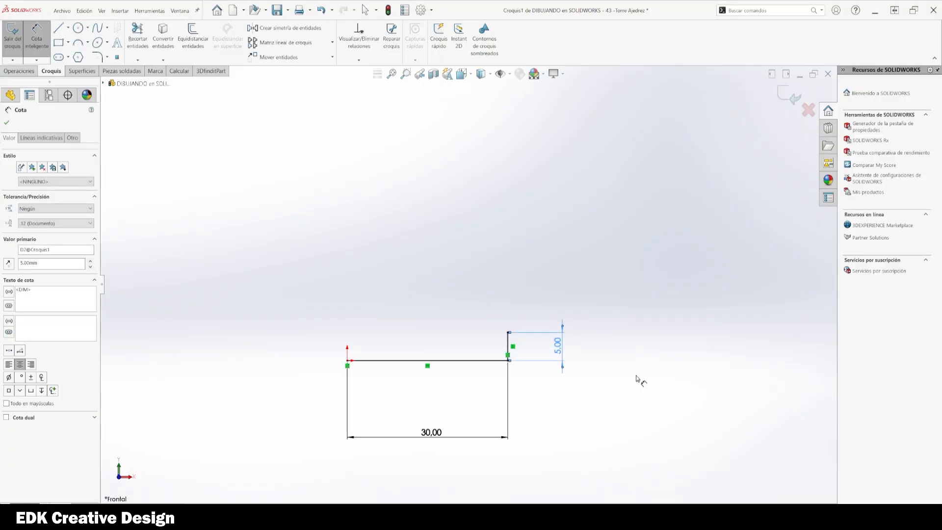
{"action": "double_click", "coordinate": [559, 346]}
{"action": "type", "text": "4"}
{"action": "key", "text": "Return"}
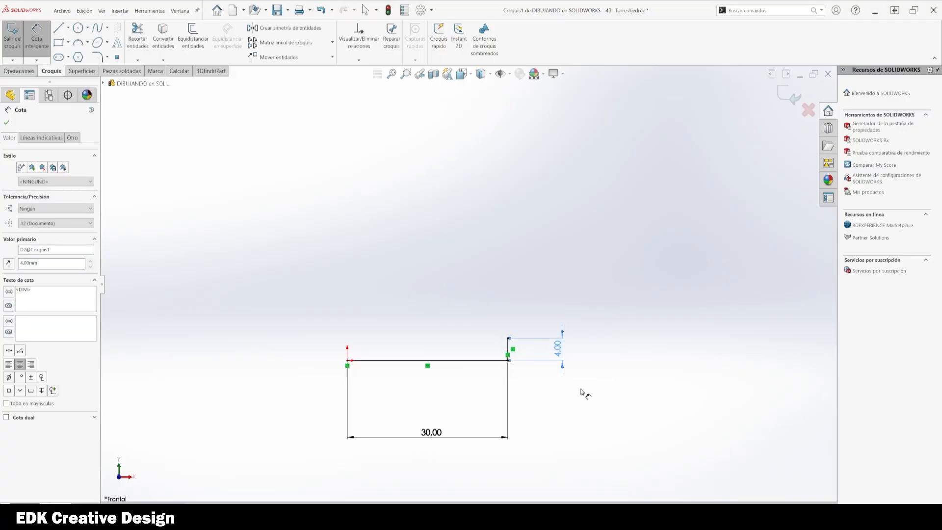
{"action": "key", "text": "Escape"}
Step: Sketch a short diagonal line, about 3.7 mm, up and to the left from the vertical line's top
{"action": "key", "text": "l"}
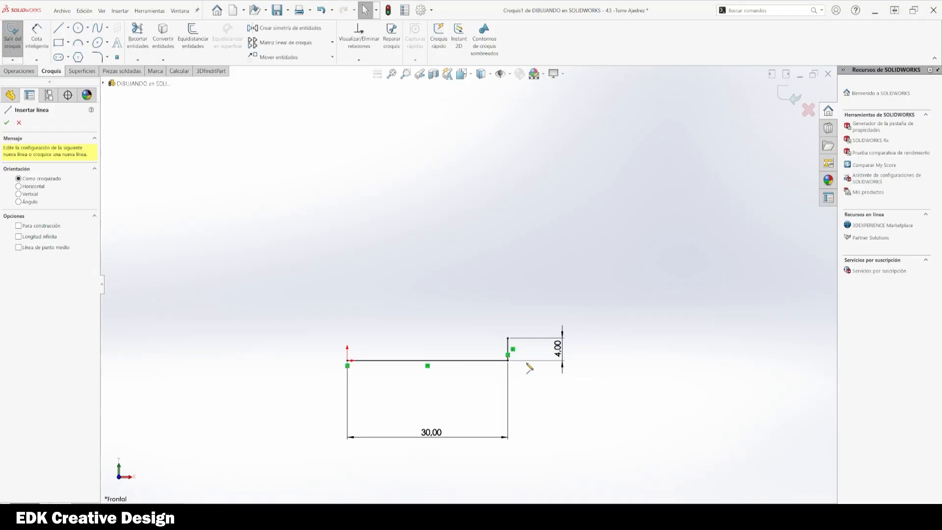
{"action": "left_click", "coordinate": [508, 338]}
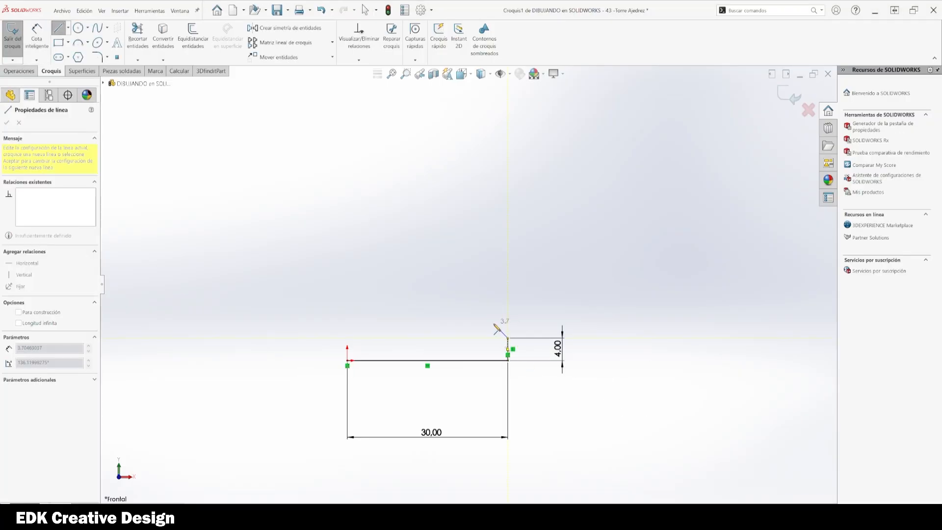
{"action": "left_click", "coordinate": [493, 325]}
{"action": "scroll", "coordinate": [494, 327], "scroll_direction": "down", "scroll_amount": 4}
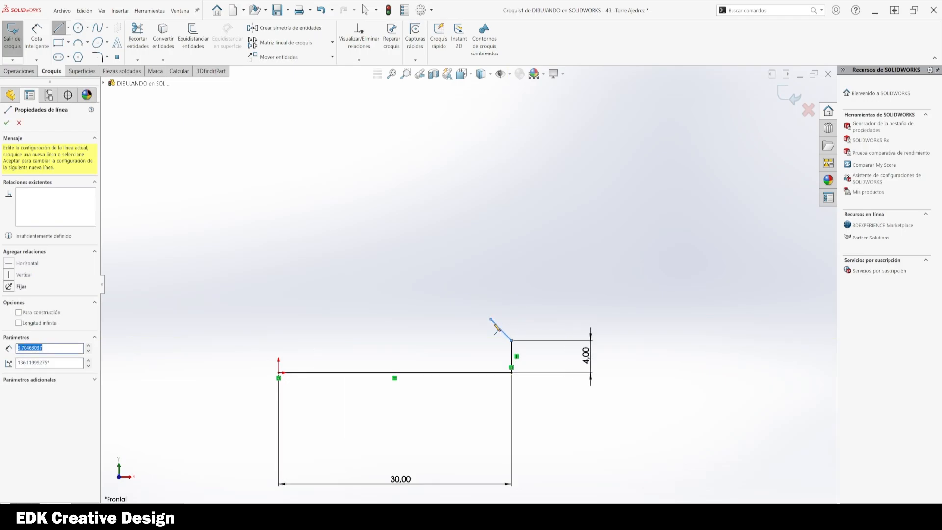
{"action": "key", "text": "Escape"}
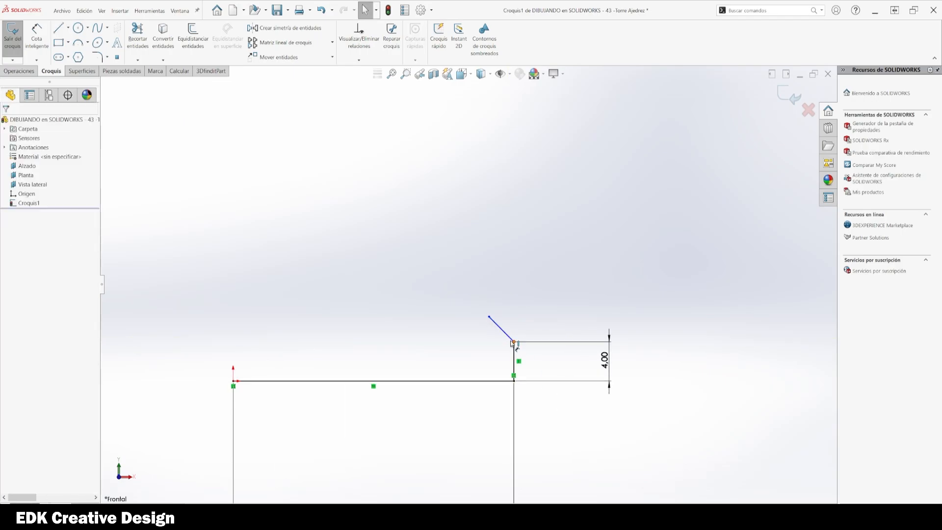
Step: Dimension the angle between the diagonal line and the horizontal line as 45°
{"action": "key", "text": "d"}
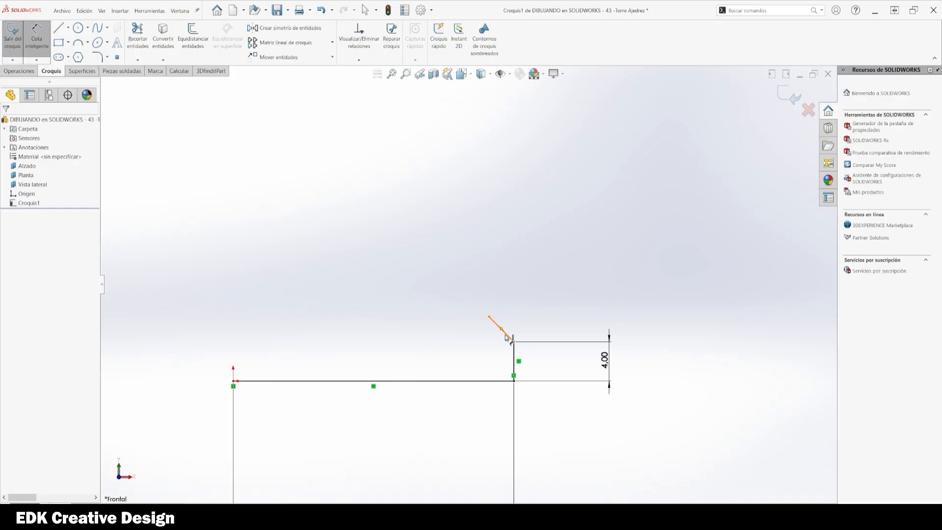
{"action": "left_click", "coordinate": [507, 338]}
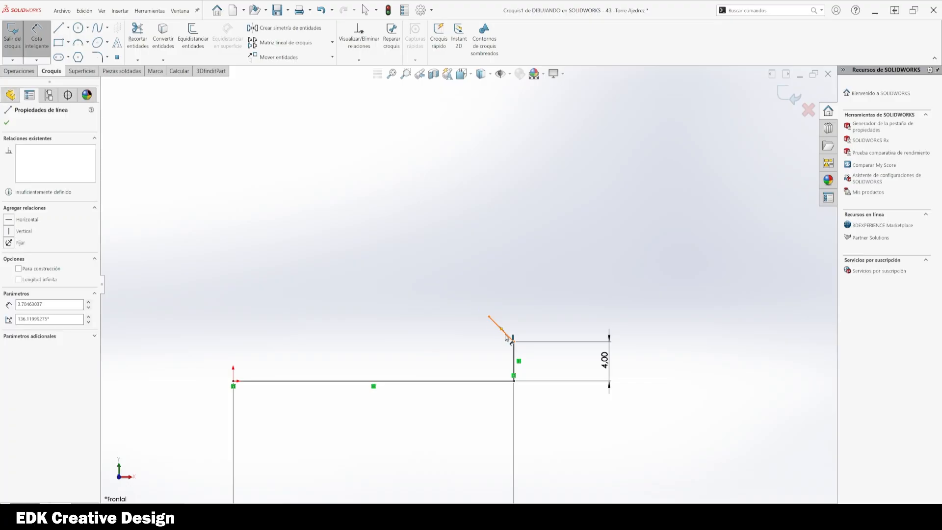
{"action": "left_click", "coordinate": [489, 381]}
{"action": "left_click", "coordinate": [483, 360]}
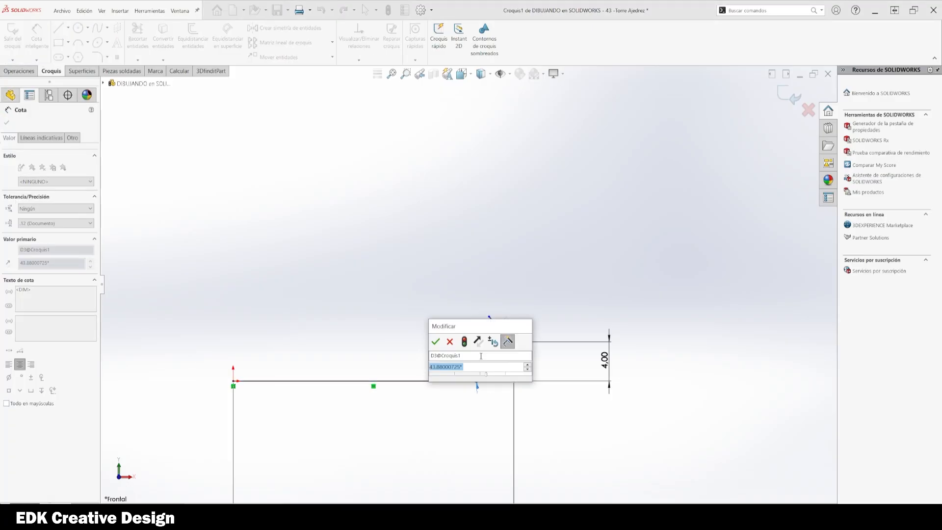
{"action": "type", "text": "45"}
{"action": "key", "text": "Return"}
{"action": "key", "text": "Escape"}
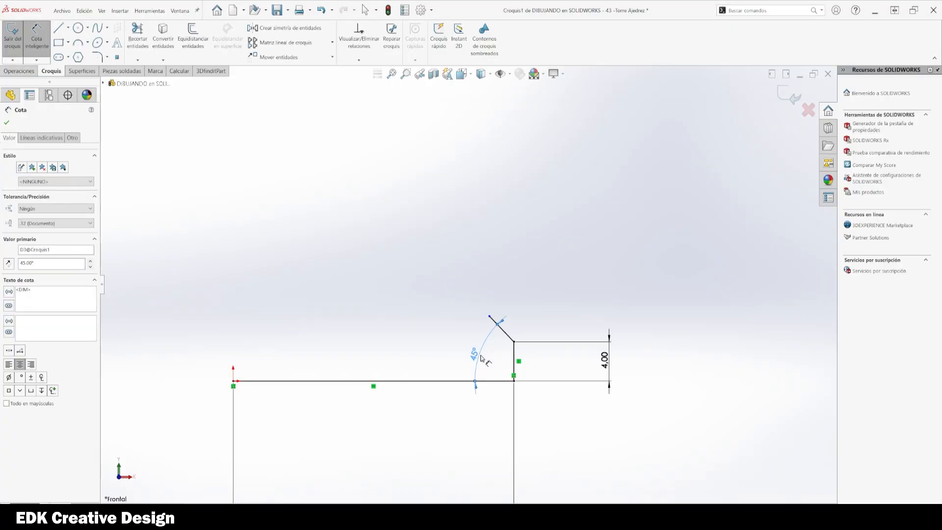
Step: Dimension the horizontal distance between the diagonal line's upper end and the vertical line as 2.5 mm
{"action": "right_click_drag", "start_coordinate": [678, 455], "coordinate": [688, 404]}
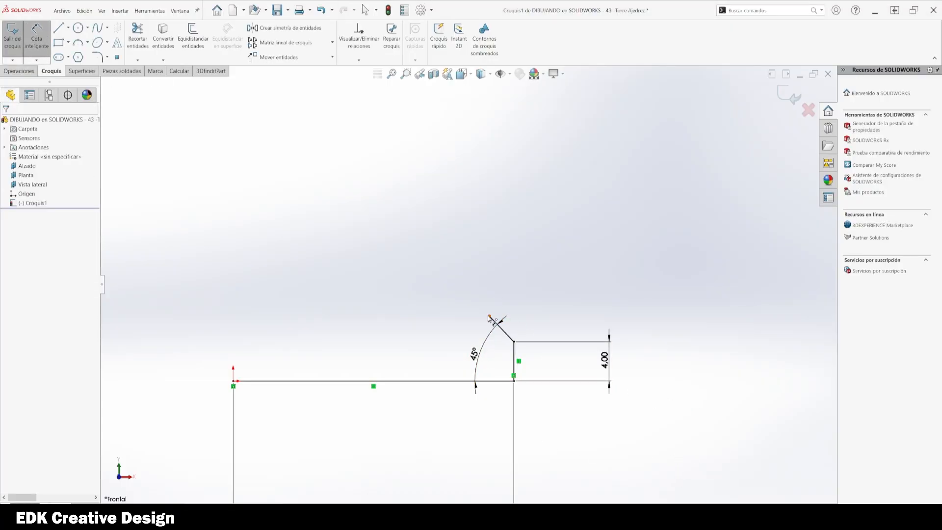
{"action": "left_click", "coordinate": [489, 317]}
{"action": "left_click", "coordinate": [514, 358]}
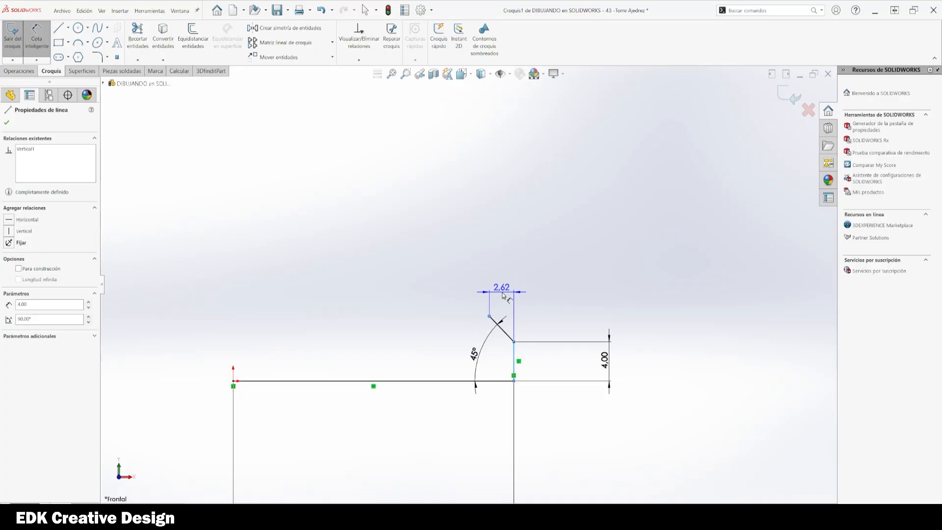
{"action": "left_click", "coordinate": [502, 295]}
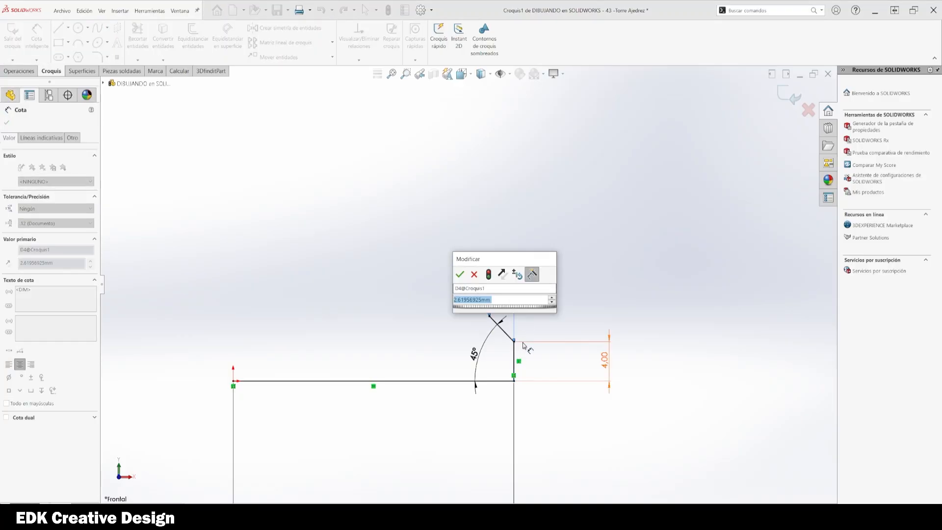
{"action": "type", "text": "2.5"}
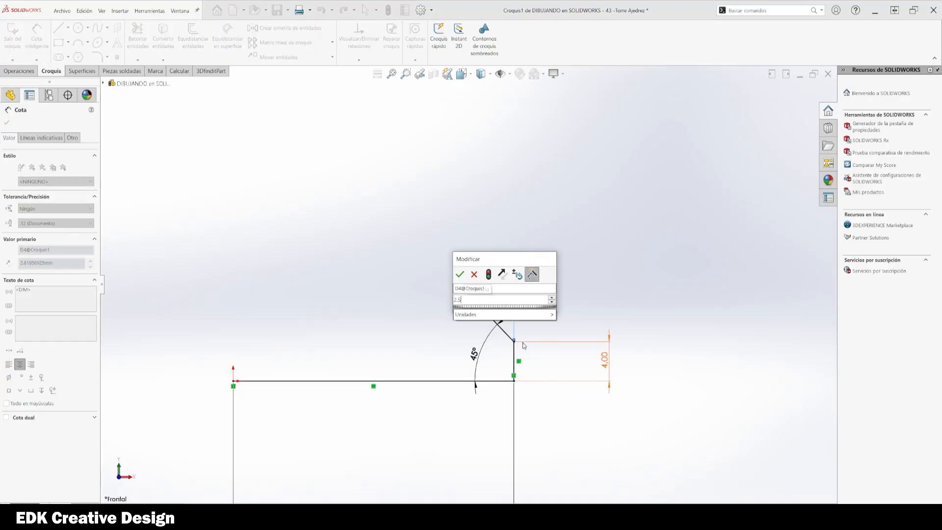
{"action": "key", "text": "Return"}
{"action": "key", "text": "Escape"}
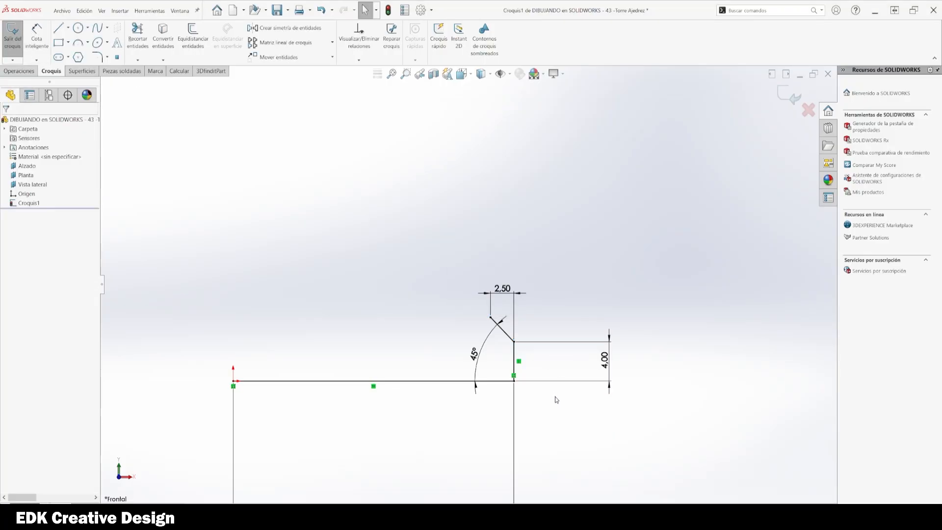
{"action": "scroll", "coordinate": [564, 420], "scroll_direction": "up", "scroll_amount": 1}
{"action": "middle_click_drag", "start_coordinate": [525, 410], "coordinate": [551, 421], "text": "ctrl"}
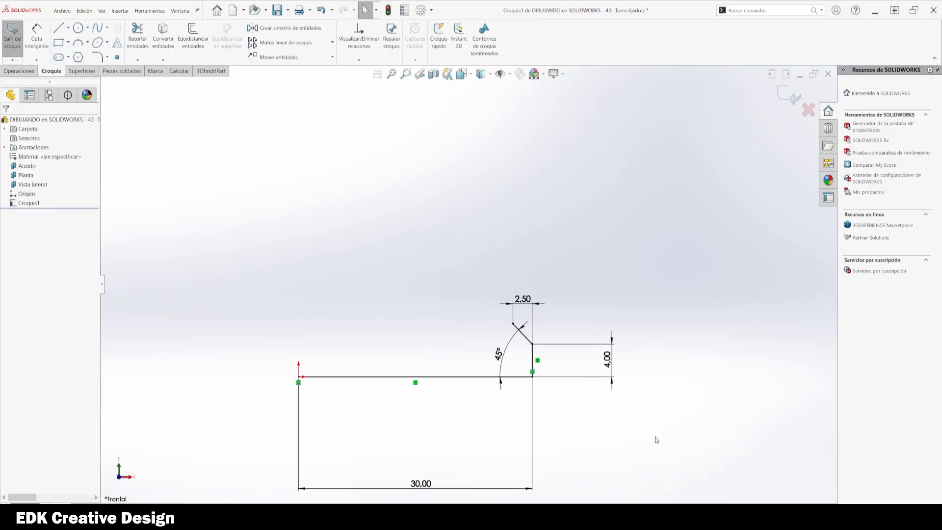
{"action": "key", "text": "l"}
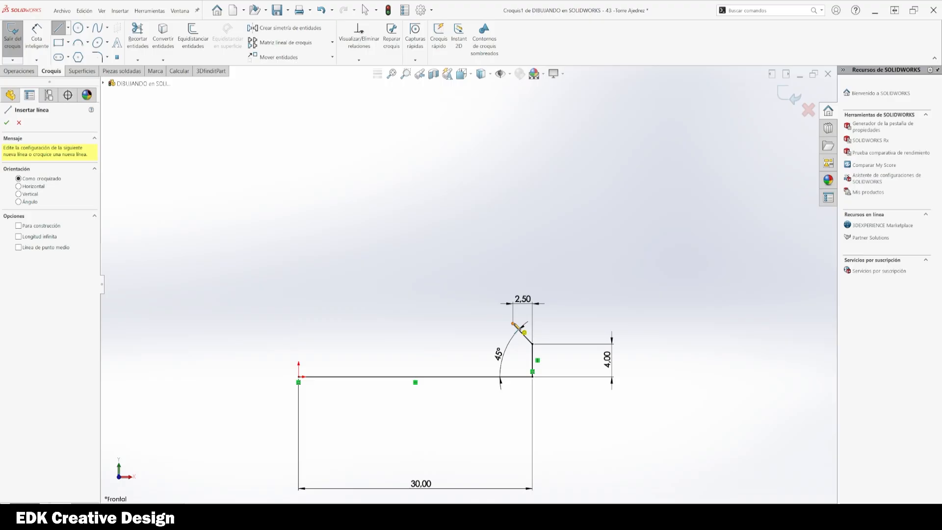
{"action": "scroll", "coordinate": [515, 325], "scroll_direction": "down", "scroll_amount": 1}
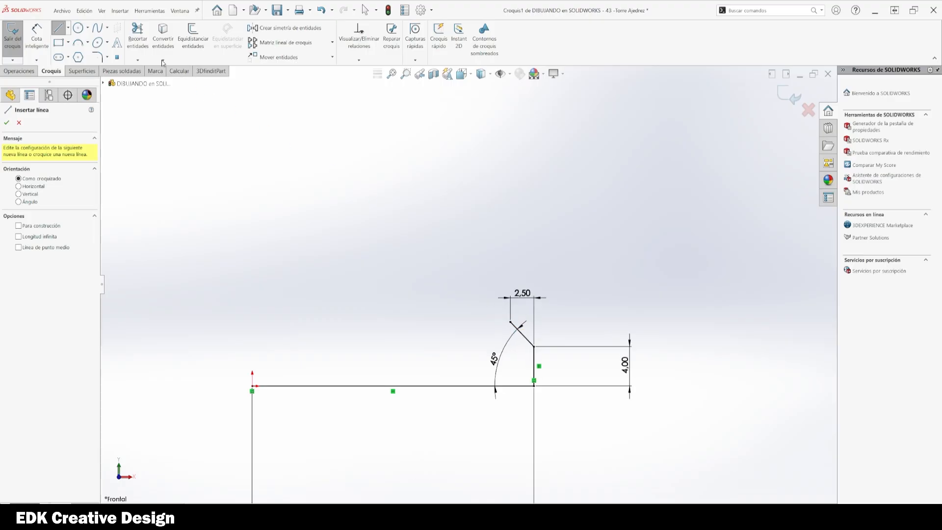
{"action": "left_click", "coordinate": [79, 44]}
{"action": "left_click", "coordinate": [510, 322]}
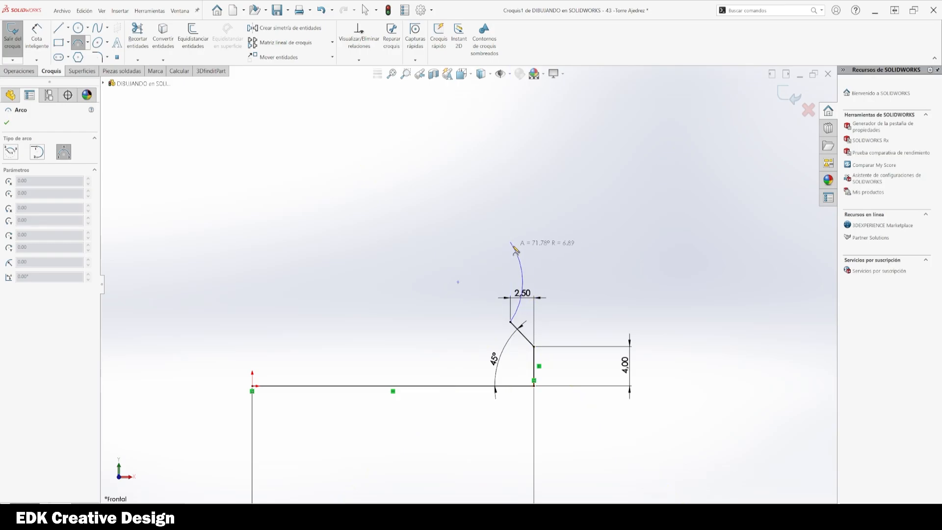
{"action": "key", "text": "Escape"}
{"action": "left_click", "coordinate": [79, 43]}
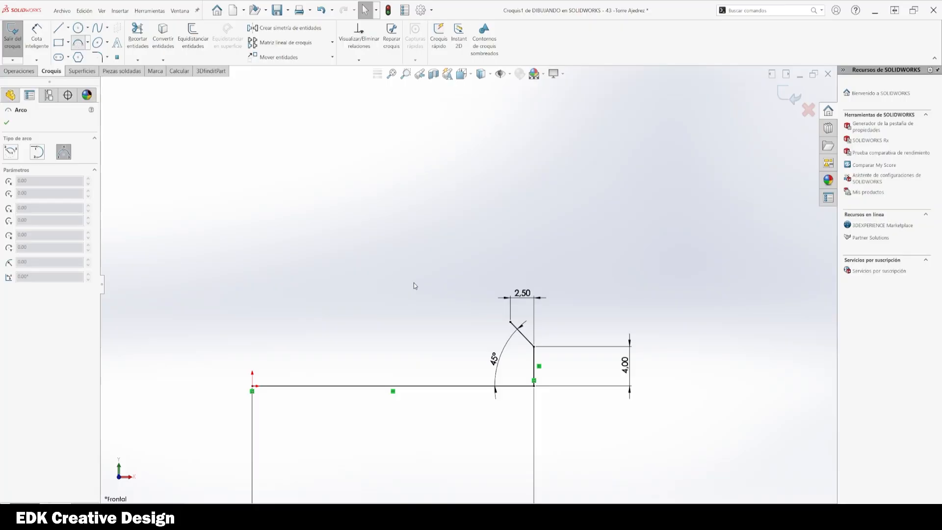
{"action": "left_click", "coordinate": [511, 322]}
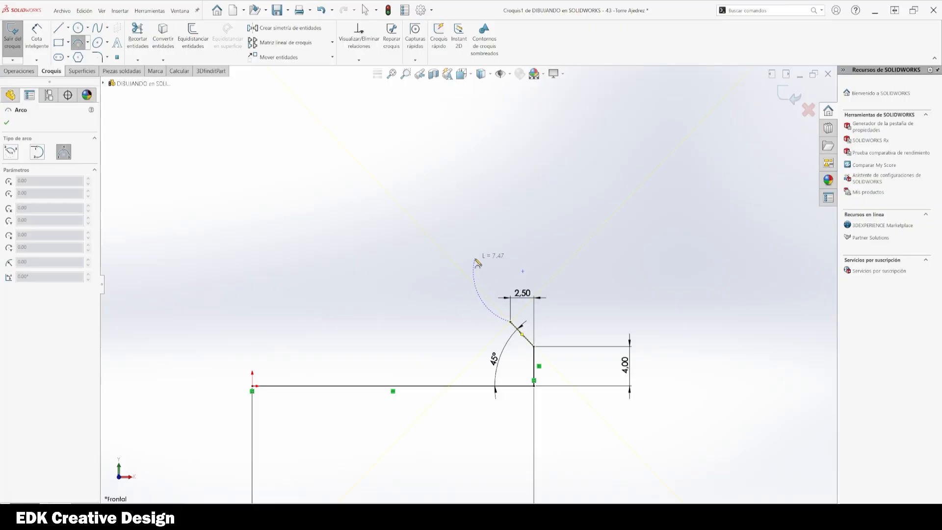
{"action": "key", "text": "Escape"}
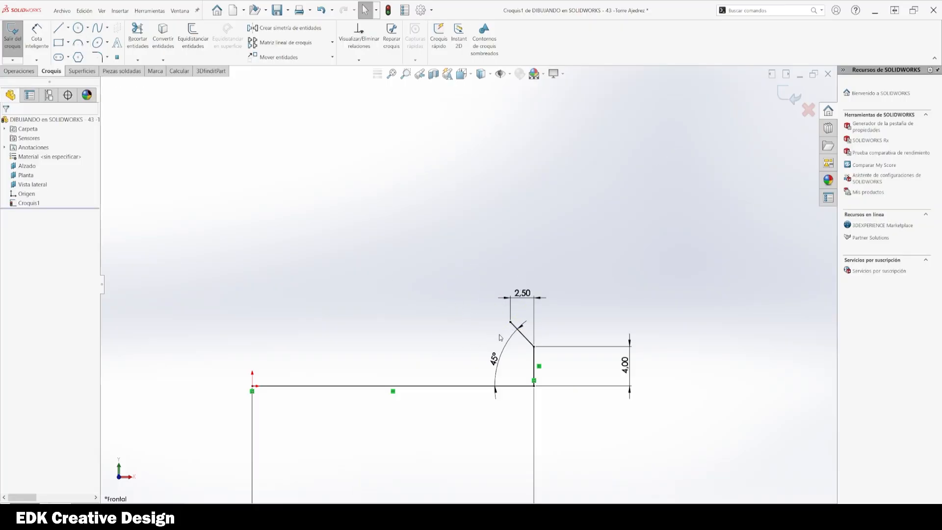
Step: Sketch a horizontal line from the diagonal line's upper end leftward to the vertical axis through the origin
{"action": "key", "text": "l"}
{"action": "left_click", "coordinate": [510, 322]}
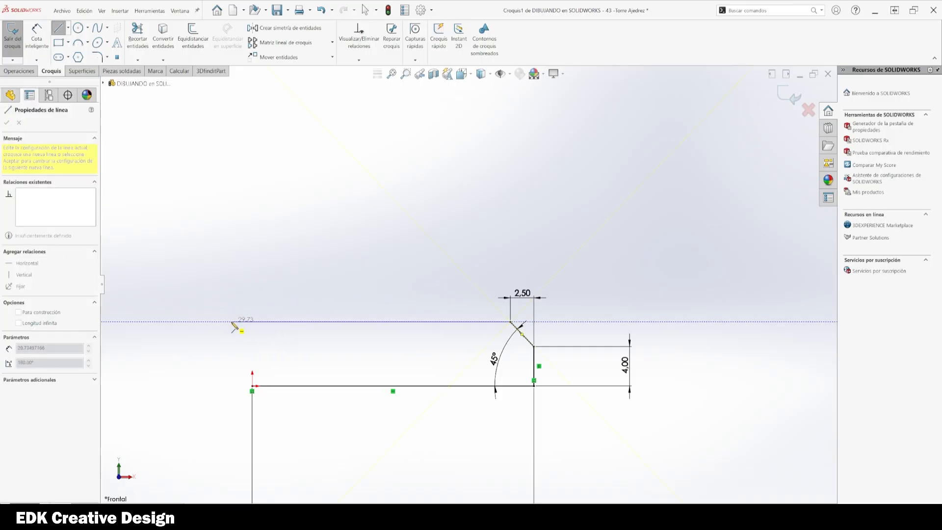
{"action": "left_click", "coordinate": [253, 322]}
{"action": "key", "text": "Escape"}
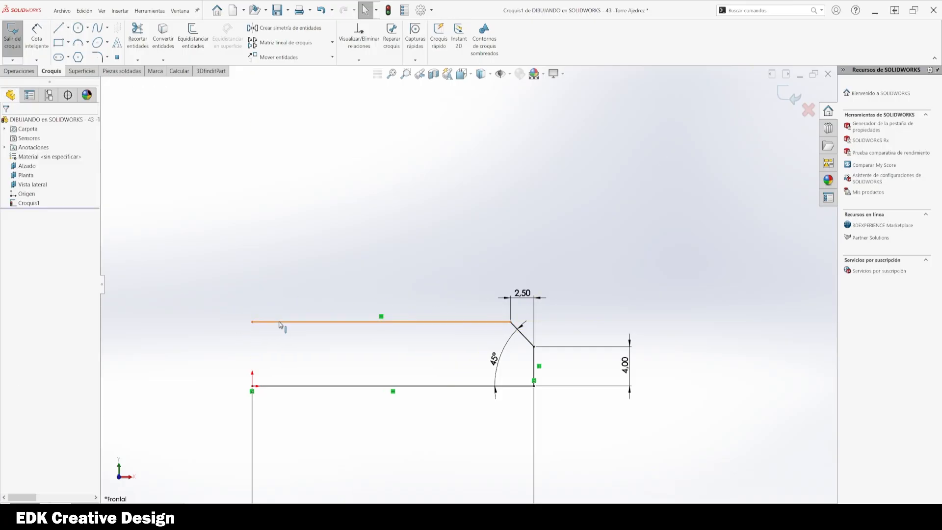
Step: Convert the new horizontal line into construction geometry
{"action": "left_click", "coordinate": [306, 319]}
{"action": "left_click", "coordinate": [378, 299]}
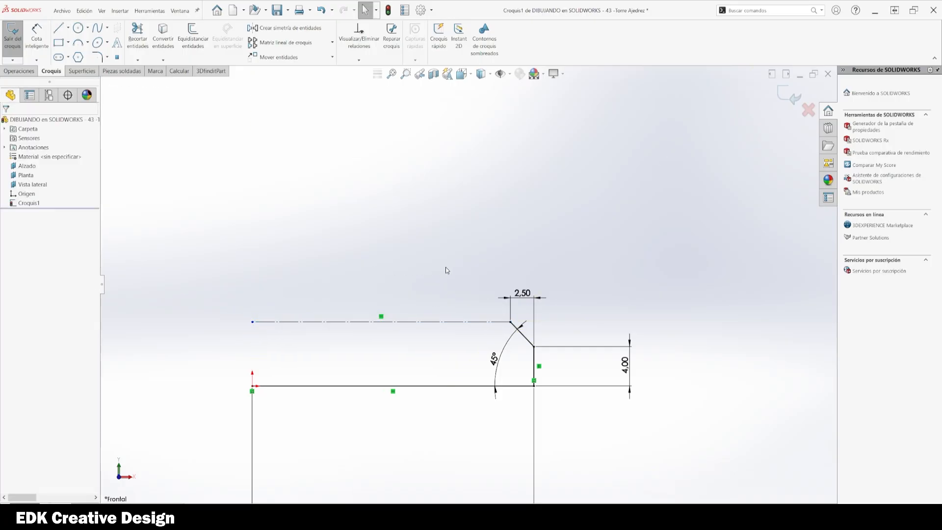
{"action": "left_click", "coordinate": [432, 322]}
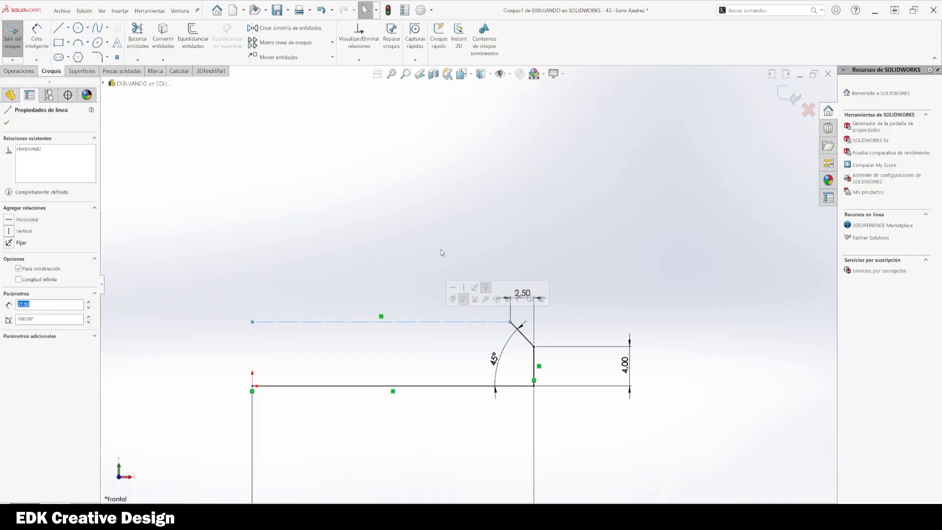
{"action": "key", "text": "o"}
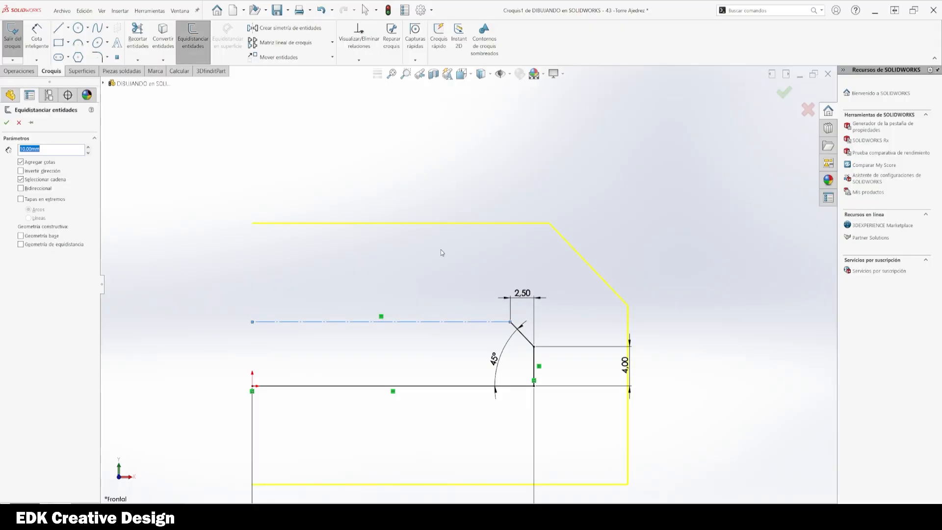
{"action": "key", "text": "Escape"}
Step: Sketch a second horizontal line higher up, from the vertical axis about 27.5 mm rightward, and make it construction geometry
{"action": "key", "text": "l"}
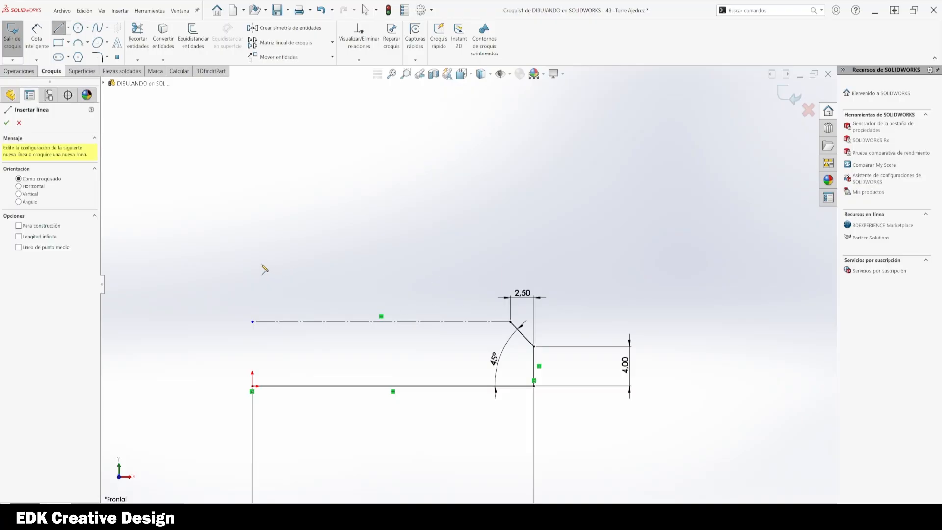
{"action": "left_click", "coordinate": [253, 264]}
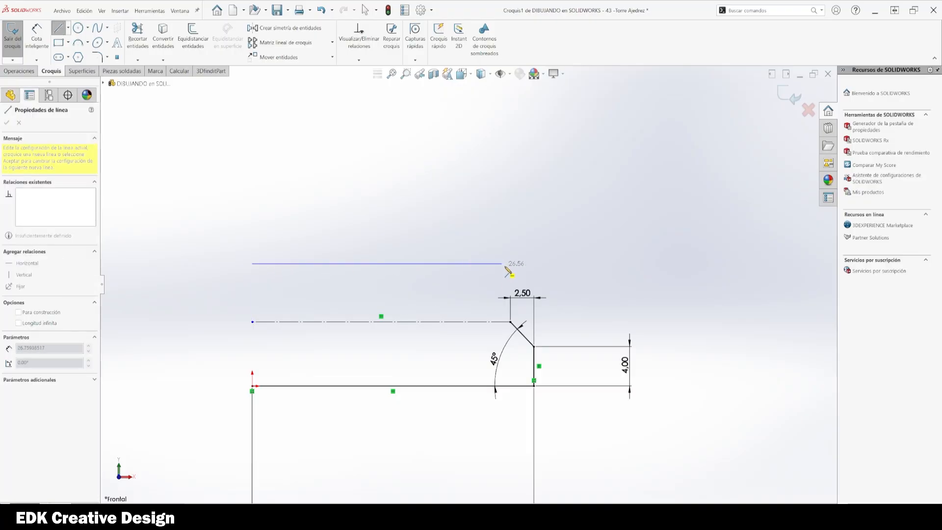
{"action": "left_click", "coordinate": [510, 263]}
{"action": "key", "text": "Escape"}
{"action": "left_click", "coordinate": [483, 264]}
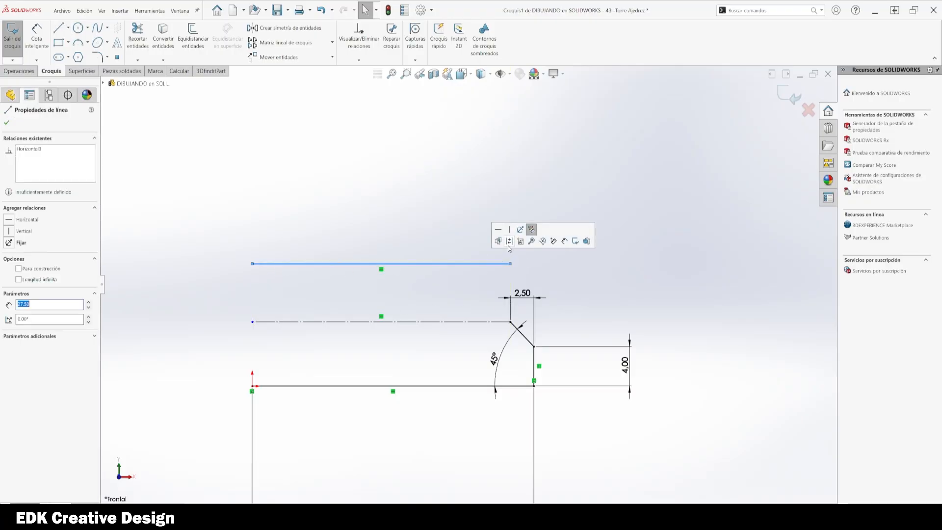
{"action": "left_click", "coordinate": [510, 246]}
Step: Dimension the vertical distance between the two horizontal construction lines as 8 mm
{"action": "key", "text": "d"}
{"action": "left_click", "coordinate": [474, 264]}
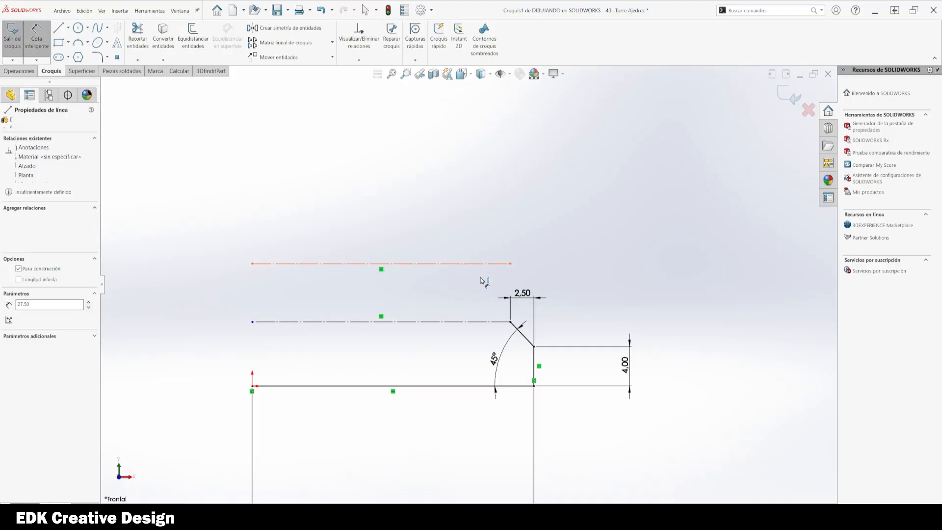
{"action": "left_click", "coordinate": [450, 322]}
{"action": "left_click", "coordinate": [610, 299]}
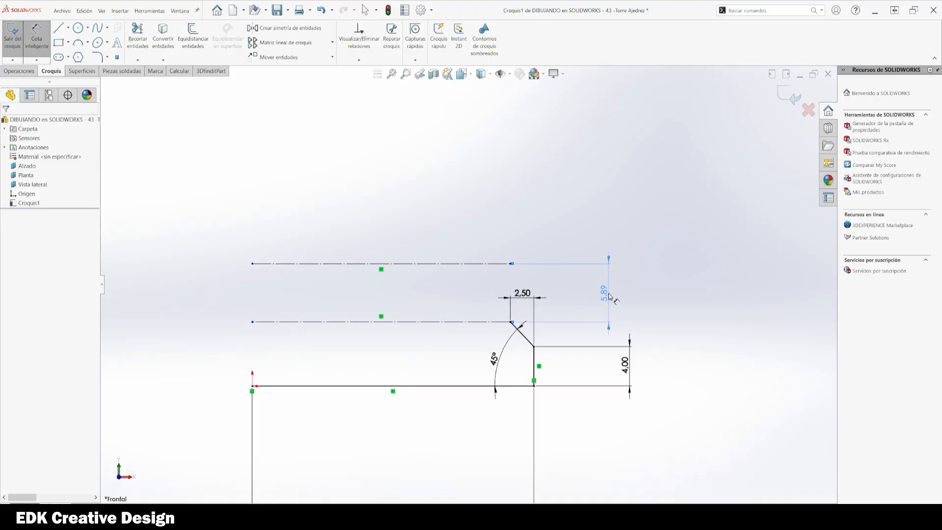
{"action": "type", "text": "8"}
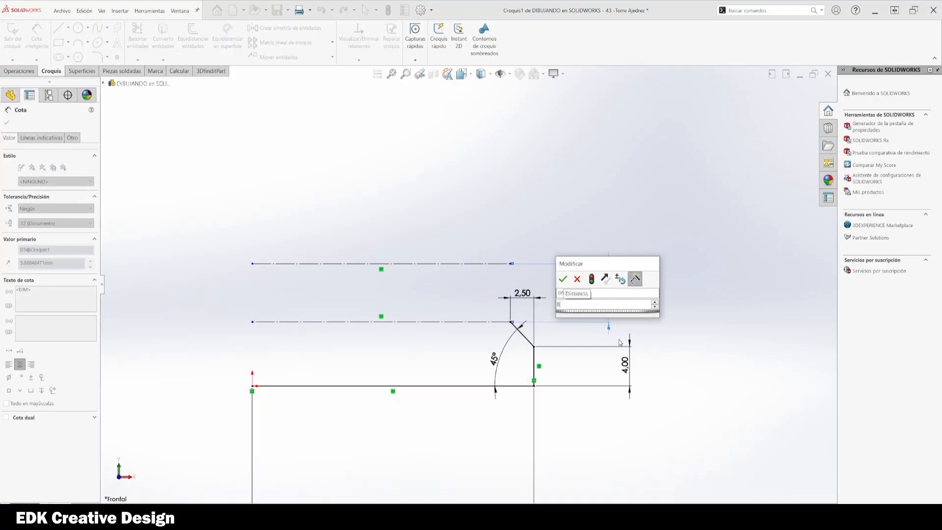
{"action": "key", "text": "Return"}
{"action": "key", "text": "Escape"}
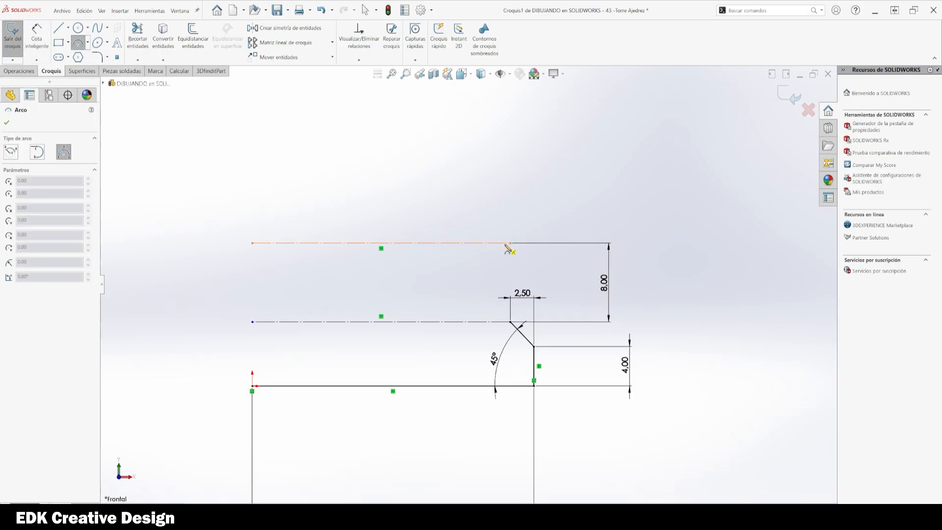
Step: Draw a three-point arc joining the right ends of the two construction lines, bulging outward to the right
{"action": "left_click", "coordinate": [510, 322]}
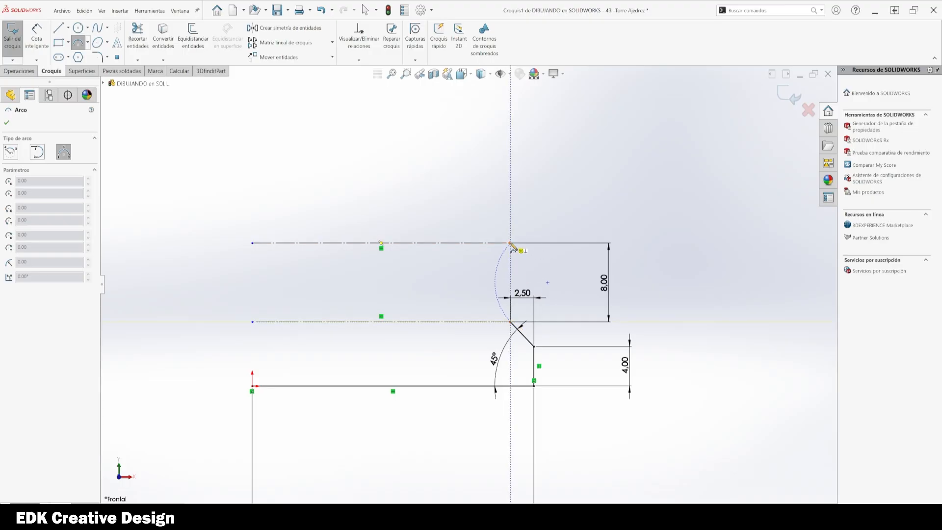
{"action": "left_click", "coordinate": [511, 243]}
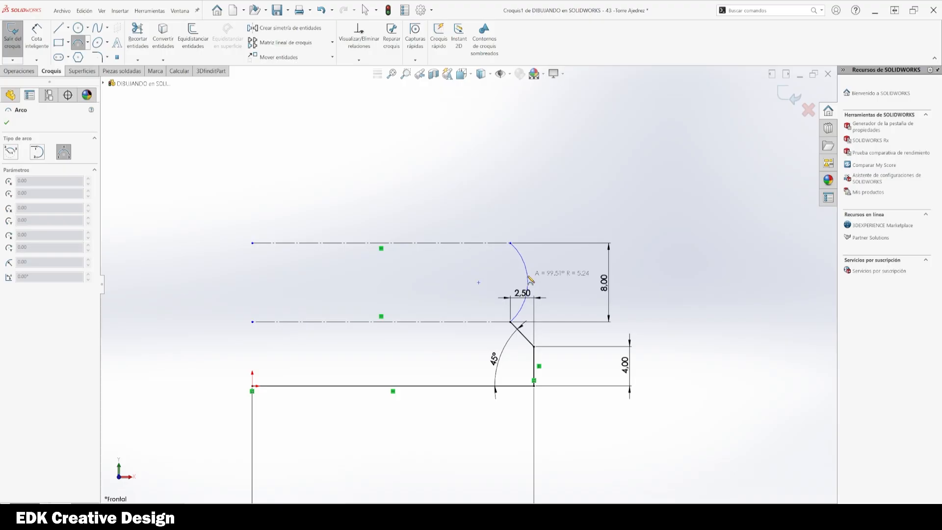
{"action": "left_click", "coordinate": [530, 280]}
{"action": "key", "text": "Escape"}
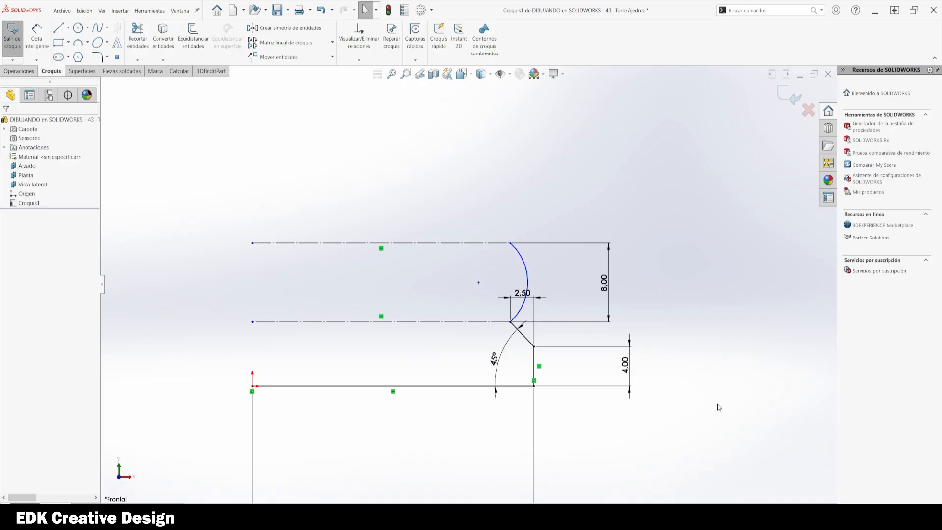
Step: Move the 2.50 dimension aside and dimension the arc's radius as 5 mm
{"action": "left_click_drag", "start_coordinate": [522, 293], "coordinate": [483, 337]}
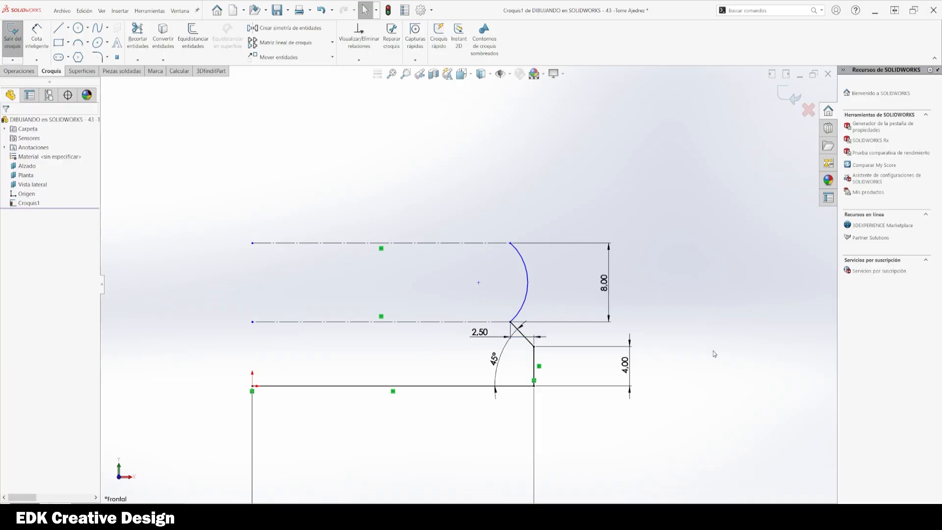
{"action": "left_click", "coordinate": [528, 280]}
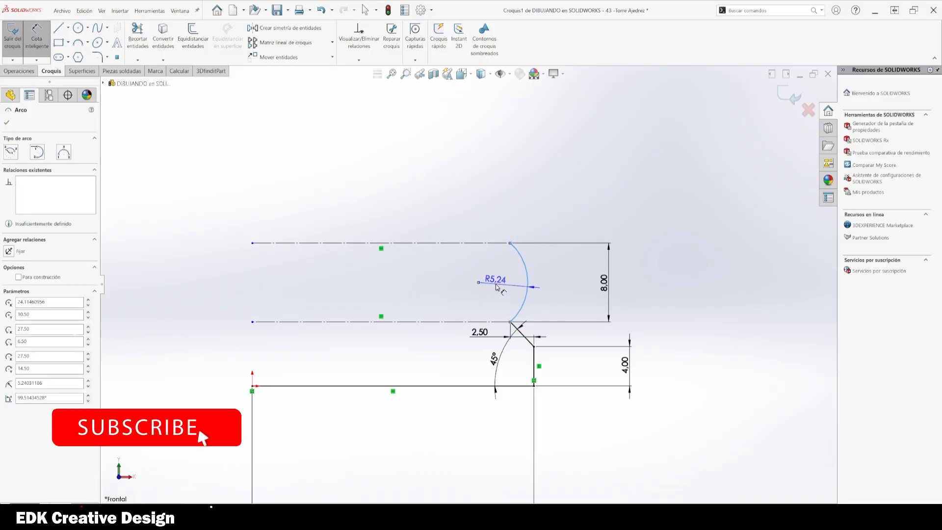
{"action": "double_click", "coordinate": [493, 284]}
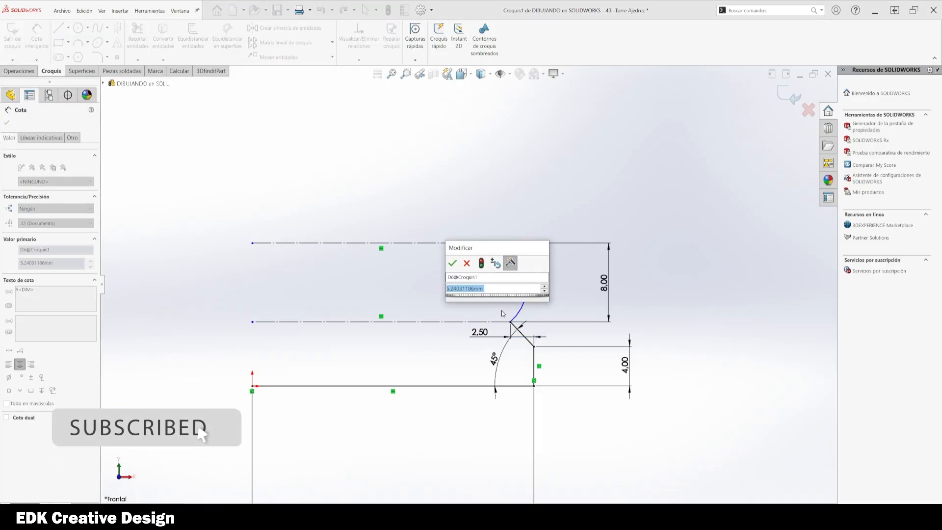
{"action": "type", "text": "5"}
{"action": "key", "text": "Return"}
{"action": "key", "text": "Escape"}
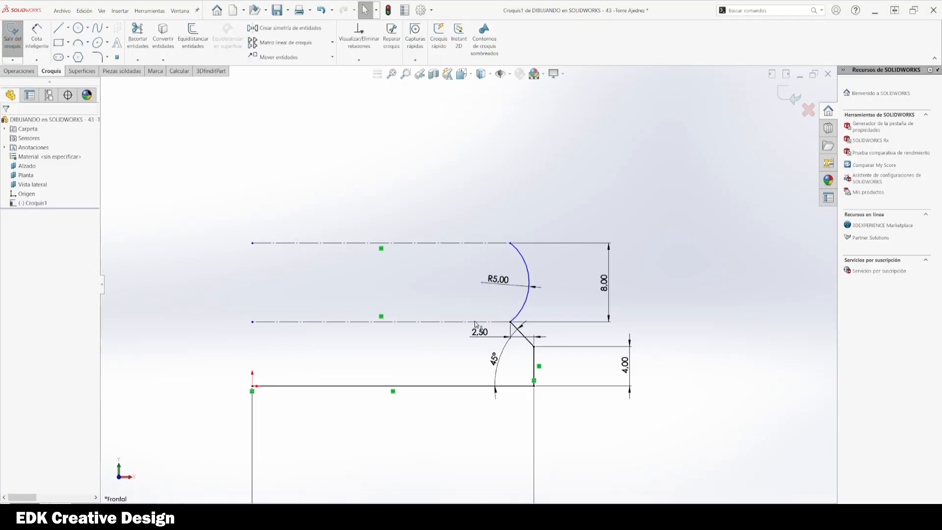
Step: Drag the arc's upper endpoint leftward and dimension its horizontal distance from the origin as 25 mm
{"action": "scroll", "coordinate": [505, 184], "scroll_direction": "up", "scroll_amount": 1}
{"action": "middle_click_drag", "start_coordinate": [506, 185], "coordinate": [517, 258], "text": "ctrl"}
{"action": "key", "text": "l"}
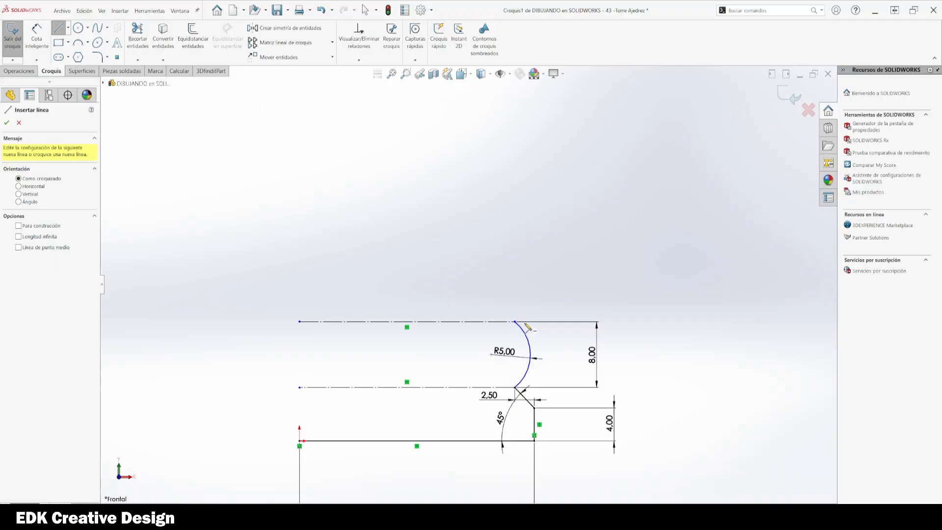
{"action": "key", "text": "Escape"}
{"action": "left_click_drag", "start_coordinate": [515, 322], "coordinate": [495, 322]}
{"action": "left_click", "coordinate": [700, 395]}
{"action": "right_click_drag", "start_coordinate": [699, 395], "coordinate": [687, 360]}
{"action": "left_click", "coordinate": [495, 322]}
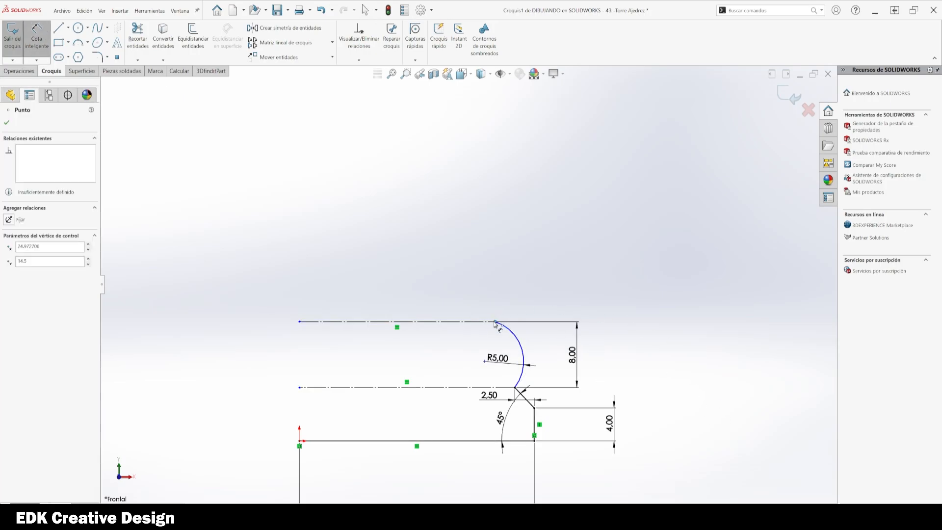
{"action": "left_click", "coordinate": [299, 446]}
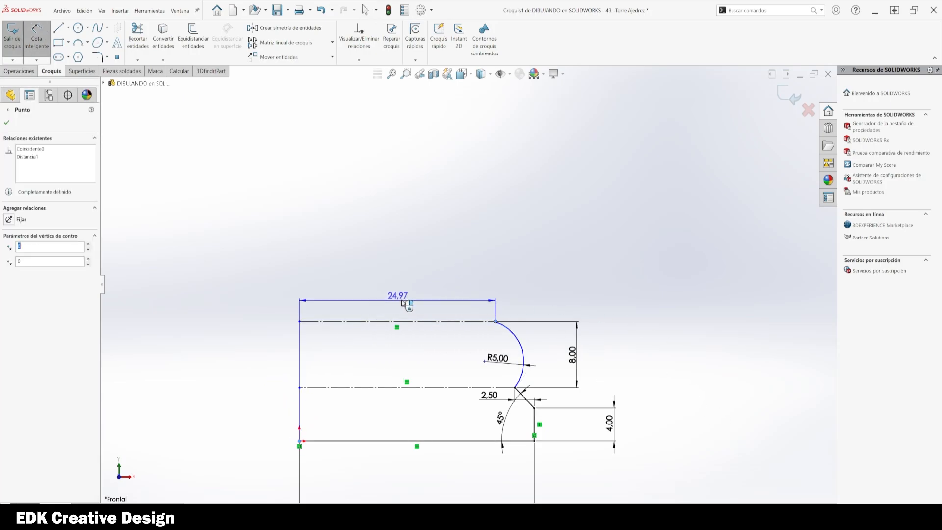
{"action": "left_click", "coordinate": [405, 301]}
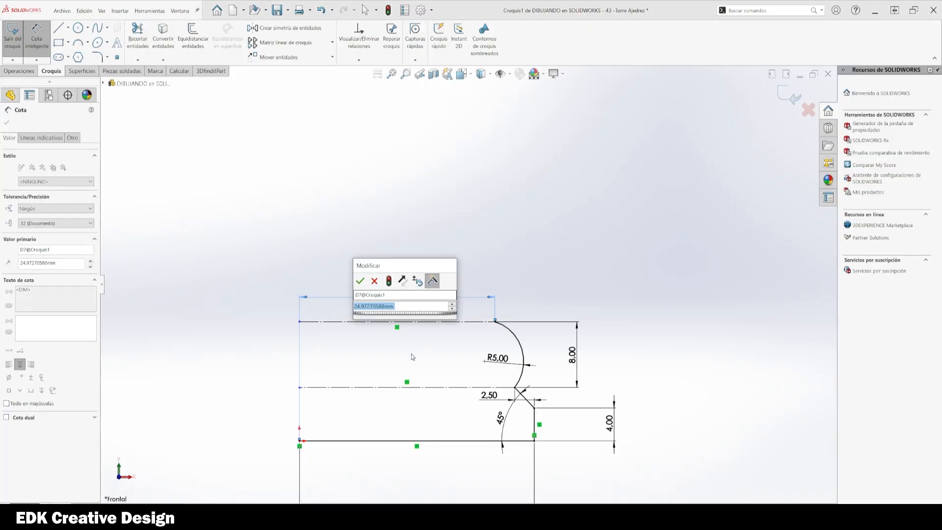
{"action": "type", "text": "25"}
{"action": "key", "text": "Return"}
{"action": "key", "text": "Escape"}
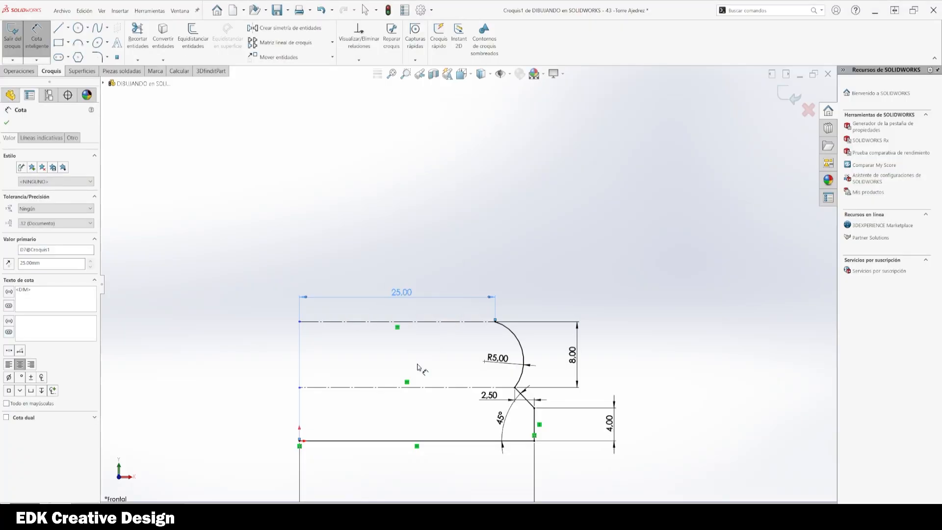
Step: Move the 25 mm dimension down below the upper construction line
{"action": "scroll", "coordinate": [524, 274], "scroll_direction": "down", "scroll_amount": 2}
{"action": "scroll", "coordinate": [515, 268], "scroll_direction": "up", "scroll_amount": 1}
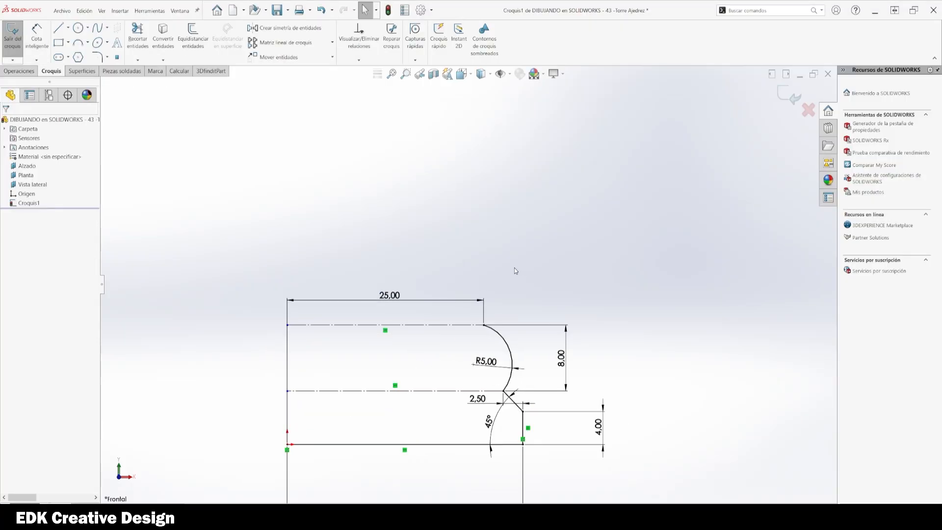
{"action": "middle_click_drag", "start_coordinate": [514, 267], "coordinate": [524, 296], "text": "ctrl"}
{"action": "key", "text": "l"}
{"action": "scroll", "coordinate": [507, 346], "scroll_direction": "down", "scroll_amount": 2}
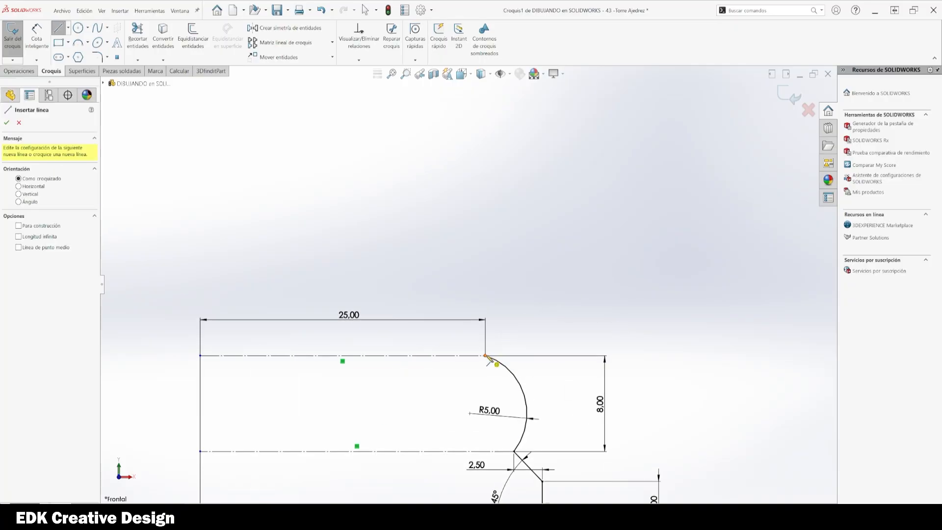
{"action": "key", "text": "Escape"}
{"action": "left_click_drag", "start_coordinate": [354, 320], "coordinate": [351, 383]}
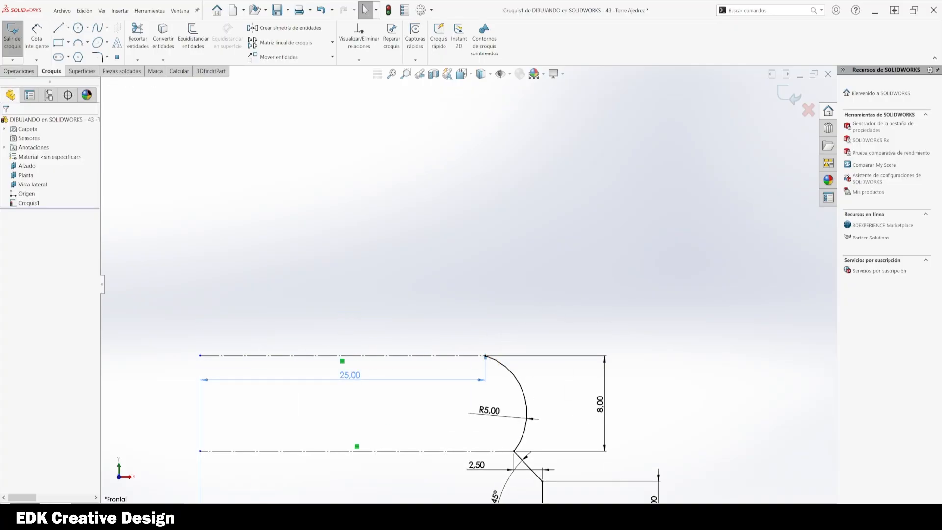
{"action": "left_click", "coordinate": [756, 369]}
Step: Sketch a short vertical line, about 2 mm, upward from the arc's upper end
{"action": "key", "text": "l"}
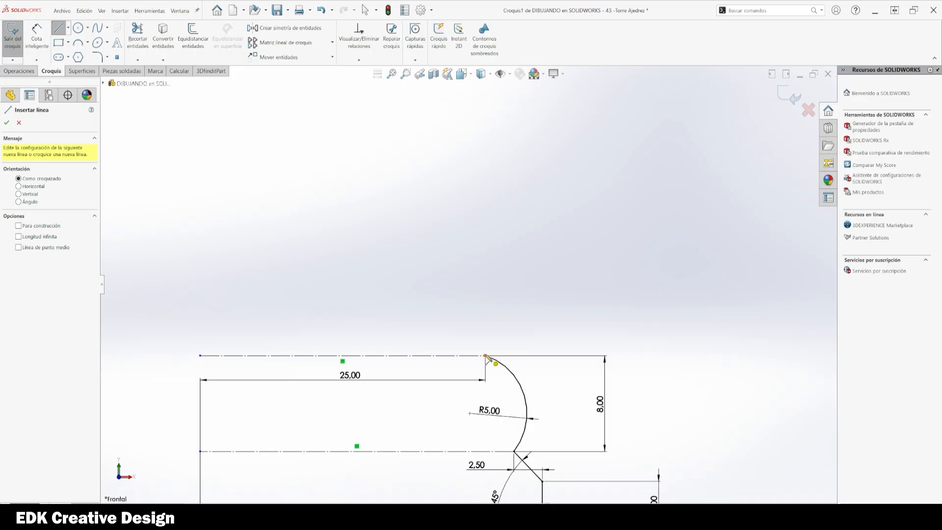
{"action": "left_click", "coordinate": [485, 355]}
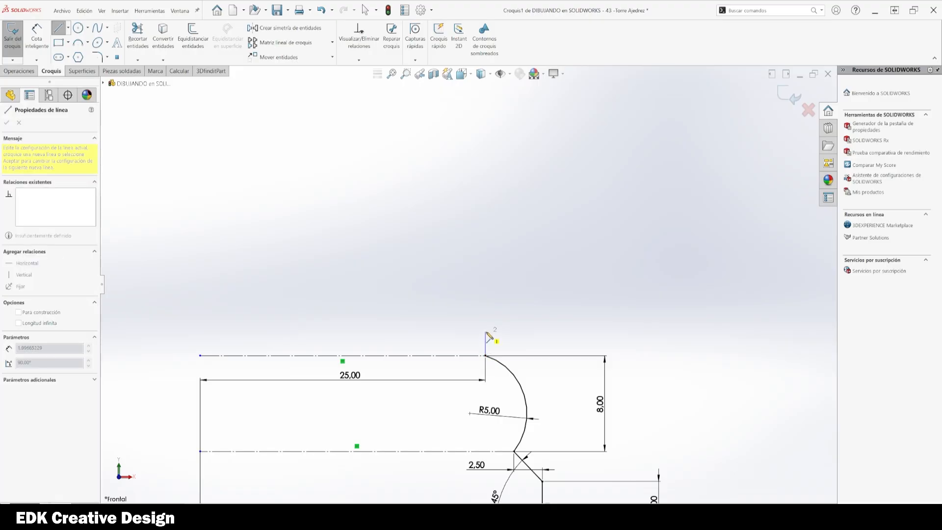
{"action": "left_click", "coordinate": [485, 332]}
{"action": "key", "text": "Escape"}
{"action": "right_click_drag", "start_coordinate": [663, 441], "coordinate": [661, 395]}
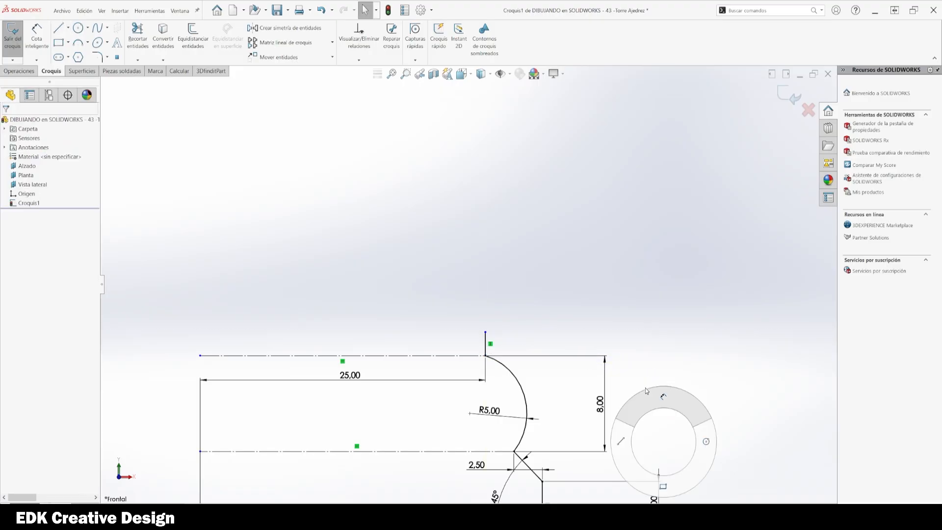
Step: Dimension the length of the short vertical line above the arc
{"action": "key", "text": "d"}
{"action": "left_click", "coordinate": [488, 343]}
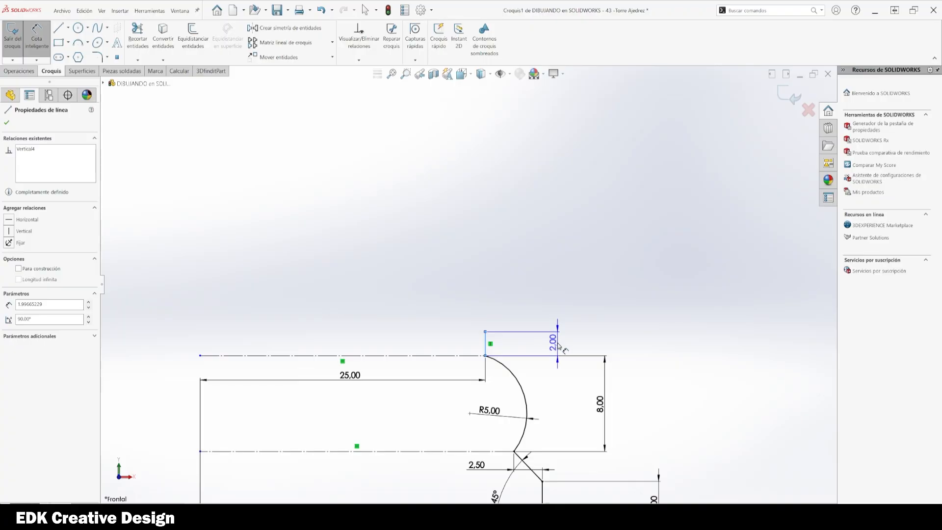
{"action": "left_click", "coordinate": [558, 349]}
{"action": "left_click", "coordinate": [672, 351]}
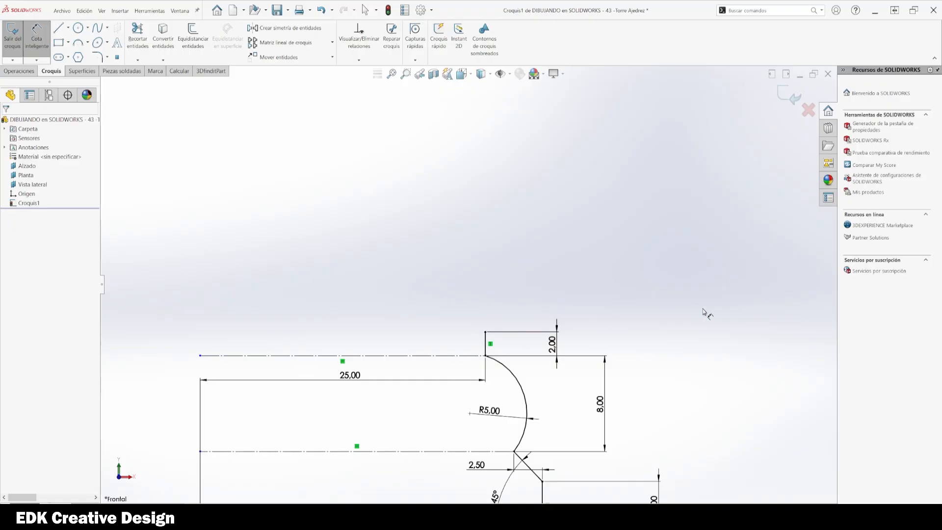
Step: Draw a horizontal line from the left edge to the top of the short vertical line and make it construction geometry
{"action": "key", "text": "l"}
{"action": "left_click", "coordinate": [205, 319]}
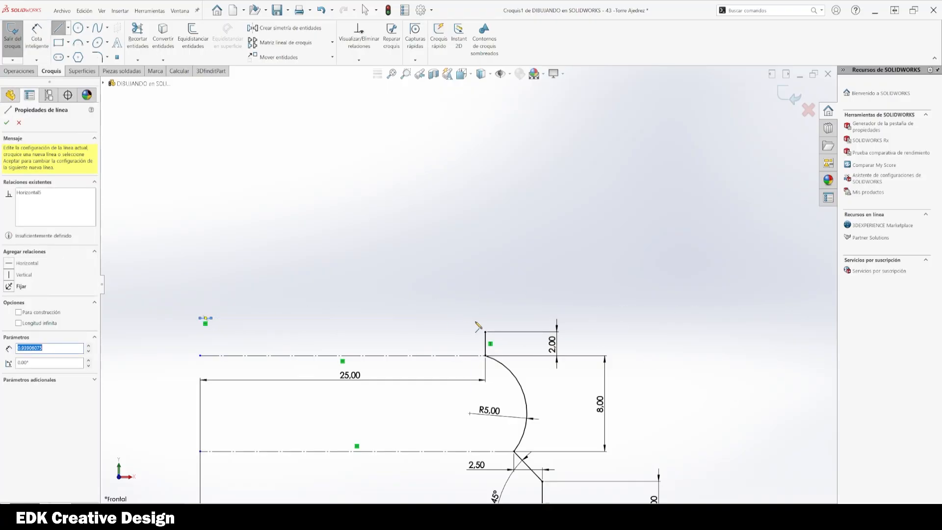
{"action": "key", "text": "Escape"}
{"action": "key", "text": "Escape"}
{"action": "left_click_drag", "start_coordinate": [211, 318], "coordinate": [485, 318]}
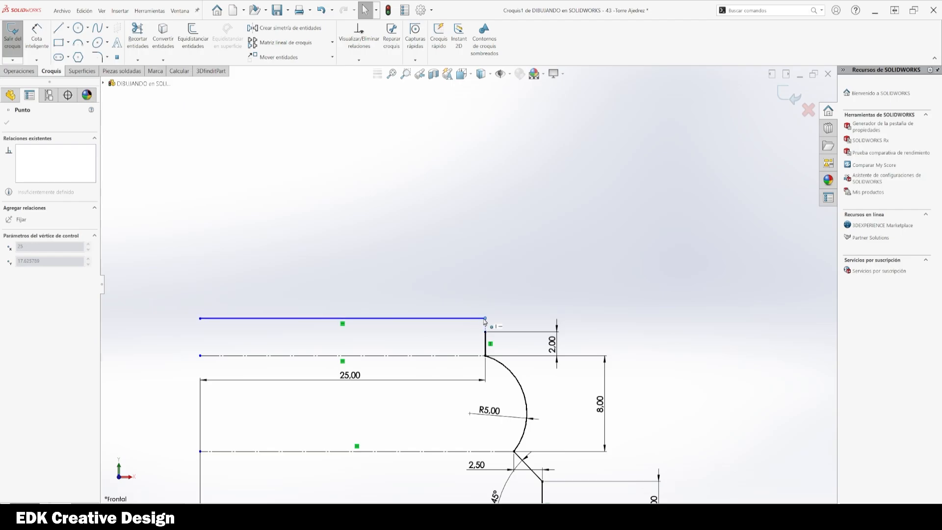
{"action": "left_click", "coordinate": [426, 318]}
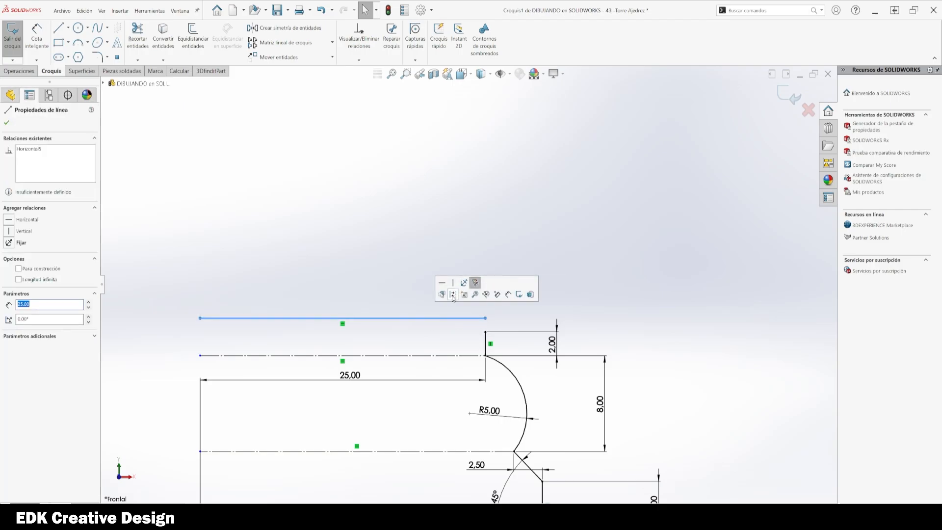
{"action": "left_click", "coordinate": [452, 295]}
Step: Dimension the distance between the new construction line and the upper centerline as 2.5 mm
{"action": "key", "text": "d"}
{"action": "left_click", "coordinate": [426, 318]}
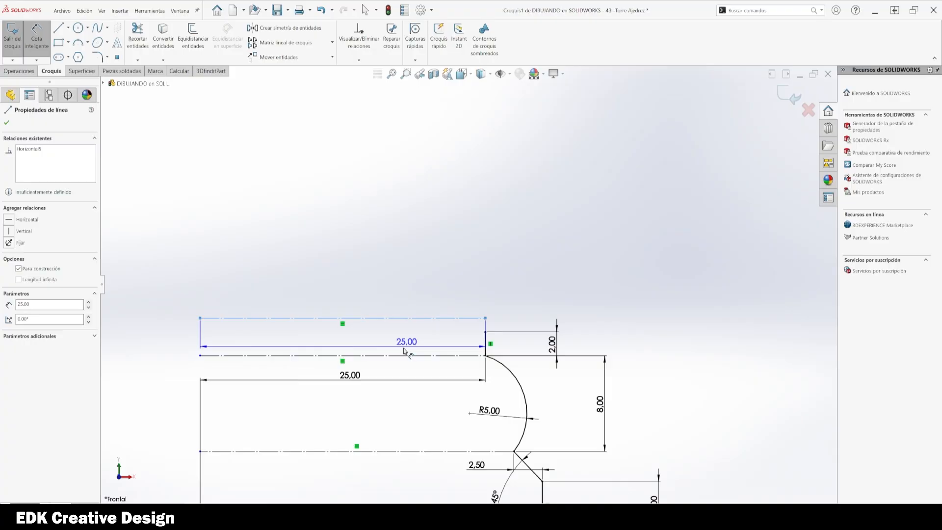
{"action": "left_click", "coordinate": [383, 355]}
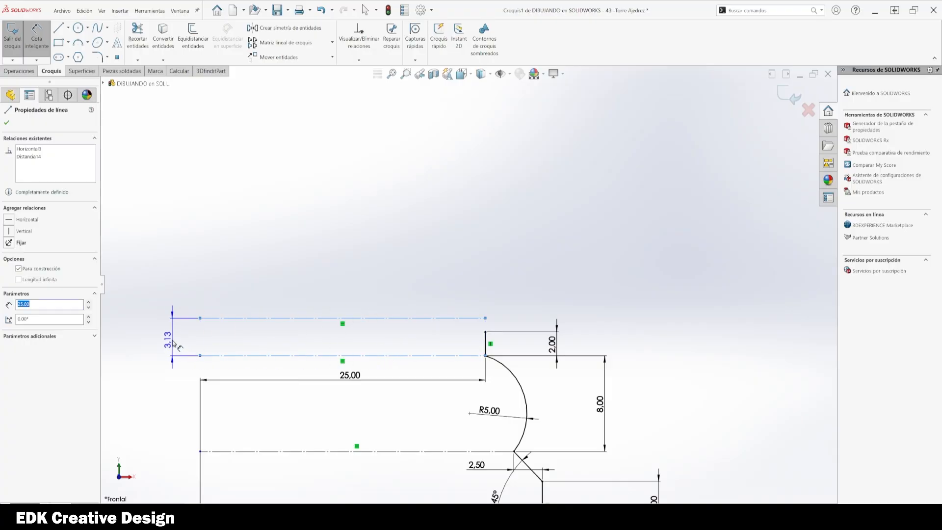
{"action": "left_click", "coordinate": [173, 343]}
{"action": "type", "text": "2.5"}
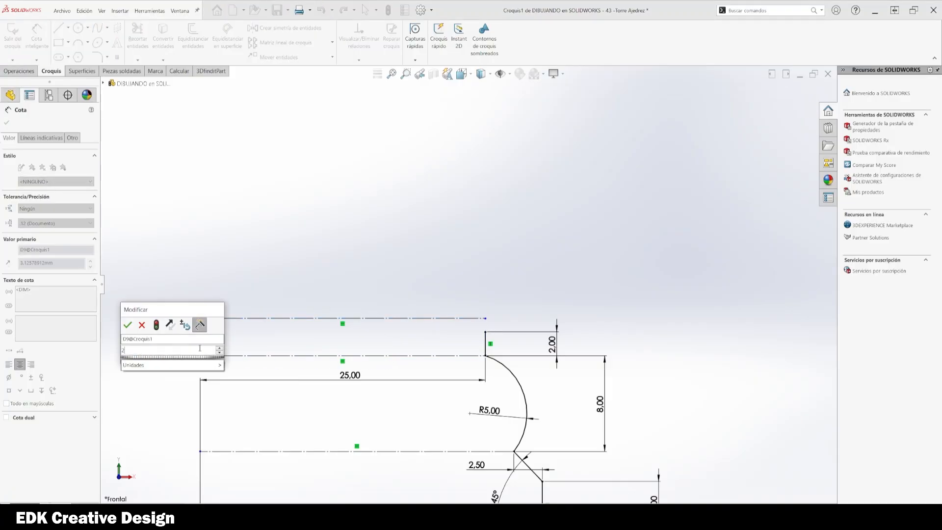
{"action": "key", "text": "Return"}
{"action": "key", "text": "Escape"}
Step: Reposition the 2.00, 2.50 and R5.00 dimensions away from the profile for clarity
{"action": "scroll", "coordinate": [500, 309], "scroll_direction": "up", "scroll_amount": 2}
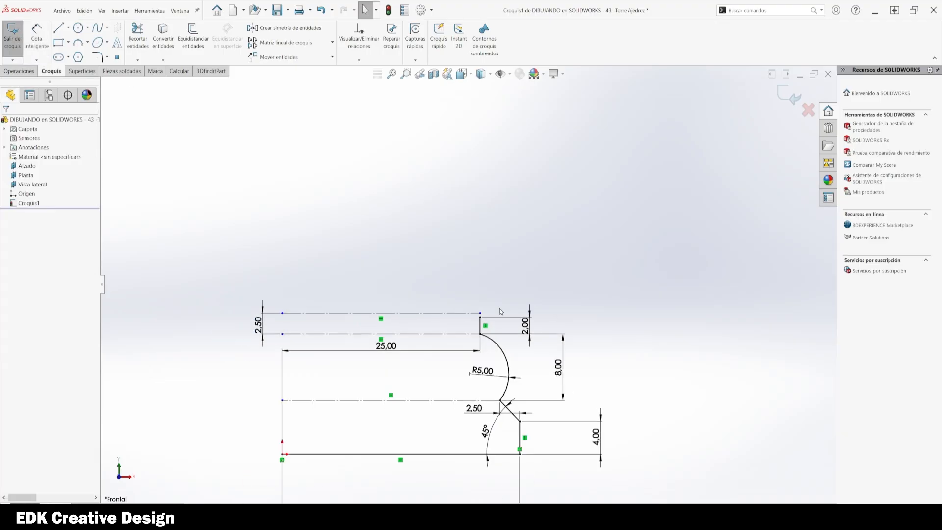
{"action": "middle_click_drag", "start_coordinate": [523, 331], "coordinate": [512, 280], "text": "ctrl"}
{"action": "scroll", "coordinate": [479, 273], "scroll_direction": "down", "scroll_amount": 1}
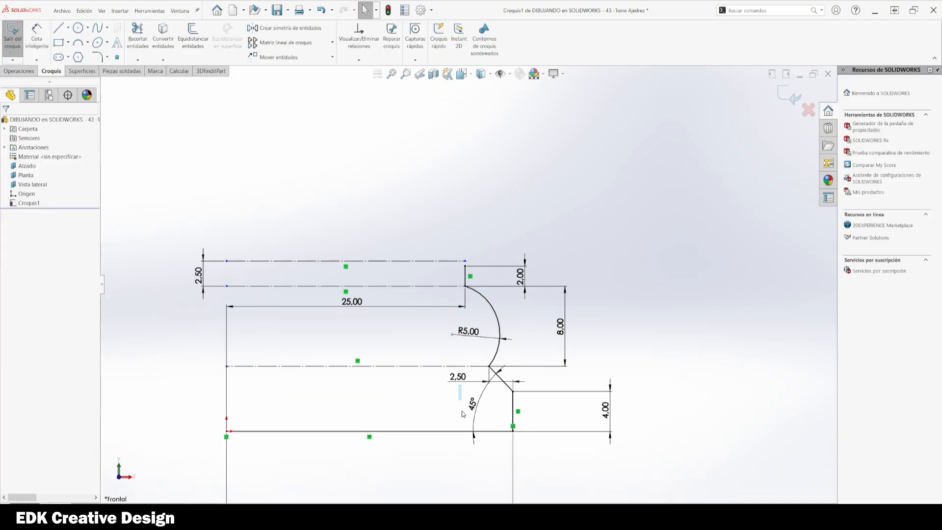
{"action": "left_click_drag", "start_coordinate": [459, 385], "coordinate": [539, 450]}
{"action": "middle_click_drag", "start_coordinate": [431, 340], "coordinate": [488, 376], "text": "ctrl"}
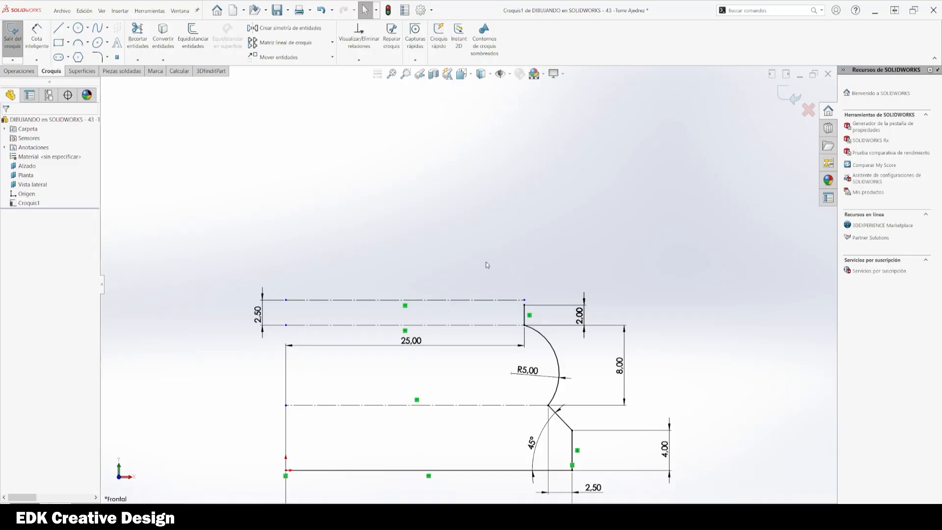
Step: Change the distance between the top construction line and the upper centerline to 4 mm
{"action": "scroll", "coordinate": [490, 291], "scroll_direction": "down", "scroll_amount": 2}
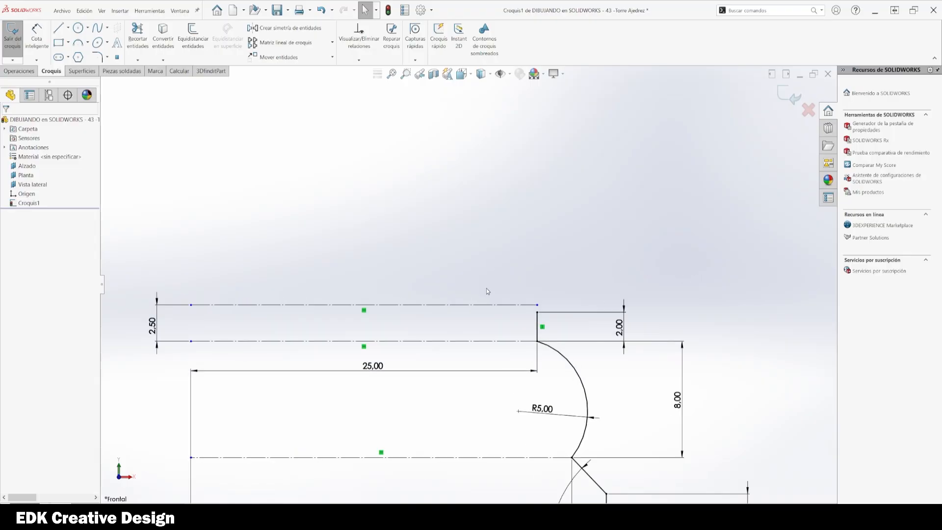
{"action": "double_click", "coordinate": [152, 324]}
{"action": "type", "text": "3"}
{"action": "key", "text": "Return"}
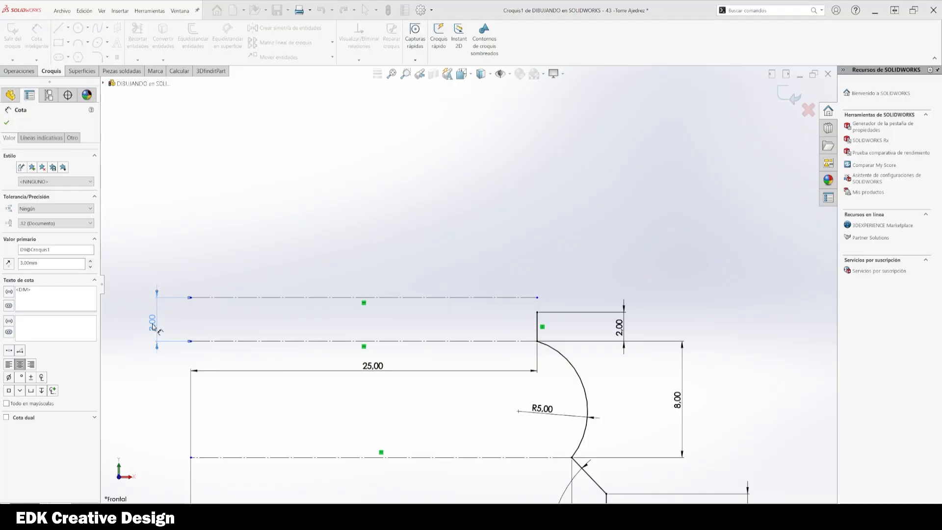
{"action": "double_click", "coordinate": [153, 322]}
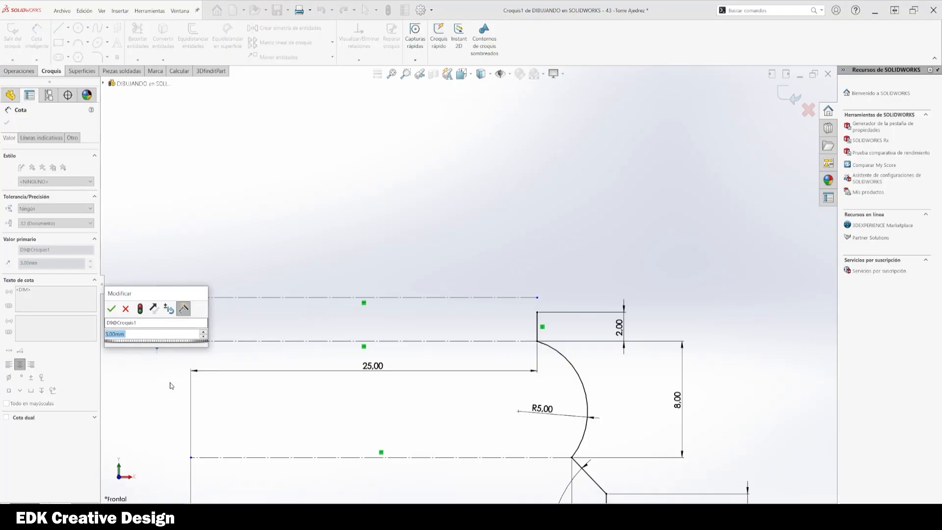
{"action": "type", "text": "4"}
{"action": "key", "text": "Return"}
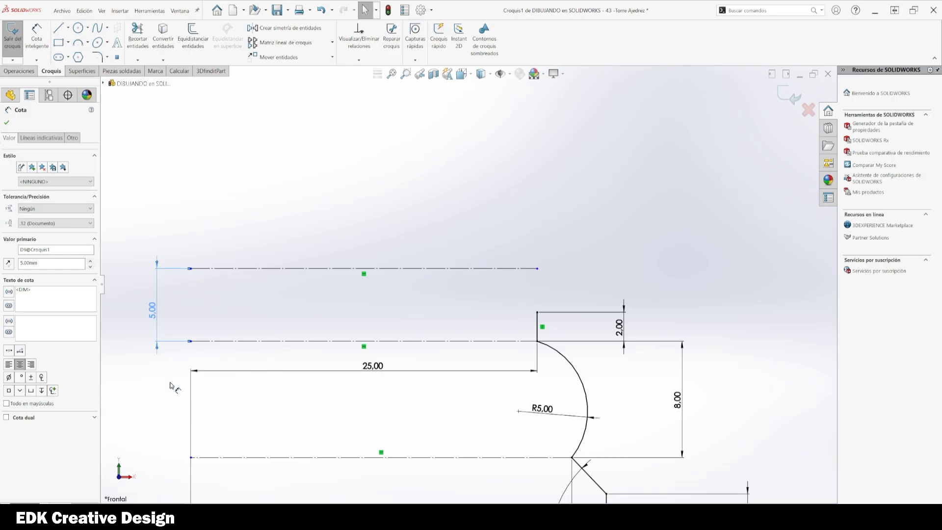
{"action": "double_click", "coordinate": [156, 316]}
{"action": "type", "text": "4"}
{"action": "key", "text": "Return"}
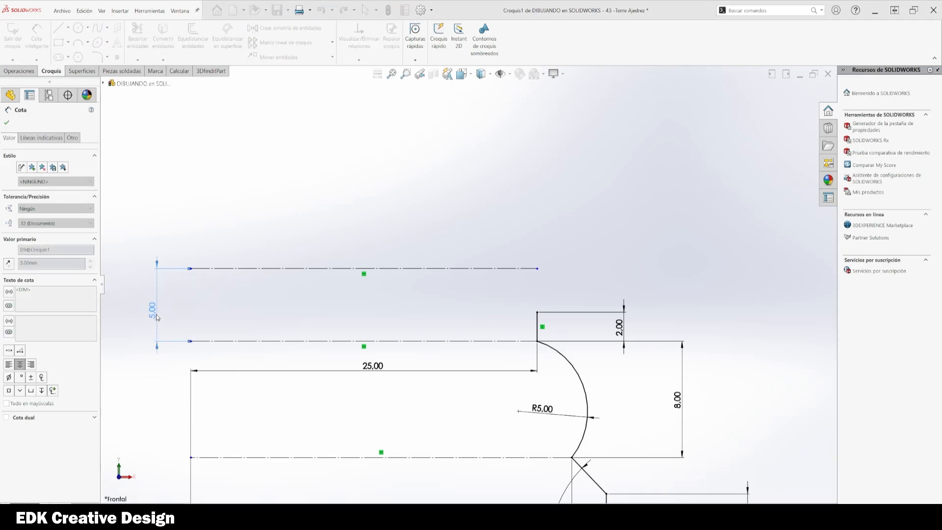
{"action": "key", "text": "Escape"}
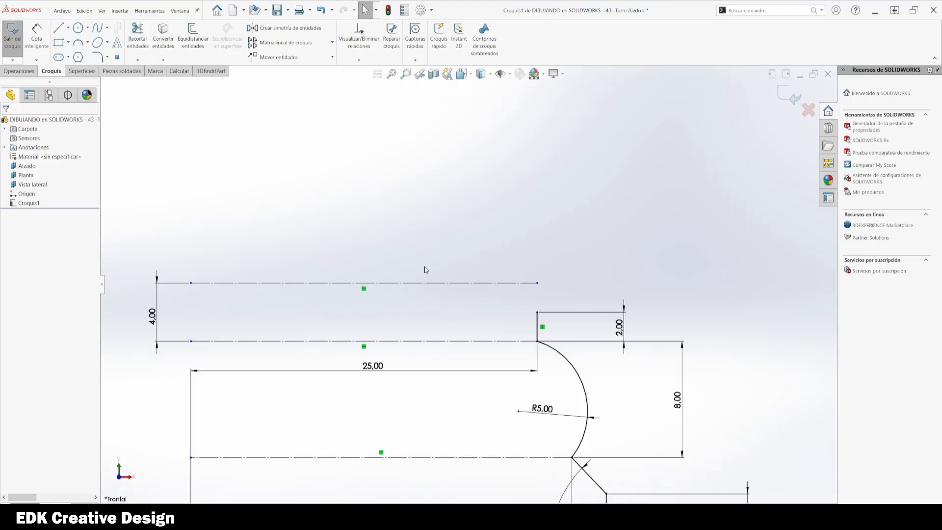
Step: Draw an arc from the top of the short vertical line up to the top construction line
{"action": "left_click", "coordinate": [78, 43]}
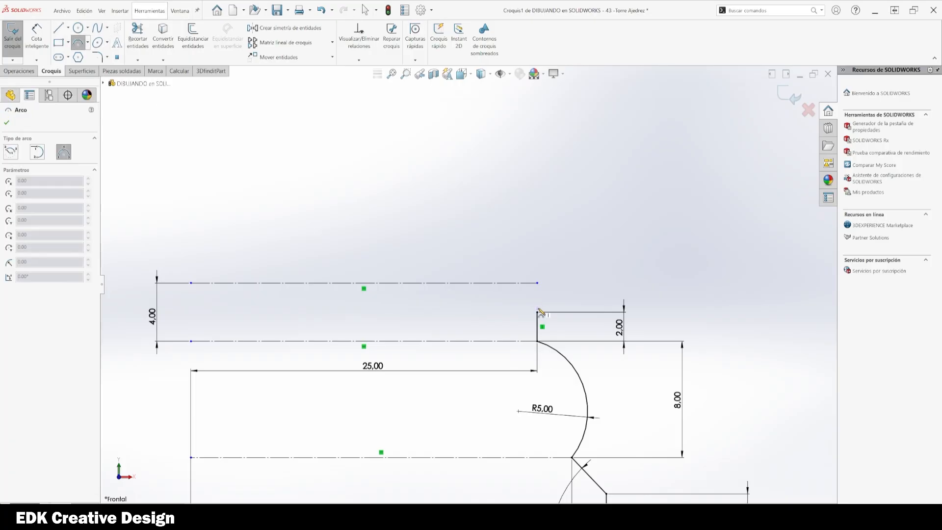
{"action": "left_click", "coordinate": [499, 284]}
{"action": "left_click", "coordinate": [525, 293]}
{"action": "scroll", "coordinate": [749, 317], "scroll_direction": "down", "scroll_amount": 1}
{"action": "key", "text": "Escape"}
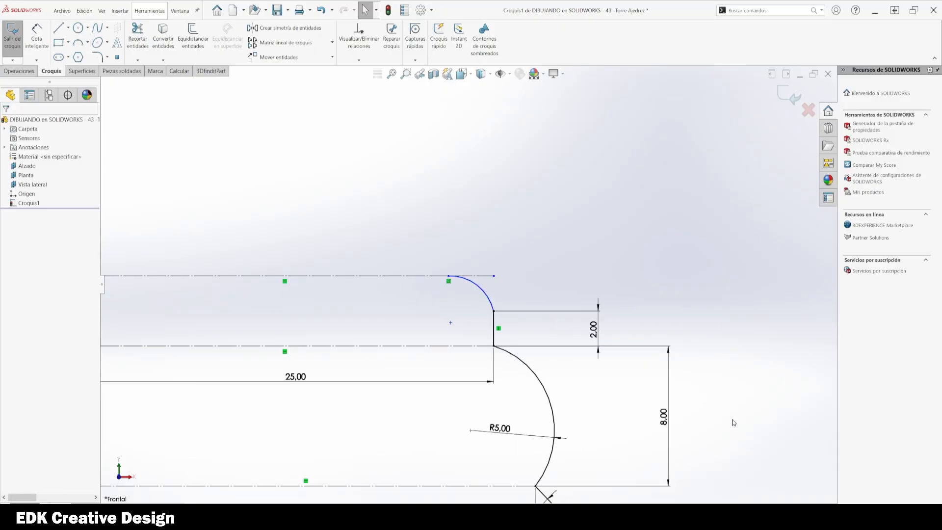
Step: Check the arc's tangency to the vertical line and set the top construction line's distance to 5 mm
{"action": "left_click", "coordinate": [494, 320]}
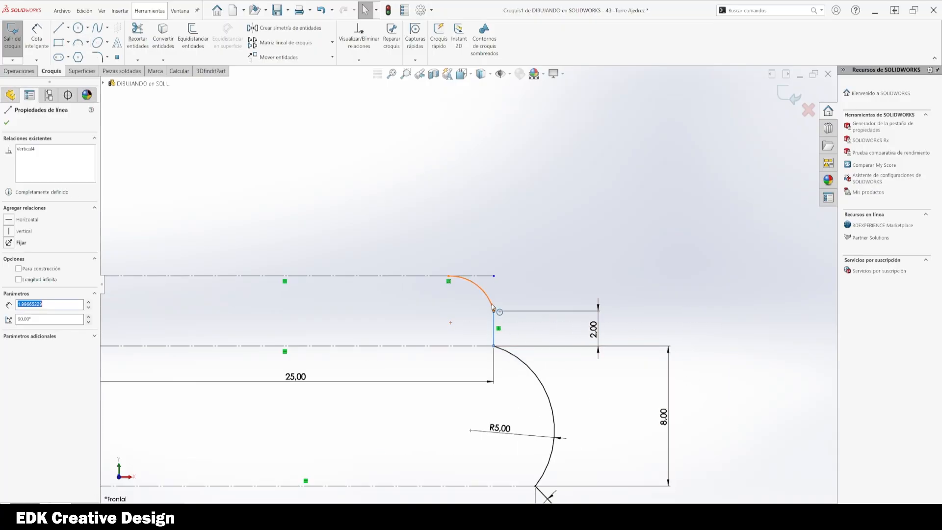
{"action": "left_click", "coordinate": [491, 304], "text": "ctrl"}
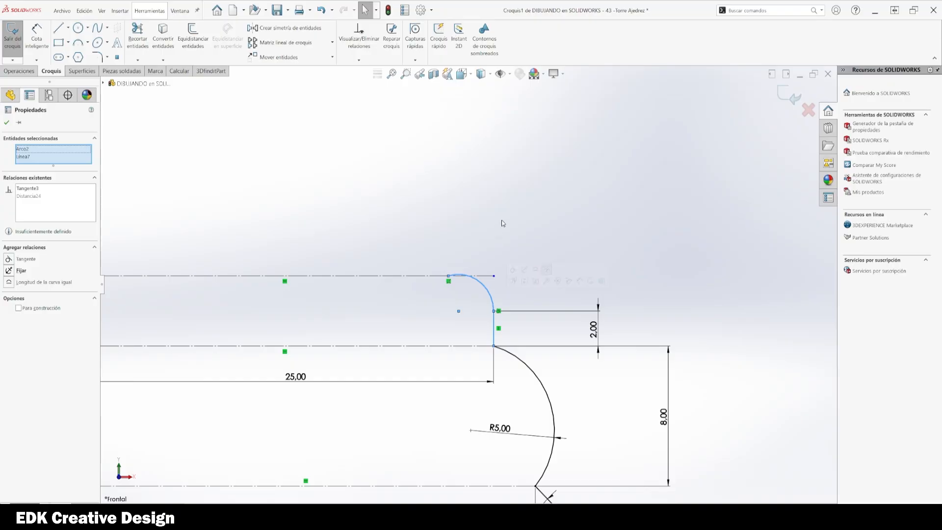
{"action": "key", "text": "Escape"}
{"action": "scroll", "coordinate": [472, 272], "scroll_direction": "up", "scroll_amount": 1}
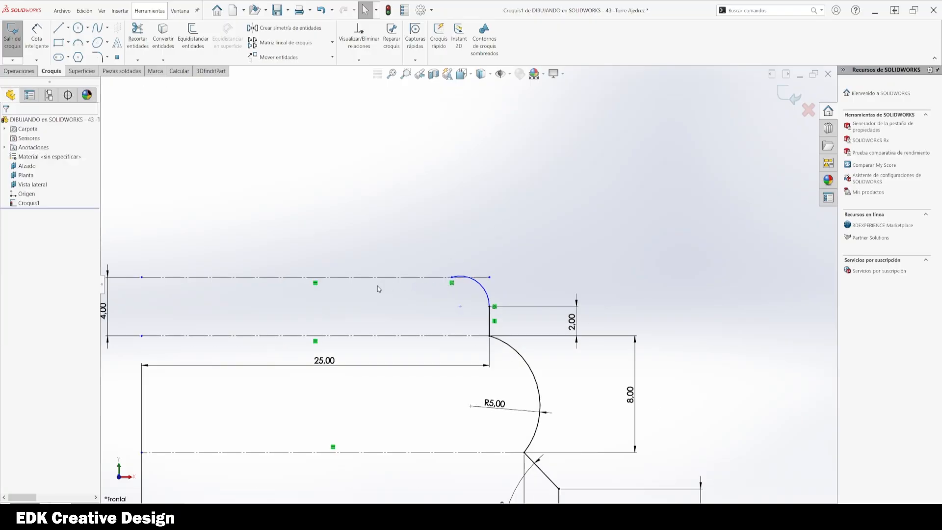
{"action": "middle_click_drag", "start_coordinate": [377, 287], "coordinate": [396, 287]}
{"action": "middle_click_drag", "start_coordinate": [264, 304], "coordinate": [317, 302], "text": "ctrl"}
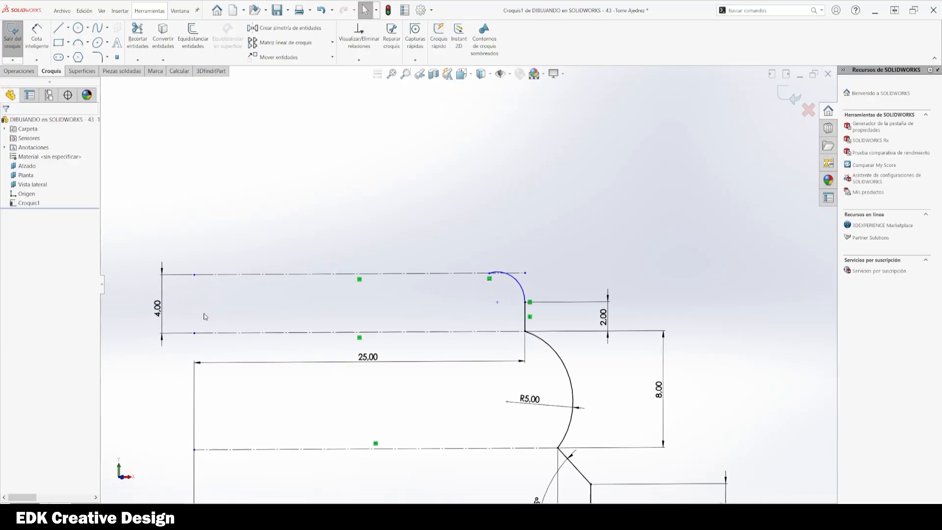
{"action": "double_click", "coordinate": [157, 309]}
{"action": "type", "text": "5"}
{"action": "key", "text": "Return"}
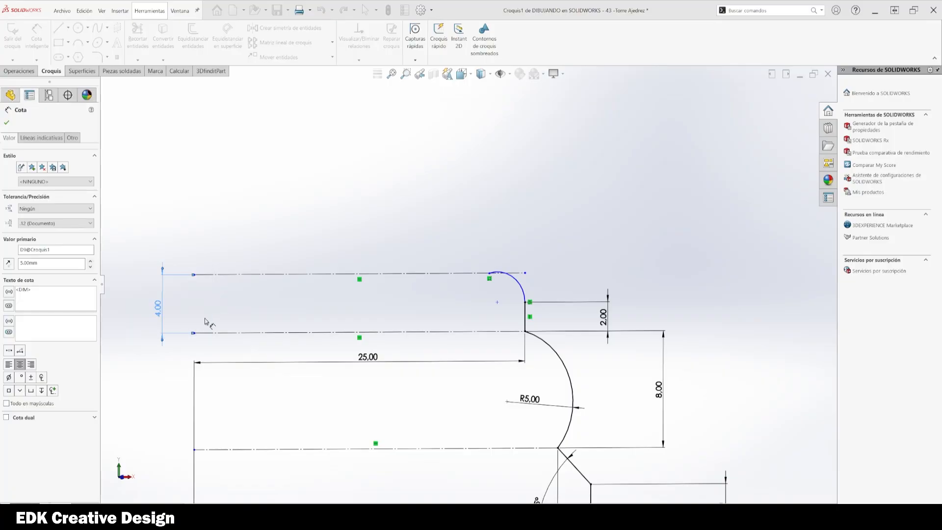
Step: Try to dimension the upper arc's radius, then delete that dimension
{"action": "left_click", "coordinate": [579, 242]}
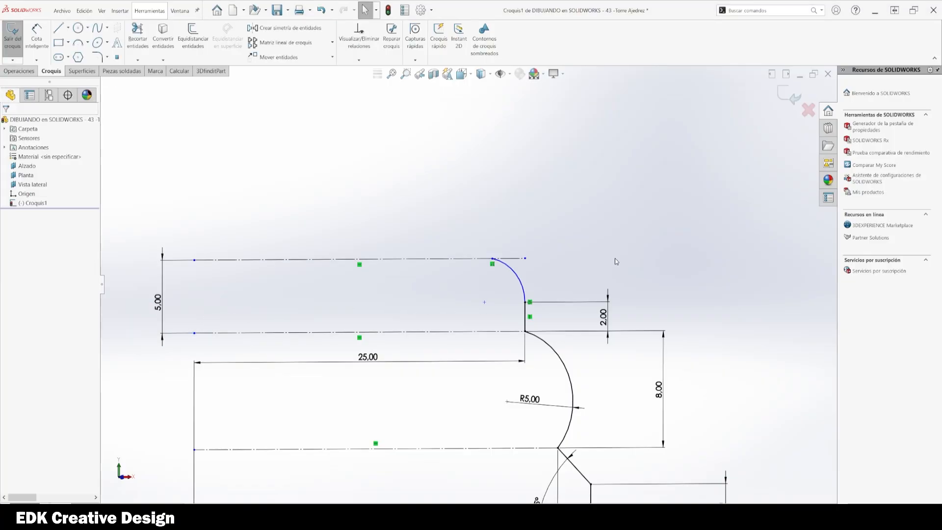
{"action": "left_click", "coordinate": [515, 276]}
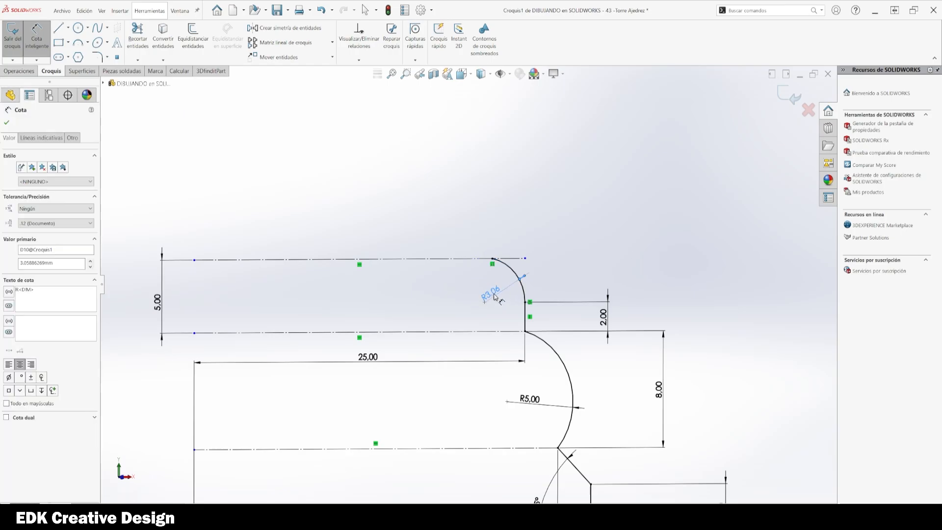
{"action": "left_click", "coordinate": [494, 299]}
{"action": "key", "text": "Return"}
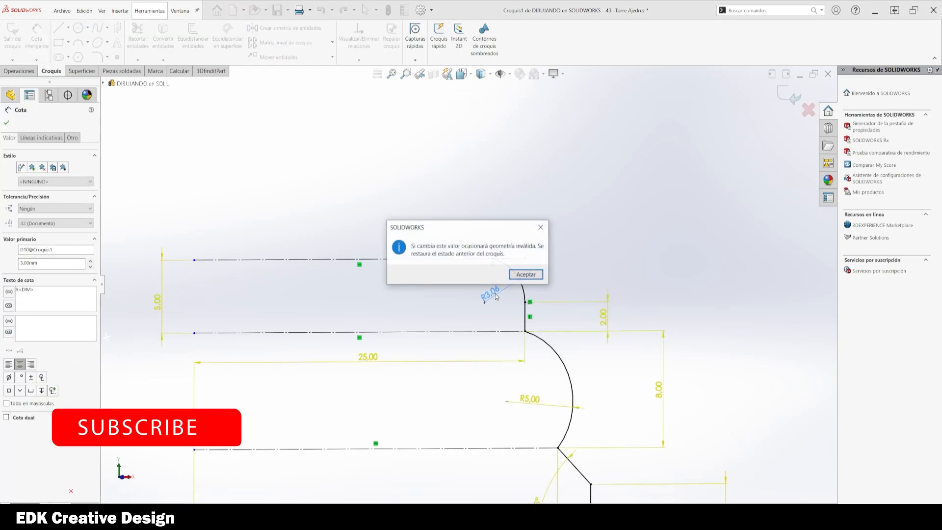
{"action": "left_click", "coordinate": [524, 273]}
{"action": "key", "text": "Escape"}
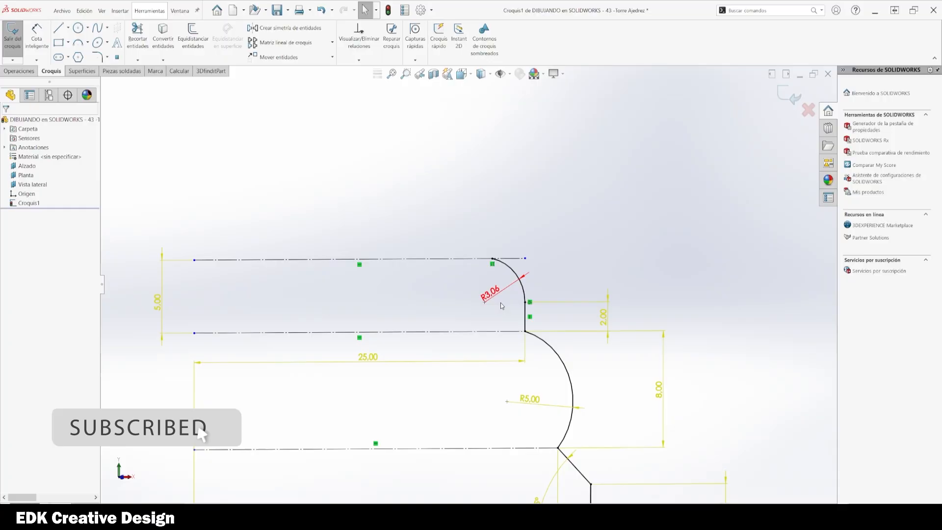
{"action": "left_click", "coordinate": [491, 295]}
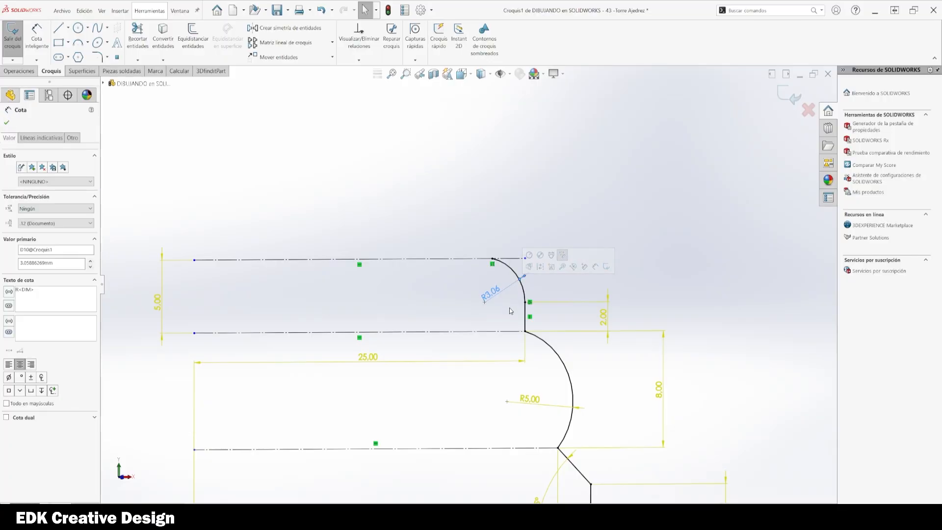
{"action": "key", "text": "Delete"}
Step: Dimension the horizontal distance between the arc's upper end and the short vertical line as 2.5 mm
{"action": "key", "text": "d"}
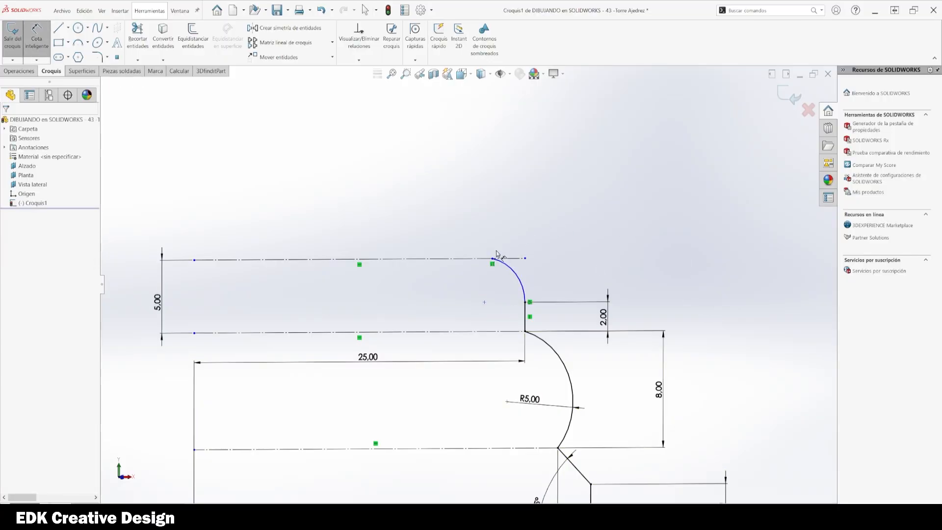
{"action": "left_click", "coordinate": [493, 259]}
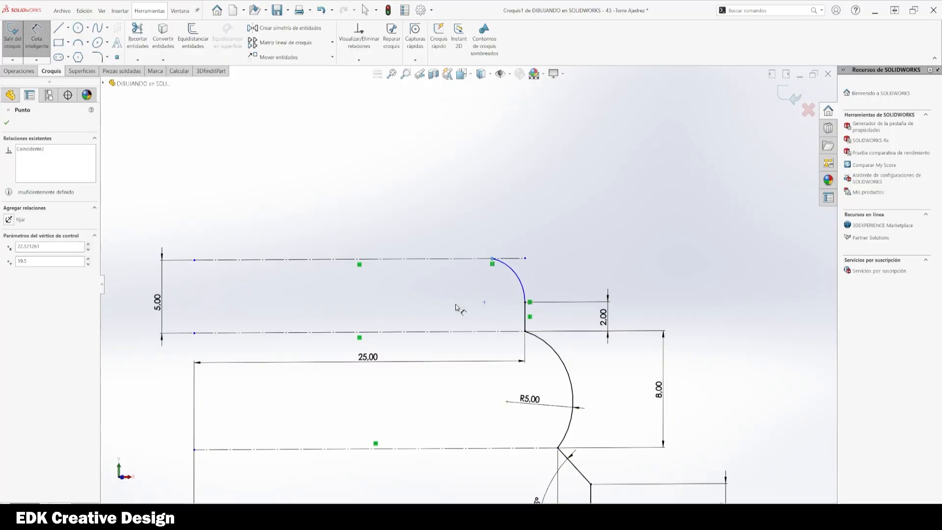
{"action": "left_click", "coordinate": [526, 314]}
{"action": "left_click", "coordinate": [508, 381]}
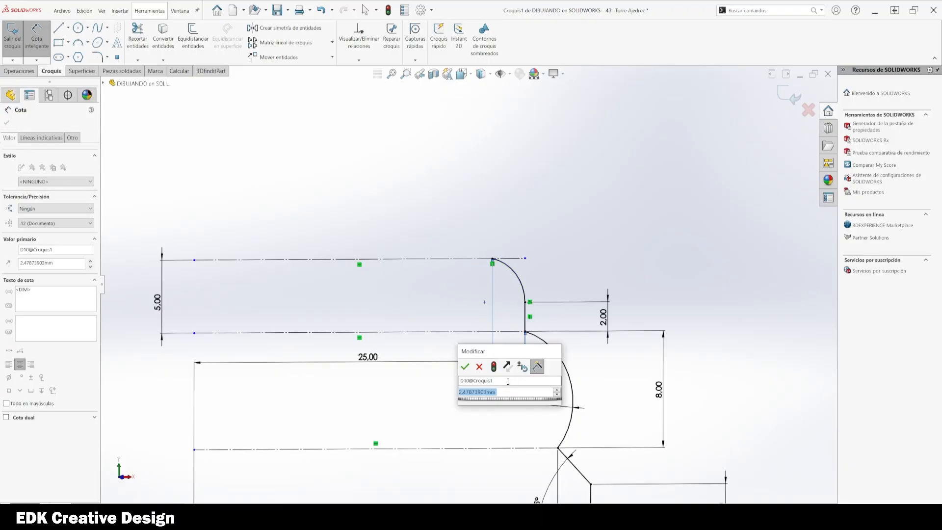
{"action": "type", "text": "2.5"}
{"action": "key", "text": "Return"}
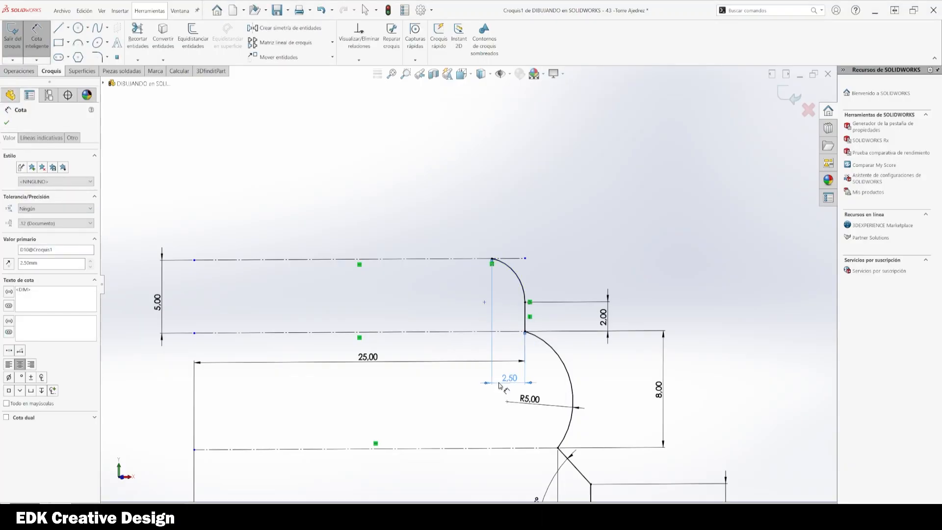
{"action": "key", "text": "Escape"}
{"action": "scroll", "coordinate": [603, 218], "scroll_direction": "up", "scroll_amount": 4}
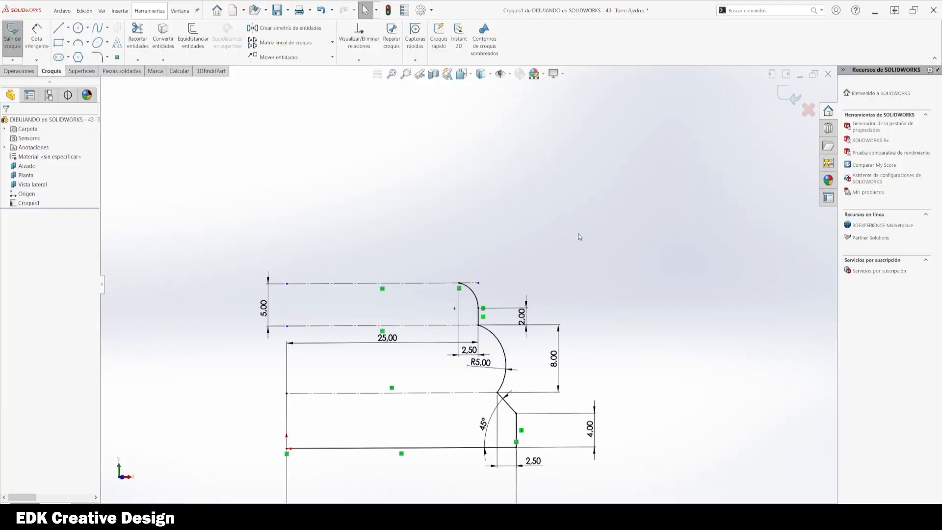
{"action": "scroll", "coordinate": [579, 237], "scroll_direction": "up", "scroll_amount": 3}
{"action": "middle_click_drag", "start_coordinate": [517, 267], "coordinate": [501, 322], "text": "ctrl"}
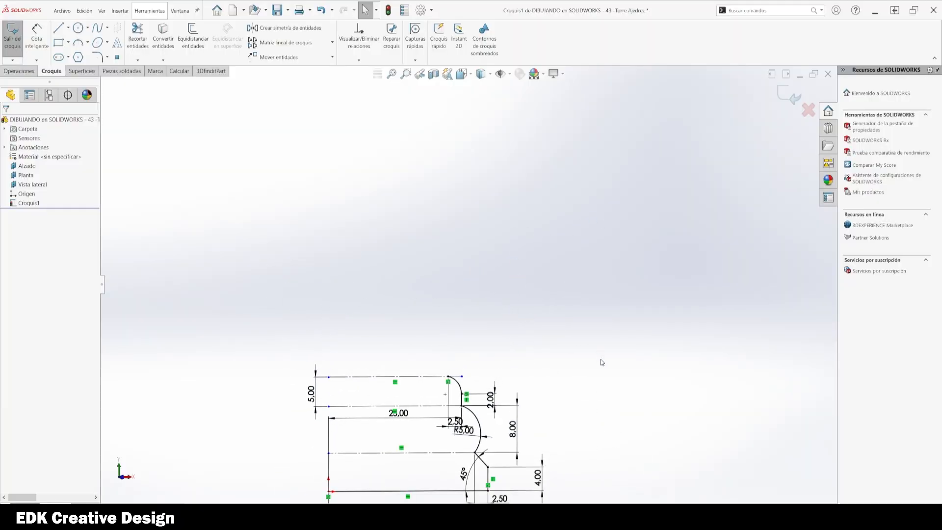
Step: Draw a vertical line about 39 mm long upward from the upper end of the arc
{"action": "key", "text": "l"}
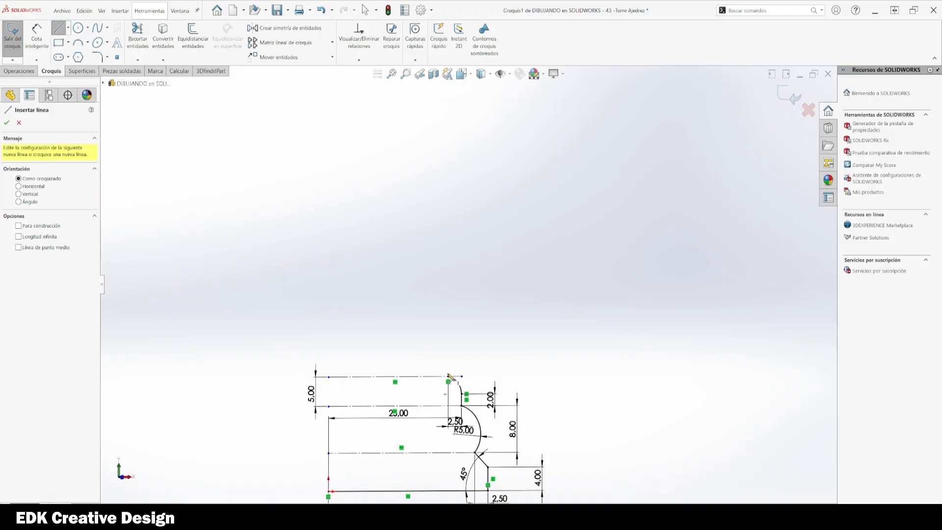
{"action": "left_click", "coordinate": [448, 377]}
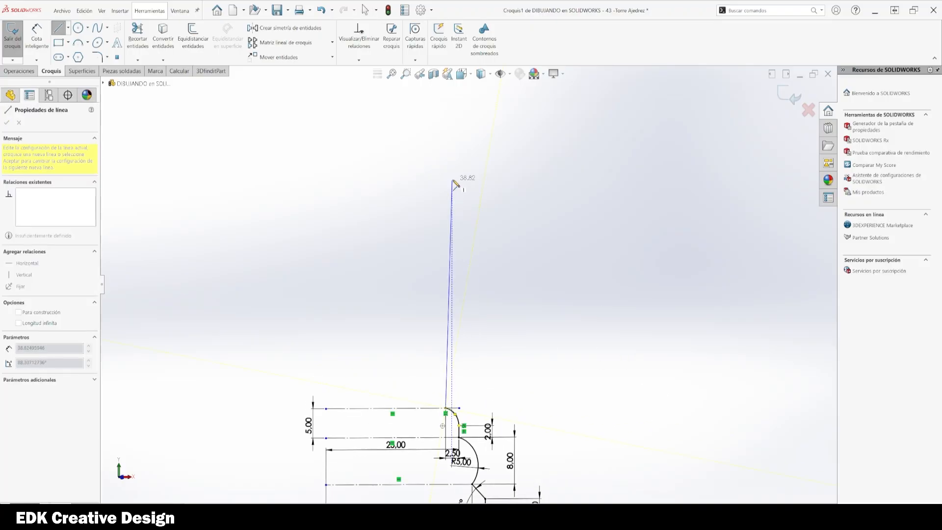
{"action": "left_click", "coordinate": [446, 179]}
{"action": "key", "text": "Escape"}
Step: Dimension the new vertical line's length as 39 mm
{"action": "scroll", "coordinate": [522, 297], "scroll_direction": "up", "scroll_amount": 4}
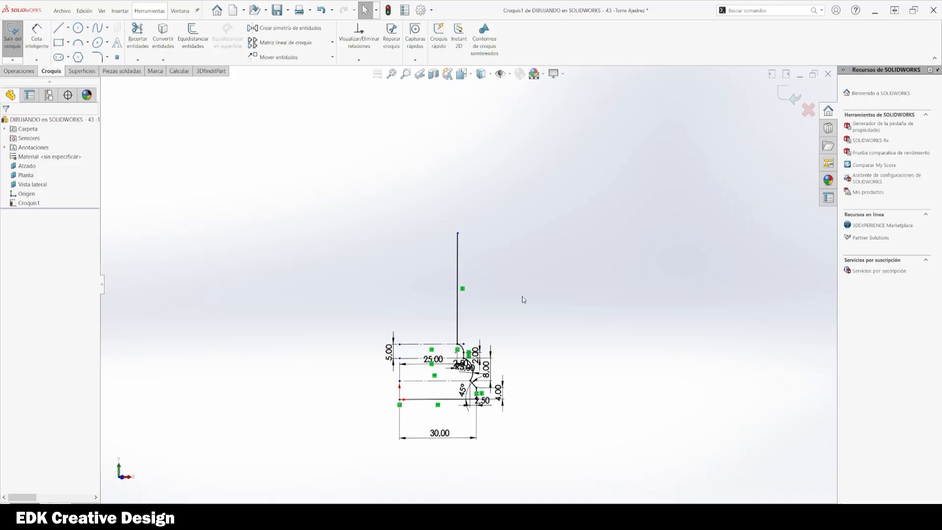
{"action": "middle_click_drag", "start_coordinate": [531, 330], "coordinate": [529, 362], "text": "ctrl"}
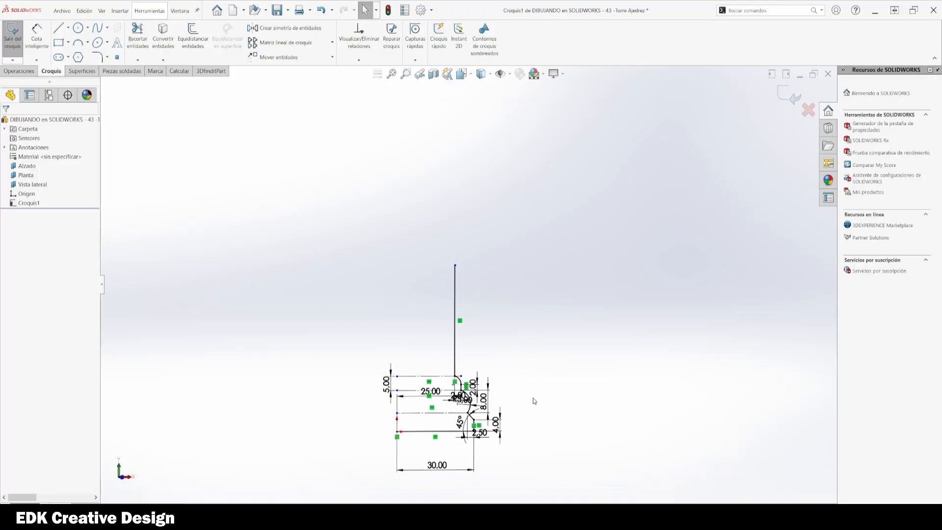
{"action": "key", "text": "d"}
{"action": "left_click", "coordinate": [455, 311]}
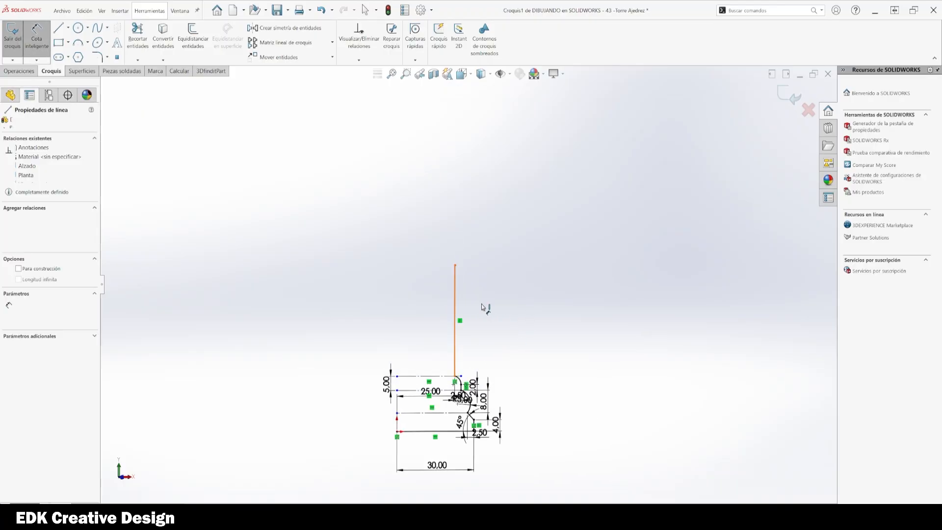
{"action": "left_click", "coordinate": [506, 312]}
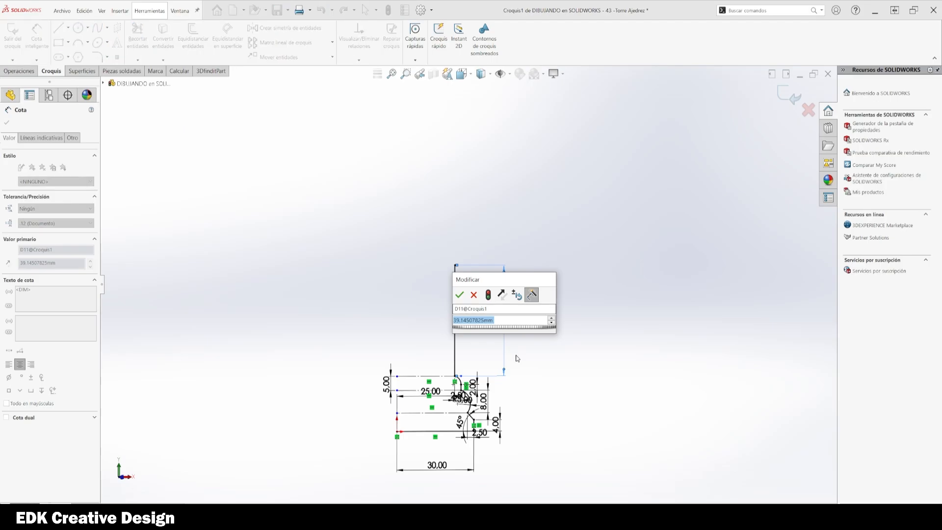
{"action": "type", "text": "39"}
{"action": "key", "text": "Return"}
{"action": "scroll", "coordinate": [511, 348], "scroll_direction": "down", "scroll_amount": 1}
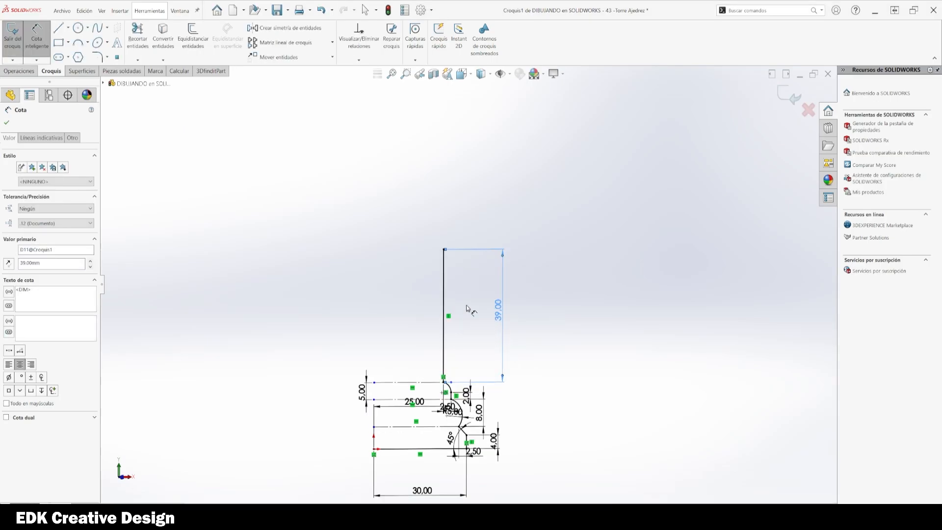
{"action": "key", "text": "Escape"}
Step: Draw a three-point arc of about 48 mm radius between the vertical line's two ends, bulging to the left
{"action": "left_click", "coordinate": [444, 286]}
{"action": "left_click", "coordinate": [477, 260]}
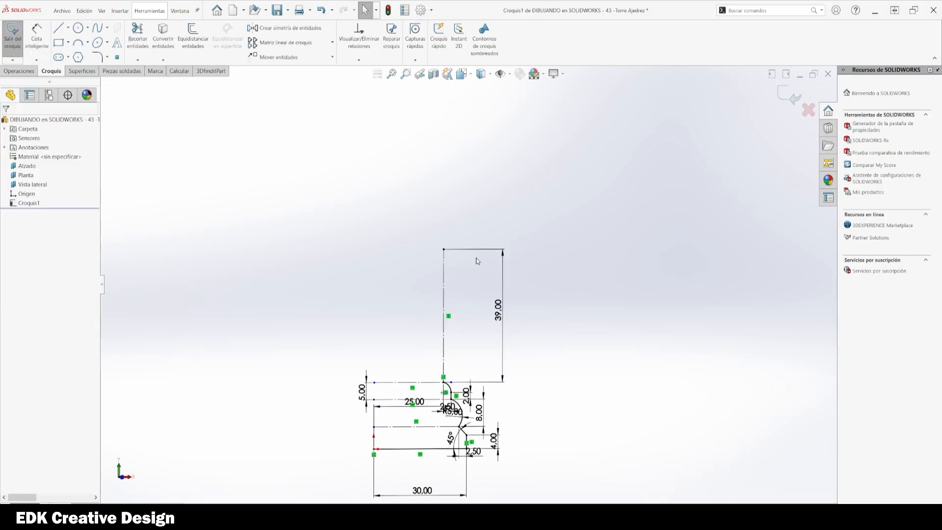
{"action": "left_click", "coordinate": [77, 43]}
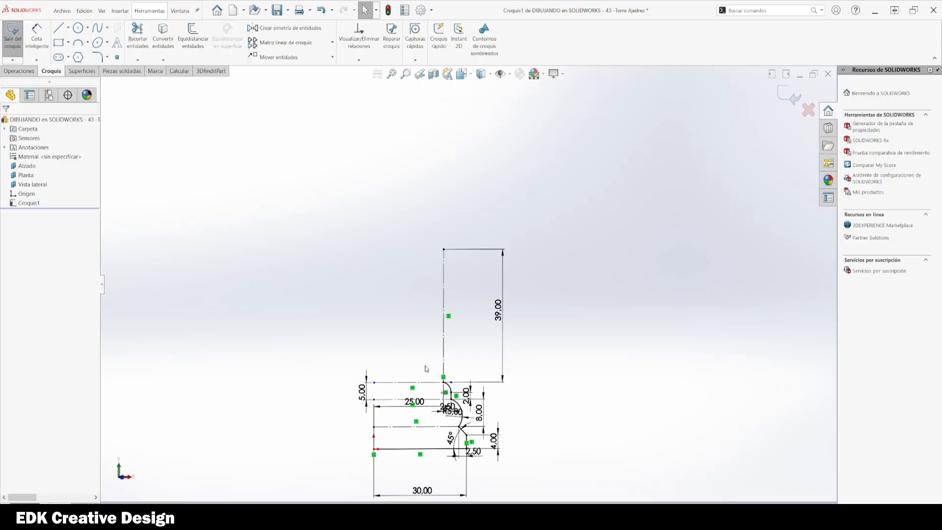
{"action": "left_click", "coordinate": [78, 43]}
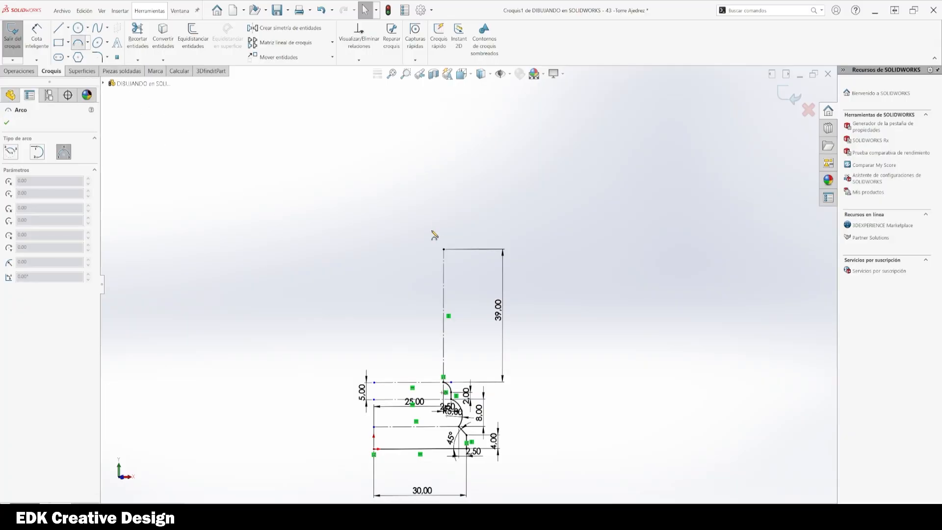
{"action": "left_click", "coordinate": [443, 249]}
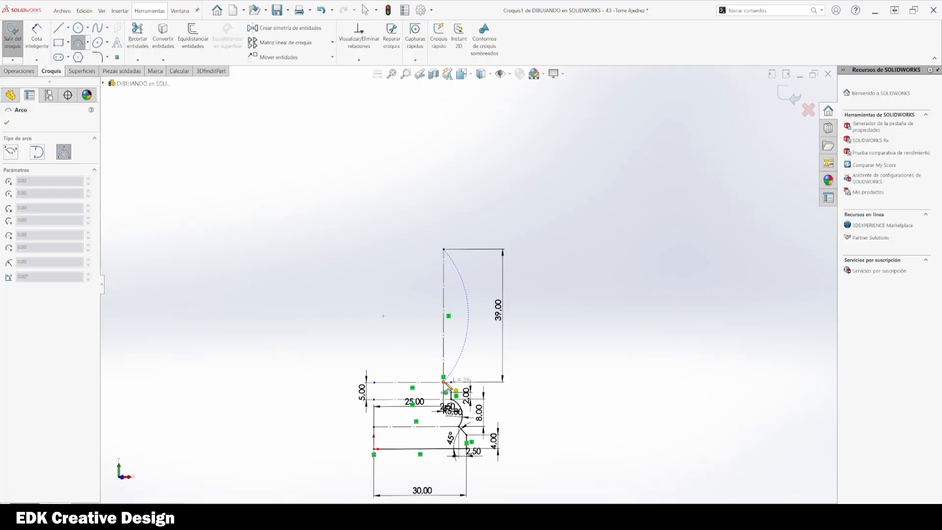
{"action": "left_click", "coordinate": [444, 378]}
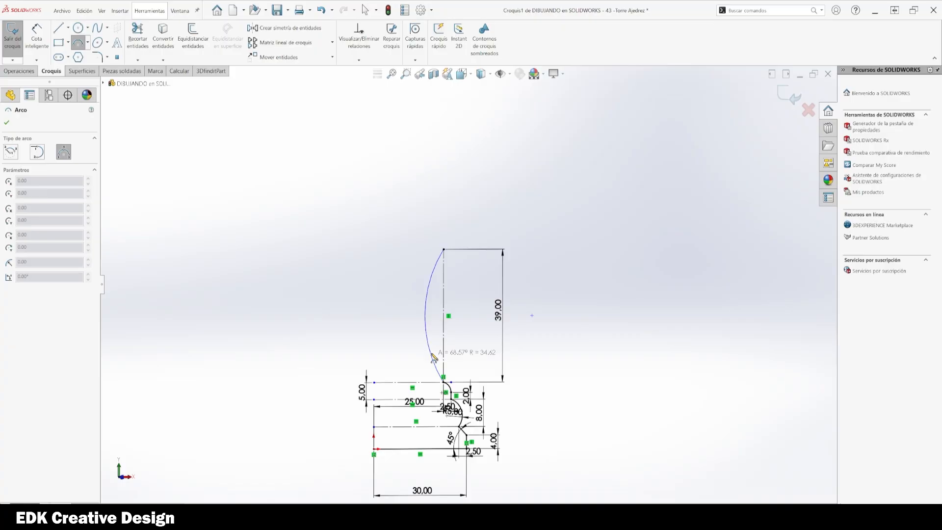
{"action": "left_click", "coordinate": [432, 326]}
{"action": "key", "text": "Escape"}
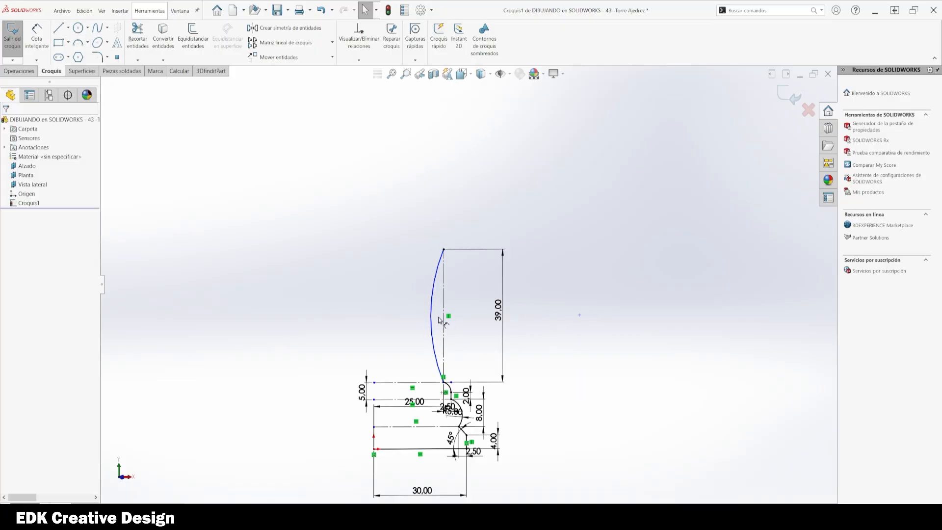
Step: Dimension the long arc's radius as 50 mm
{"action": "left_click", "coordinate": [432, 319]}
{"action": "left_click", "coordinate": [464, 298]}
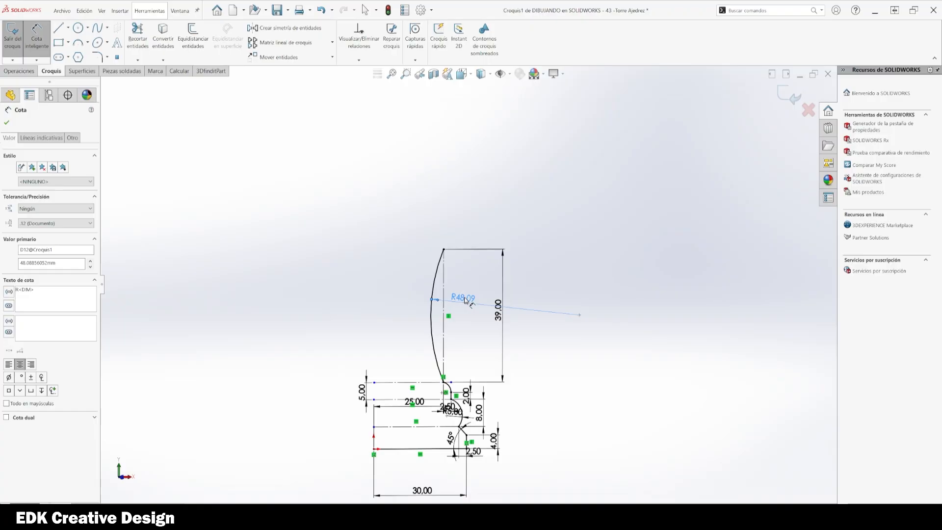
{"action": "type", "text": "50"}
{"action": "key", "text": "Return"}
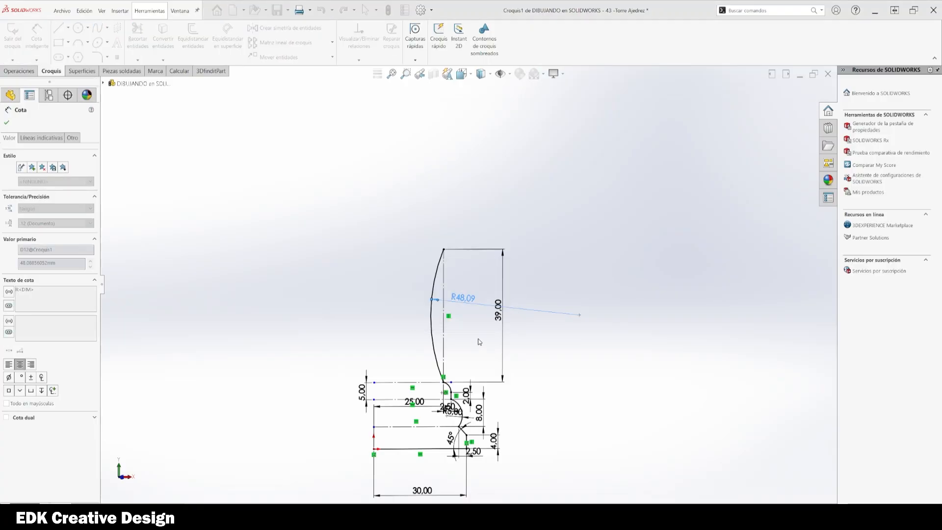
{"action": "key", "text": "Escape"}
Step: Reposition the 2.50 and 25.00 dimensions near the lower profile so they no longer overlap
{"action": "middle_click_drag", "start_coordinate": [538, 359], "coordinate": [535, 359], "text": "ctrl"}
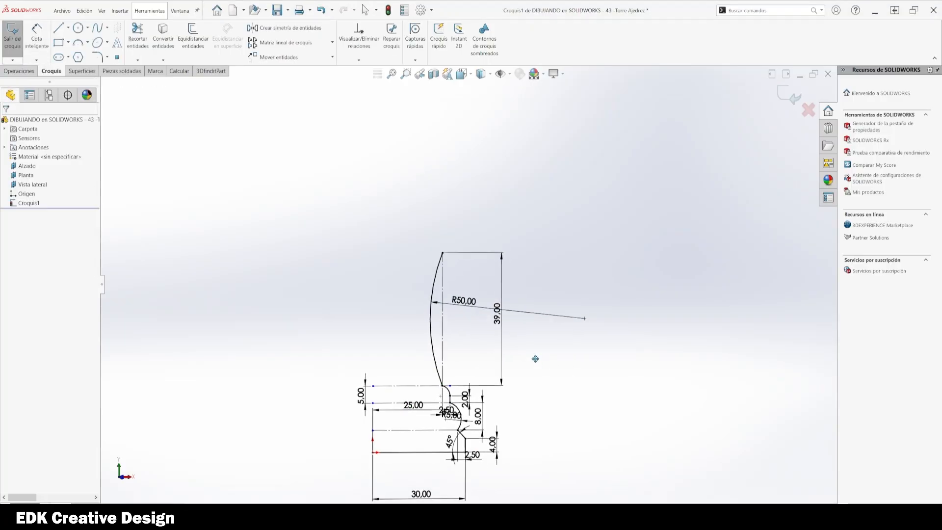
{"action": "scroll", "coordinate": [471, 456], "scroll_direction": "down", "scroll_amount": 6}
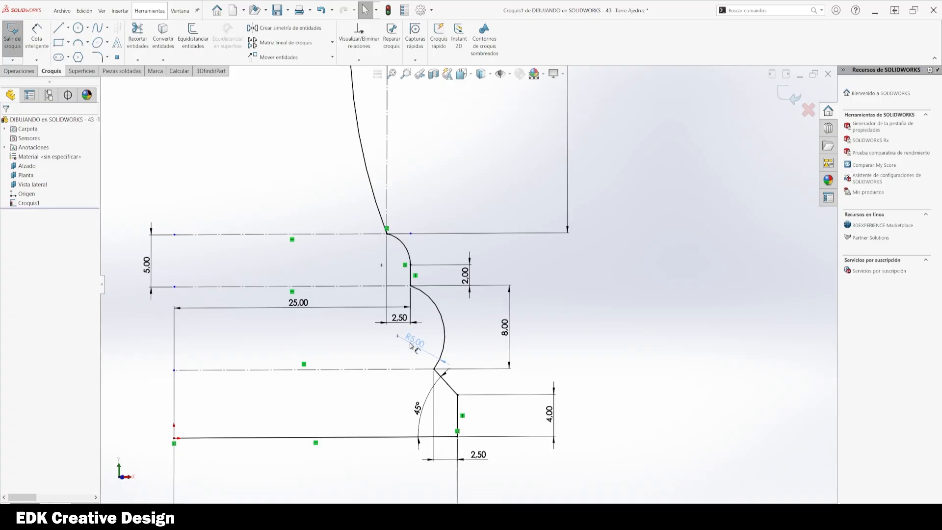
{"action": "left_click", "coordinate": [412, 346]}
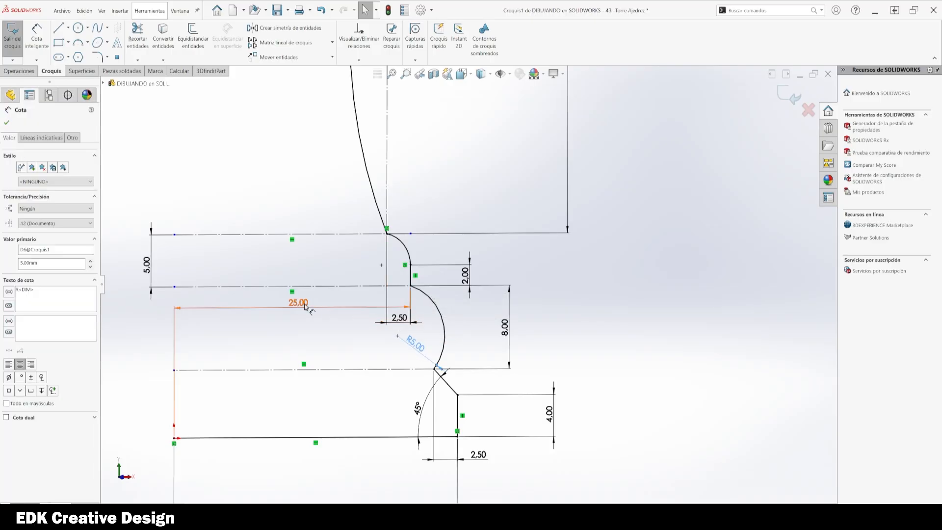
{"action": "left_click_drag", "start_coordinate": [305, 307], "coordinate": [307, 328]}
{"action": "left_click_drag", "start_coordinate": [398, 318], "coordinate": [364, 275]}
{"action": "left_click_drag", "start_coordinate": [306, 325], "coordinate": [309, 309]}
{"action": "left_click", "coordinate": [634, 336]}
{"action": "scroll", "coordinate": [592, 310], "scroll_direction": "up", "scroll_amount": 5}
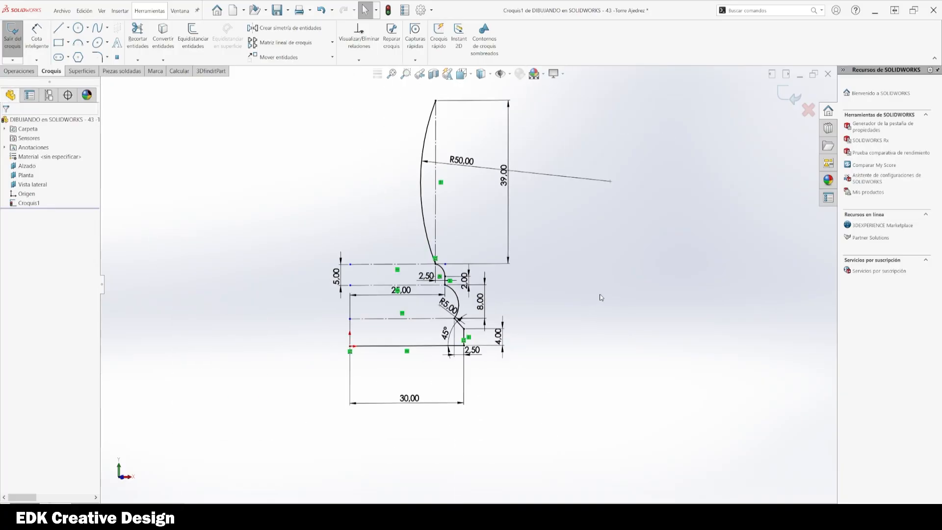
Step: Draw a short horizontal line about 4 mm long rightward from the top end of the long arc
{"action": "mouse_move", "coordinate": [599, 296]}
{"action": "middle_mouse_down", "text": "ctrl"}
{"action": "mouse_move", "coordinate": [606, 381]}
{"action": "mouse_move", "coordinate": [594, 443]}
{"action": "middle_mouse_up", "text": "ctrl"}
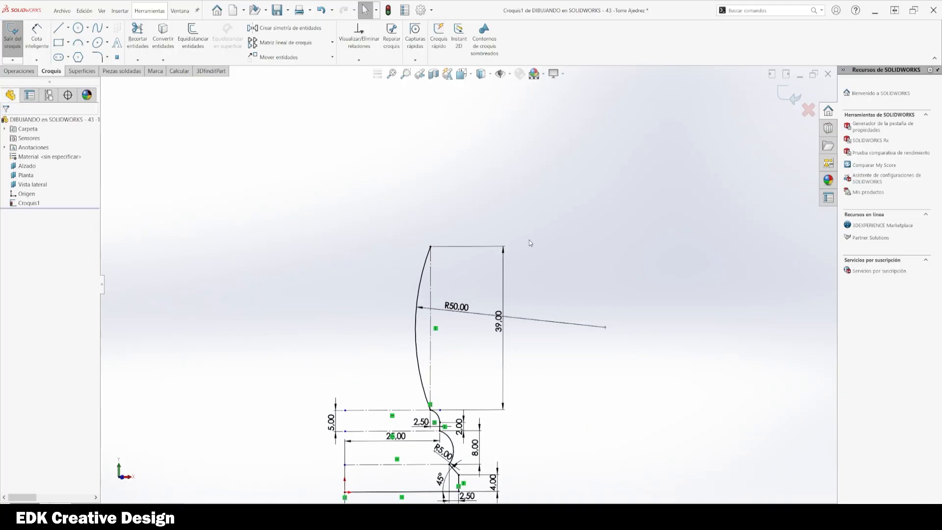
{"action": "scroll", "coordinate": [423, 222], "scroll_direction": "down", "scroll_amount": 4}
{"action": "scroll", "coordinate": [465, 268], "scroll_direction": "down", "scroll_amount": 2}
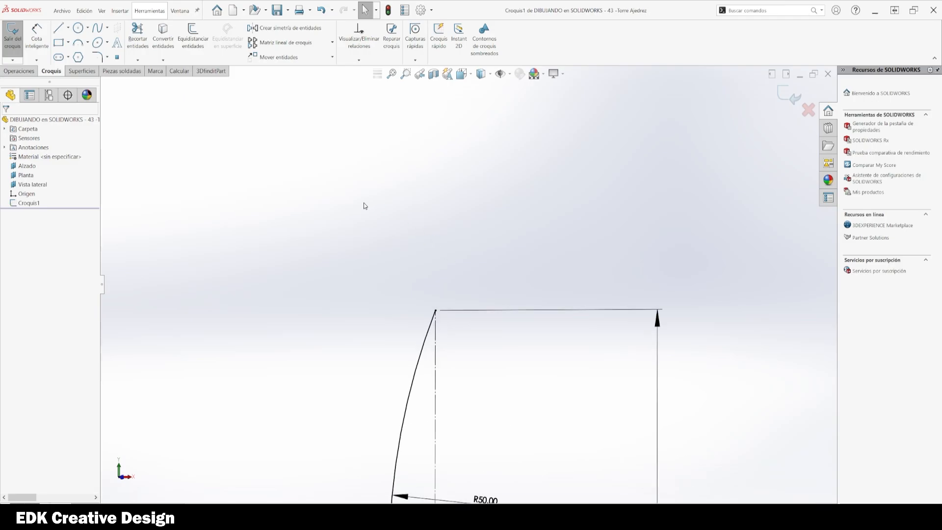
{"action": "left_click", "coordinate": [79, 45]}
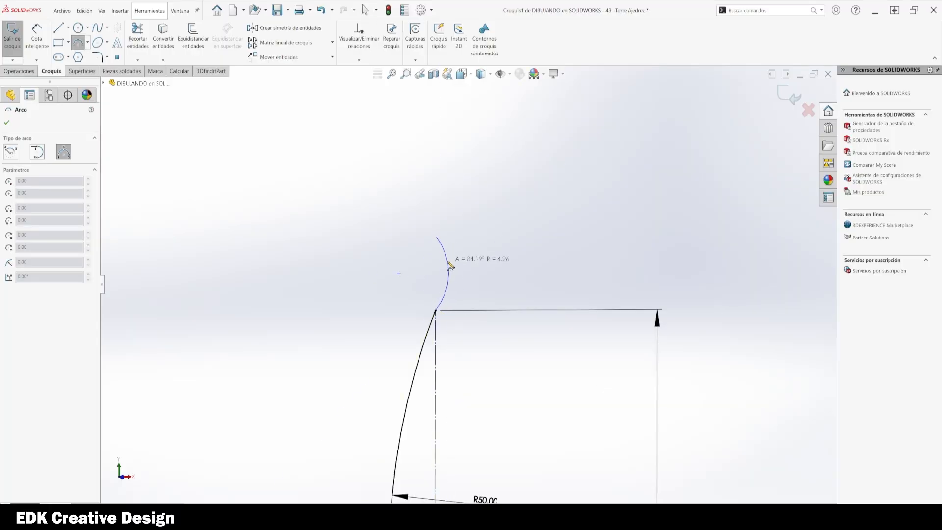
{"action": "key", "text": "Escape"}
{"action": "key", "text": "l"}
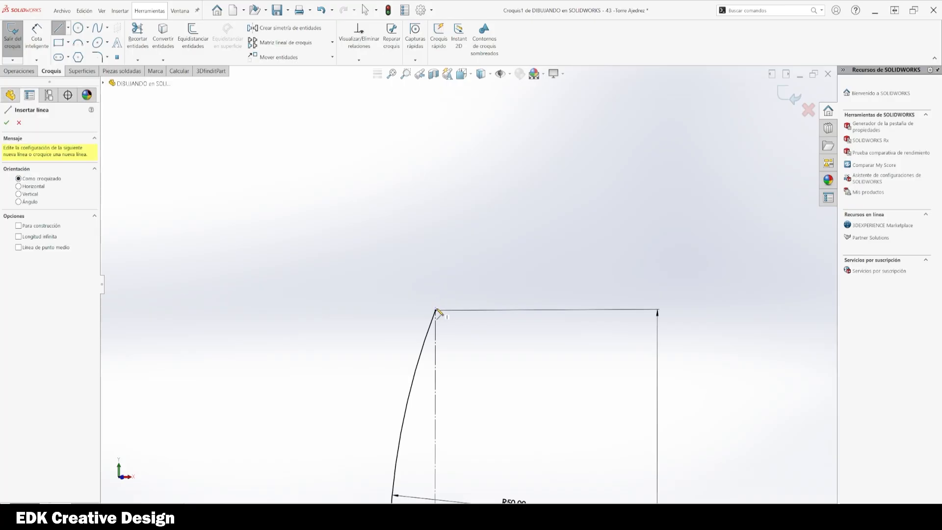
{"action": "left_click", "coordinate": [436, 310]}
{"action": "left_click", "coordinate": [485, 310]}
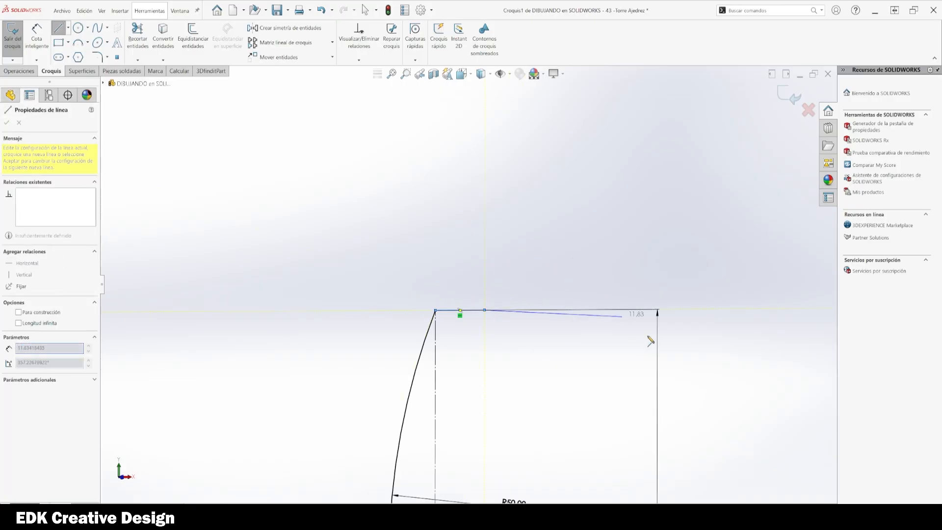
{"action": "key", "text": "Escape"}
Step: Dimension the short horizontal line's length as 3 mm
{"action": "key", "text": "d"}
{"action": "left_click", "coordinate": [475, 310]}
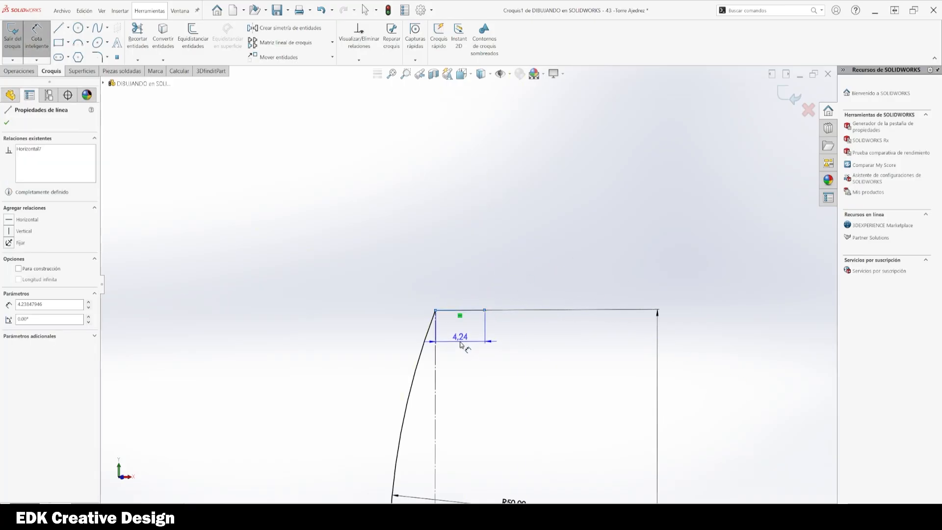
{"action": "left_click", "coordinate": [463, 344]}
{"action": "type", "text": "3"}
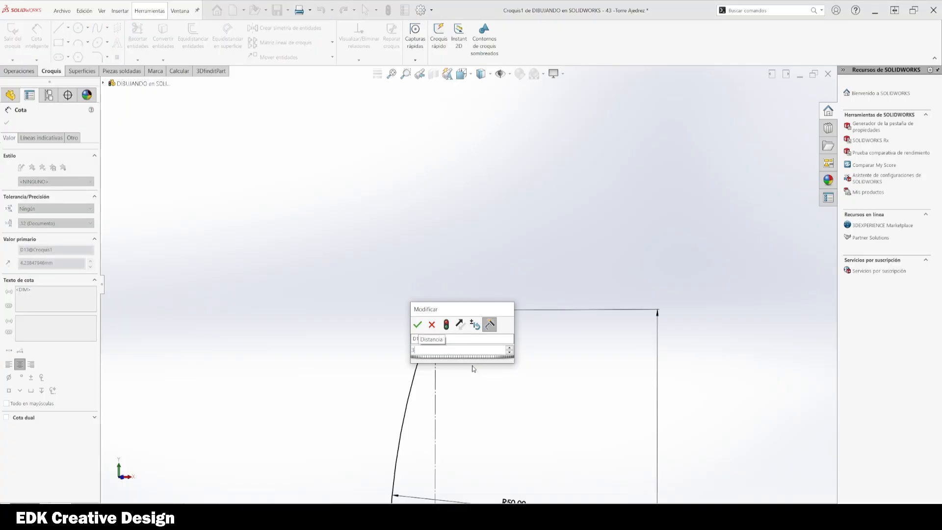
{"action": "key", "text": "Return"}
{"action": "key", "text": "Escape"}
Step: Draw a three-point arc rising from the short line's right end, tangent to the line and bulging right
{"action": "scroll", "coordinate": [545, 325], "scroll_direction": "up", "scroll_amount": 5}
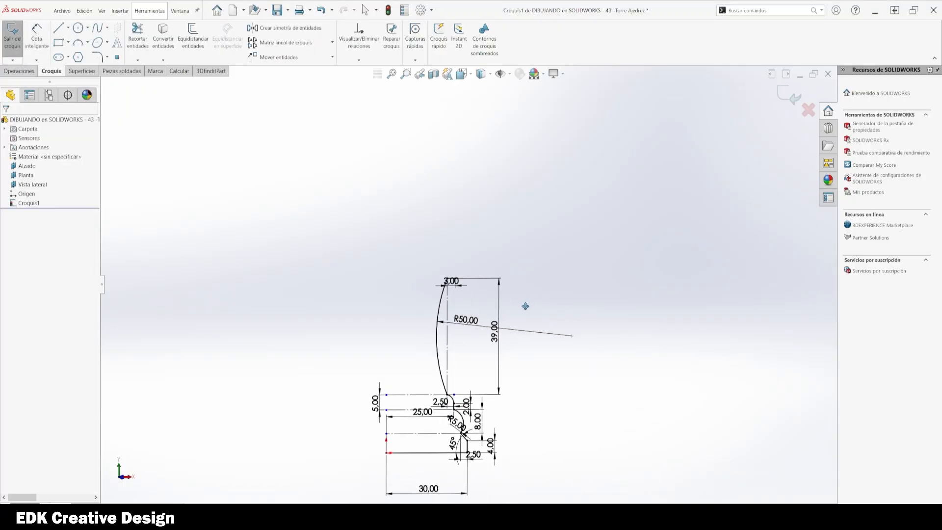
{"action": "scroll", "coordinate": [475, 281], "scroll_direction": "down", "scroll_amount": 5}
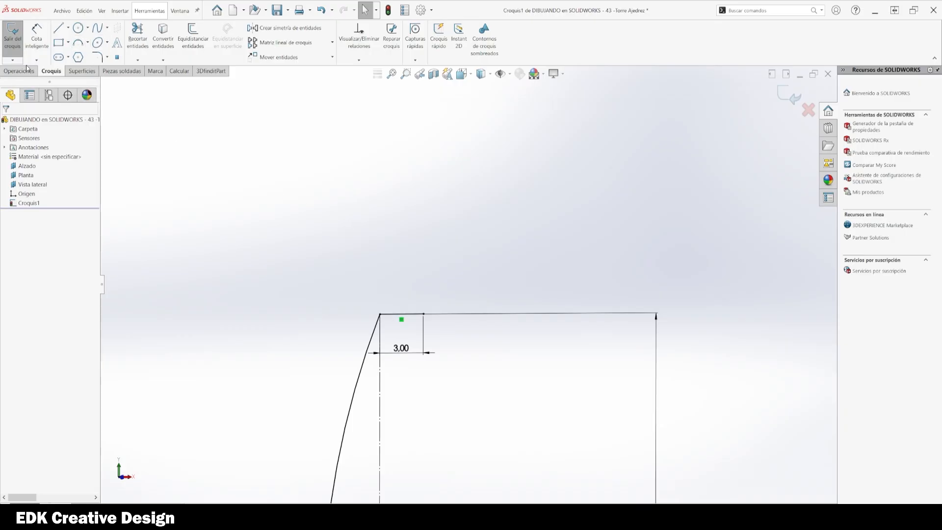
{"action": "left_click", "coordinate": [79, 43]}
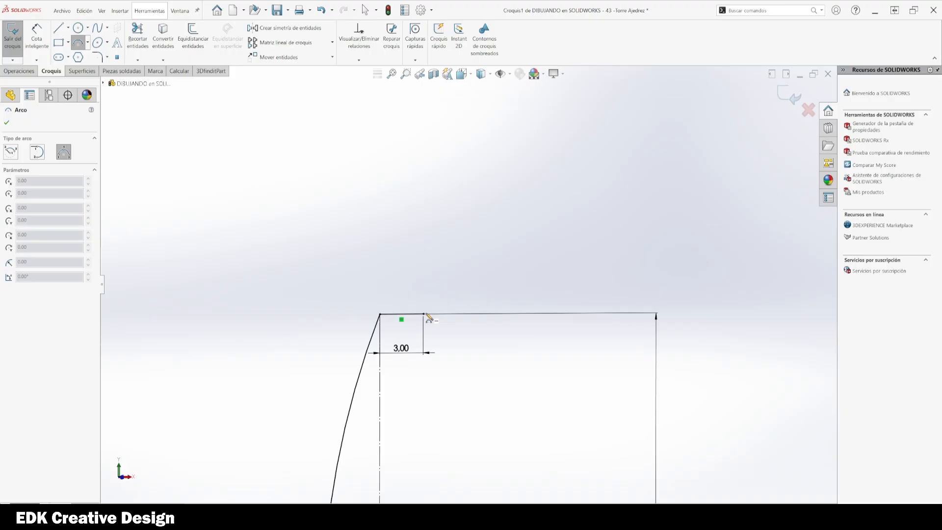
{"action": "left_click", "coordinate": [424, 314]}
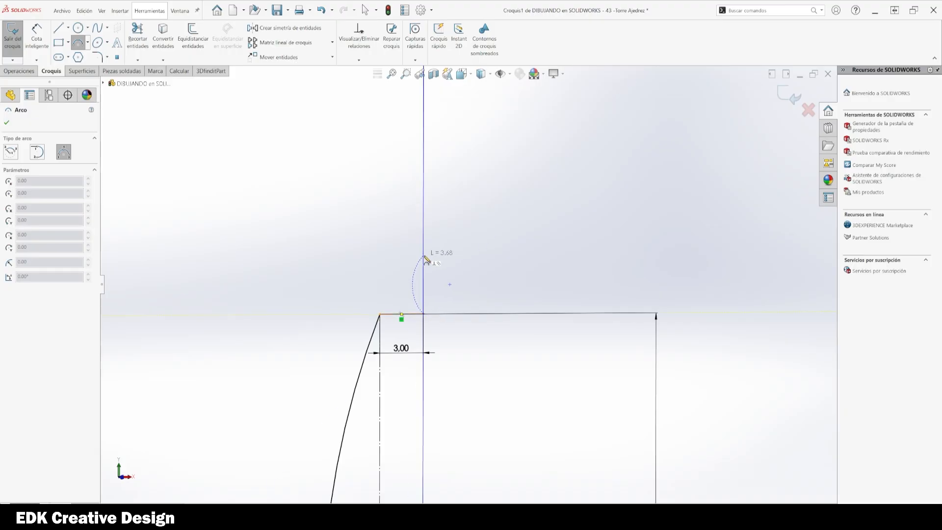
{"action": "left_click", "coordinate": [424, 255]}
{"action": "left_click", "coordinate": [441, 285]}
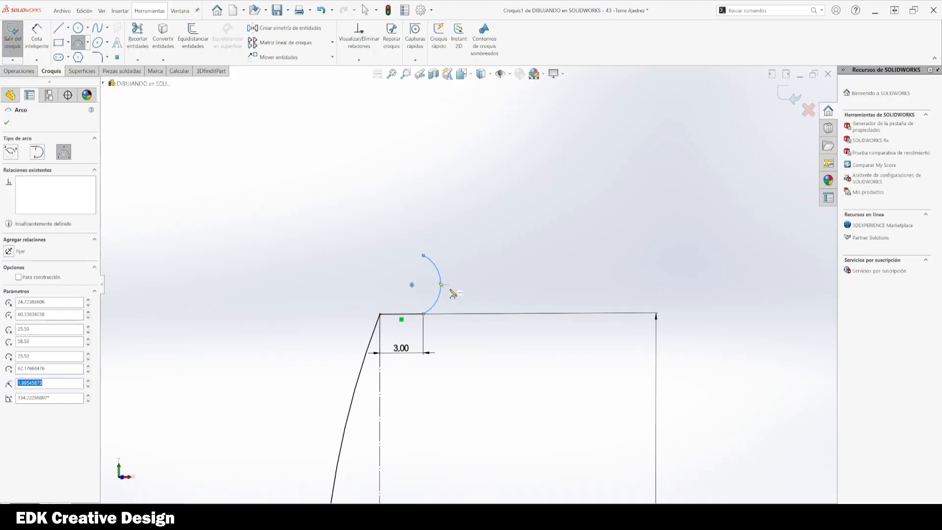
{"action": "key", "text": "Escape"}
{"action": "left_click", "coordinate": [437, 304]}
{"action": "left_click", "coordinate": [413, 313], "text": "ctrl"}
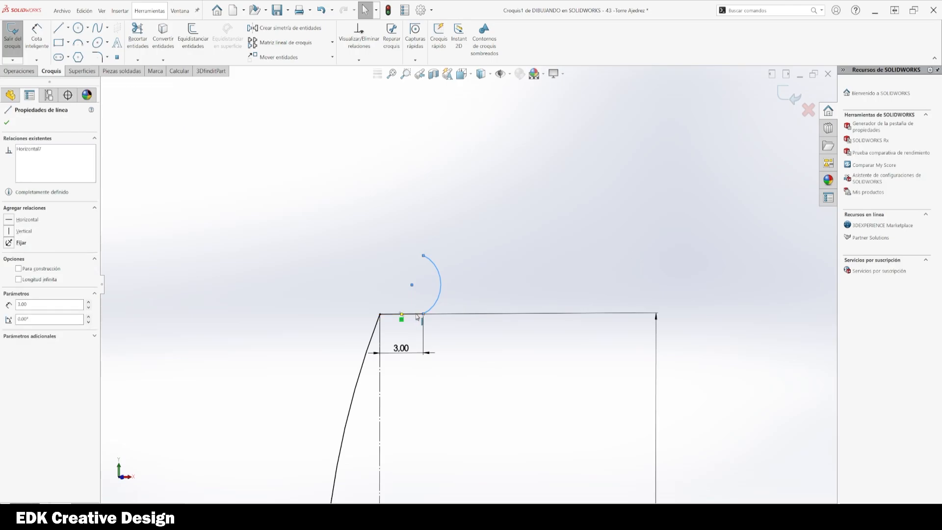
{"action": "left_click", "coordinate": [435, 281]}
{"action": "left_click", "coordinate": [499, 220]}
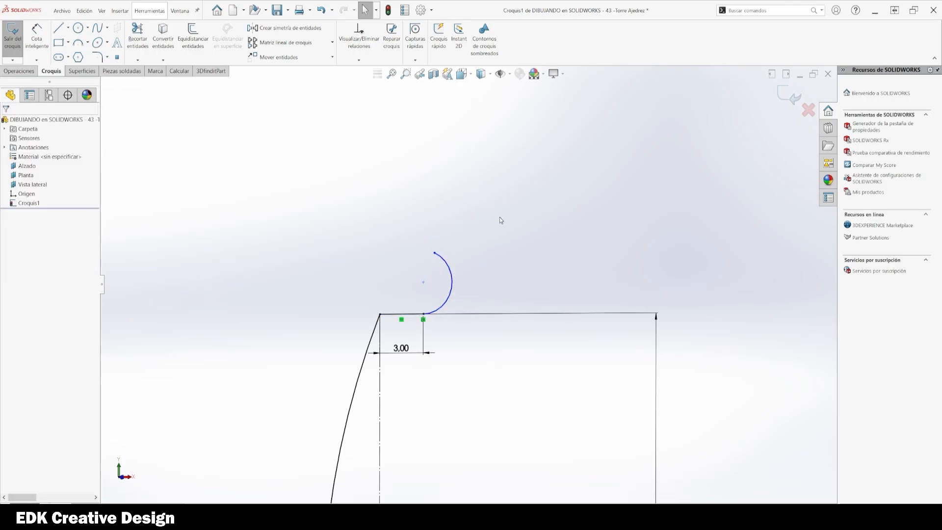
{"action": "scroll", "coordinate": [510, 242], "scroll_direction": "up", "scroll_amount": 2}
{"action": "key", "text": "d"}
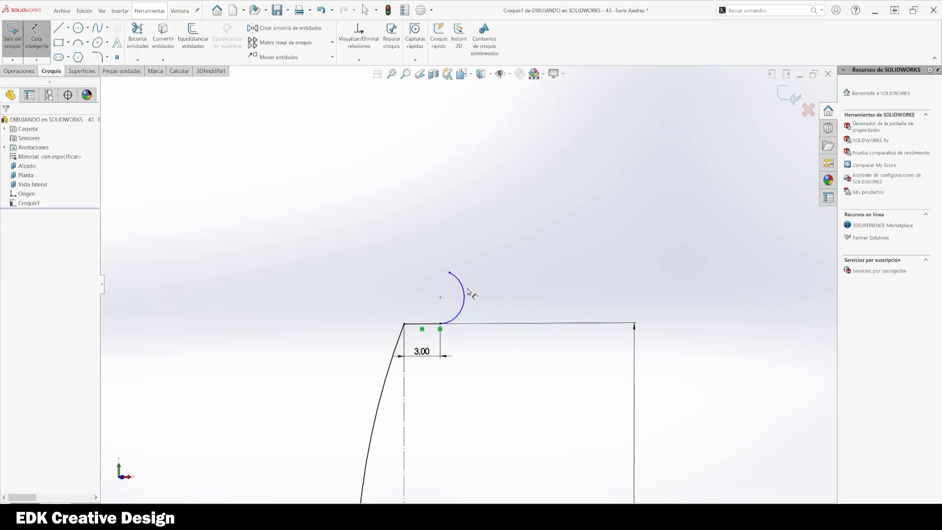
{"action": "left_click", "coordinate": [465, 293]}
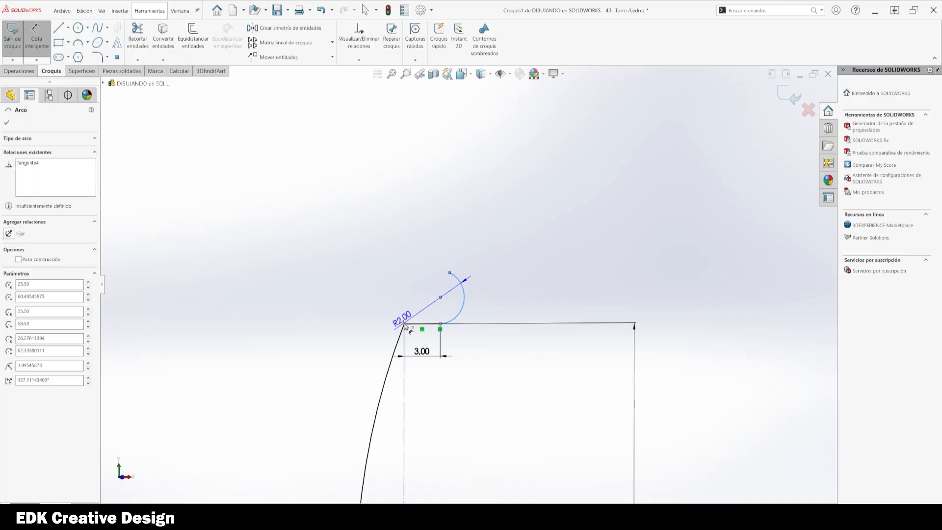
{"action": "left_click", "coordinate": [404, 324]}
{"action": "left_click", "coordinate": [432, 383]}
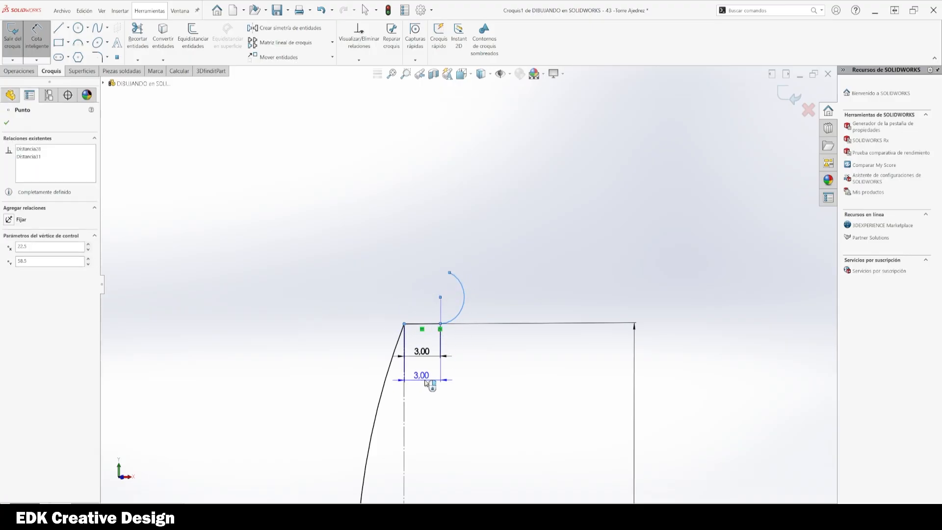
{"action": "key", "text": "Escape"}
{"action": "key", "text": "Escape"}
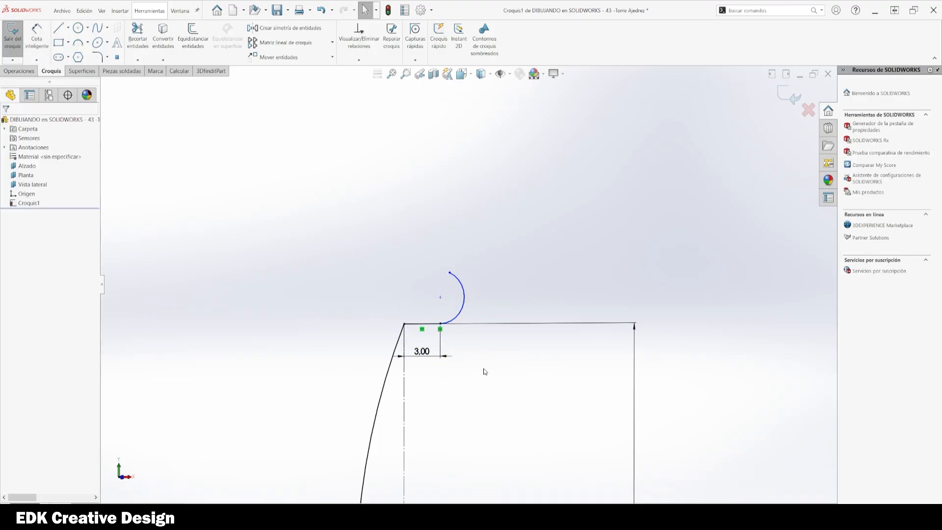
Step: Dimension the three-point arc's radius
{"action": "left_click", "coordinate": [449, 273]}
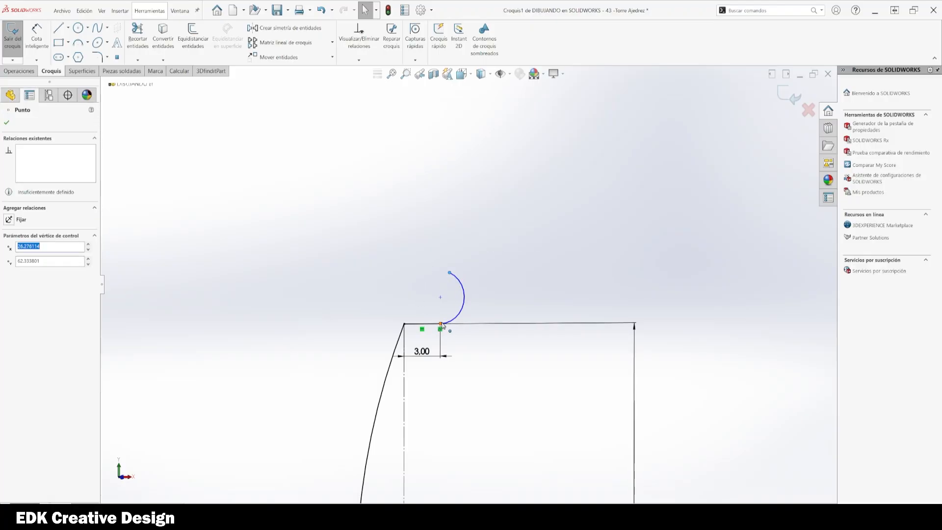
{"action": "left_click", "coordinate": [591, 251]}
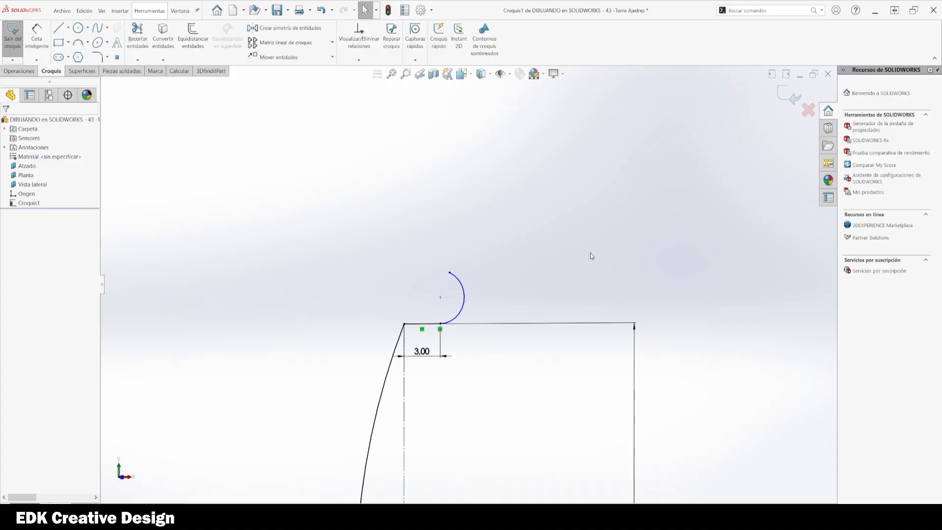
{"action": "key", "text": "d"}
{"action": "left_click", "coordinate": [464, 295]}
{"action": "left_click", "coordinate": [490, 288]}
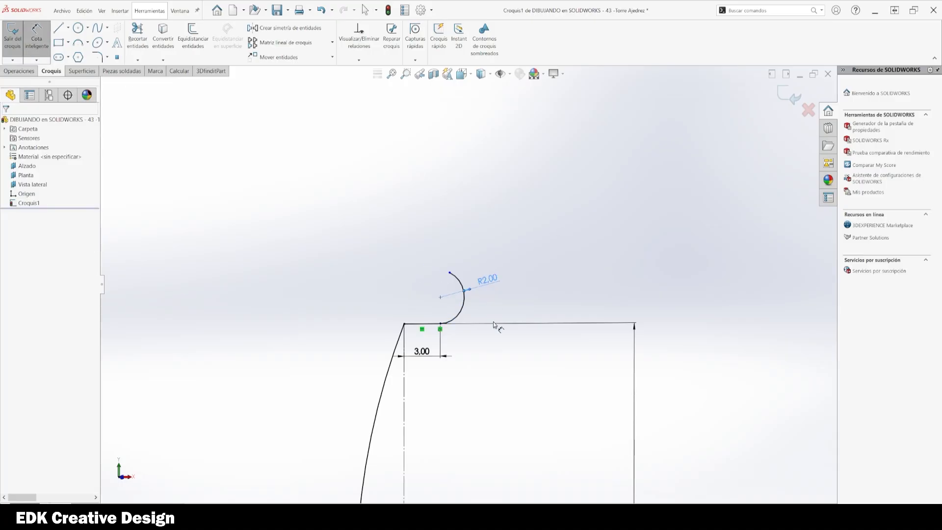
{"action": "key", "text": "Escape"}
{"action": "scroll", "coordinate": [653, 273], "scroll_direction": "up", "scroll_amount": 1}
{"action": "scroll", "coordinate": [633, 268], "scroll_direction": "up", "scroll_amount": 3}
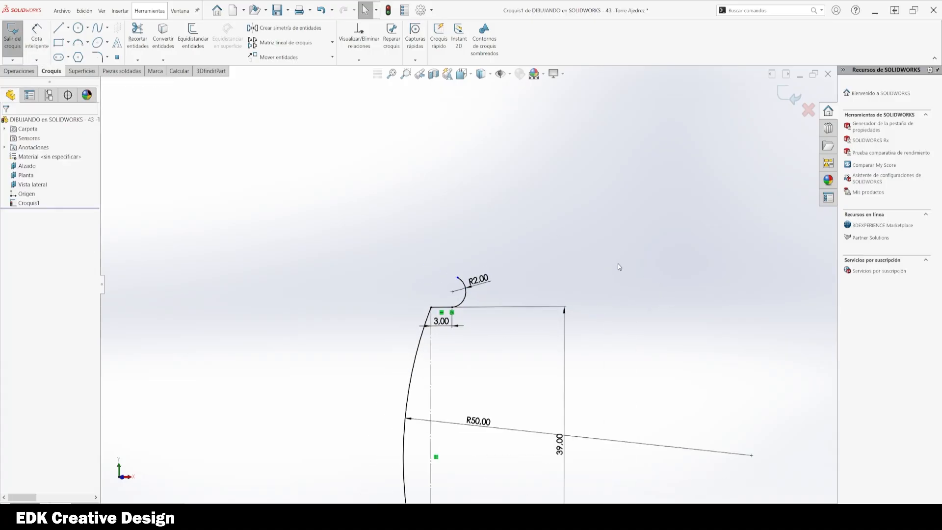
{"action": "key", "text": "l"}
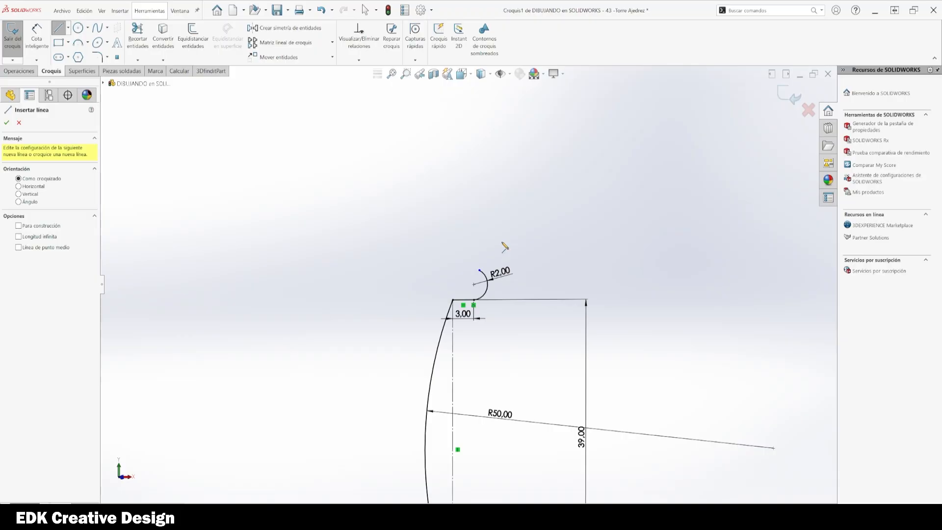
{"action": "scroll", "coordinate": [503, 247], "scroll_direction": "down", "scroll_amount": 2}
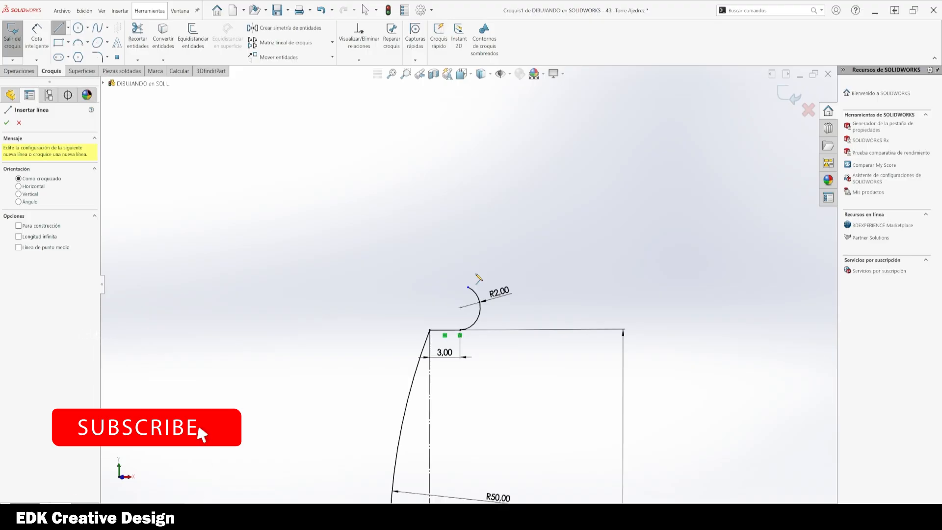
{"action": "key", "text": "Escape"}
Step: Drag the arc's upper endpoint so it sits directly above the arc's centre
{"action": "left_click_drag", "start_coordinate": [479, 295], "coordinate": [458, 288]}
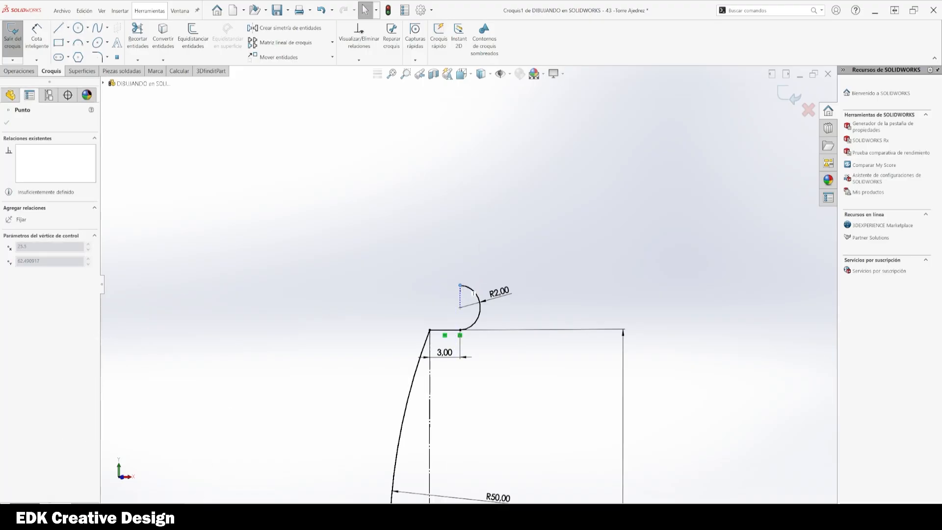
{"action": "left_click", "coordinate": [660, 298]}
Step: Draw an inclined line about 3.9 mm long rising up and right from the arc's upper end
{"action": "key", "text": "l"}
{"action": "left_click", "coordinate": [460, 285]}
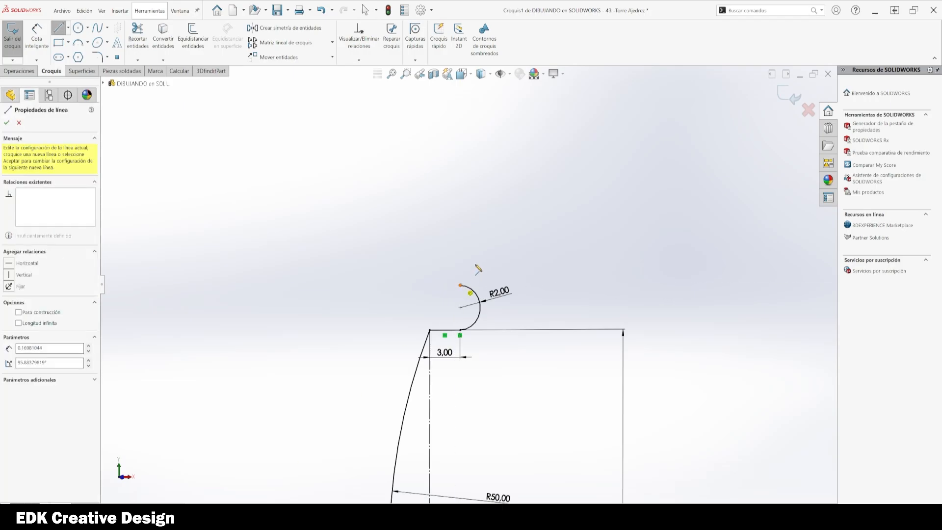
{"action": "middle_click_drag", "start_coordinate": [475, 266], "coordinate": [461, 317], "text": "ctrl"}
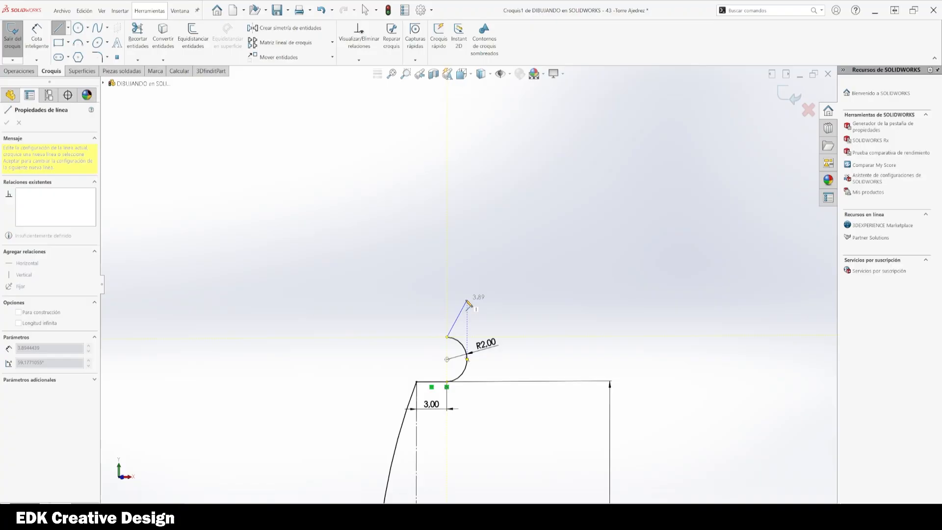
{"action": "left_click", "coordinate": [467, 300]}
{"action": "key", "text": "Escape"}
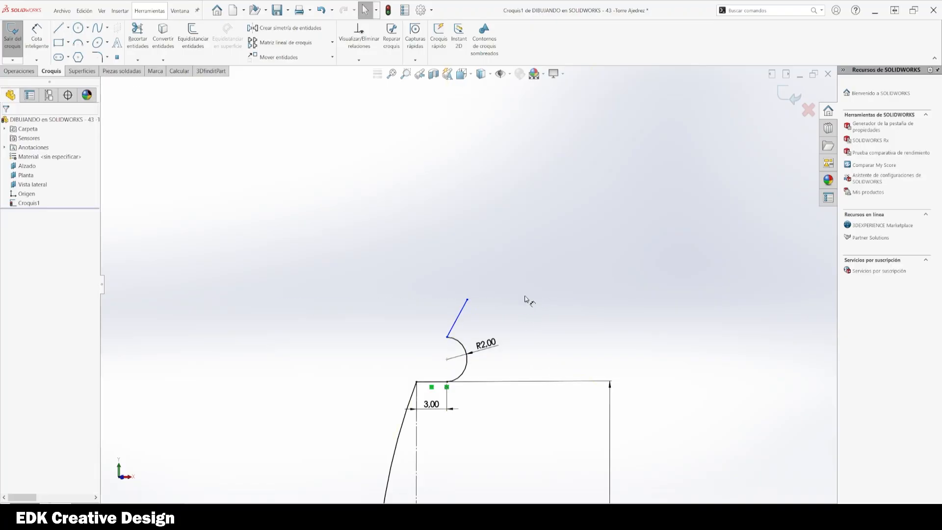
Step: Set the vertical height of the inclined line to 3 mm
{"action": "left_click", "coordinate": [467, 300]}
{"action": "left_click", "coordinate": [448, 337]}
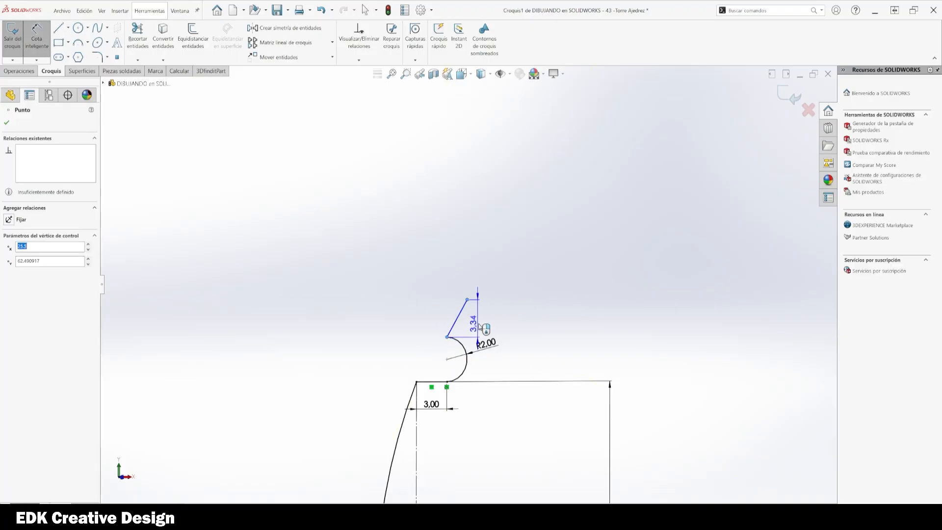
{"action": "left_click", "coordinate": [528, 322]}
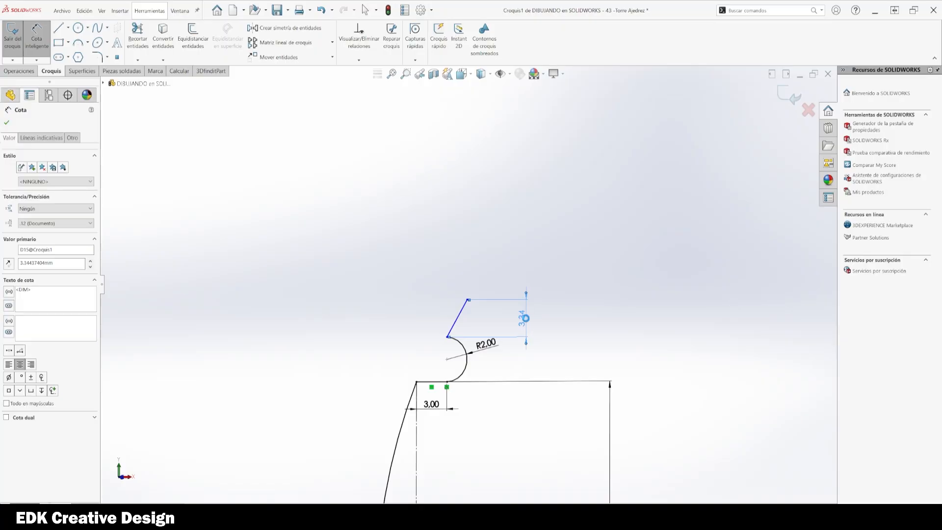
{"action": "type", "text": "3.34437404mm"}
{"action": "key", "text": "Return"}
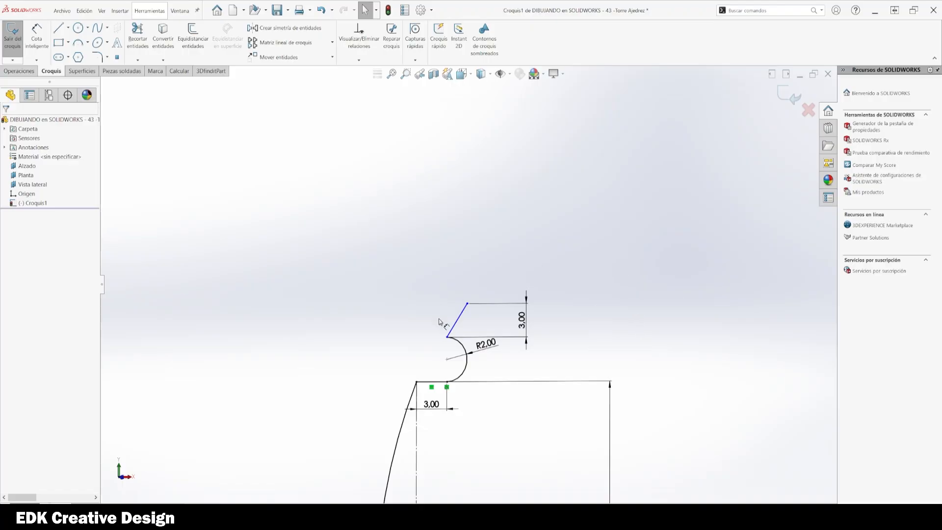
Step: Try to dimension the vertical distance between the arc's two ends as 4 mm, then delete that dimension
{"action": "left_click", "coordinate": [447, 337]}
{"action": "left_click", "coordinate": [447, 383]}
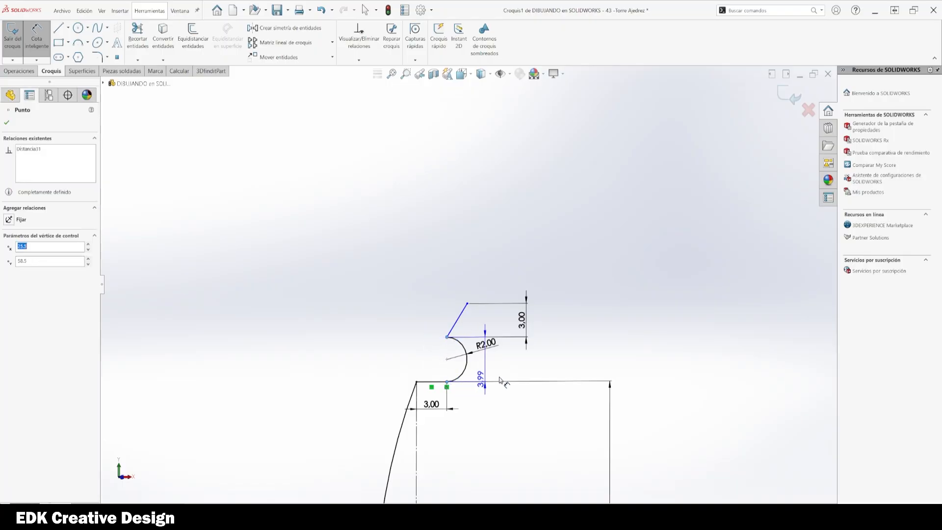
{"action": "left_click", "coordinate": [578, 364]}
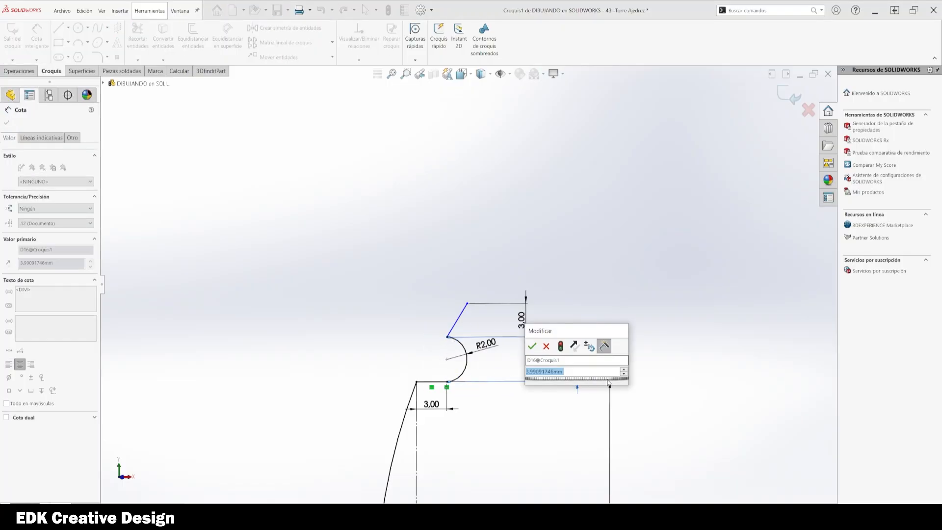
{"action": "type", "text": "4"}
{"action": "key", "text": "Return"}
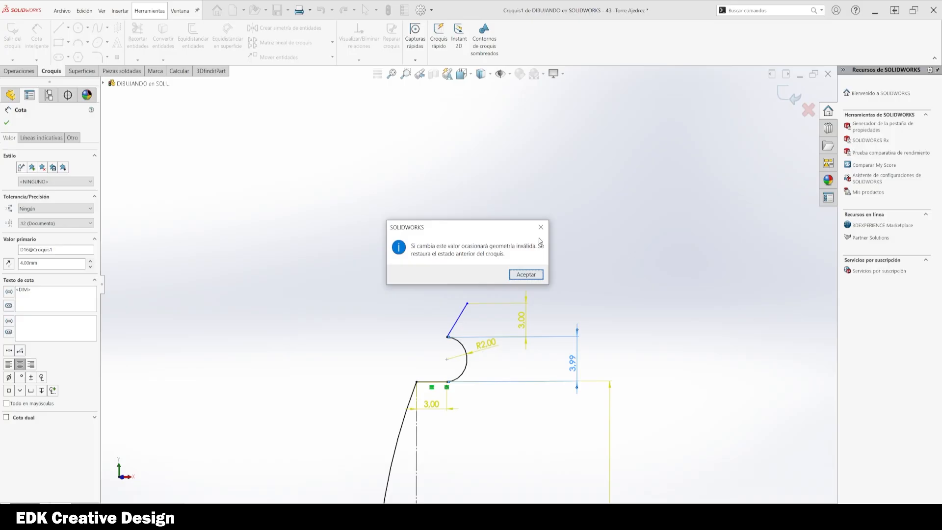
{"action": "left_click", "coordinate": [541, 227]}
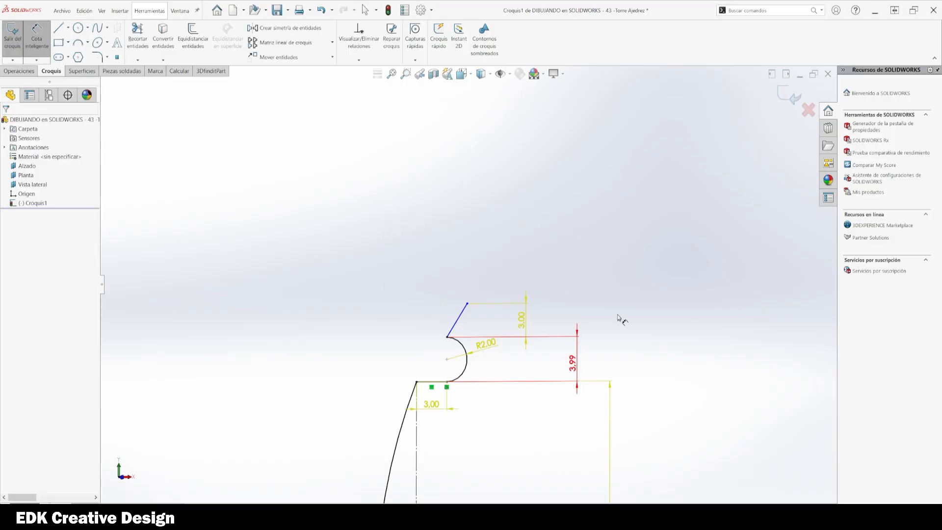
{"action": "key", "text": "Escape"}
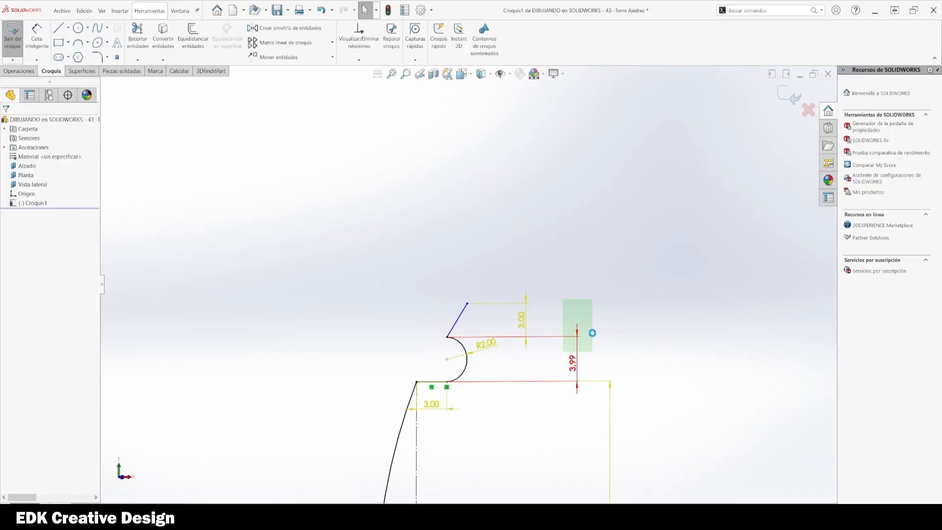
{"action": "left_click", "coordinate": [590, 331]}
{"action": "key", "text": "Delete"}
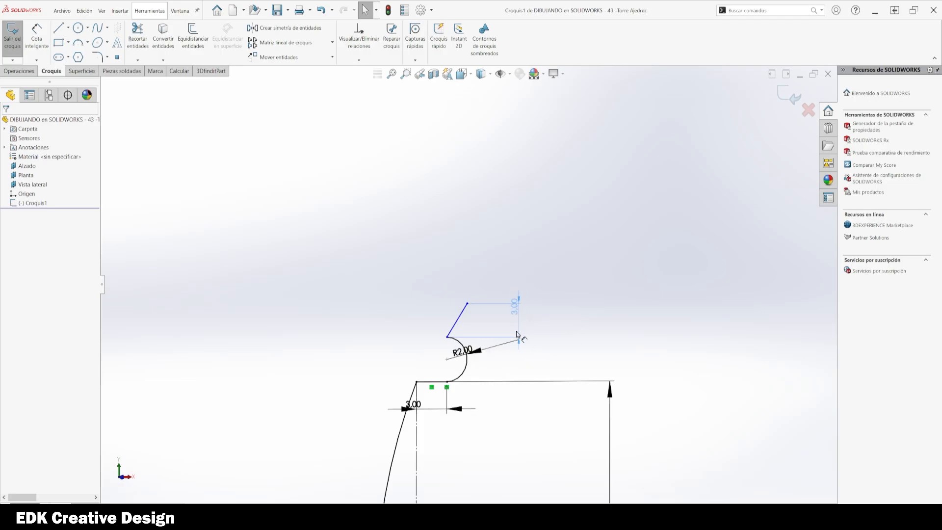
Step: Reposition the 3.00 and R2.00 dimensions so they sit clear of the arc and the inclined line
{"action": "left_click_drag", "start_coordinate": [517, 335], "coordinate": [535, 348]}
{"action": "left_click", "coordinate": [505, 358]}
{"action": "left_click_drag", "start_coordinate": [476, 352], "coordinate": [478, 362]}
{"action": "left_click", "coordinate": [699, 337]}
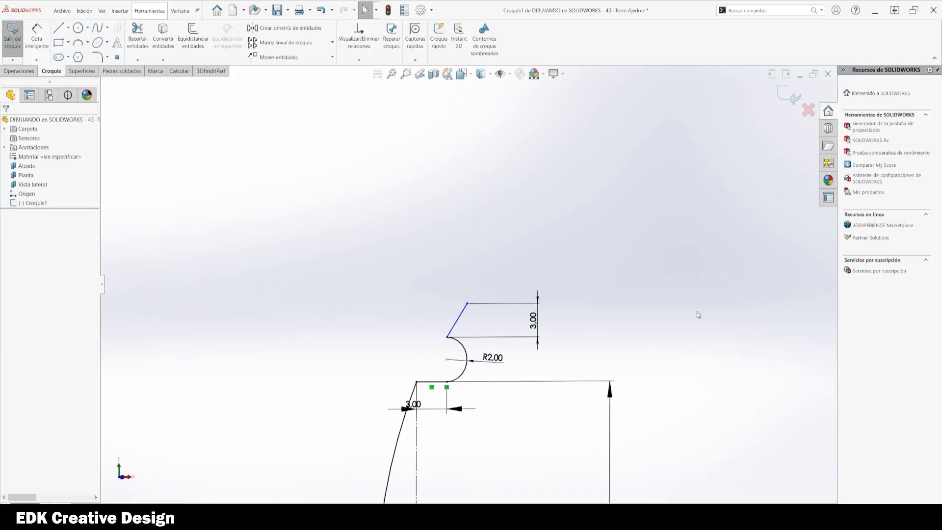
Step: Draw a vertical line about 18 mm long upward from the inclined line's top end
{"action": "key", "text": "l"}
{"action": "left_click", "coordinate": [467, 304]}
{"action": "scroll", "coordinate": [467, 304], "scroll_direction": "up", "scroll_amount": 5}
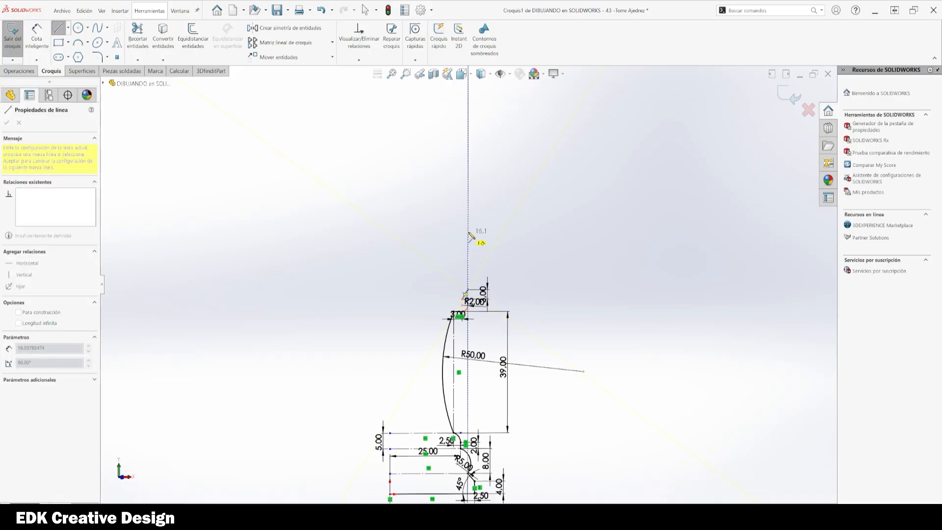
{"action": "left_click", "coordinate": [469, 230]}
{"action": "key", "text": "Escape"}
Step: Dimension the new vertical line's length as 18 mm
{"action": "scroll", "coordinate": [565, 312], "scroll_direction": "up", "scroll_amount": 2}
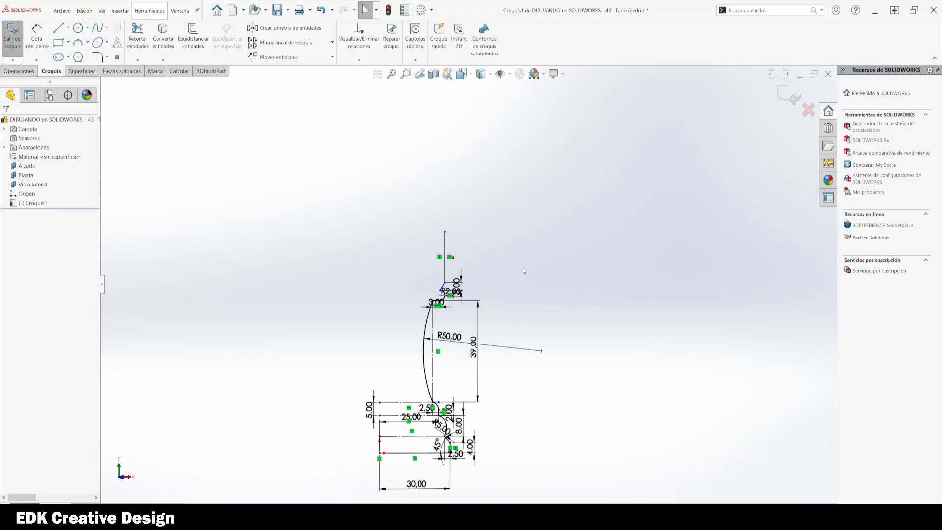
{"action": "right_click_drag", "start_coordinate": [527, 284], "coordinate": [514, 202]}
{"action": "left_click", "coordinate": [445, 245]}
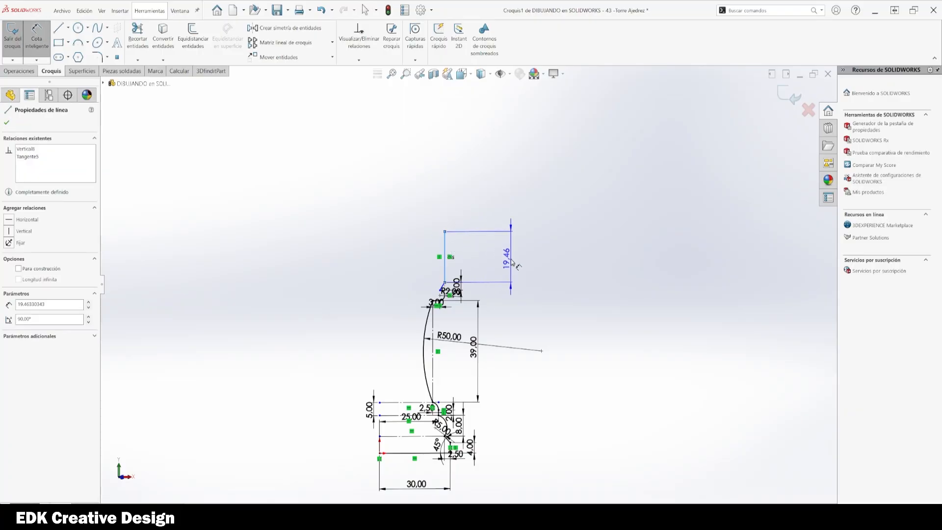
{"action": "left_click", "coordinate": [511, 262]}
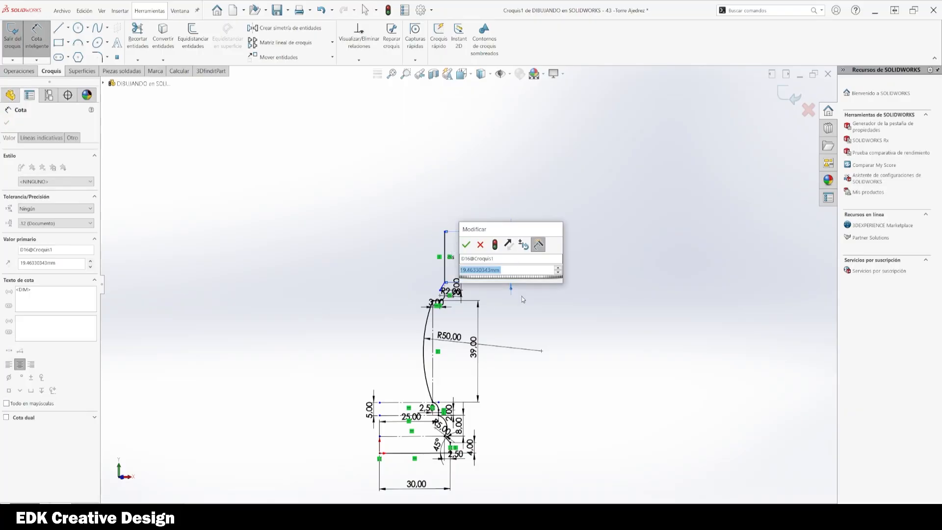
{"action": "type", "text": "20"}
{"action": "key", "text": "Return"}
{"action": "key", "text": "Escape"}
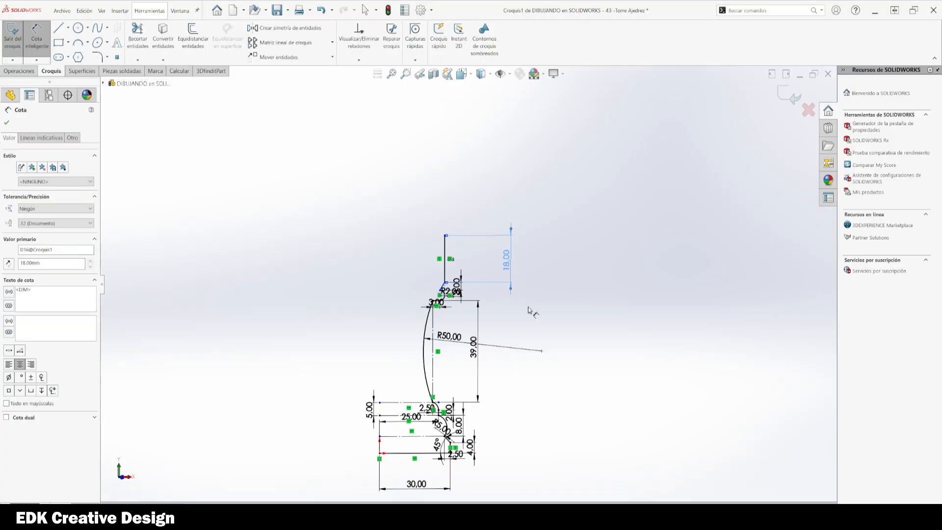
Step: Close the profile with a horizontal line leftward from the vertical line's top and a vertical line down to the base's left corner
{"action": "right_click_drag", "start_coordinate": [671, 327], "coordinate": [672, 371]}
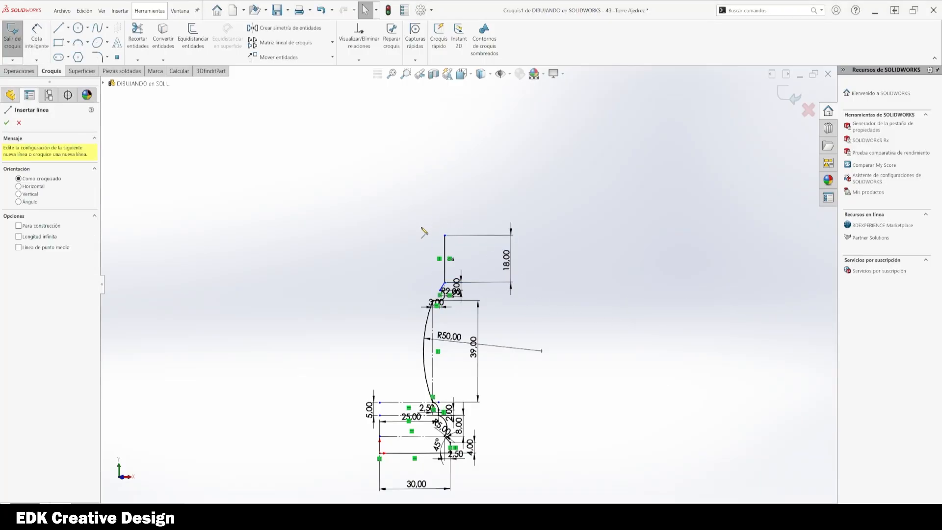
{"action": "left_click", "coordinate": [445, 236]}
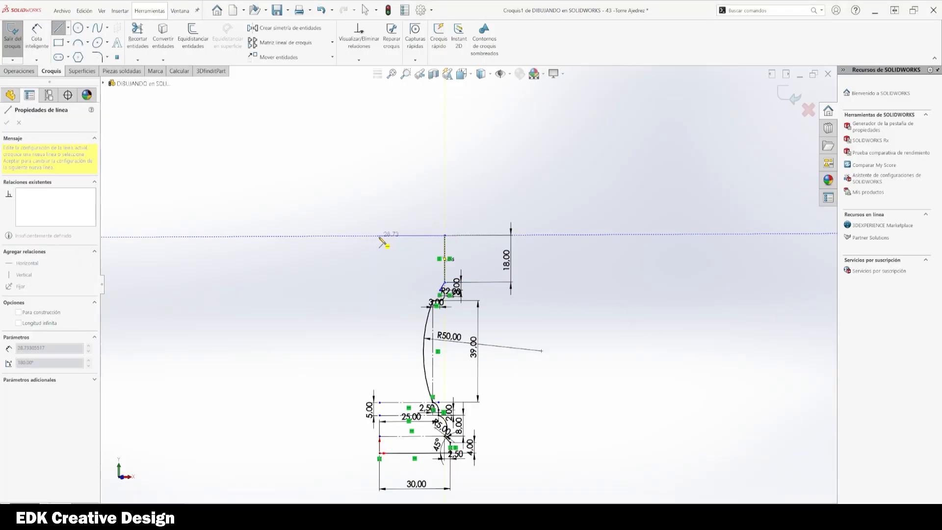
{"action": "left_click", "coordinate": [380, 237]}
{"action": "scroll", "coordinate": [379, 452], "scroll_direction": "down", "scroll_amount": 5}
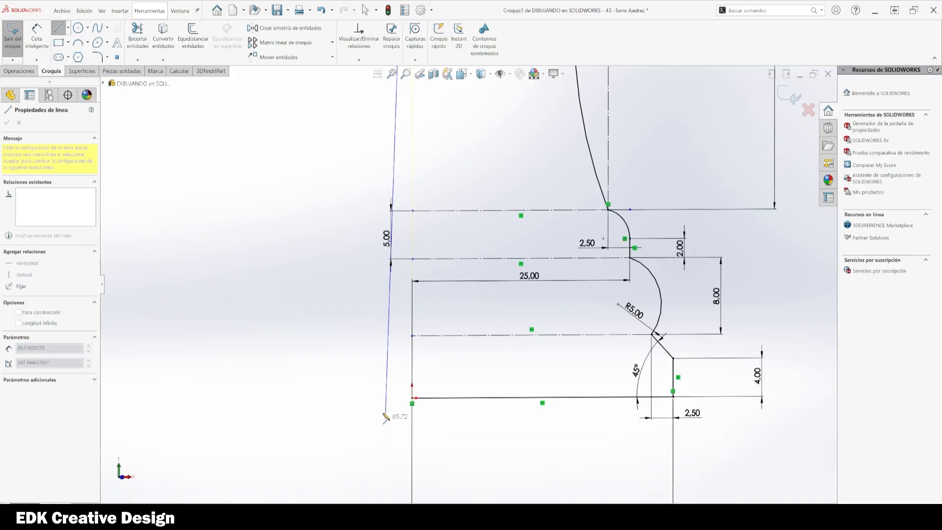
{"action": "left_click", "coordinate": [413, 400]}
{"action": "key", "text": "Escape"}
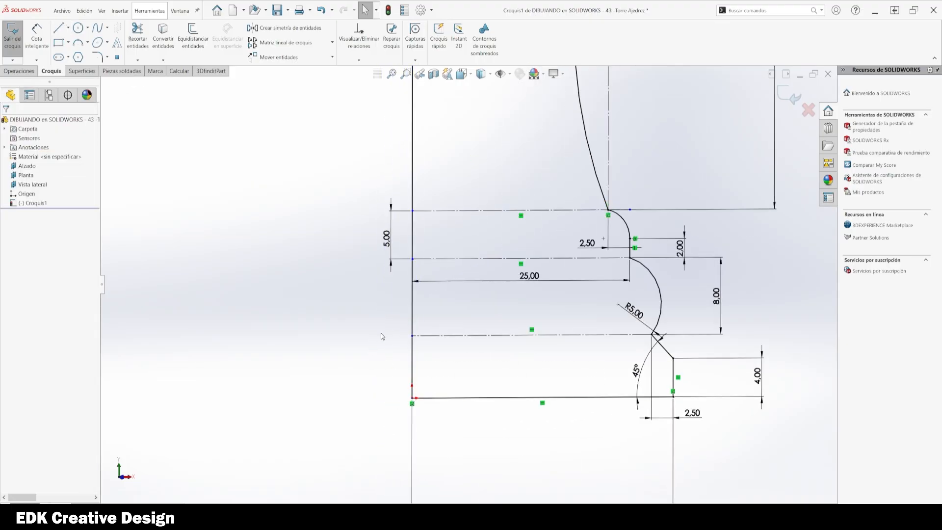
Step: Try to dimension the length of the profile's top horizontal line
{"action": "scroll", "coordinate": [382, 324], "scroll_direction": "up", "scroll_amount": 5}
{"action": "scroll", "coordinate": [461, 250], "scroll_direction": "down", "scroll_amount": 4}
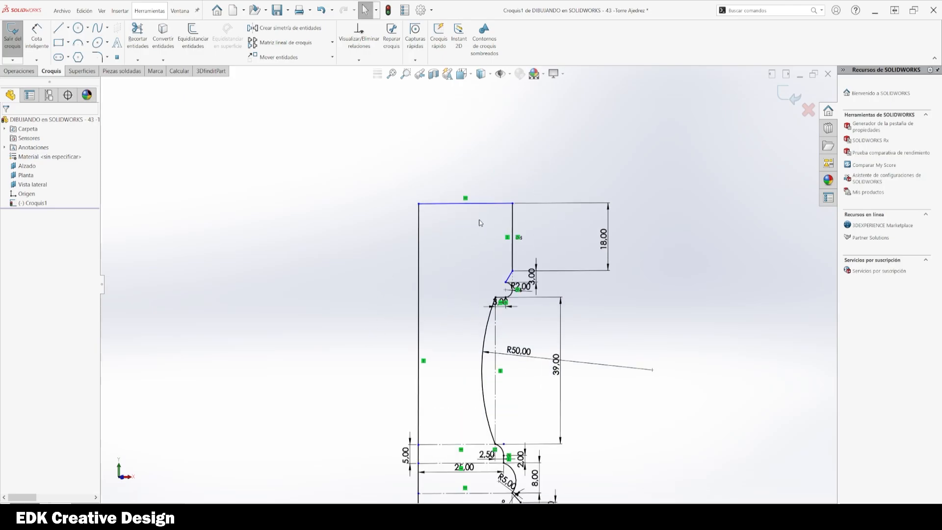
{"action": "key", "text": "d"}
{"action": "left_click", "coordinate": [490, 203]}
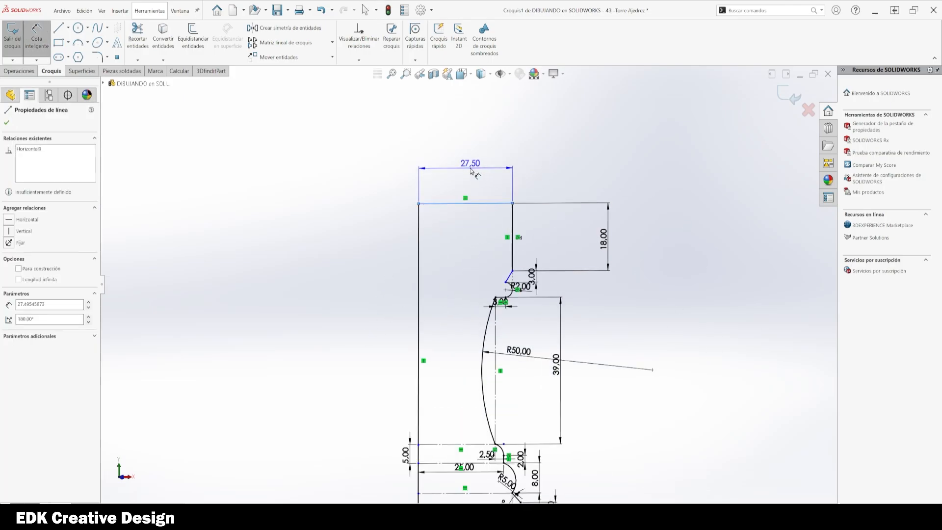
{"action": "left_click", "coordinate": [467, 169]}
{"action": "key", "text": "Escape"}
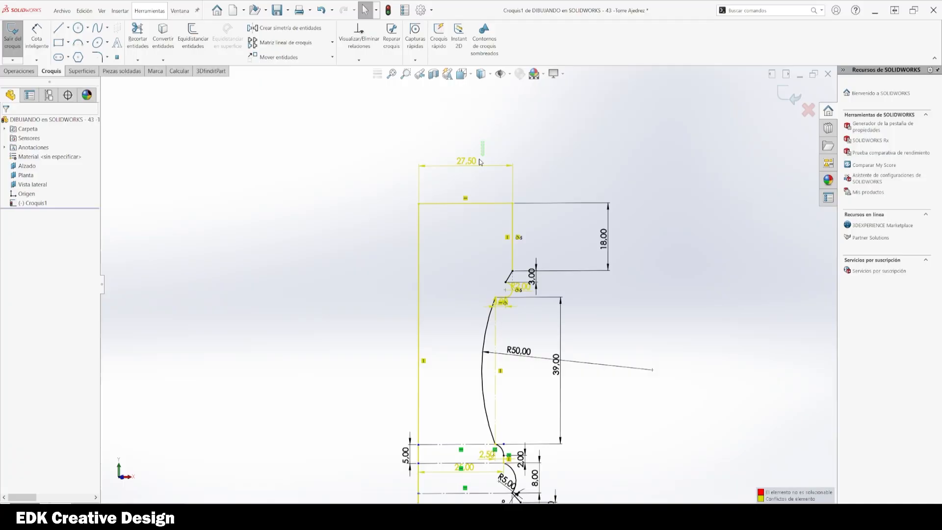
{"action": "key", "text": "ctrl+z"}
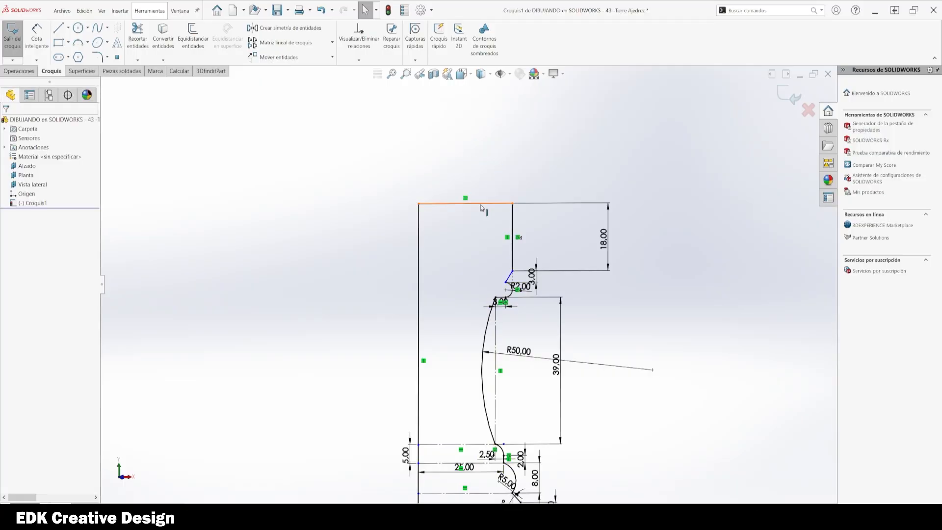
Step: Fully define the top horizontal line with Fully Define Sketch, calculating dimensions from the origin
{"action": "right_click", "coordinate": [481, 205]}
{"action": "left_click", "coordinate": [517, 309]}
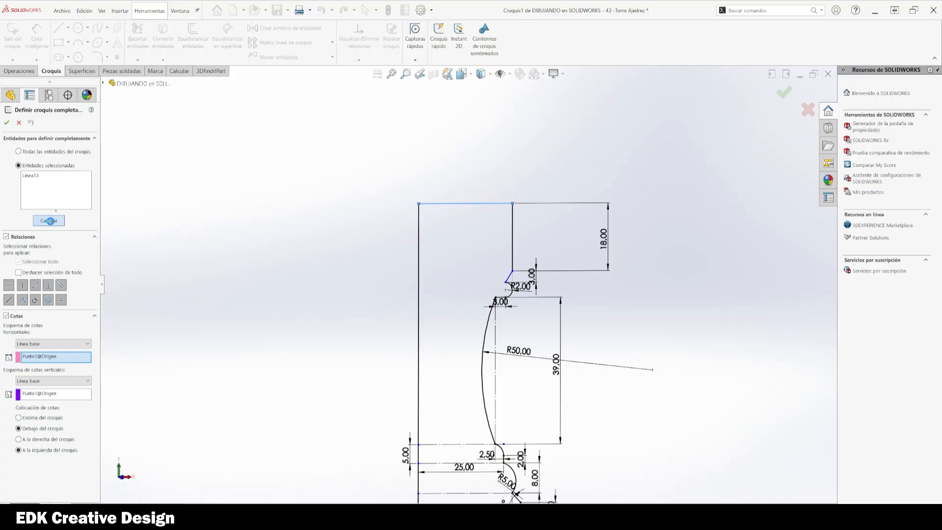
{"action": "left_click", "coordinate": [49, 221]}
{"action": "left_click", "coordinate": [7, 123]}
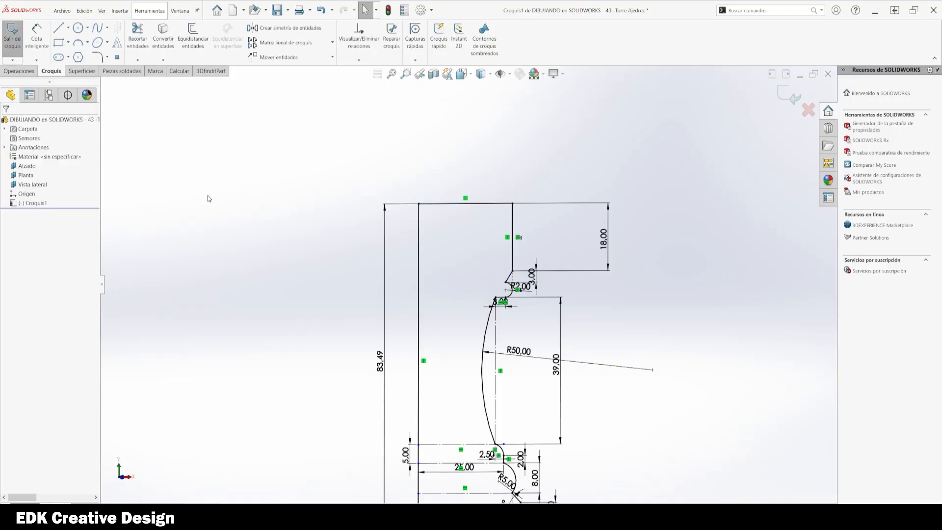
Step: Review the whole profile and exit the sketch
{"action": "scroll", "coordinate": [537, 207], "scroll_direction": "up", "scroll_amount": 4}
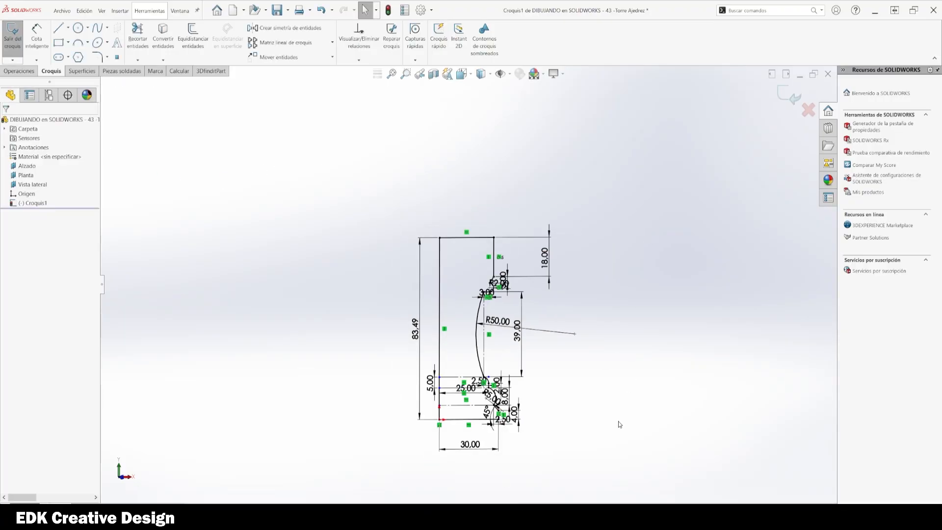
{"action": "scroll", "coordinate": [424, 442], "scroll_direction": "down", "scroll_amount": 3}
{"action": "scroll", "coordinate": [568, 353], "scroll_direction": "down", "scroll_amount": 4}
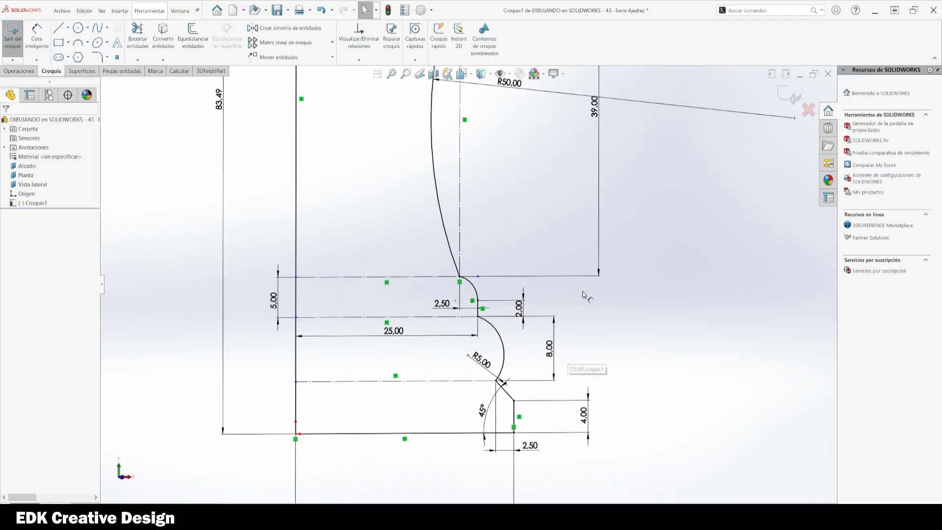
{"action": "scroll", "coordinate": [594, 272], "scroll_direction": "up", "scroll_amount": 2}
{"action": "middle_click_drag", "start_coordinate": [592, 267], "coordinate": [575, 352], "text": "ctrl"}
{"action": "left_click_drag", "start_coordinate": [542, 255], "coordinate": [507, 281]}
{"action": "left_click", "coordinate": [534, 352]}
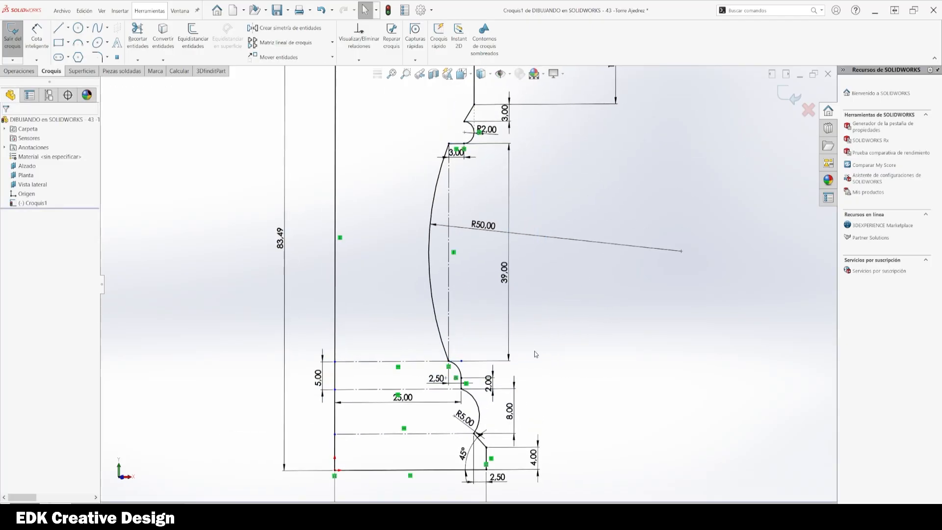
{"action": "scroll", "coordinate": [537, 346], "scroll_direction": "up", "scroll_amount": 4}
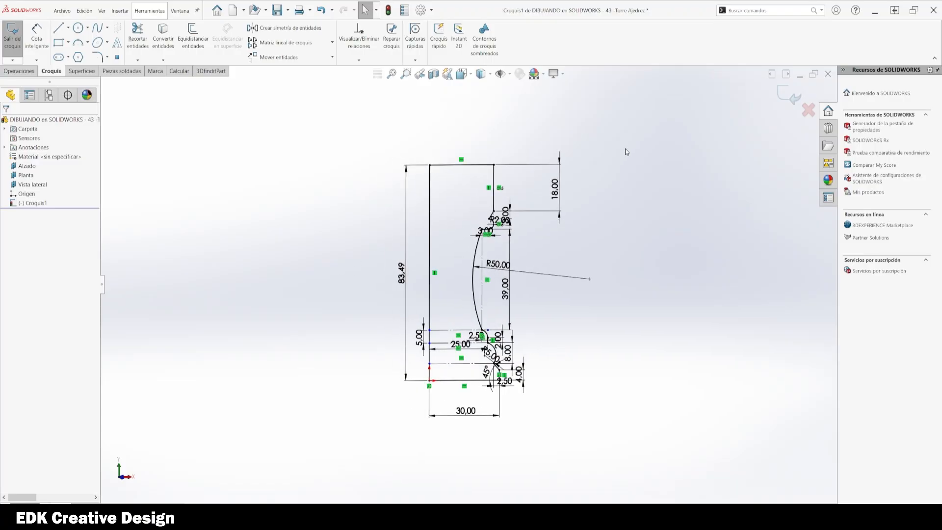
{"action": "left_click", "coordinate": [788, 96]}
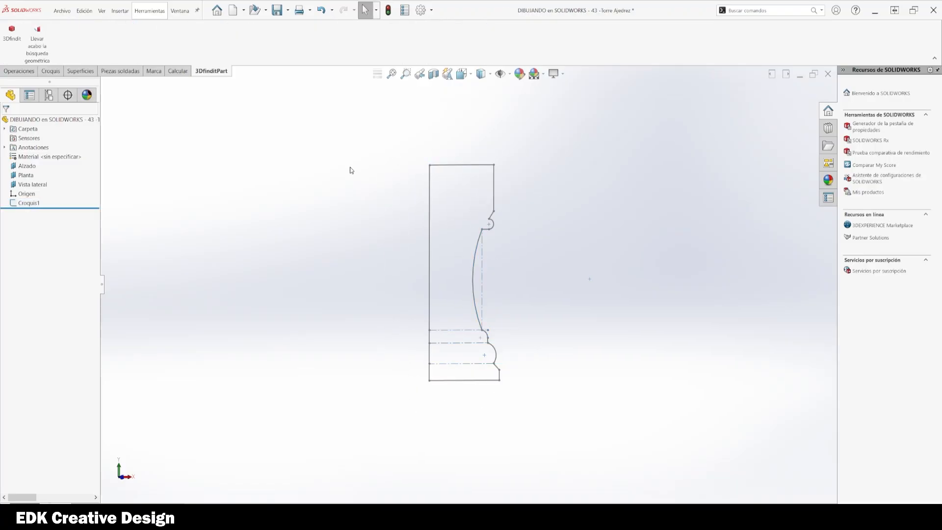
Step: Try to revolve the sketch 360° about its left vertical line
{"action": "left_click", "coordinate": [431, 211]}
{"action": "left_click", "coordinate": [23, 72]}
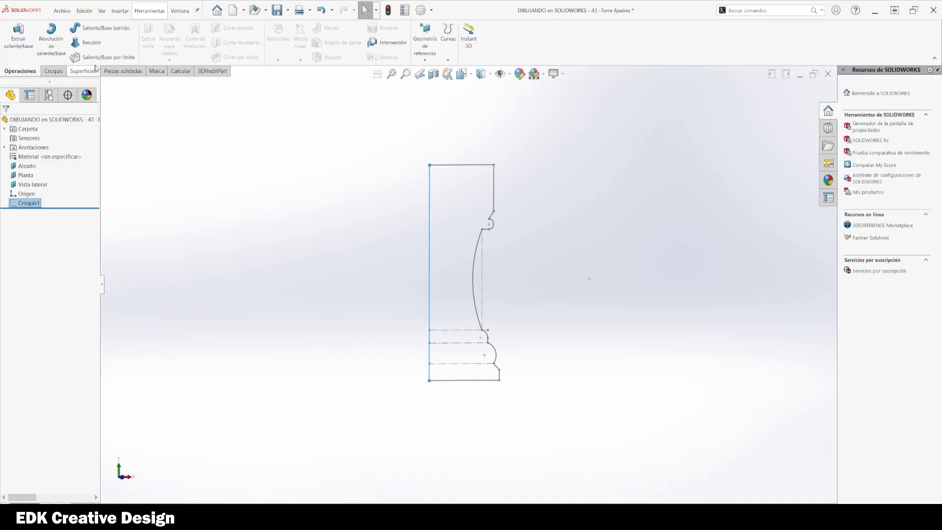
{"action": "left_click", "coordinate": [49, 50]}
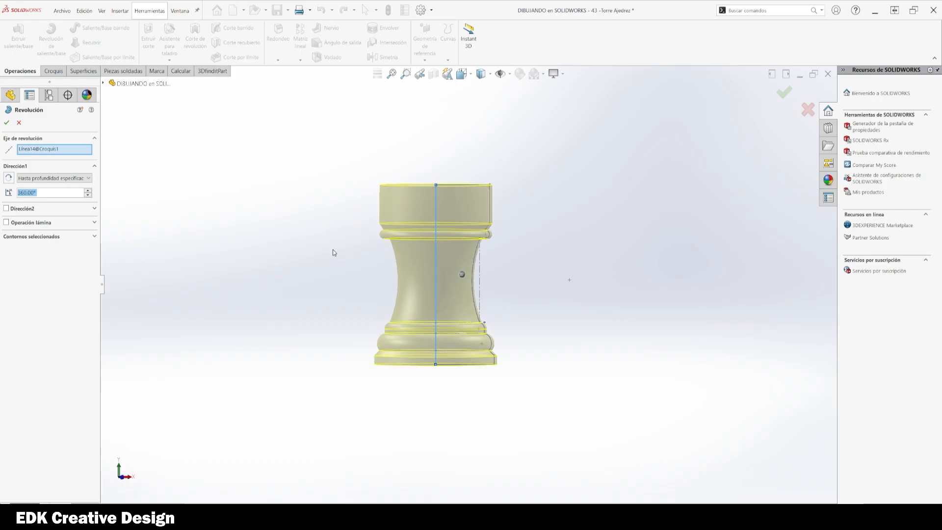
{"action": "middle_click_drag", "start_coordinate": [332, 253], "coordinate": [293, 296]}
{"action": "key", "text": "Escape"}
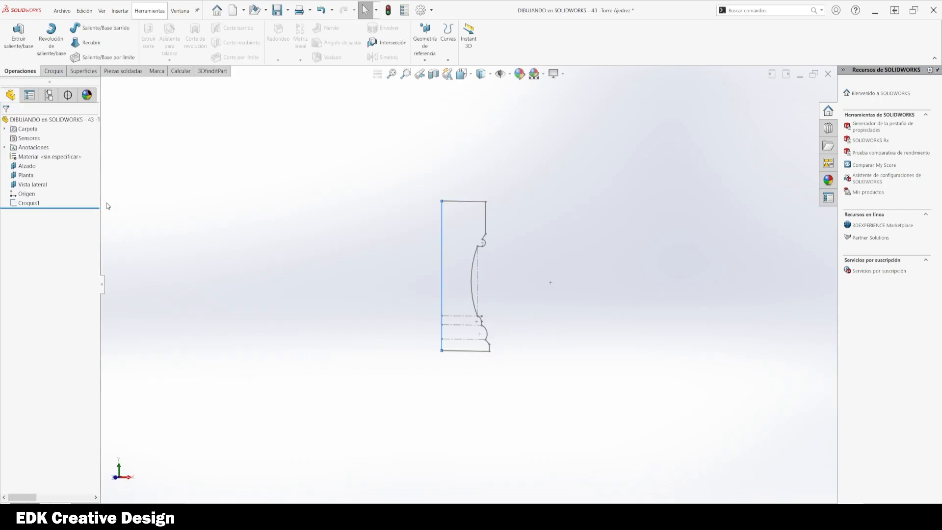
Step: Reopen the sketch, delete the R50 radius dimension and drag the large arc outward
{"action": "left_click", "coordinate": [23, 204]}
{"action": "left_click", "coordinate": [30, 177]}
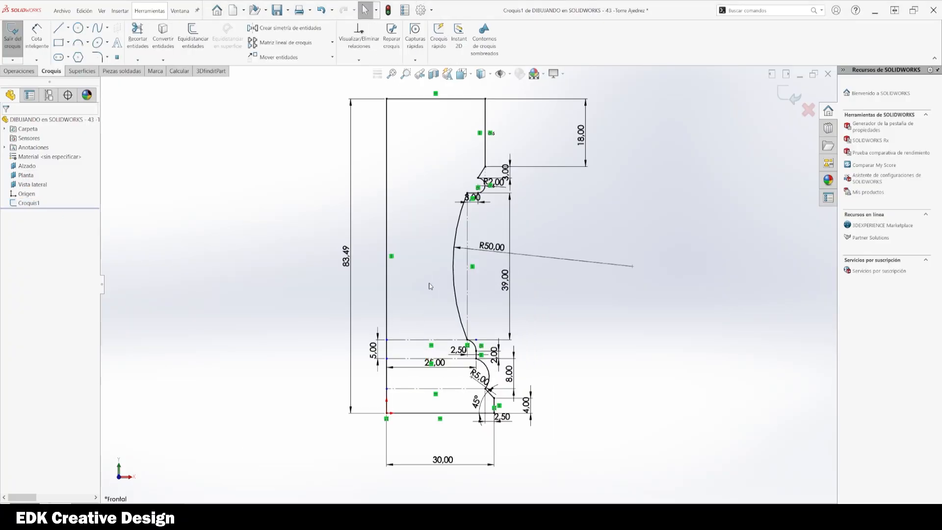
{"action": "scroll", "coordinate": [430, 286], "scroll_direction": "down", "scroll_amount": 1}
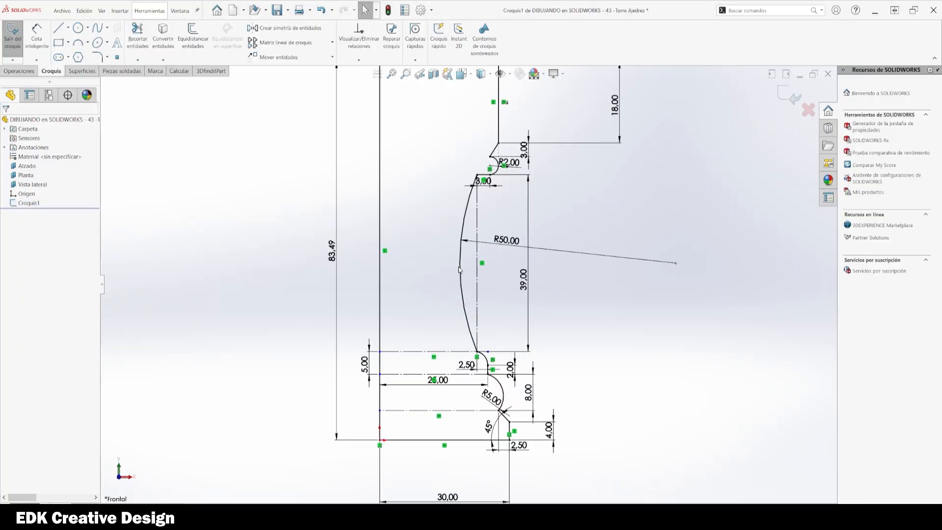
{"action": "left_click_drag", "start_coordinate": [641, 236], "coordinate": [609, 278]}
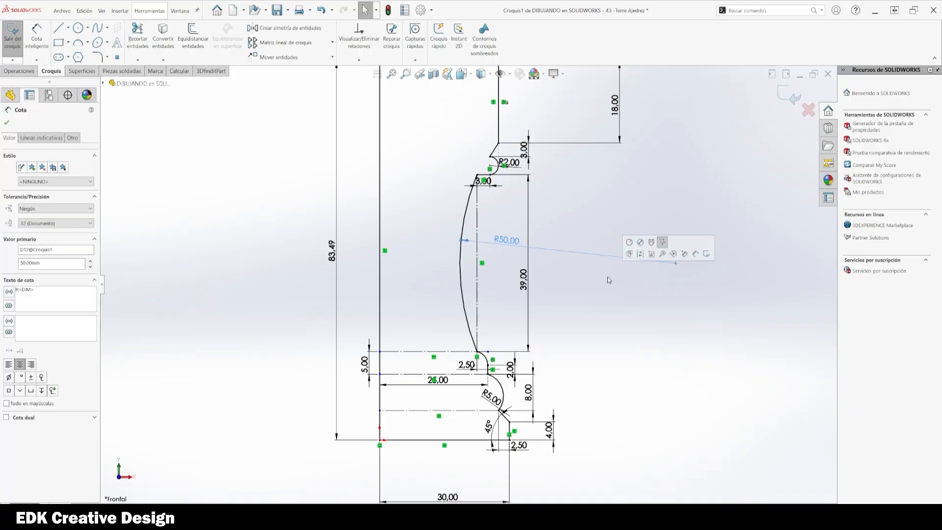
{"action": "key", "text": "Delete"}
{"action": "left_click_drag", "start_coordinate": [461, 275], "coordinate": [439, 275]}
{"action": "scroll", "coordinate": [494, 148], "scroll_direction": "down", "scroll_amount": 7}
{"action": "key", "text": "Escape"}
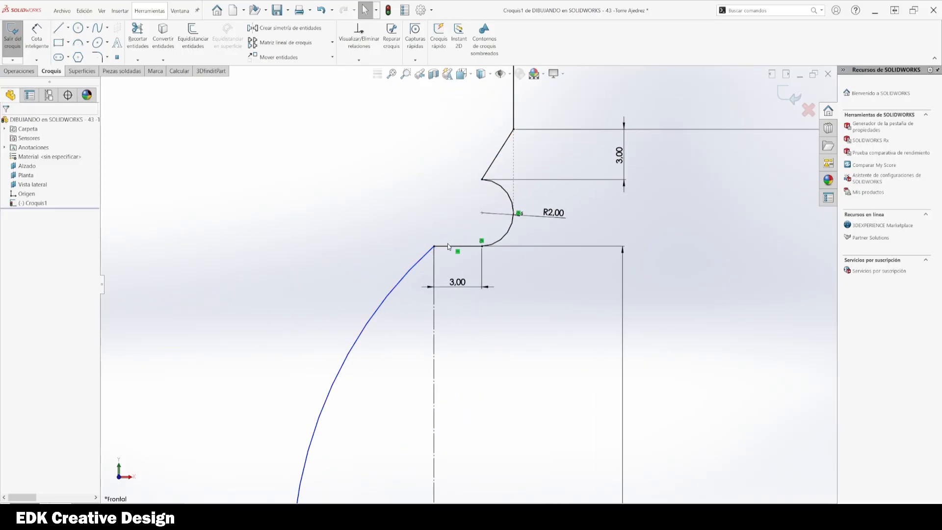
Step: Try making the large arc tangent to the short horizontal line at its top
{"action": "left_click", "coordinate": [447, 246]}
{"action": "left_click", "coordinate": [424, 256], "text": "ctrl"}
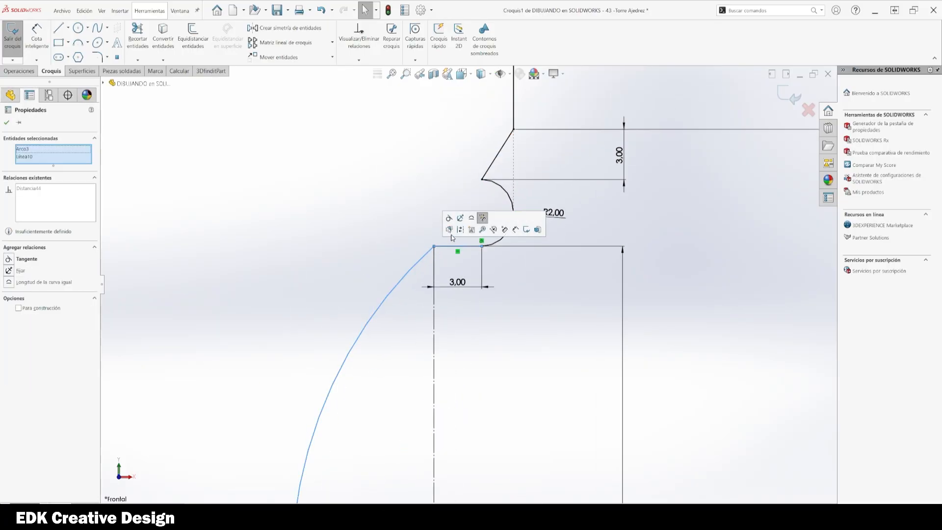
{"action": "left_click", "coordinate": [449, 218]}
{"action": "key", "text": "Escape"}
{"action": "scroll", "coordinate": [502, 349], "scroll_direction": "up", "scroll_amount": 10}
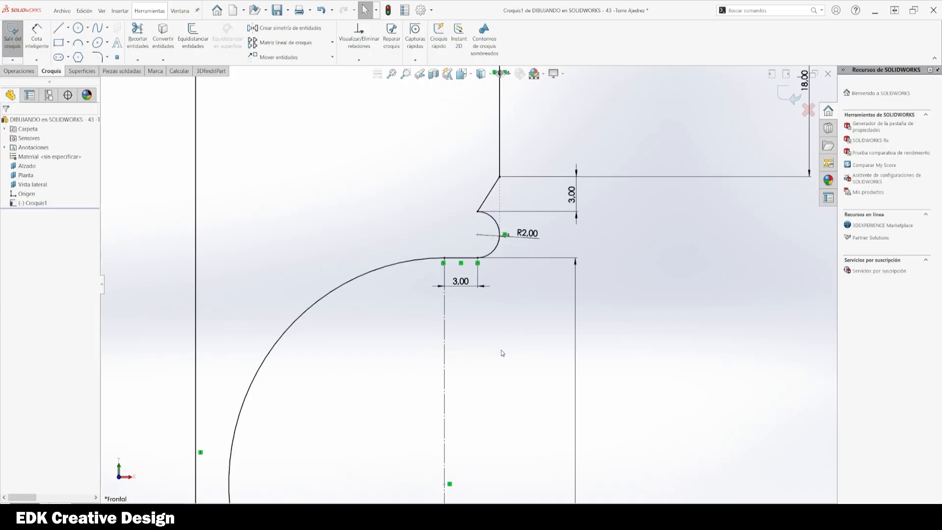
{"action": "key", "text": "ctrl+z"}
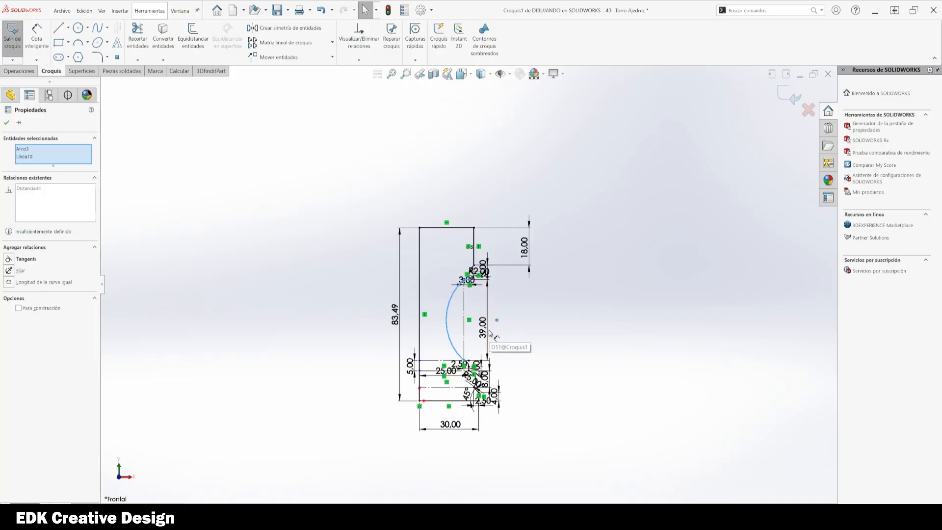
Step: Try making the large arc tangent to the small arc below it
{"action": "scroll", "coordinate": [469, 339], "scroll_direction": "down", "scroll_amount": 10}
{"action": "key", "text": "Escape"}
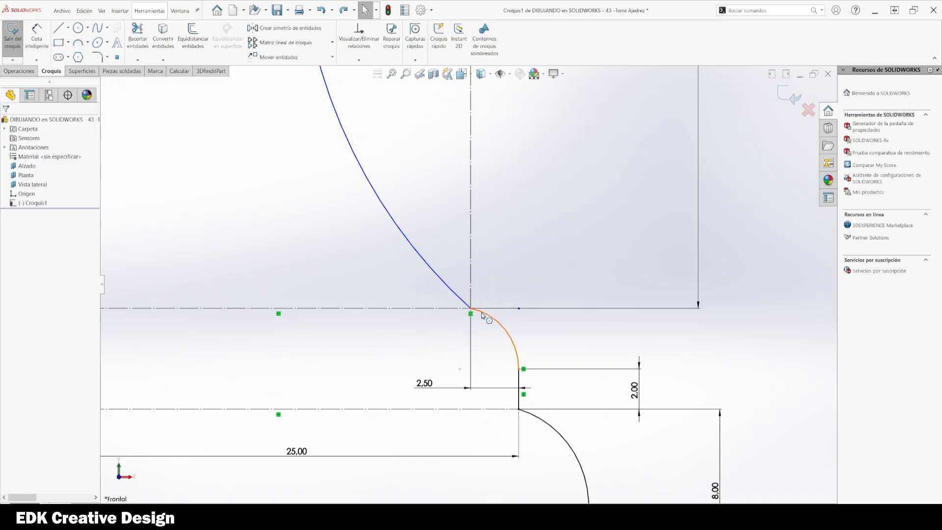
{"action": "left_click", "coordinate": [498, 324]}
{"action": "left_click", "coordinate": [464, 301], "text": "ctrl"}
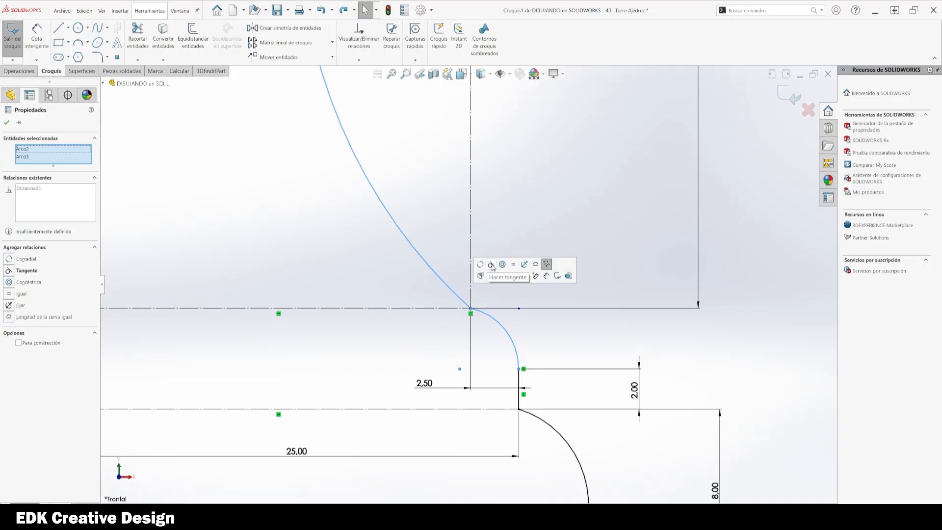
{"action": "left_click", "coordinate": [491, 264]}
{"action": "scroll", "coordinate": [523, 190], "scroll_direction": "up", "scroll_amount": 5}
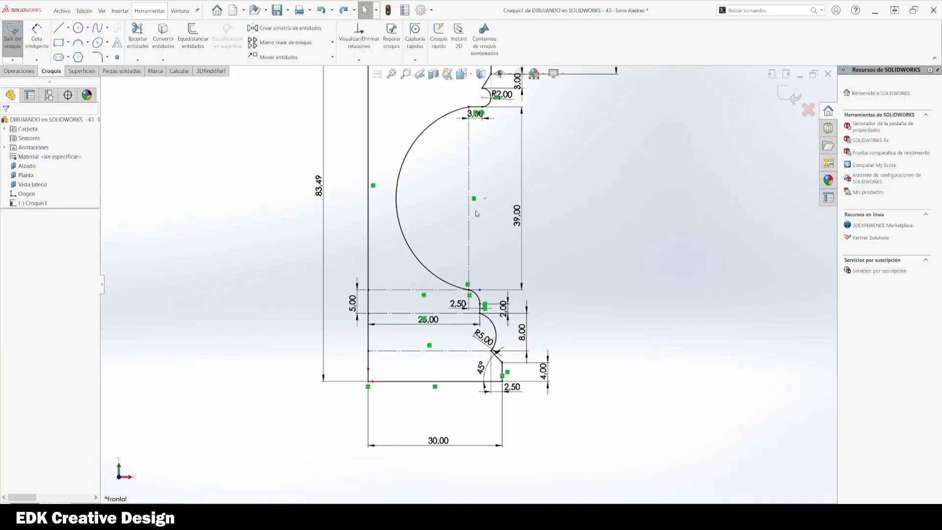
{"action": "scroll", "coordinate": [442, 288], "scroll_direction": "down", "scroll_amount": 4}
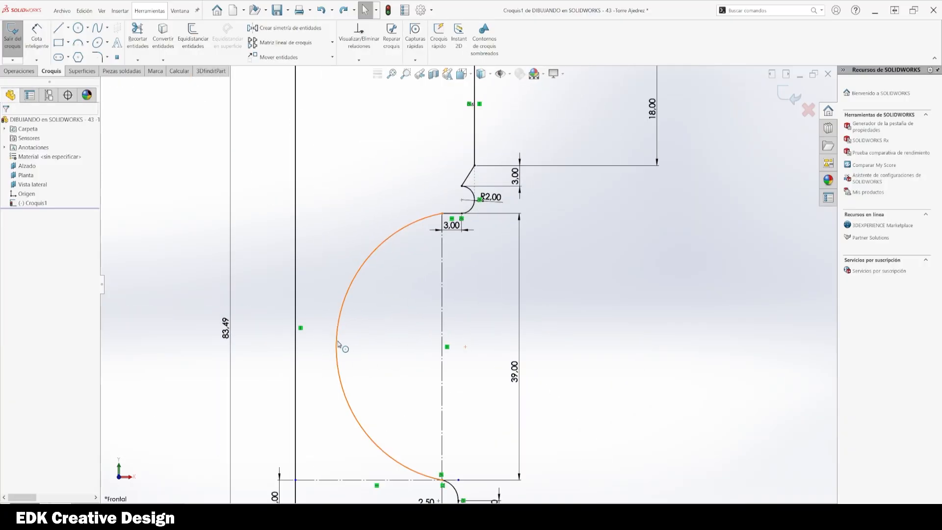
{"action": "left_click", "coordinate": [338, 340]}
{"action": "scroll", "coordinate": [388, 338], "scroll_direction": "up", "scroll_amount": 2}
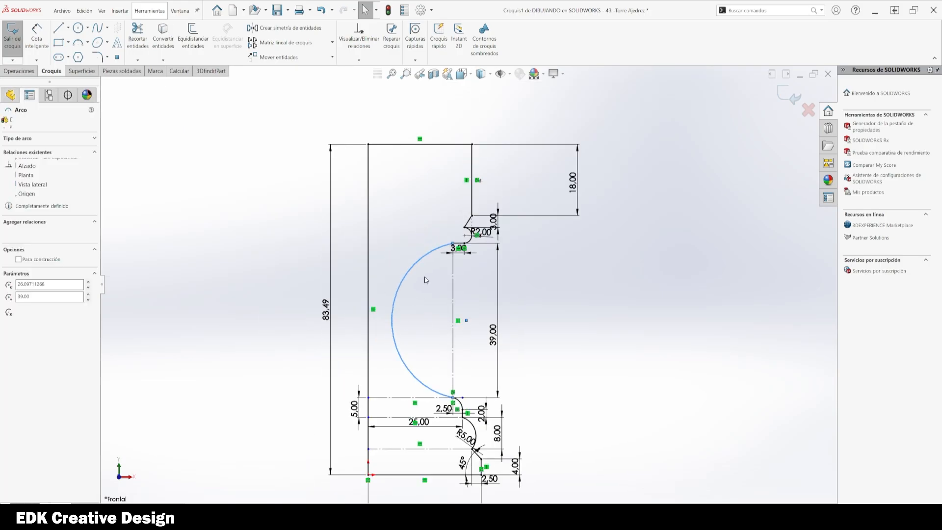
{"action": "key", "text": "ctrl+z"}
{"action": "left_click", "coordinate": [592, 299]}
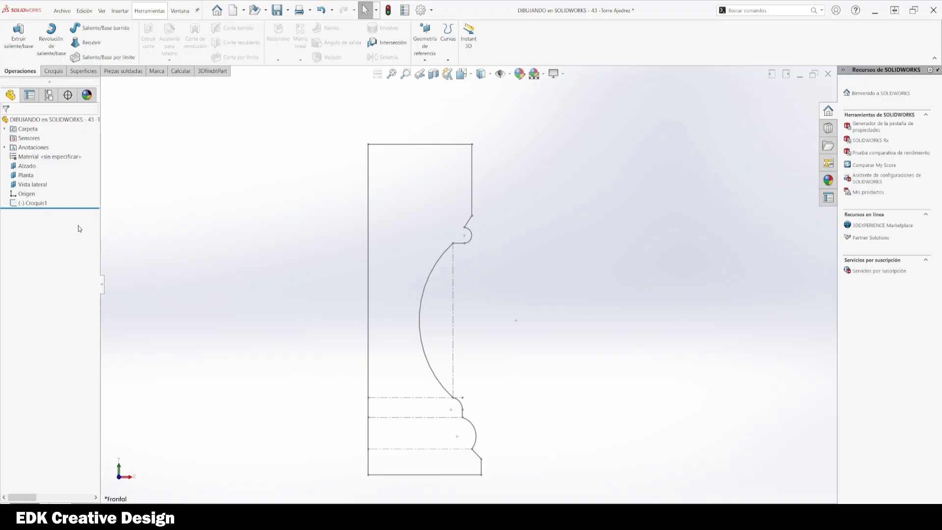
Step: Reopen the sketch and drag the large arc outward to a radius of about 23 mm
{"action": "left_click", "coordinate": [40, 205]}
{"action": "left_click", "coordinate": [48, 189]}
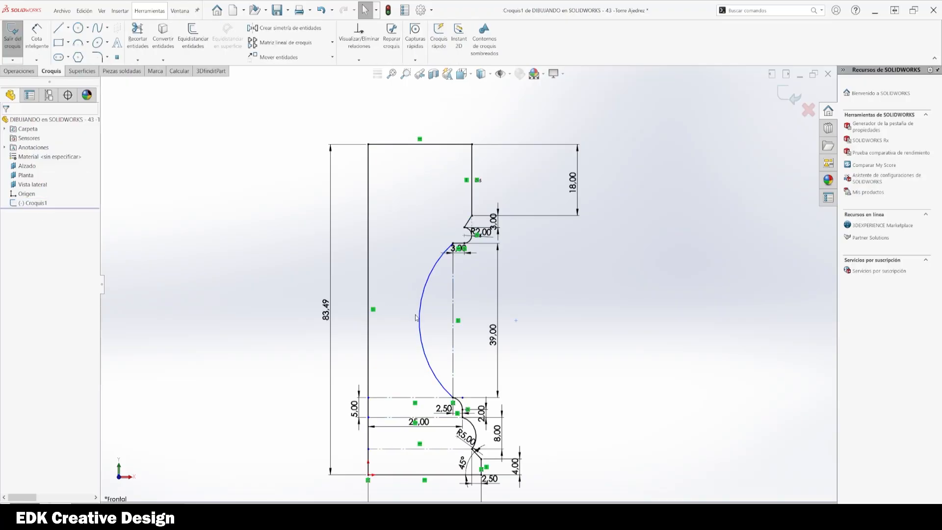
{"action": "mouse_move", "coordinate": [418, 319]}
{"action": "left_mouse_down"}
{"action": "mouse_move", "coordinate": [407, 316]}
{"action": "mouse_move", "coordinate": [413, 328]}
{"action": "left_mouse_up"}
{"action": "left_click", "coordinate": [649, 363]}
{"action": "left_click", "coordinate": [647, 350]}
Step: Dimension the large arc's radius and exit the sketch
{"action": "key", "text": "d"}
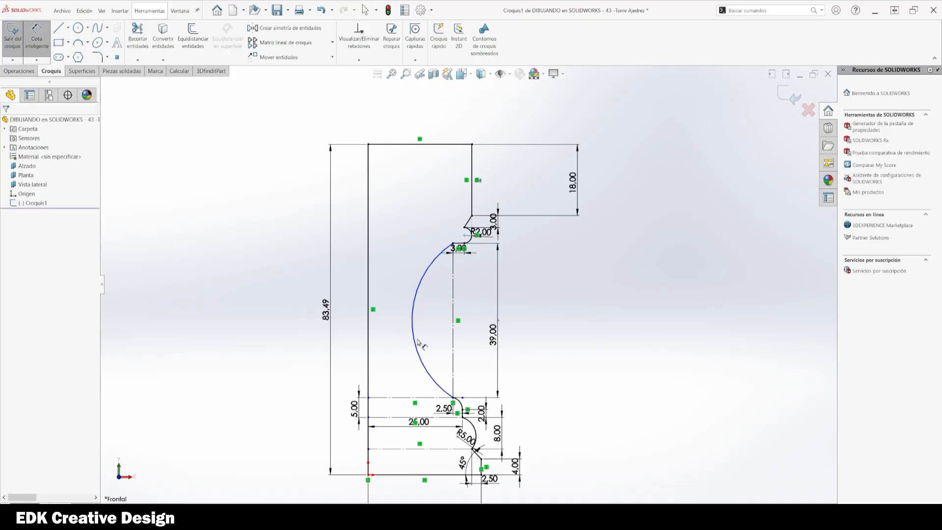
{"action": "left_click", "coordinate": [415, 343]}
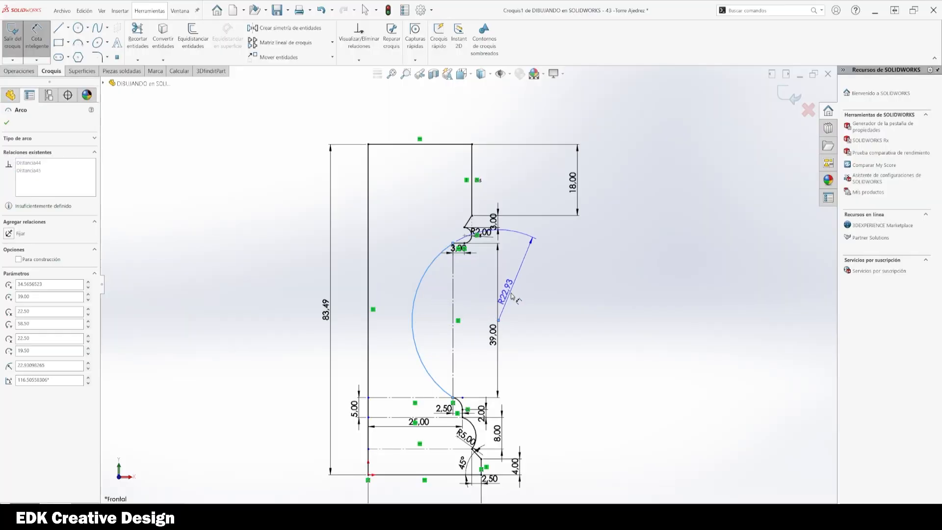
{"action": "left_click", "coordinate": [534, 316]}
{"action": "left_click", "coordinate": [547, 350]}
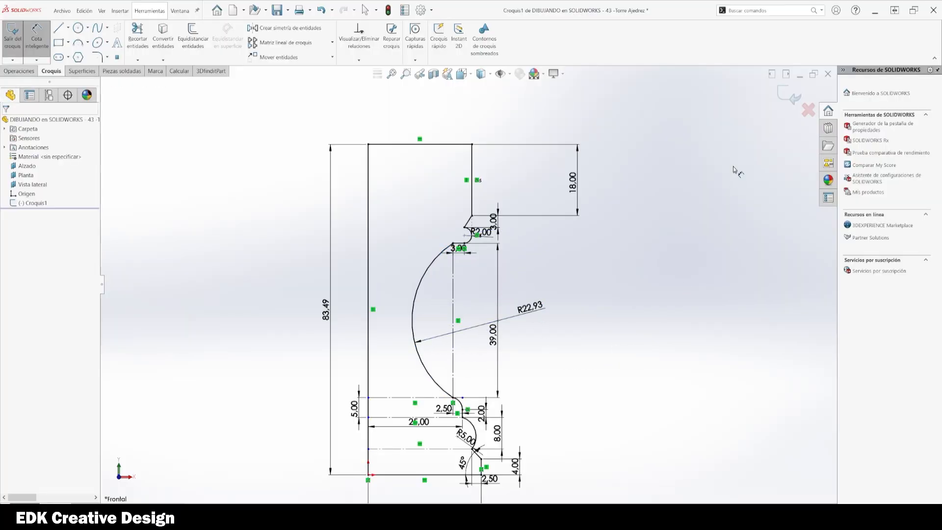
{"action": "left_click", "coordinate": [12, 39]}
Step: Start a Revolve of the sketch about its left vertical line, then cancel it
{"action": "left_click", "coordinate": [28, 202]}
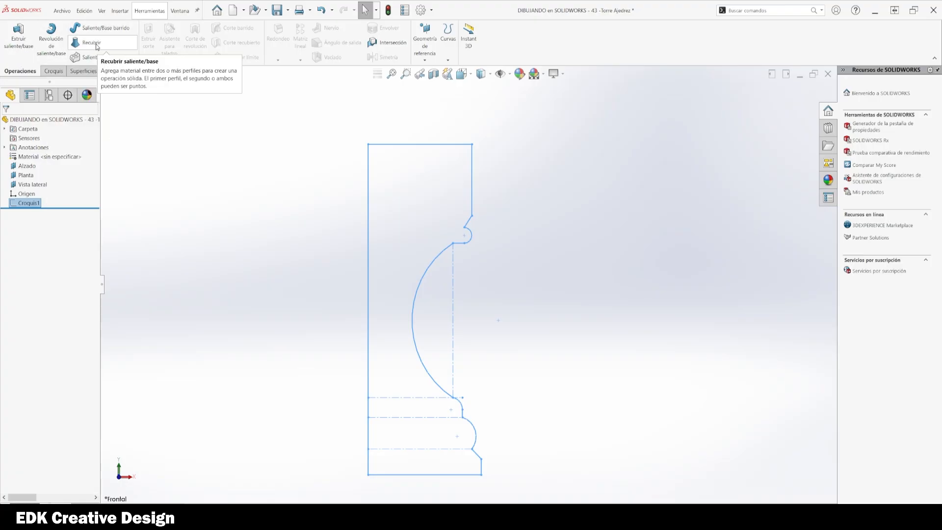
{"action": "left_click", "coordinate": [51, 39]}
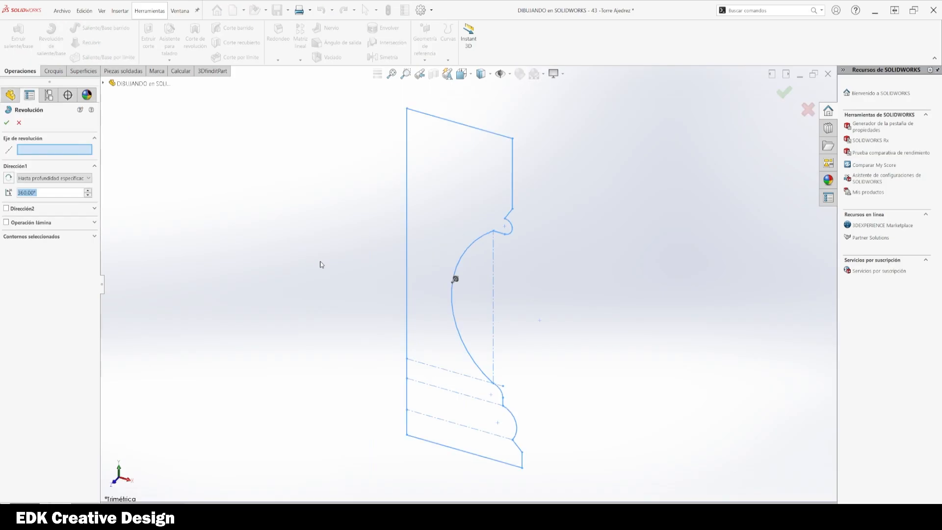
{"action": "left_click", "coordinate": [408, 224]}
{"action": "mouse_move", "coordinate": [253, 282]}
{"action": "middle_mouse_down"}
{"action": "mouse_move", "coordinate": [333, 328]}
{"action": "mouse_move", "coordinate": [337, 206]}
{"action": "mouse_move", "coordinate": [337, 286]}
{"action": "mouse_move", "coordinate": [343, 265]}
{"action": "middle_mouse_up"}
{"action": "key", "text": "Escape"}
{"action": "left_click", "coordinate": [267, 293]}
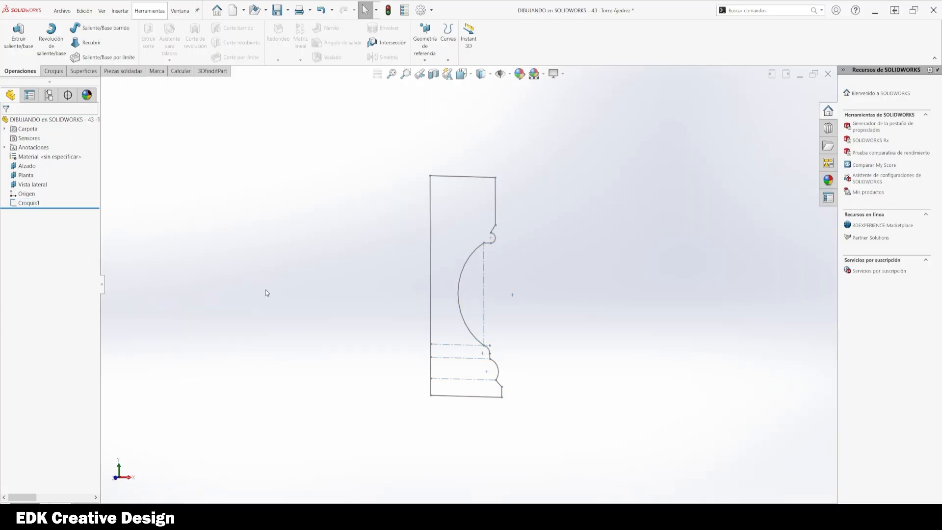
Step: Reopen the rook sketch and set the large arc's vertical dimension to 40 mm
{"action": "left_click", "coordinate": [25, 205]}
{"action": "left_click", "coordinate": [25, 179]}
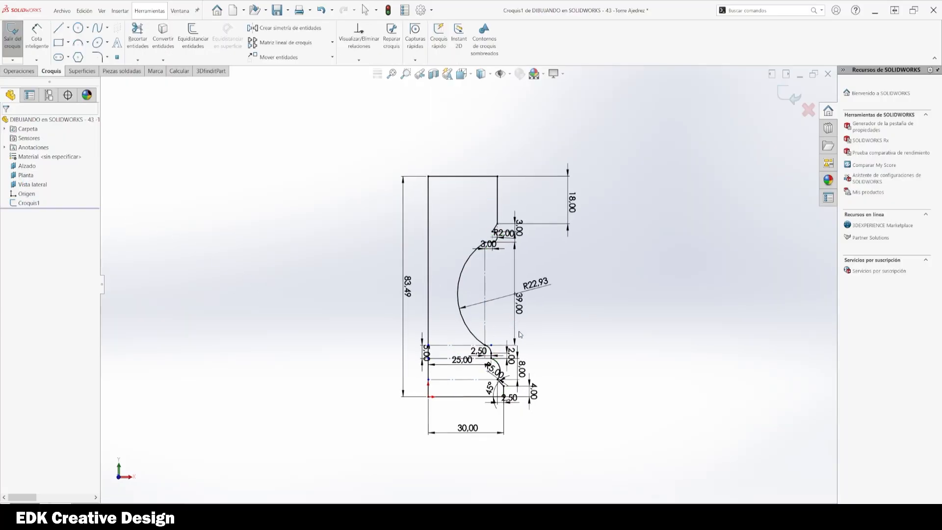
{"action": "key", "text": "space"}
{"action": "left_click", "coordinate": [417, 364]}
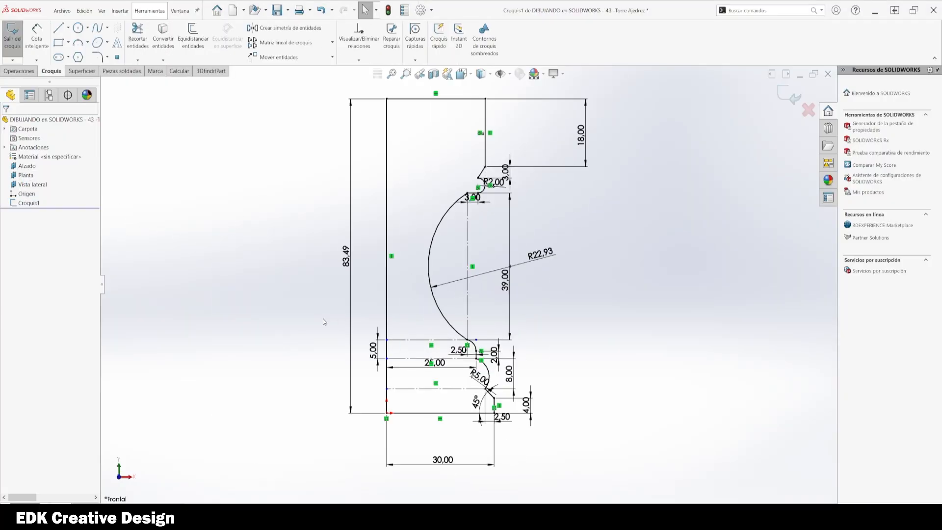
{"action": "scroll", "coordinate": [458, 363], "scroll_direction": "up", "scroll_amount": 2}
{"action": "scroll", "coordinate": [423, 174], "scroll_direction": "down", "scroll_amount": 1}
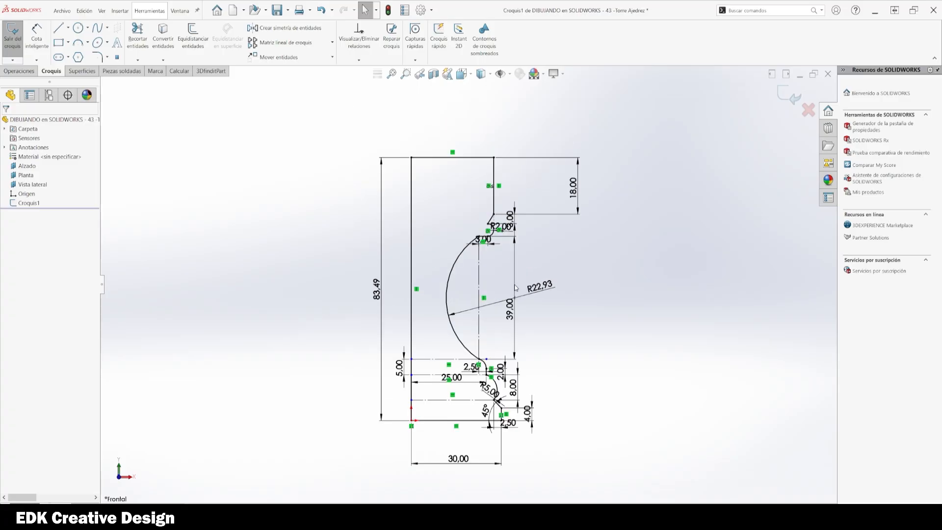
{"action": "double_click", "coordinate": [510, 310]}
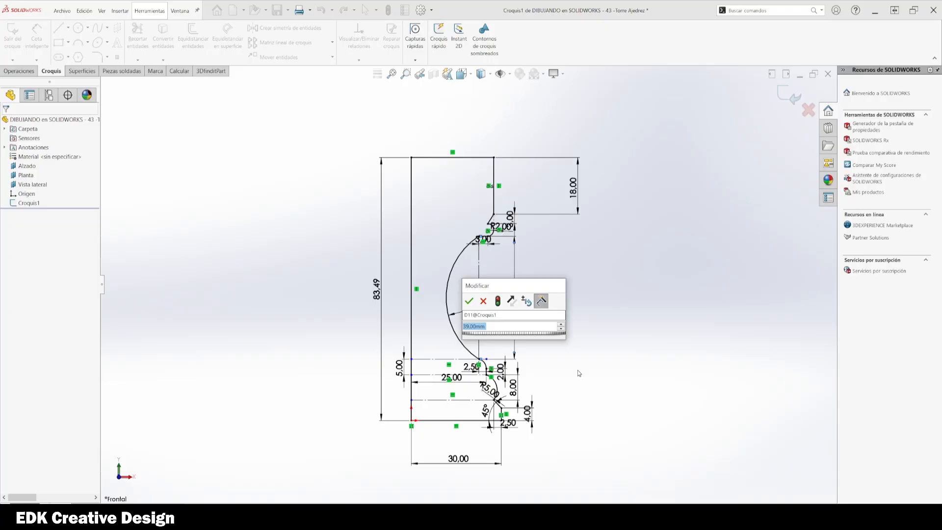
{"action": "type", "text": "40"}
{"action": "key", "text": "Return"}
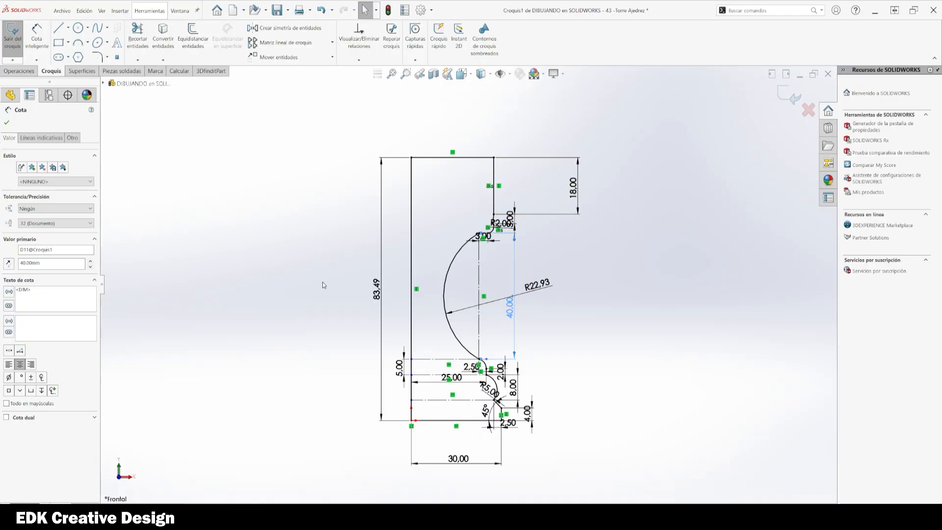
Step: Try setting the overall height dimension to 100 mm
{"action": "double_click", "coordinate": [376, 289]}
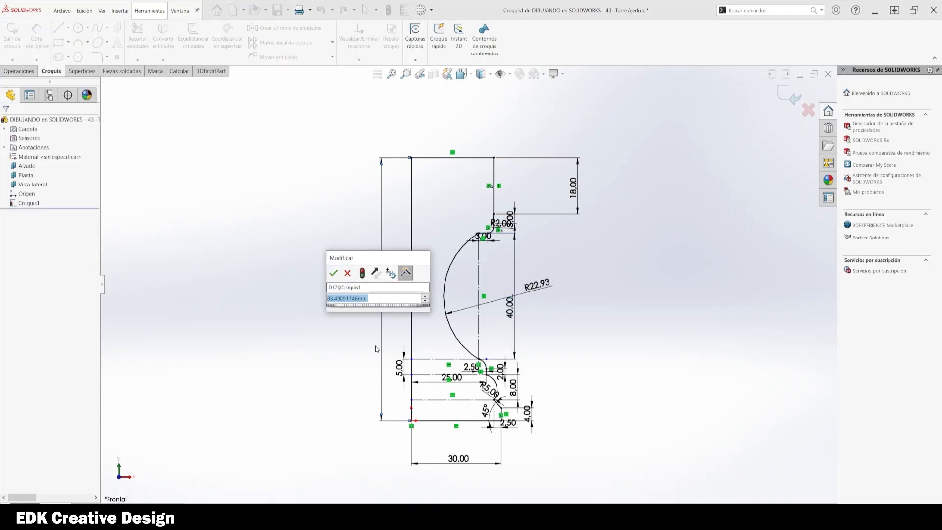
{"action": "type", "text": "100"}
{"action": "key", "text": "Return"}
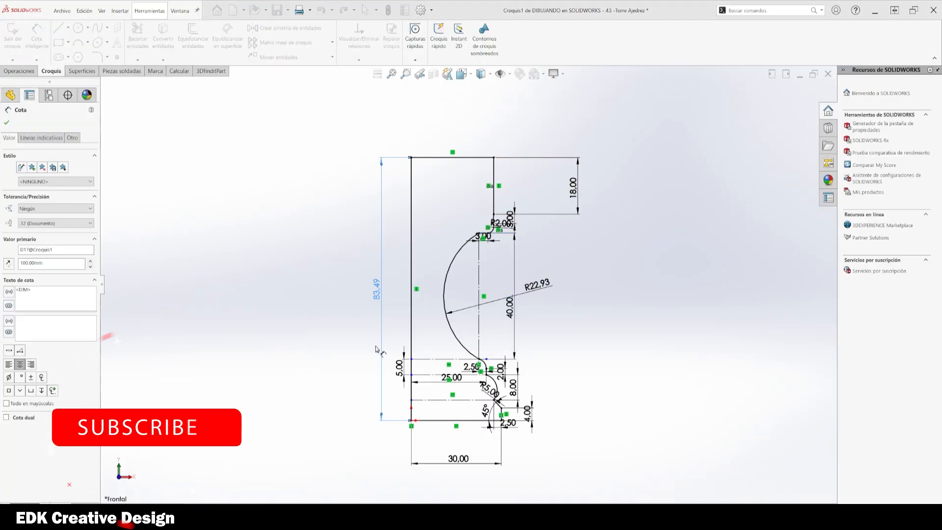
{"action": "left_click", "coordinate": [540, 227]}
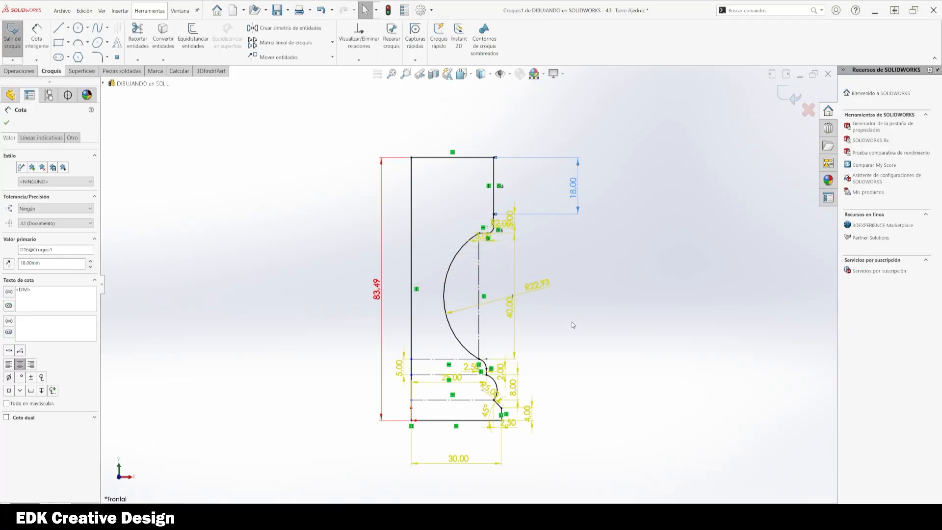
Step: Delete the arc's 40 mm vertical dimension and set the overall height to 90 mm
{"action": "left_click", "coordinate": [510, 314]}
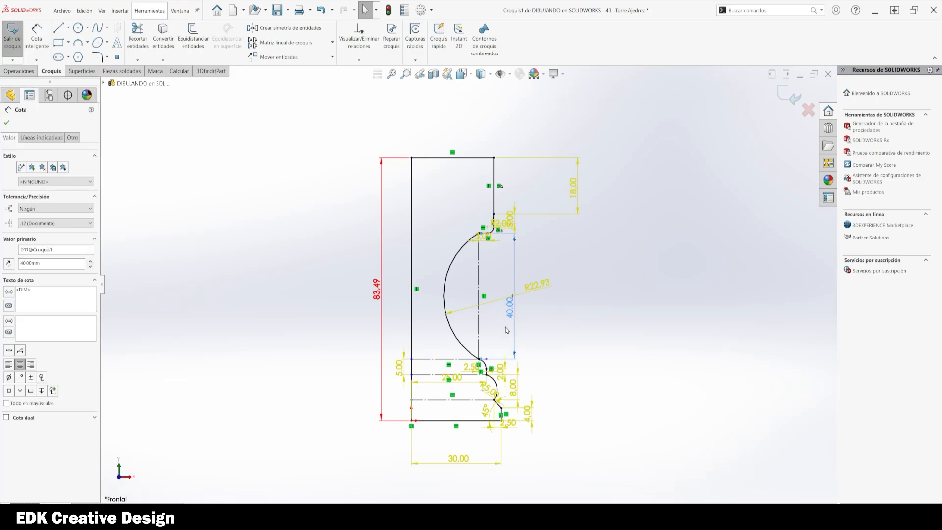
{"action": "key", "text": "Delete"}
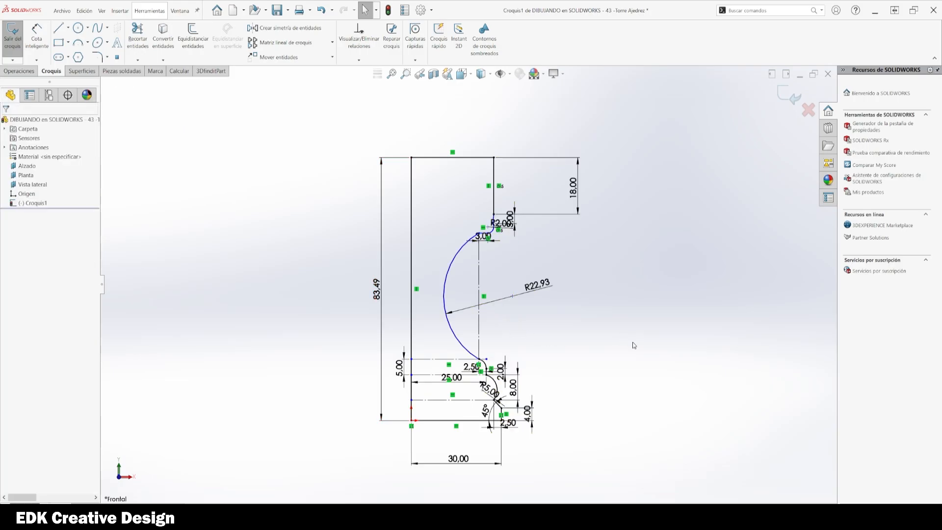
{"action": "double_click", "coordinate": [376, 291]}
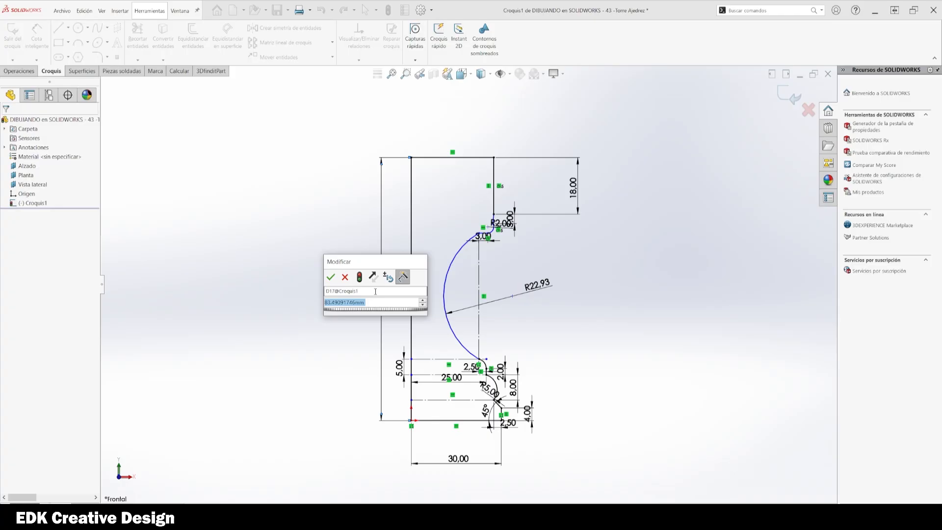
{"action": "type", "text": "90"}
{"action": "key", "text": "Return"}
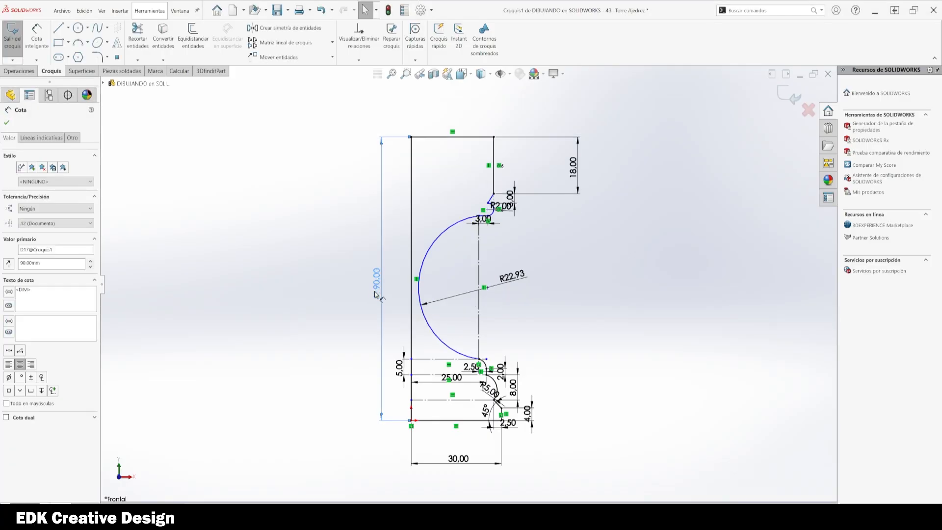
Step: Delete the large arc's radius dimension and drag the arc inward to flatten its curve
{"action": "key", "text": "Escape"}
{"action": "left_click", "coordinate": [515, 284]}
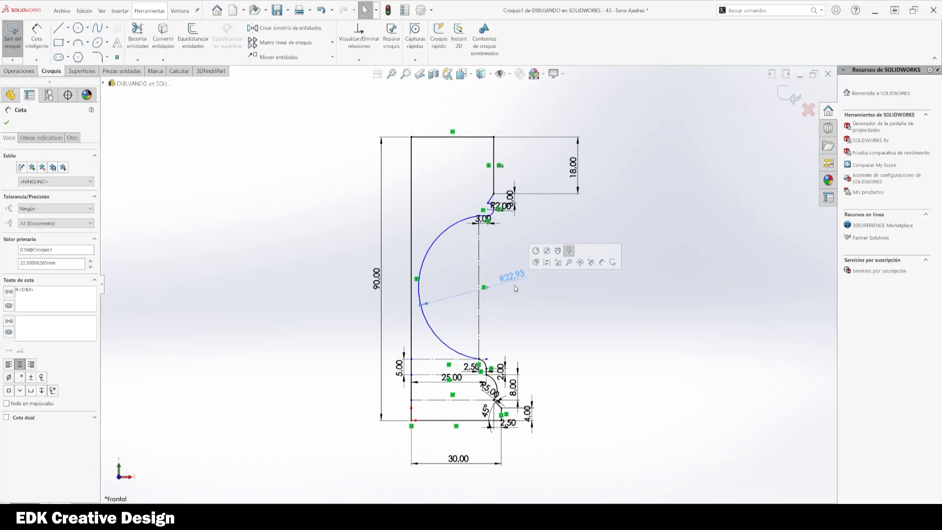
{"action": "key", "text": "Delete"}
{"action": "scroll", "coordinate": [425, 295], "scroll_direction": "down", "scroll_amount": 2}
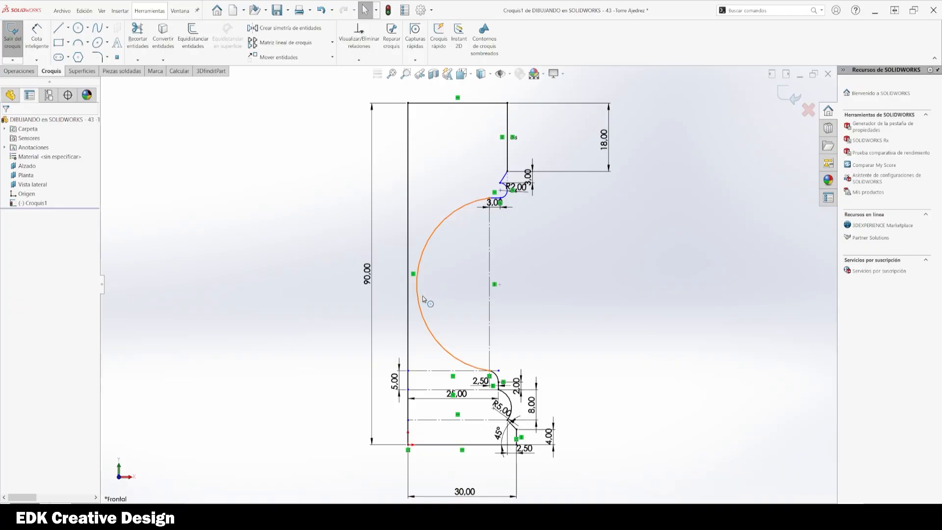
{"action": "left_click_drag", "start_coordinate": [423, 296], "coordinate": [472, 296]}
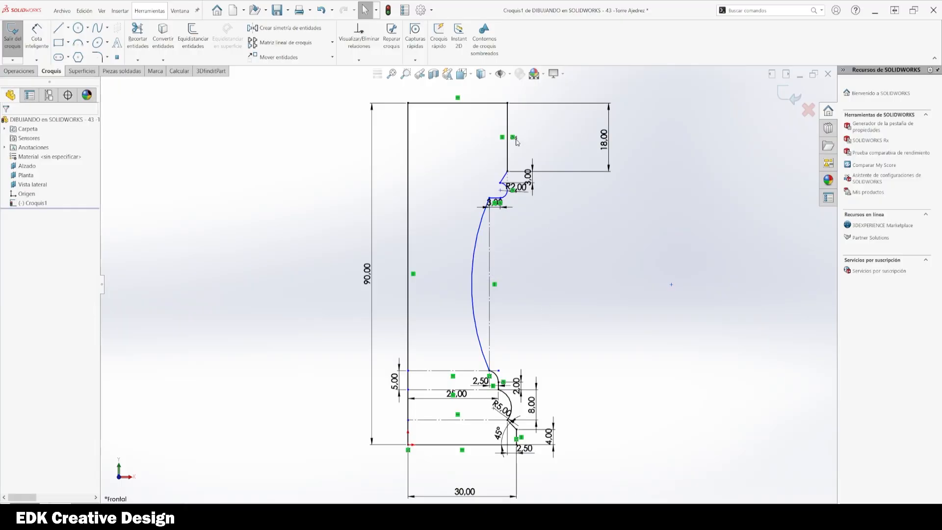
Step: Set the overall height to 100 mm and exit the sketch
{"action": "double_click", "coordinate": [367, 277]}
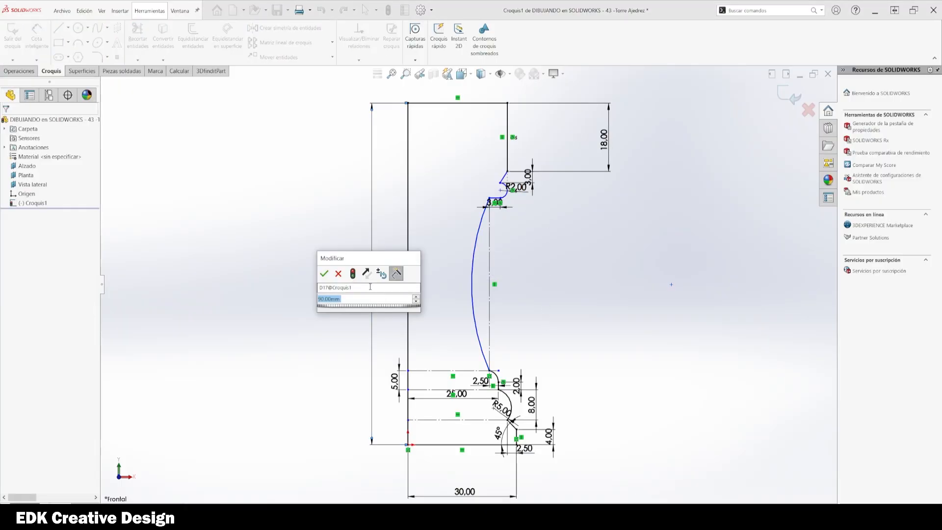
{"action": "type", "text": "100"}
{"action": "key", "text": "Return"}
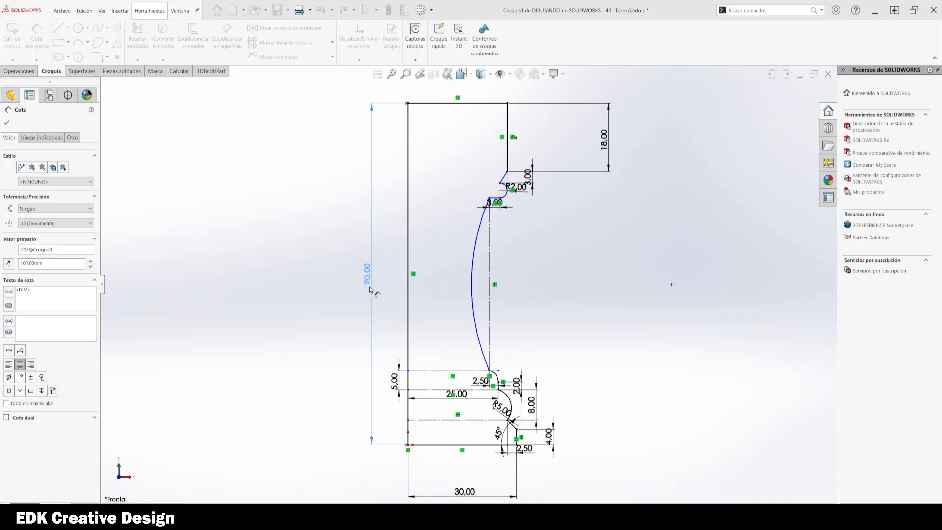
{"action": "scroll", "coordinate": [394, 345], "scroll_direction": "up", "scroll_amount": 3}
{"action": "scroll", "coordinate": [476, 242], "scroll_direction": "down", "scroll_amount": 2}
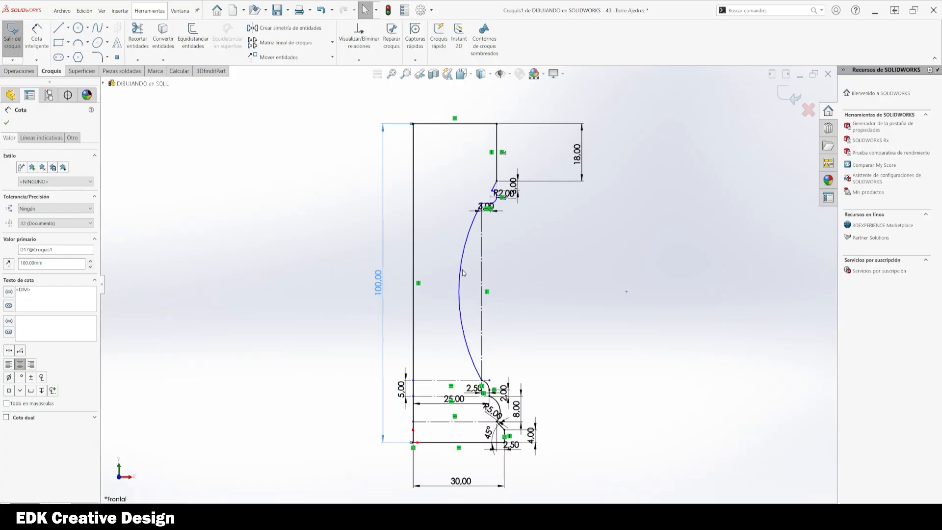
{"action": "left_click", "coordinate": [459, 274]}
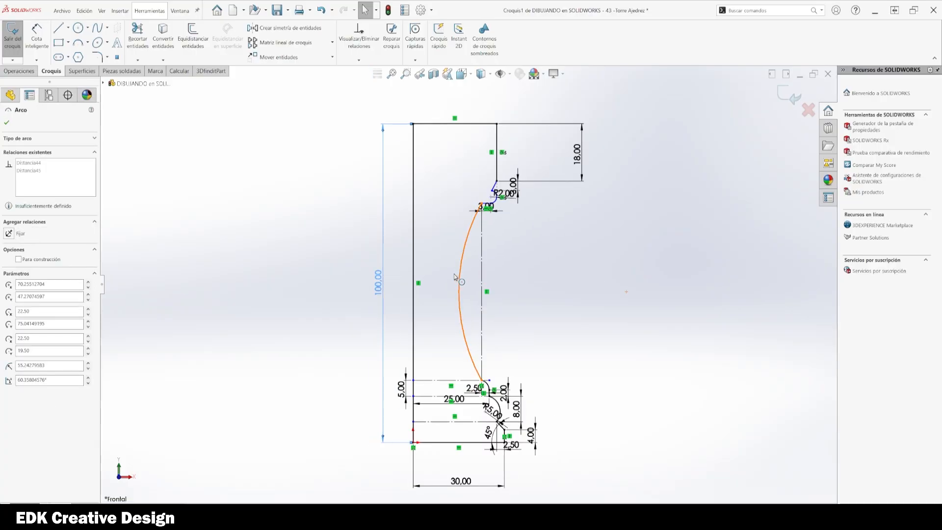
{"action": "left_click", "coordinate": [578, 342]}
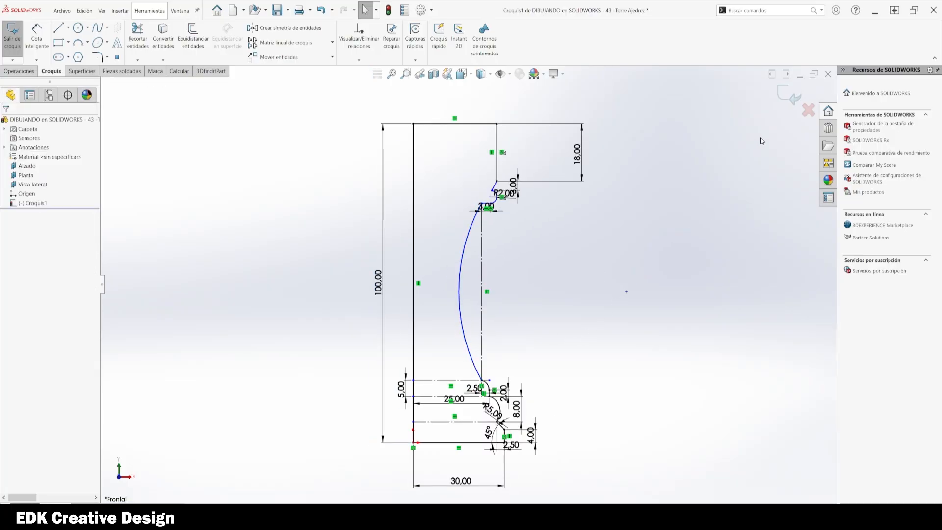
{"action": "left_click", "coordinate": [786, 99]}
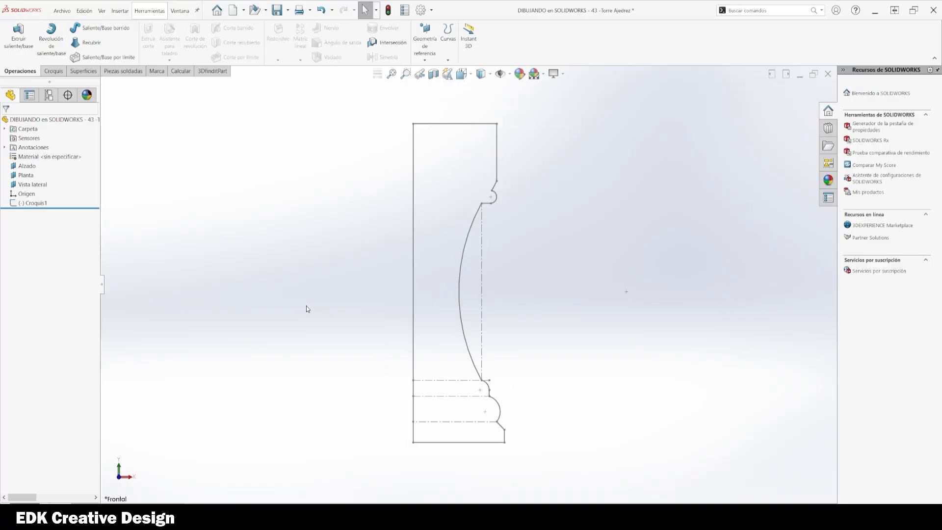
Step: Revolve the sketch 360° about its left vertical line
{"action": "left_click", "coordinate": [43, 202]}
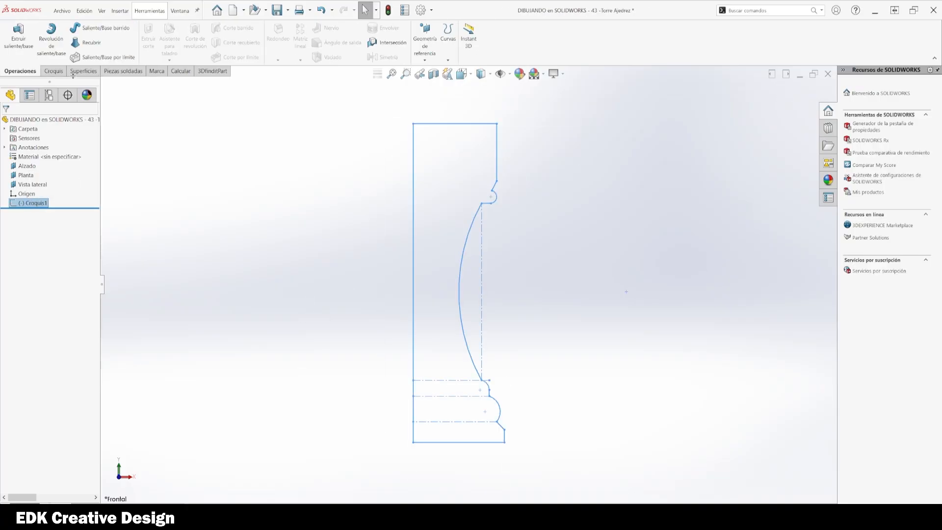
{"action": "left_click", "coordinate": [55, 41]}
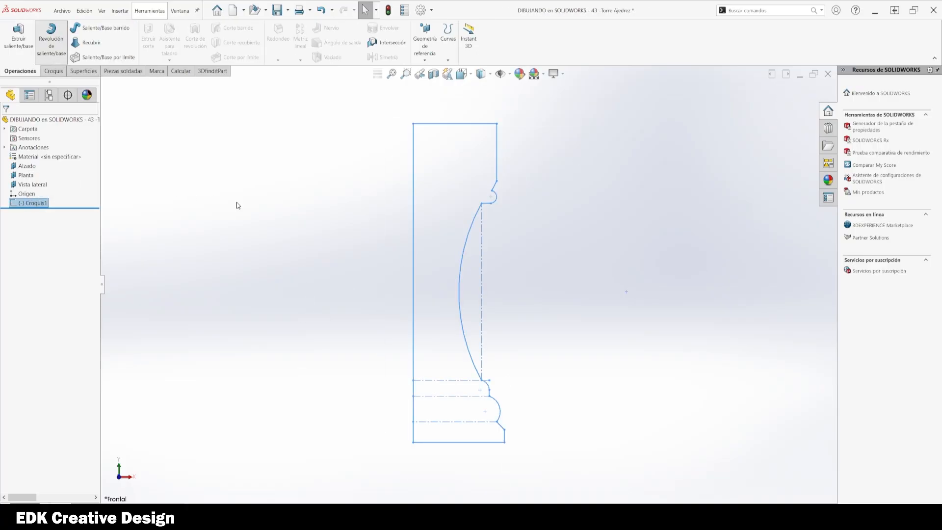
{"action": "left_click", "coordinate": [416, 179]}
{"action": "mouse_move", "coordinate": [328, 193]}
{"action": "middle_mouse_down"}
{"action": "mouse_move", "coordinate": [357, 291]}
{"action": "mouse_move", "coordinate": [366, 200]}
{"action": "middle_mouse_up"}
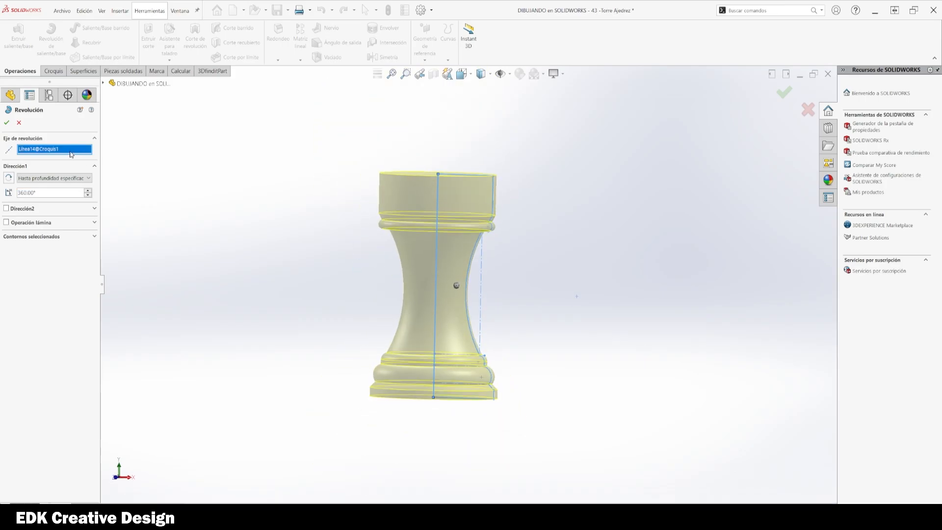
{"action": "left_click", "coordinate": [5, 124]}
Step: Examine the revolved rook from the side view
{"action": "middle_click_drag", "start_coordinate": [267, 294], "coordinate": [607, 311]}
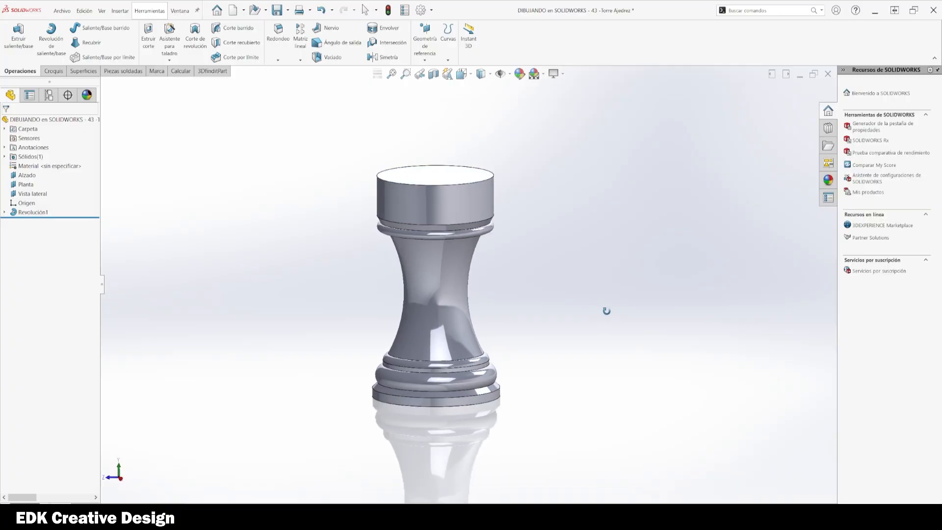
{"action": "left_click", "coordinate": [30, 194]}
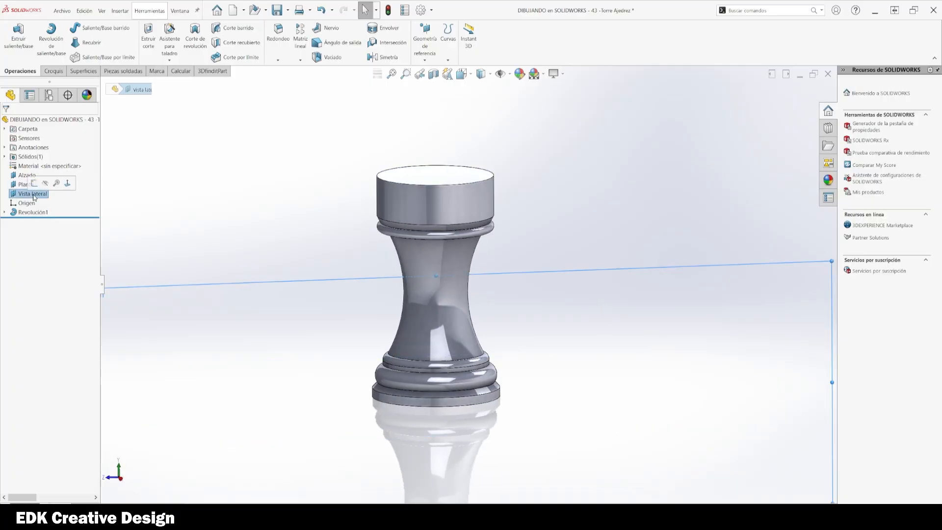
{"action": "left_click", "coordinate": [69, 188]}
{"action": "scroll", "coordinate": [424, 334], "scroll_direction": "up", "scroll_amount": 6}
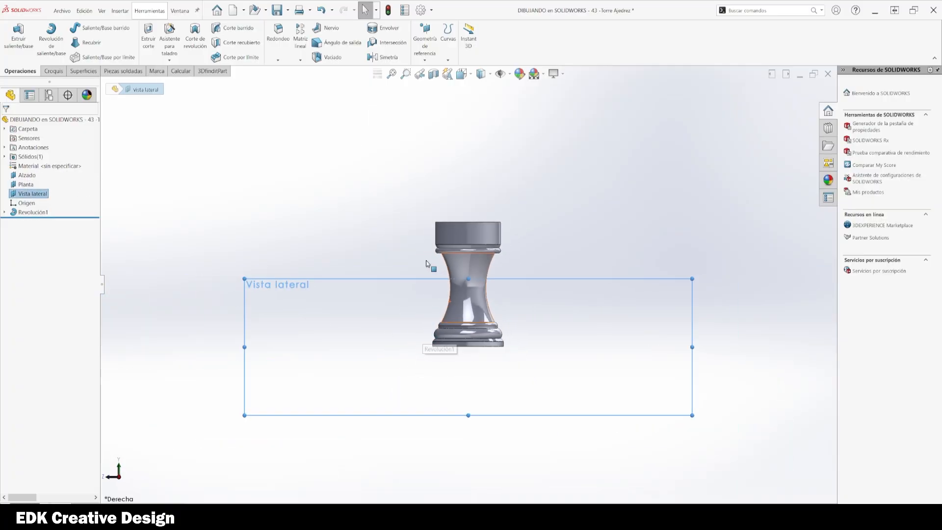
{"action": "left_click", "coordinate": [372, 187]}
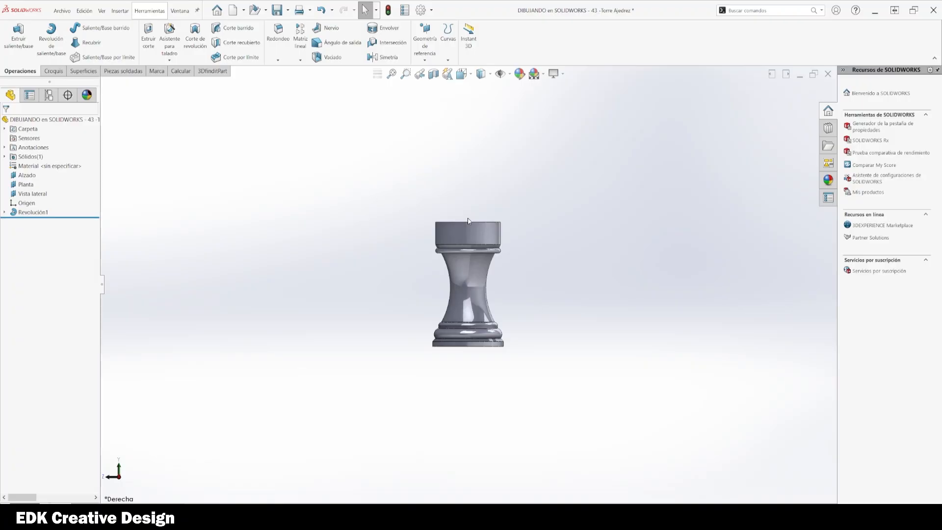
{"action": "scroll", "coordinate": [479, 251], "scroll_direction": "down", "scroll_amount": 3}
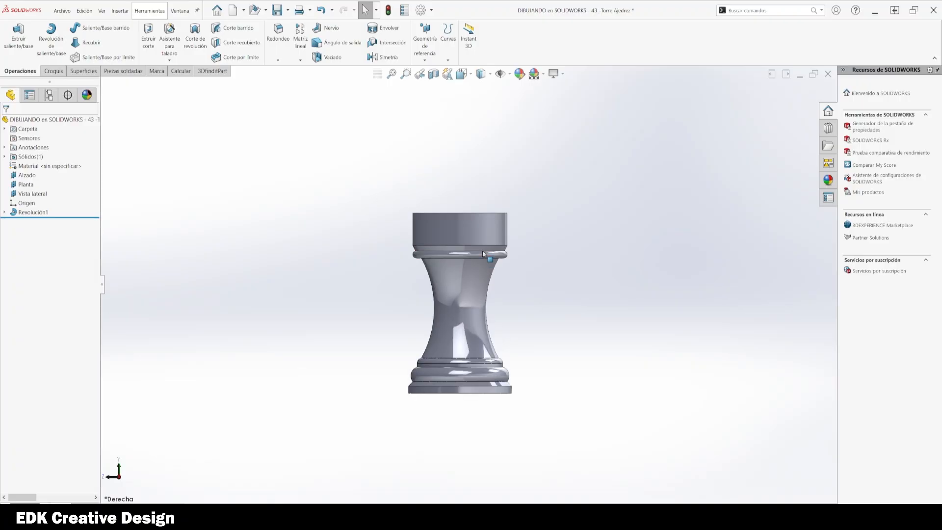
Step: Edit the revolve's sketch and set the overall height to 150 mm
{"action": "left_click", "coordinate": [6, 212]}
{"action": "left_click", "coordinate": [36, 222]}
{"action": "left_click", "coordinate": [44, 200]}
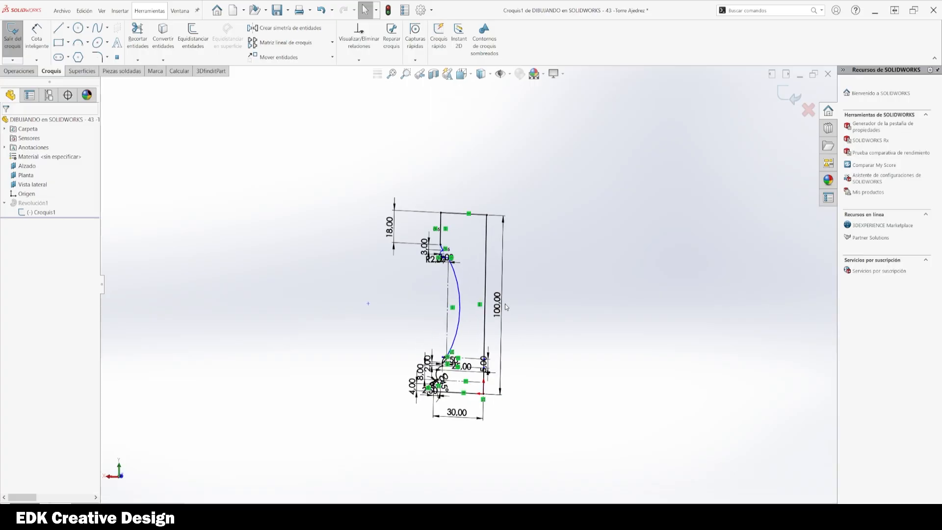
{"action": "double_click", "coordinate": [504, 304]}
{"action": "type", "text": "150"}
{"action": "key", "text": "Return"}
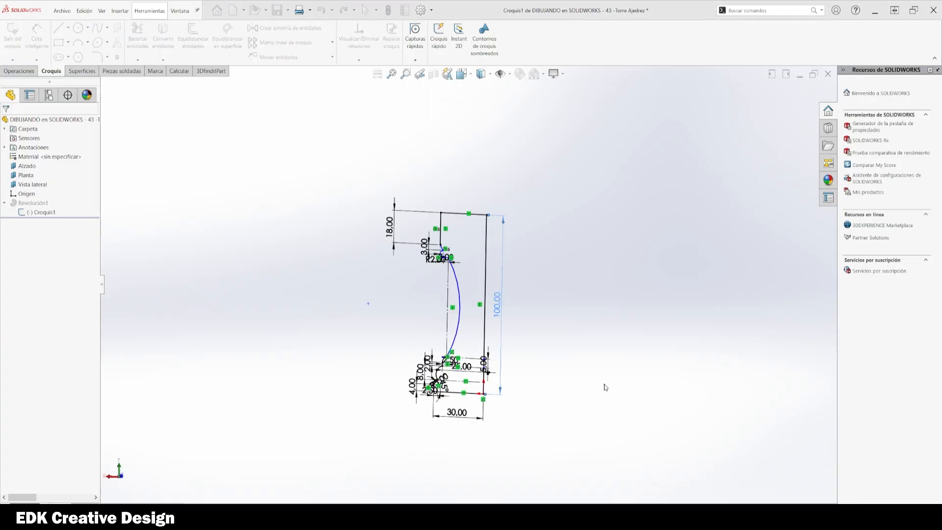
Step: Drag the large arc inward and exit the sketch to rebuild the rook
{"action": "key", "text": "Escape"}
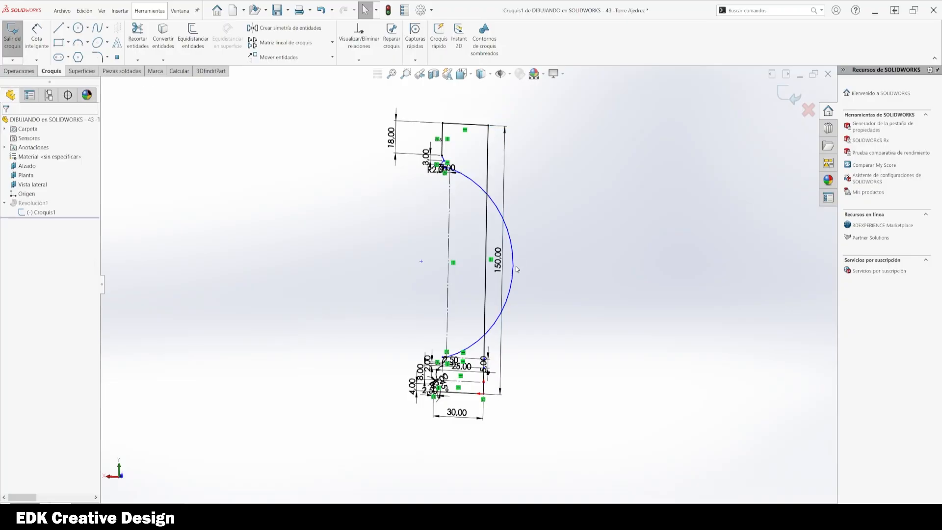
{"action": "left_click_drag", "start_coordinate": [516, 266], "coordinate": [462, 269]}
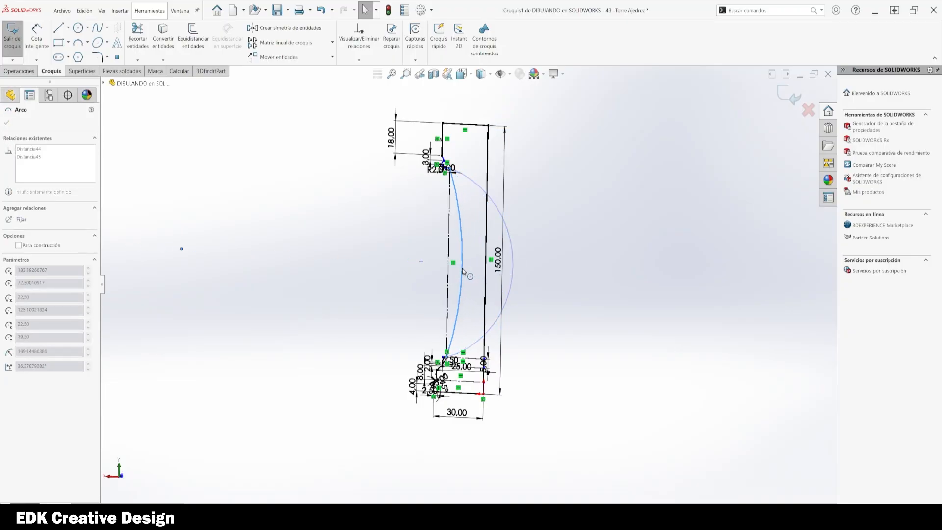
{"action": "key", "text": "Escape"}
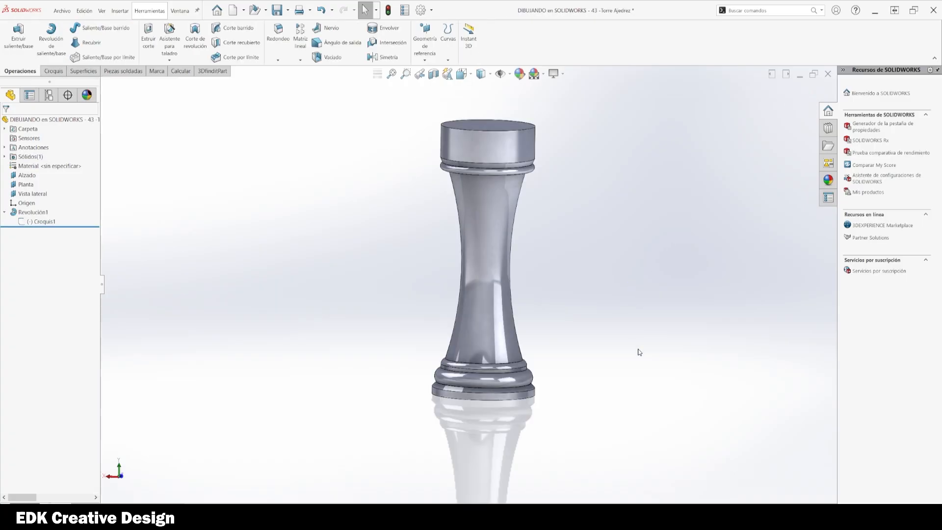
Step: Edit the rook's sketch and set the overall height to 125 mm, dismissing the rebuild warning
{"action": "middle_click_drag", "start_coordinate": [639, 351], "coordinate": [432, 343]}
{"action": "left_click", "coordinate": [43, 222]}
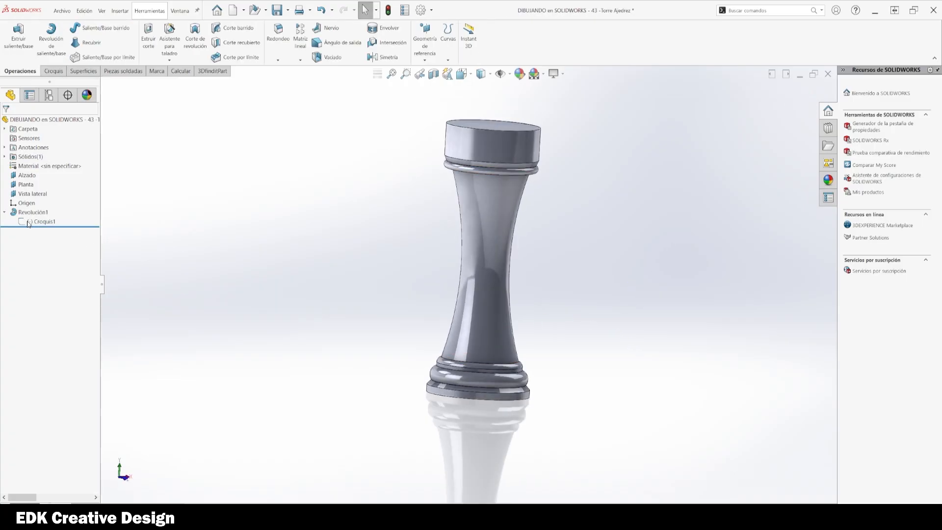
{"action": "left_click", "coordinate": [57, 198]}
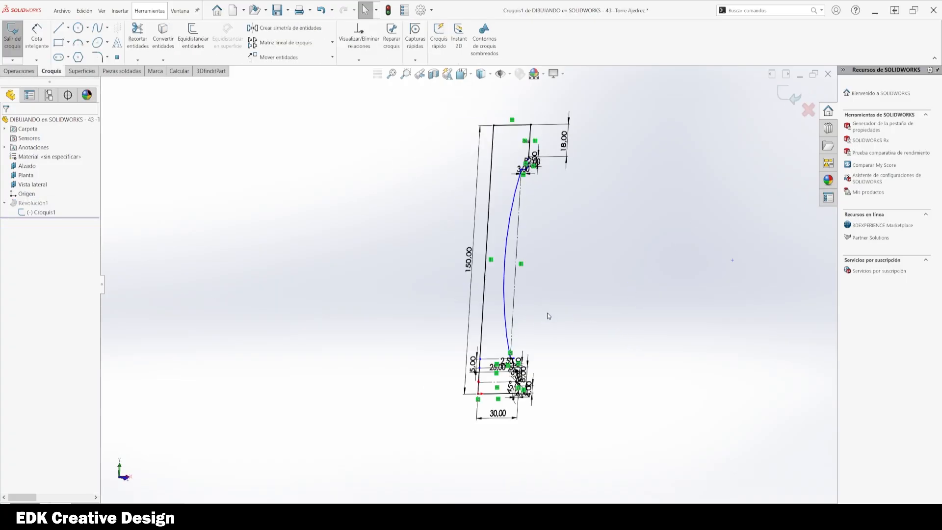
{"action": "double_click", "coordinate": [469, 260]}
{"action": "type", "text": "125"}
{"action": "key", "text": "Return"}
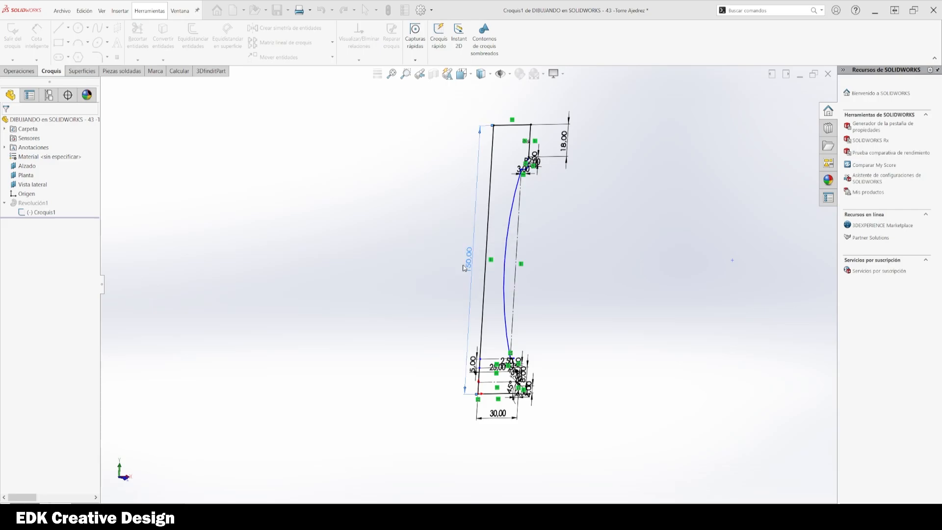
{"action": "left_click", "coordinate": [789, 96]}
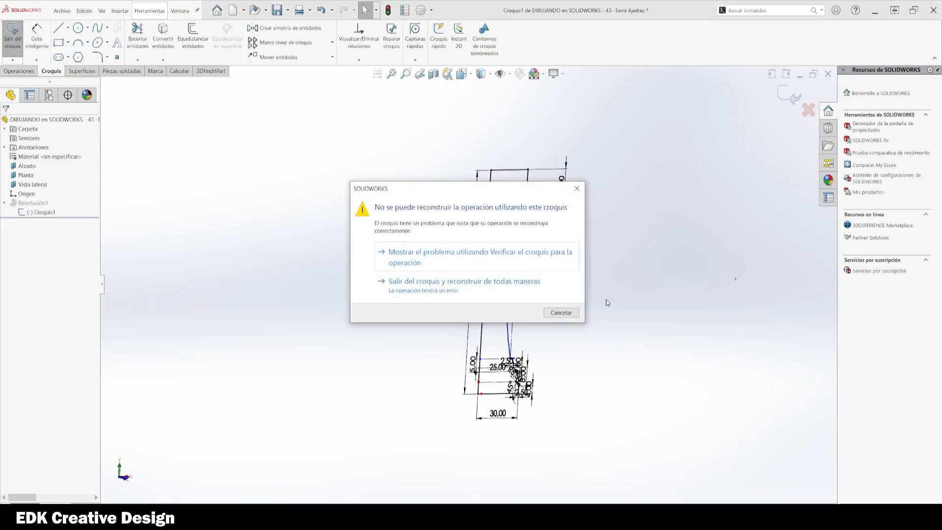
{"action": "left_click", "coordinate": [577, 189]}
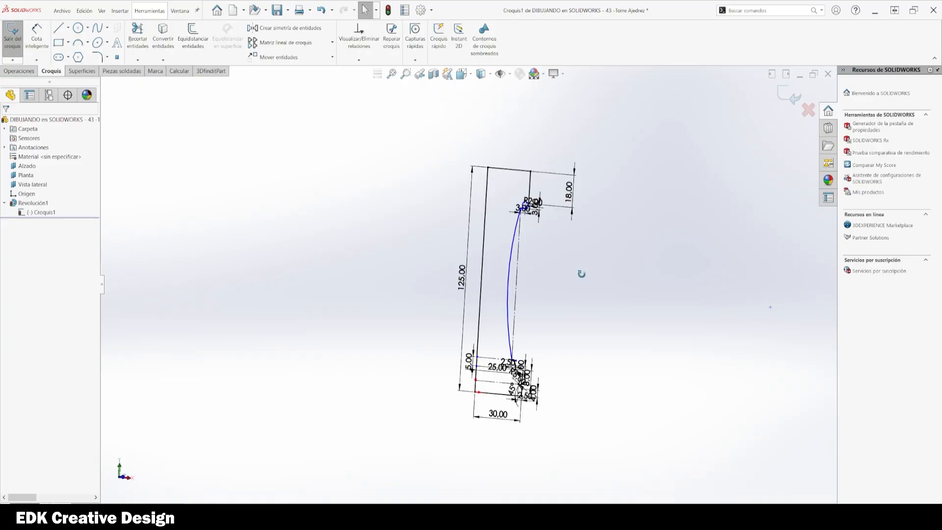
Step: Trim the small R2 fillet circle at the top step of the profile down to its outer arc
{"action": "scroll", "coordinate": [537, 201], "scroll_direction": "down", "scroll_amount": 6}
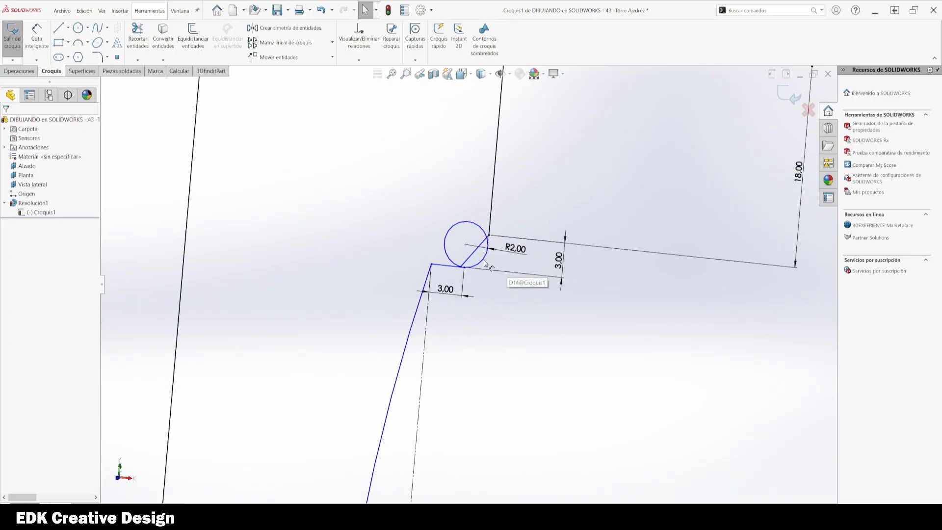
{"action": "scroll", "coordinate": [481, 287], "scroll_direction": "up", "scroll_amount": 1}
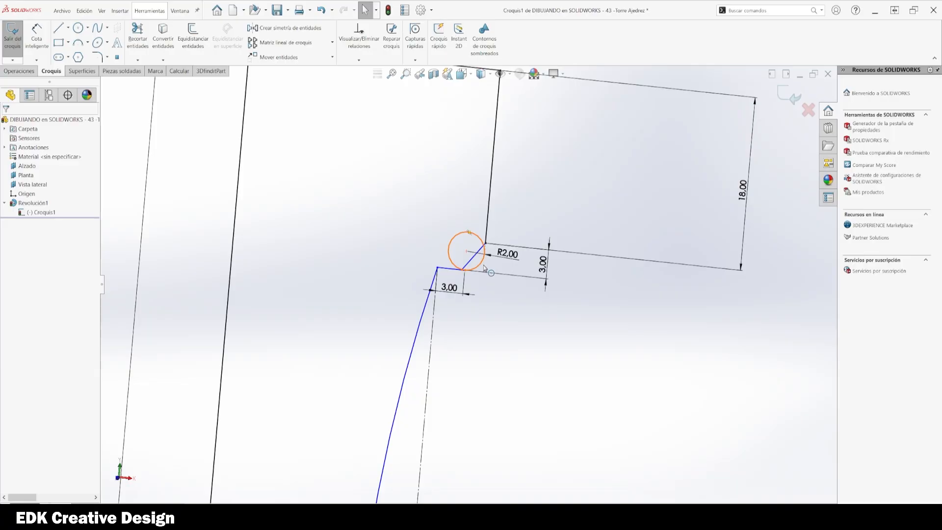
{"action": "left_click", "coordinate": [137, 38]}
{"action": "scroll", "coordinate": [437, 210], "scroll_direction": "down", "scroll_amount": 2}
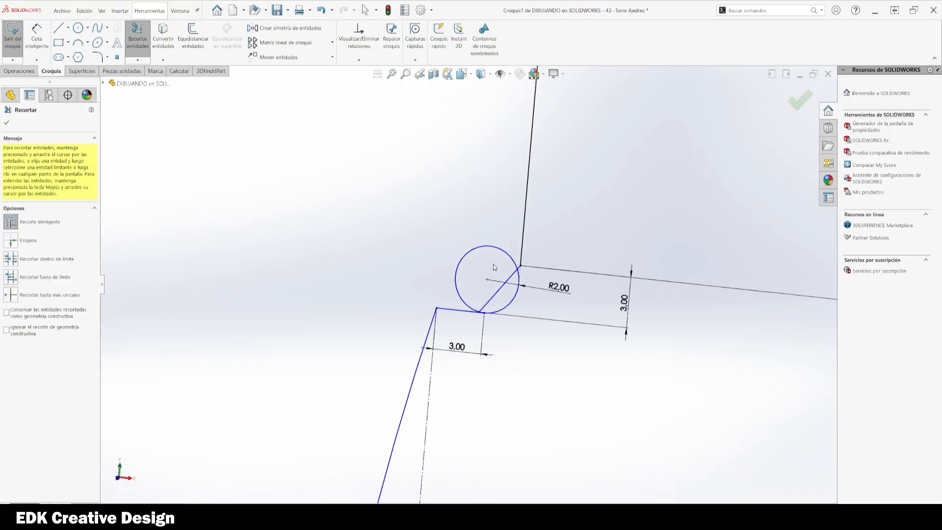
{"action": "left_click_drag", "start_coordinate": [485, 265], "coordinate": [453, 237]}
{"action": "left_click_drag", "start_coordinate": [501, 292], "coordinate": [481, 278]}
{"action": "scroll", "coordinate": [550, 269], "scroll_direction": "down", "scroll_amount": 1}
{"action": "scroll", "coordinate": [534, 273], "scroll_direction": "down", "scroll_amount": 2}
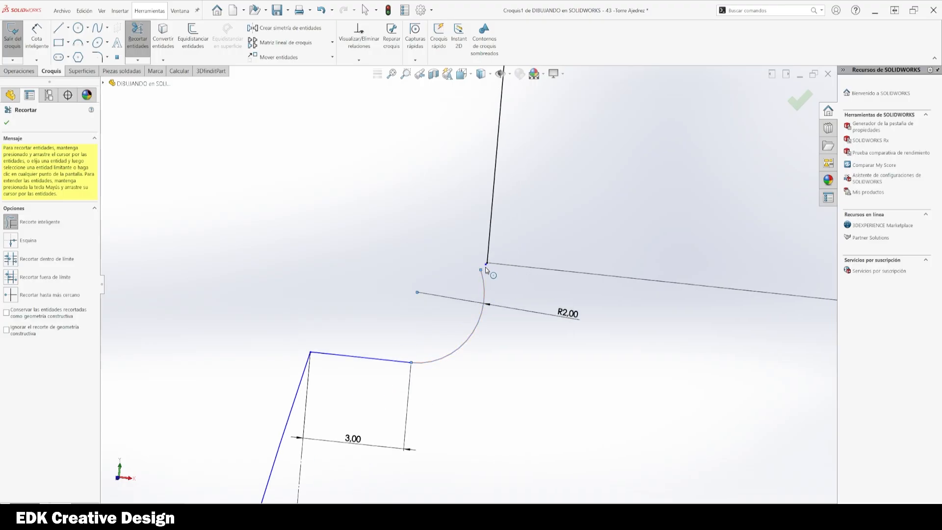
{"action": "scroll", "coordinate": [489, 265], "scroll_direction": "down", "scroll_amount": 3}
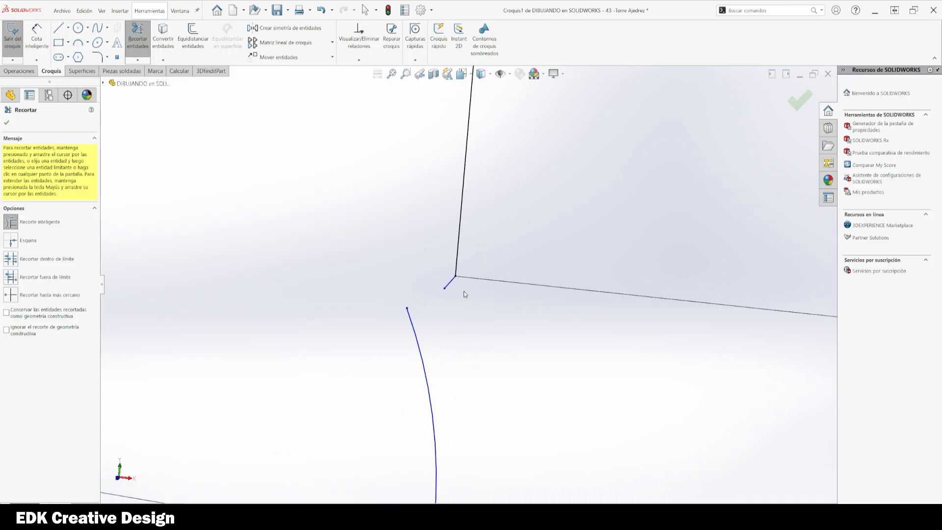
{"action": "key", "text": "Escape"}
Step: Delete the leftover short line and join the loose arc end to the top corner of the profile
{"action": "left_click", "coordinate": [449, 286]}
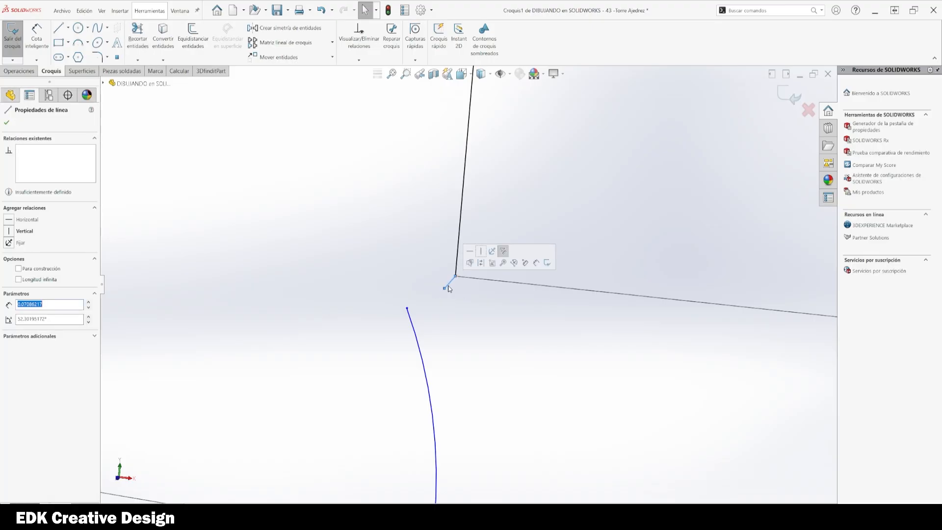
{"action": "key", "text": "Delete"}
{"action": "left_click_drag", "start_coordinate": [408, 309], "coordinate": [456, 279]}
{"action": "key", "text": "Escape"}
{"action": "scroll", "coordinate": [524, 347], "scroll_direction": "up", "scroll_amount": 8}
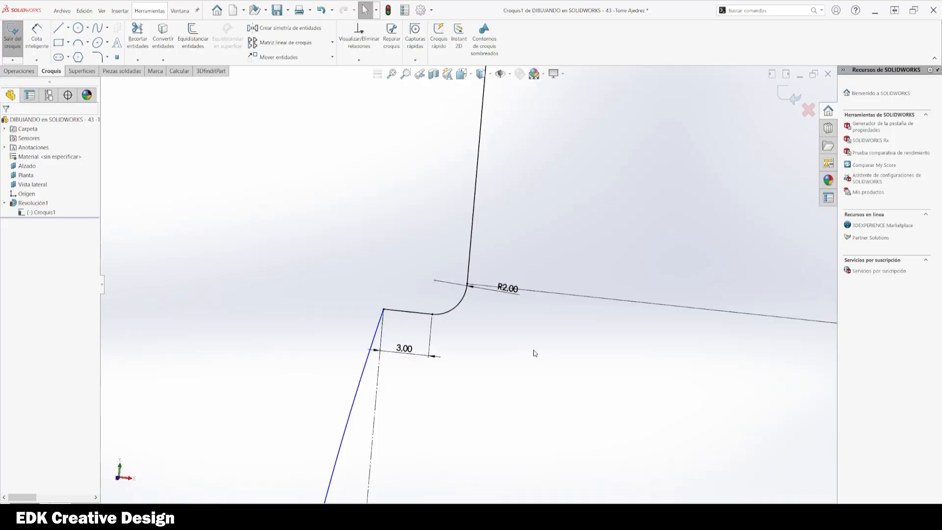
{"action": "scroll", "coordinate": [570, 319], "scroll_direction": "up", "scroll_amount": 4}
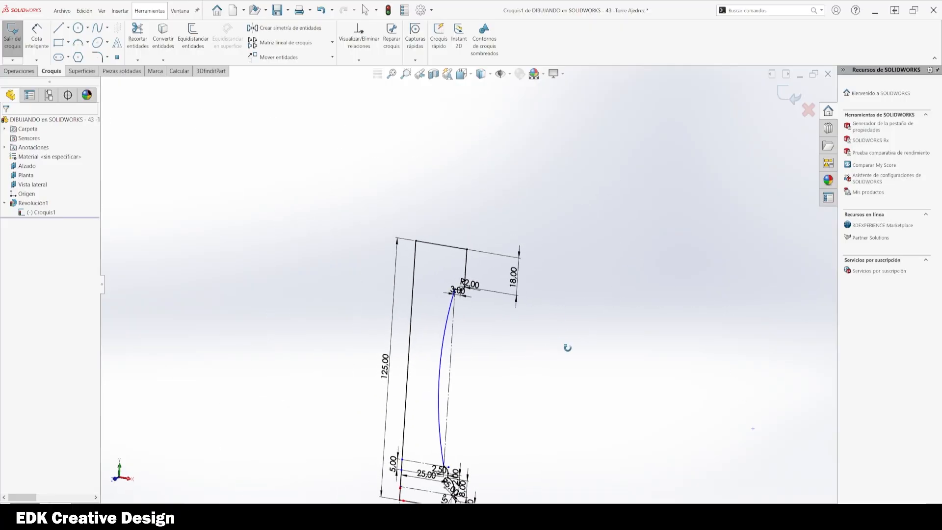
Step: Exit the sketch to rebuild the rook and view it from the front
{"action": "left_click", "coordinate": [789, 96]}
{"action": "scroll", "coordinate": [590, 341], "scroll_direction": "up", "scroll_amount": 4}
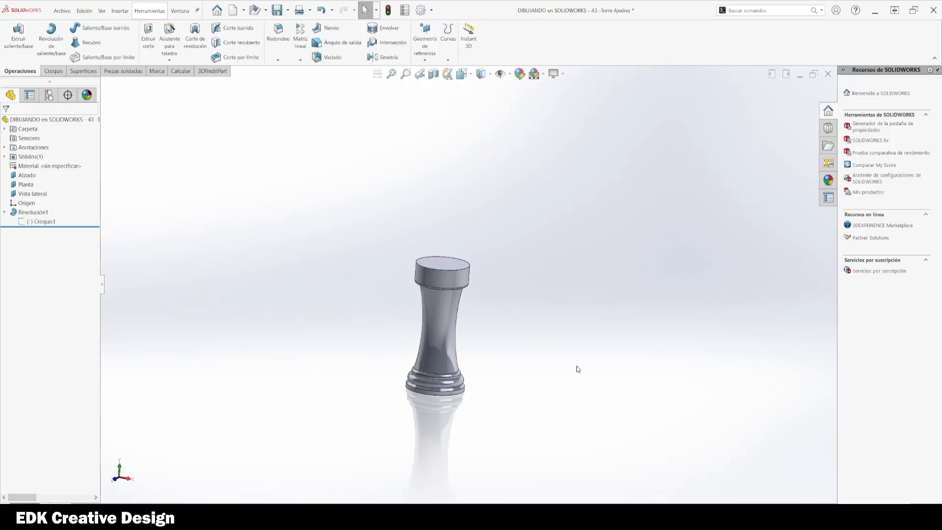
{"action": "mouse_move", "coordinate": [578, 369]}
{"action": "middle_mouse_down"}
{"action": "mouse_move", "coordinate": [509, 343]}
{"action": "mouse_move", "coordinate": [510, 355]}
{"action": "mouse_move", "coordinate": [496, 357]}
{"action": "middle_mouse_up"}
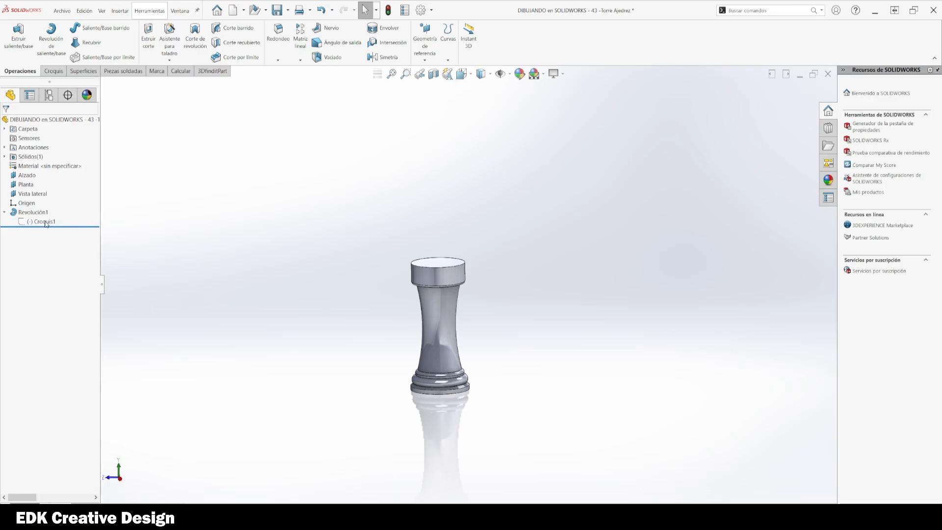
{"action": "left_click", "coordinate": [45, 222]}
{"action": "left_click", "coordinate": [76, 214]}
{"action": "left_click", "coordinate": [305, 329]}
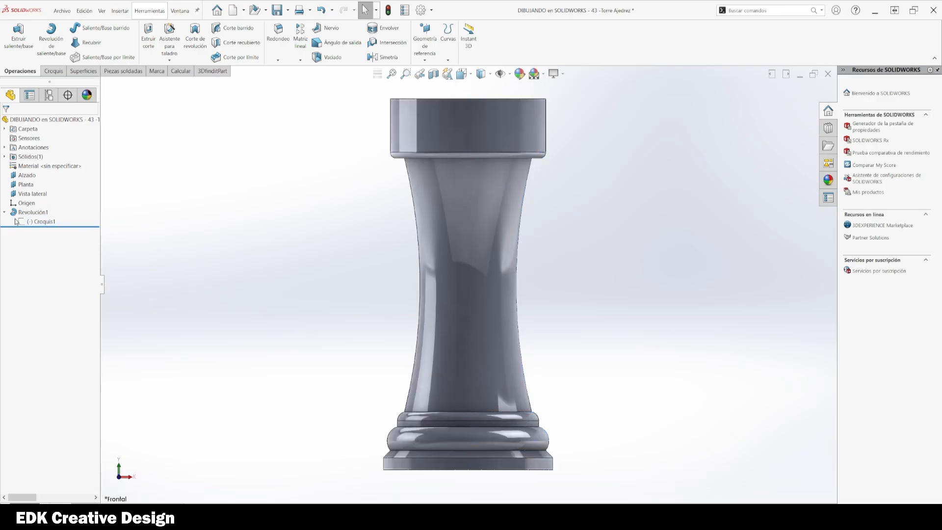
Step: Edit the sketch, nudge the large arc slightly inward, and exit to rebuild the rook
{"action": "left_click", "coordinate": [29, 220]}
{"action": "left_click", "coordinate": [34, 199]}
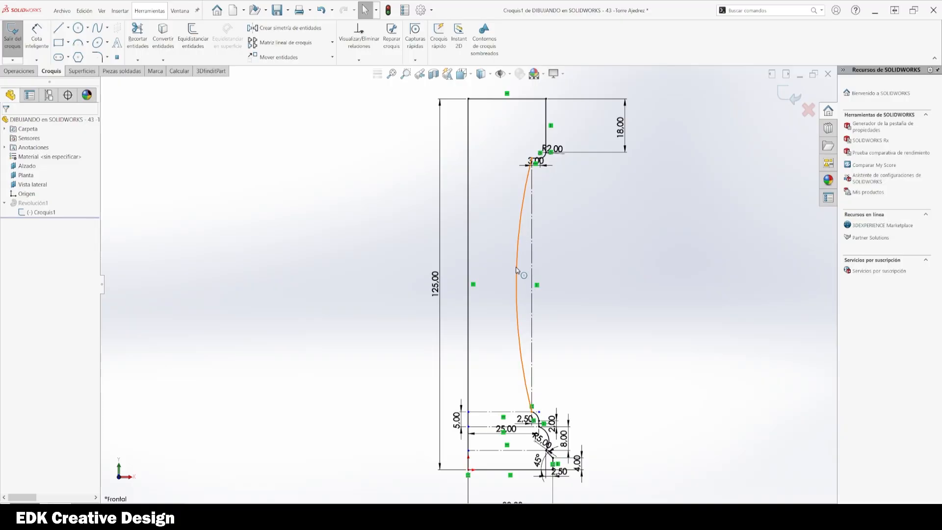
{"action": "left_click_drag", "start_coordinate": [518, 268], "coordinate": [510, 269]}
{"action": "left_click", "coordinate": [558, 180]}
{"action": "scroll", "coordinate": [558, 181], "scroll_direction": "down", "scroll_amount": 8}
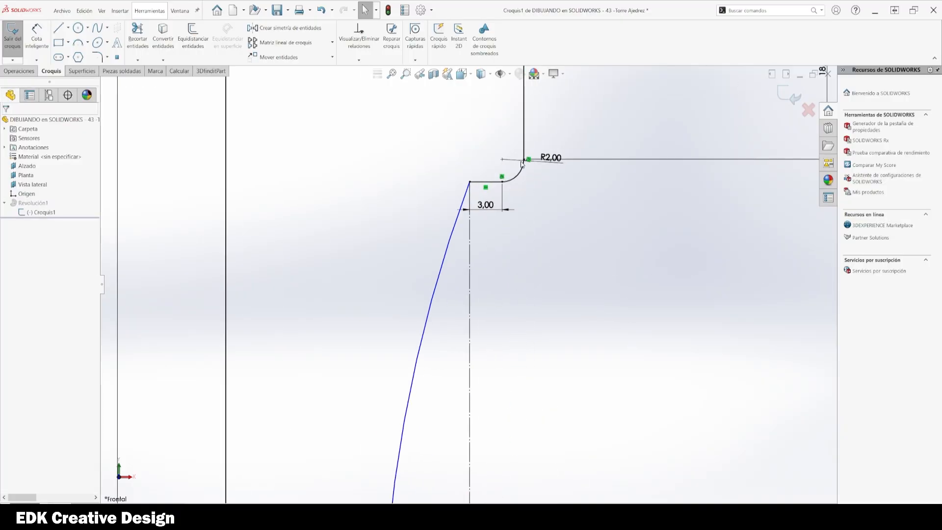
{"action": "scroll", "coordinate": [746, 128], "scroll_direction": "up", "scroll_amount": 5}
{"action": "left_click", "coordinate": [785, 95]}
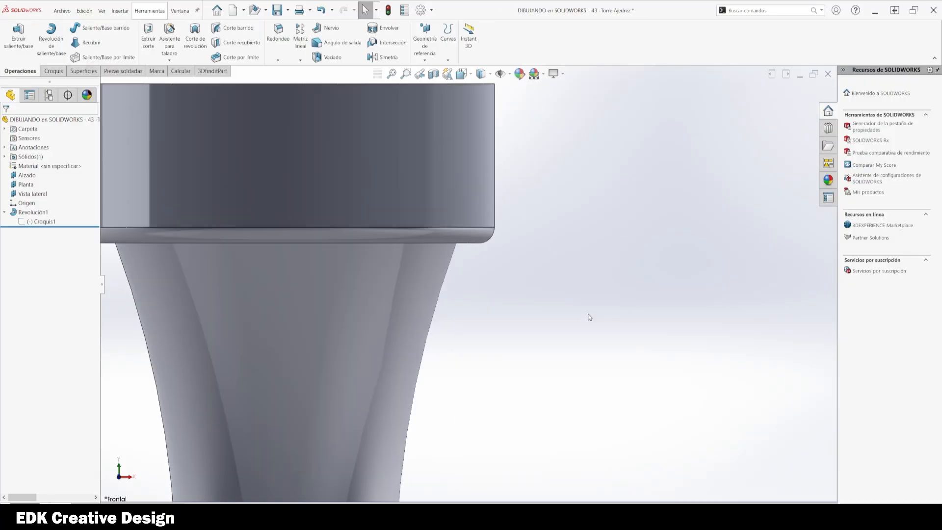
{"action": "scroll", "coordinate": [589, 316], "scroll_direction": "up", "scroll_amount": 6}
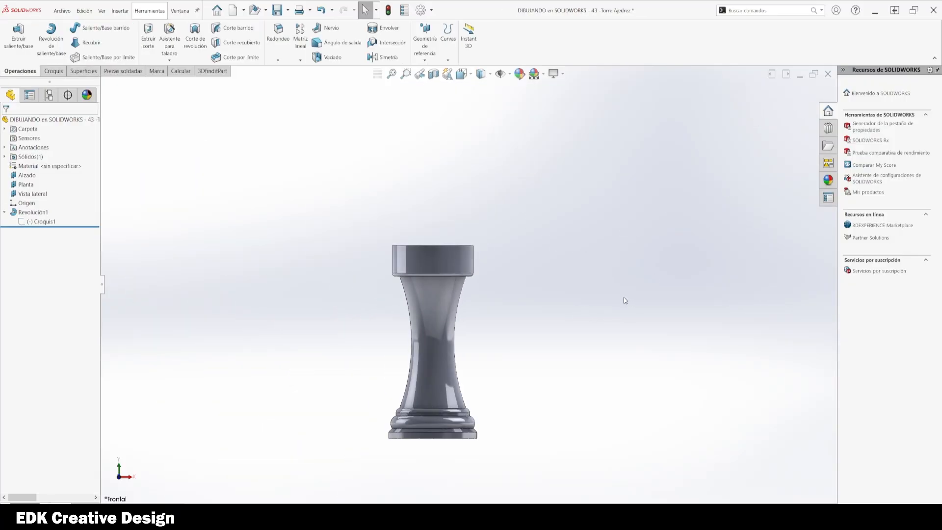
Step: Edit the sketch, set the top cap height to 22 mm, and exit to rebuild
{"action": "left_click", "coordinate": [39, 222]}
{"action": "left_click", "coordinate": [49, 197]}
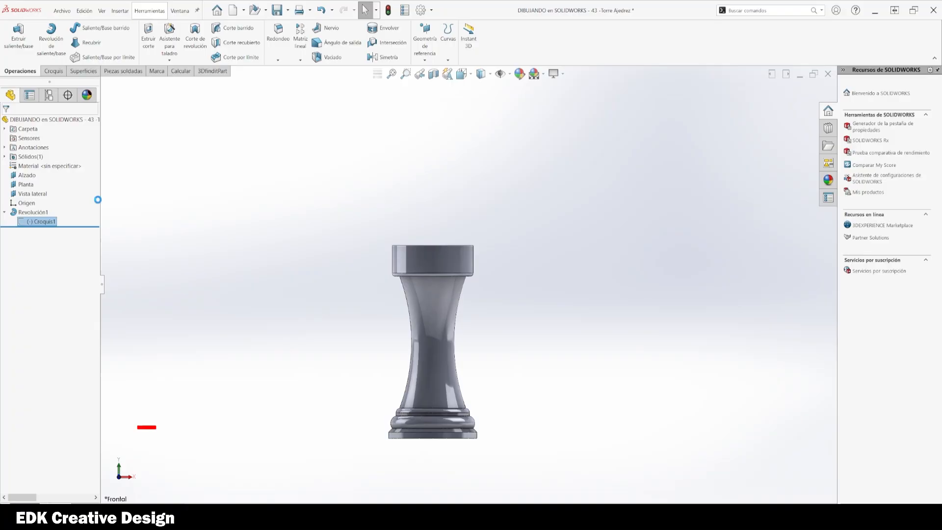
{"action": "double_click", "coordinate": [511, 261]}
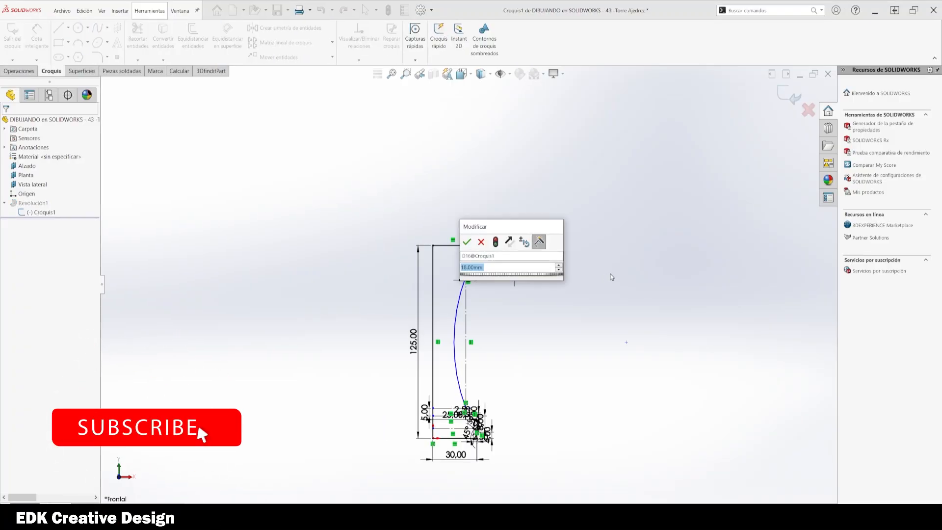
{"action": "type", "text": "22"}
{"action": "key", "text": "Return"}
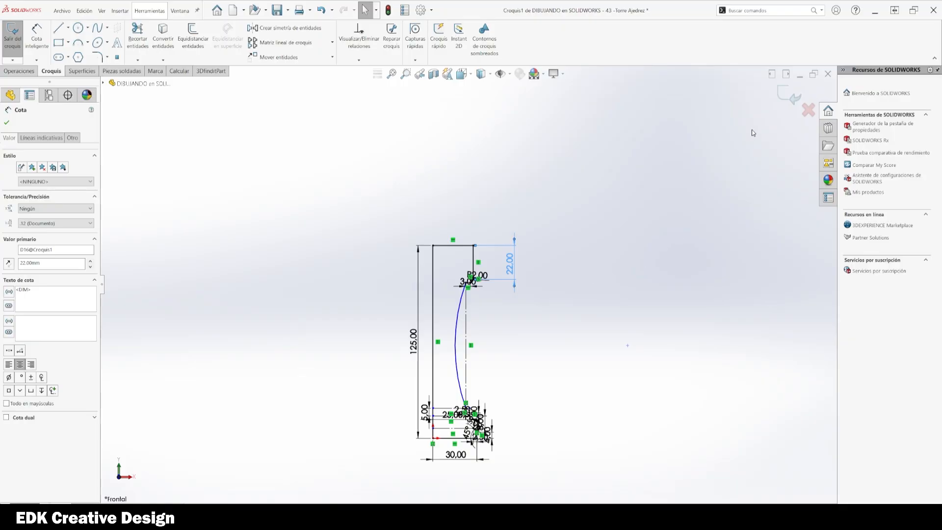
{"action": "left_click", "coordinate": [788, 96]}
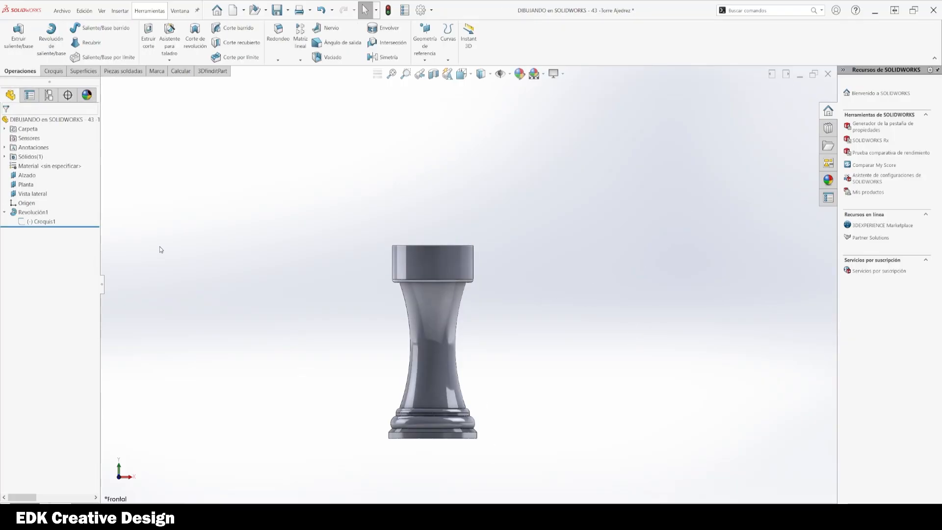
Step: Edit the sketch again and set the overall height to 130 mm
{"action": "left_click", "coordinate": [30, 222]}
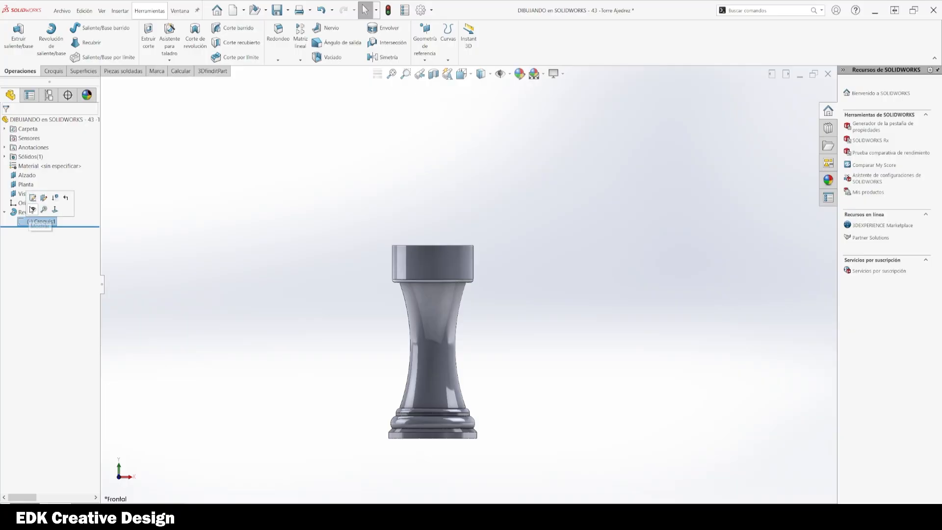
{"action": "left_click", "coordinate": [55, 197]}
{"action": "scroll", "coordinate": [487, 287], "scroll_direction": "down", "scroll_amount": 3}
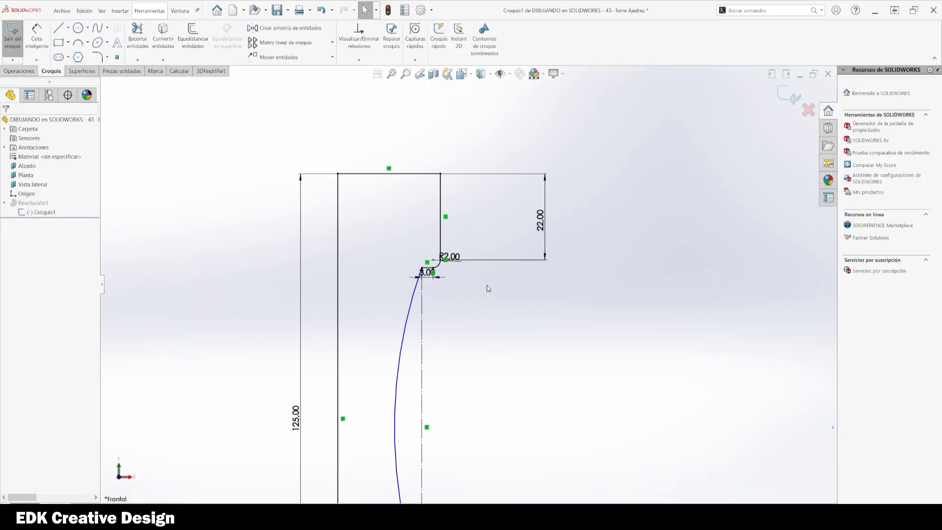
{"action": "left_click", "coordinate": [527, 259]}
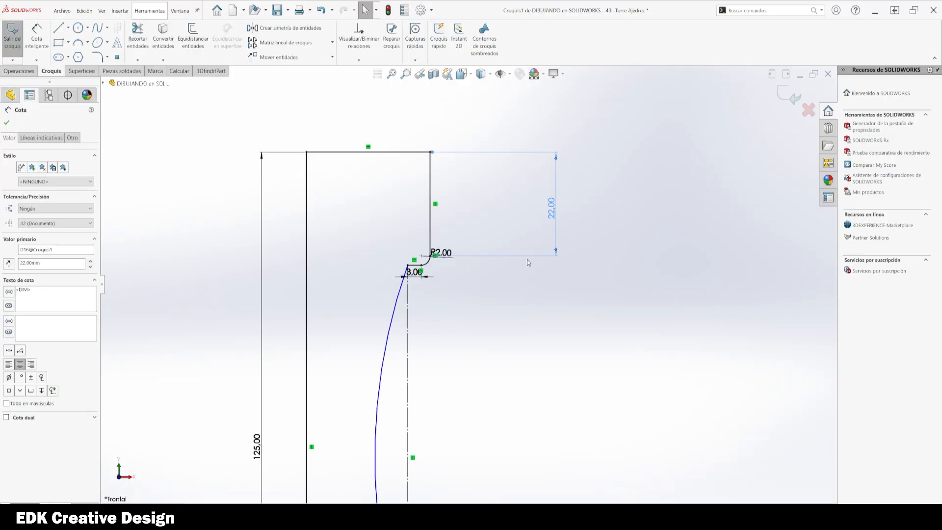
{"action": "left_click", "coordinate": [524, 329]}
{"action": "scroll", "coordinate": [487, 338], "scroll_direction": "up", "scroll_amount": 3}
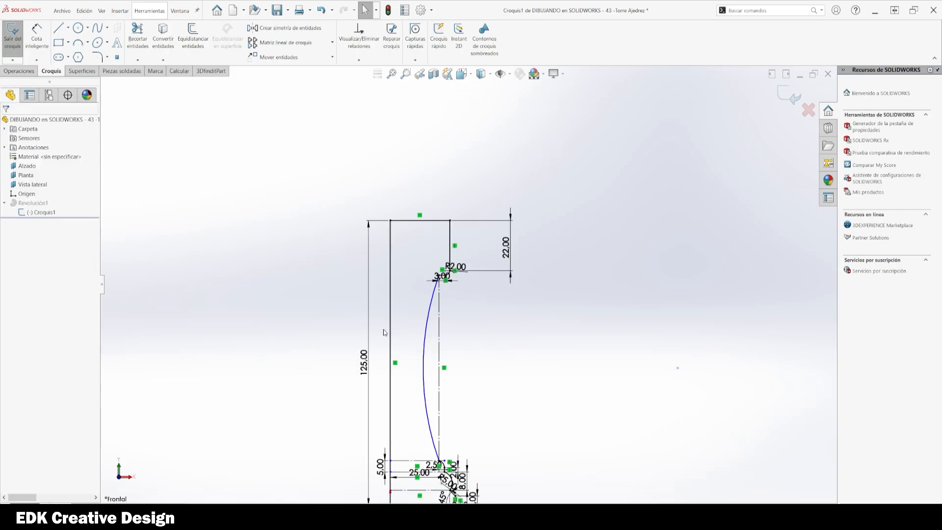
{"action": "double_click", "coordinate": [366, 369]}
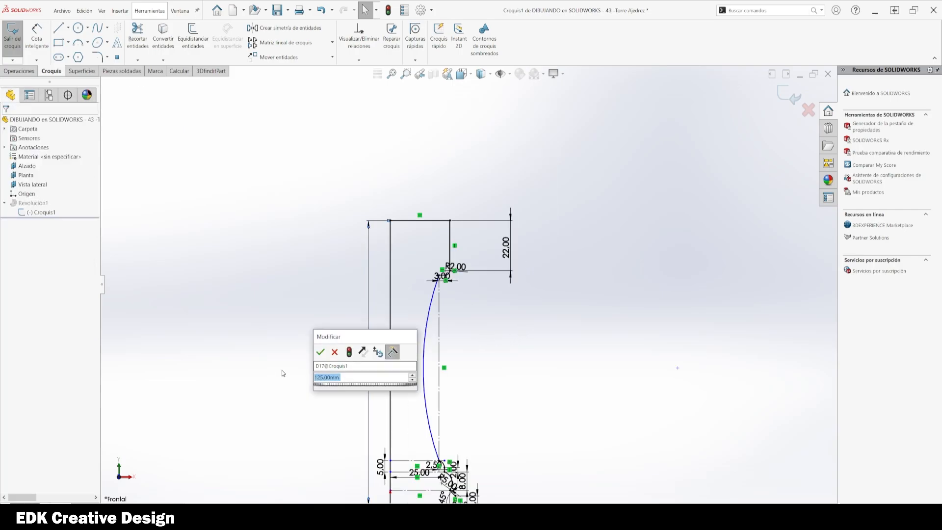
{"action": "key", "text": "Return"}
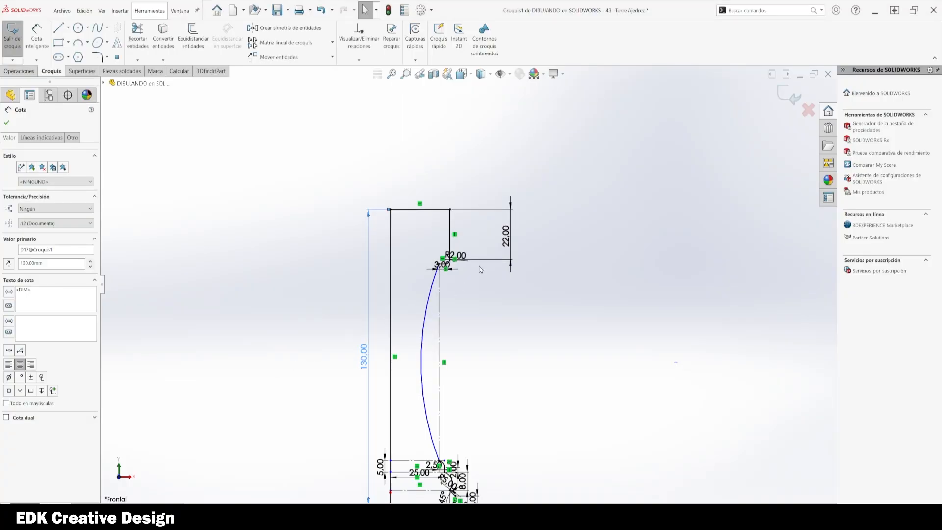
Step: Set the top cap height to 25 mm and exit the sketch to rebuild the rook
{"action": "double_click", "coordinate": [506, 237]}
{"action": "type", "text": "25"}
{"action": "key", "text": "Return"}
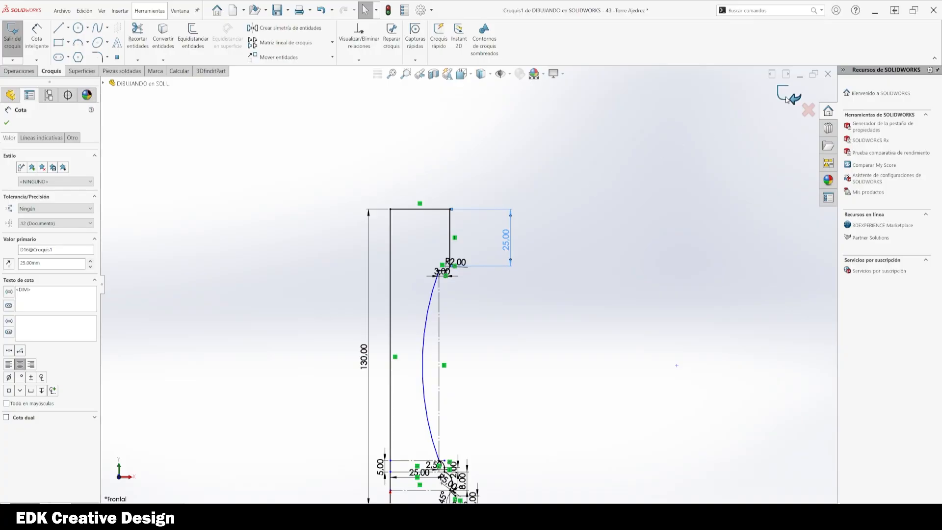
{"action": "left_click", "coordinate": [787, 98]}
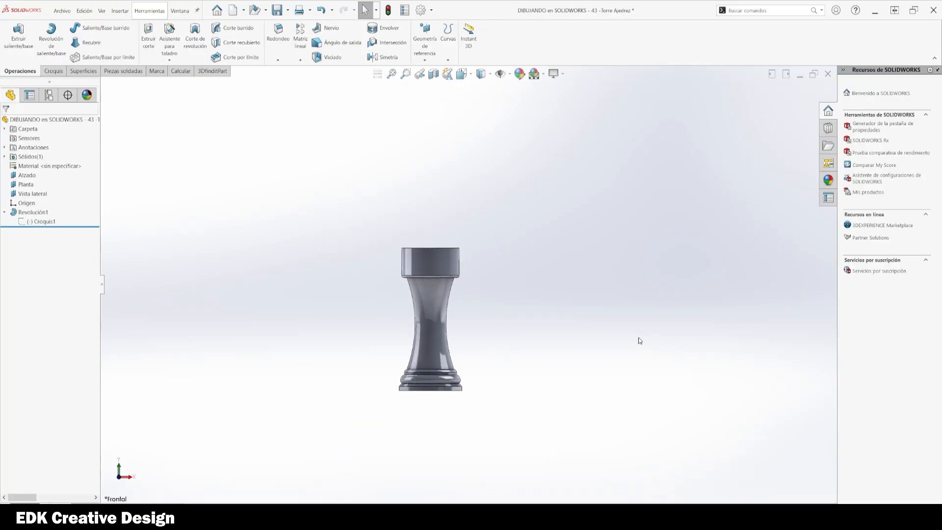
Step: Open a new sketch on the rook's top face, viewed normal to that face
{"action": "scroll", "coordinate": [436, 252], "scroll_direction": "down", "scroll_amount": 3}
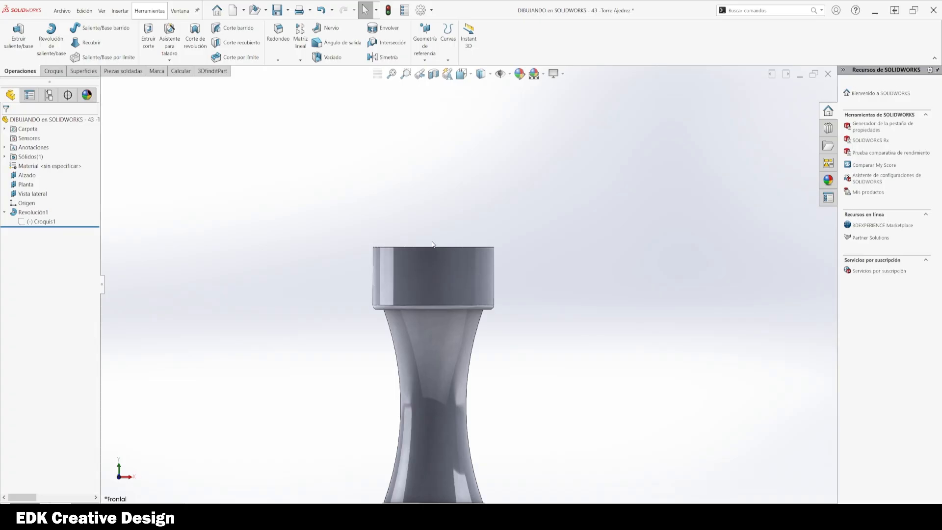
{"action": "middle_click_drag", "start_coordinate": [433, 244], "coordinate": [441, 218]}
{"action": "right_click", "coordinate": [443, 219]}
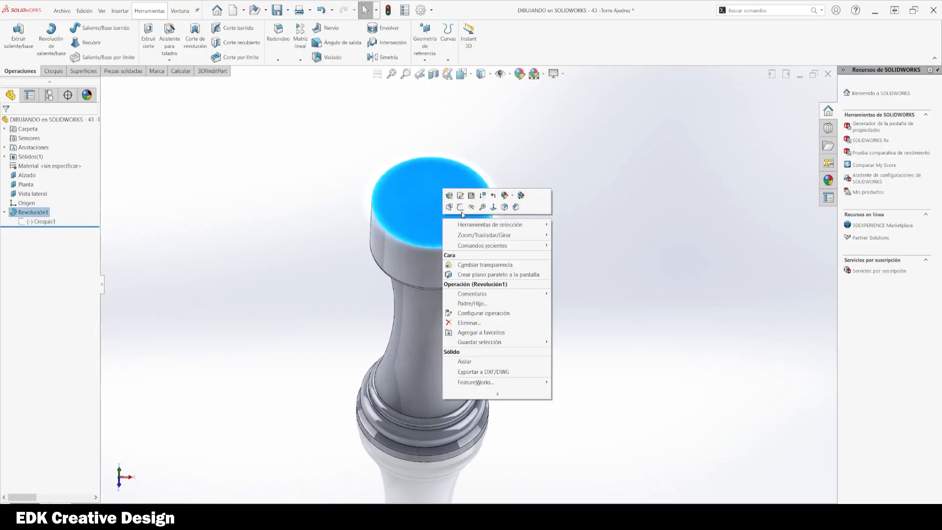
{"action": "left_click", "coordinate": [494, 208]}
{"action": "left_click", "coordinate": [506, 295]}
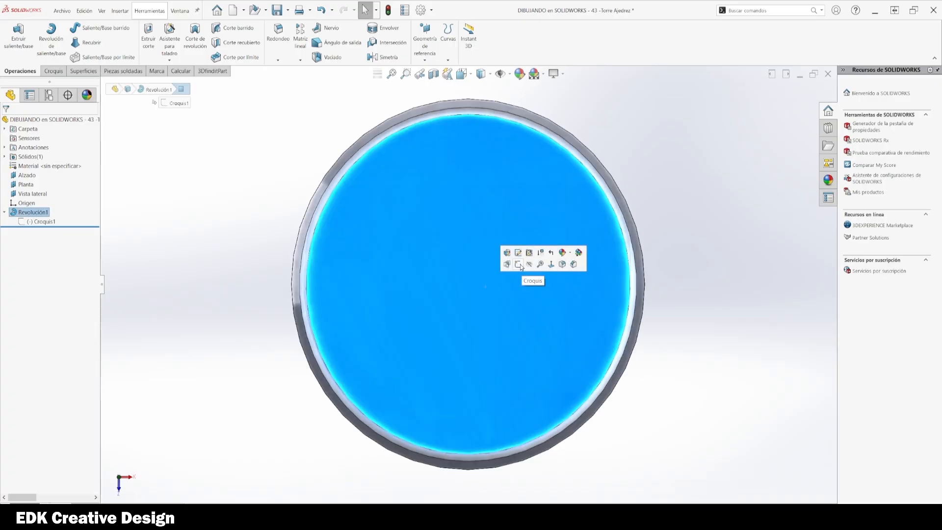
{"action": "left_click", "coordinate": [519, 265]}
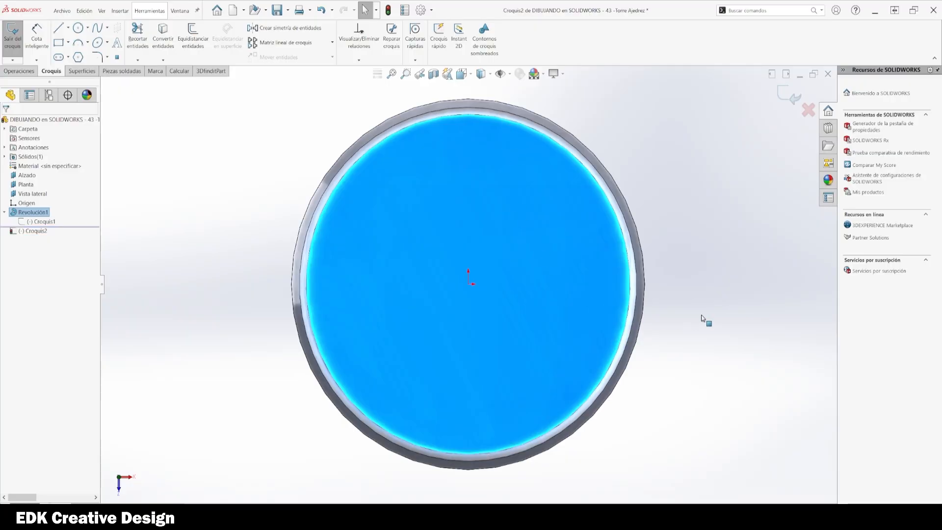
Step: Turn off RealView graphics and ambient occlusion in the display settings
{"action": "left_click", "coordinate": [563, 74]}
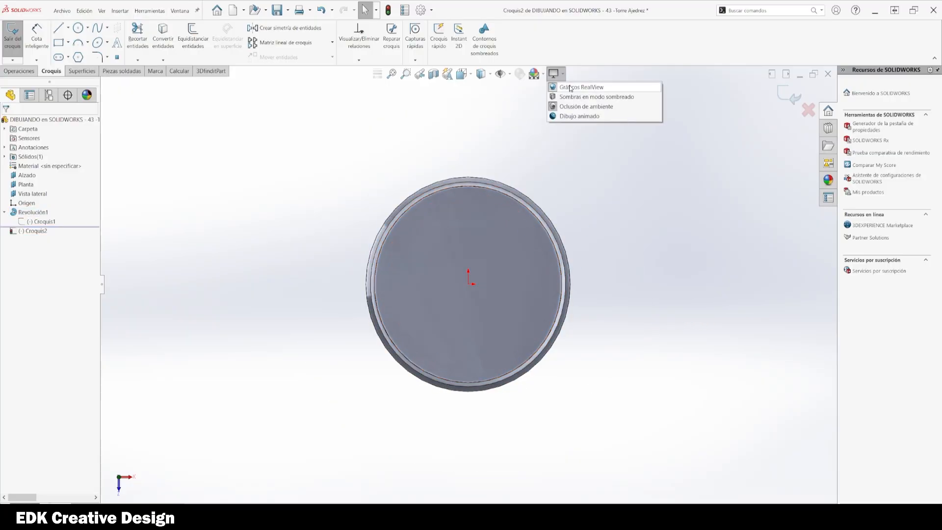
{"action": "left_click", "coordinate": [567, 87]}
{"action": "left_click", "coordinate": [564, 76]}
{"action": "left_click", "coordinate": [569, 107]}
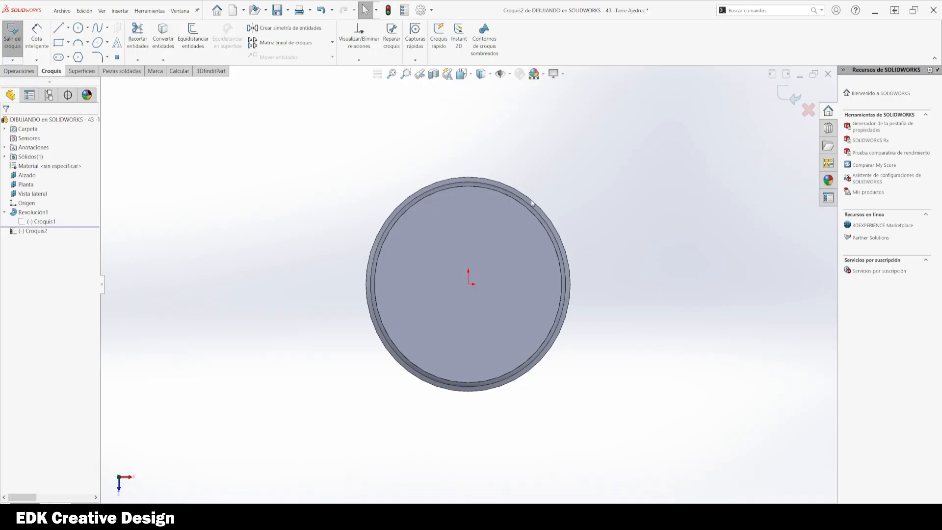
Step: Offset the top face's outer edge inward by 8 mm with Offset Entities, reversing the direction
{"action": "mouse_move", "coordinate": [503, 197]}
{"action": "middle_mouse_down"}
{"action": "mouse_move", "coordinate": [551, 326]}
{"action": "mouse_move", "coordinate": [574, 294]}
{"action": "mouse_move", "coordinate": [582, 259]}
{"action": "middle_mouse_up"}
{"action": "key", "text": "o"}
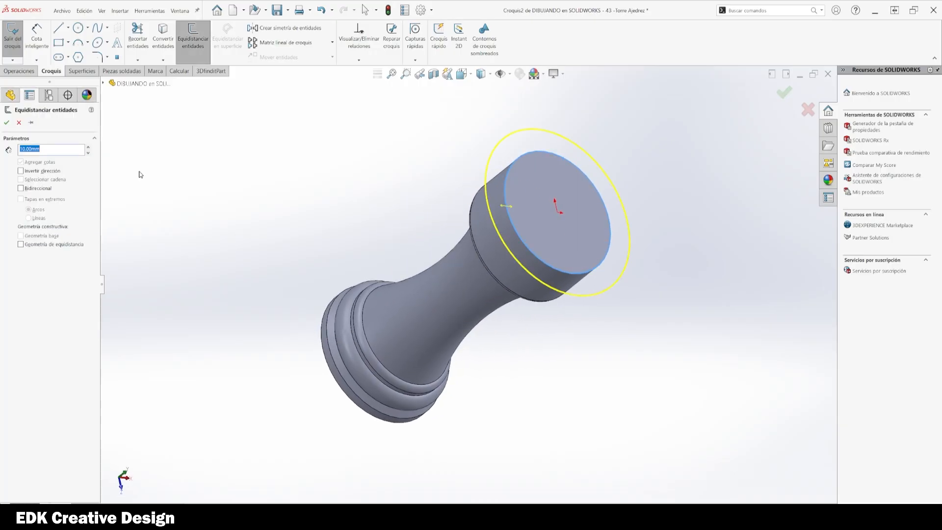
{"action": "left_click", "coordinate": [46, 172]}
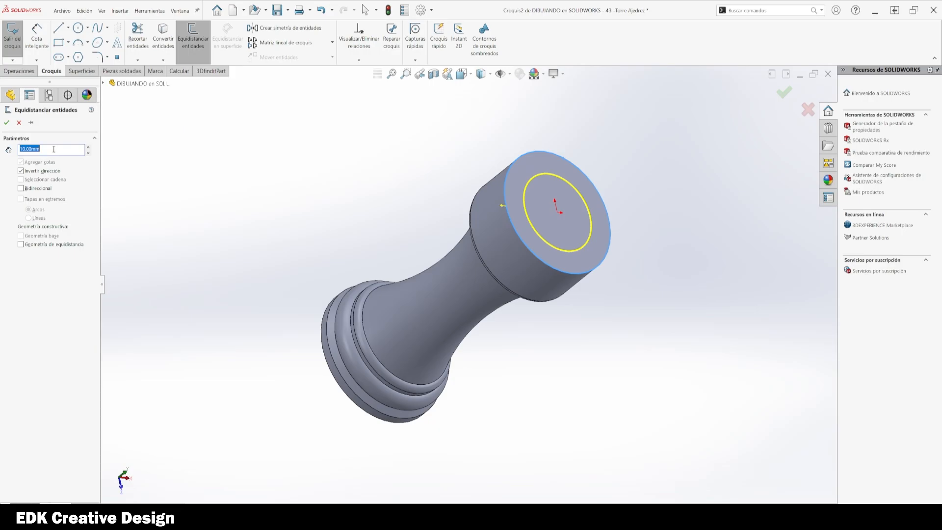
{"action": "type", "text": "5"}
{"action": "key", "text": "Return"}
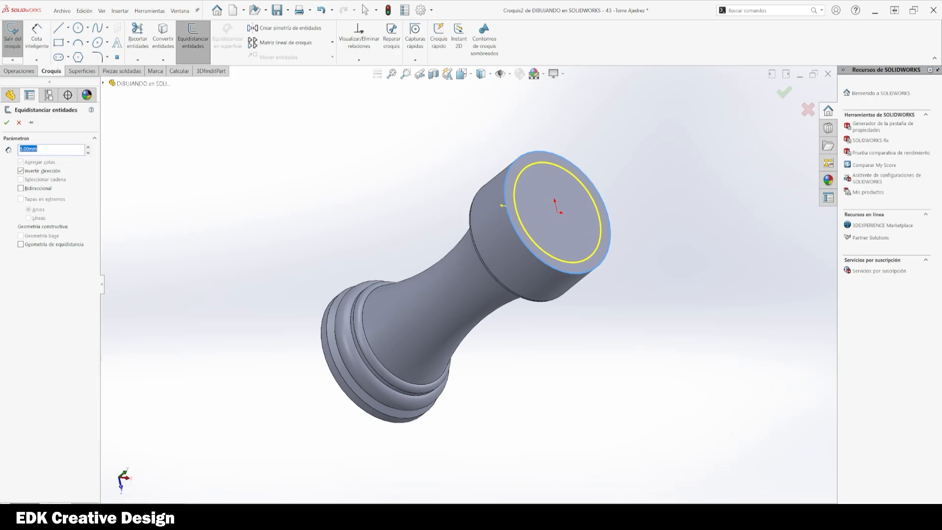
{"action": "type", "text": "8"}
{"action": "key", "text": "Return"}
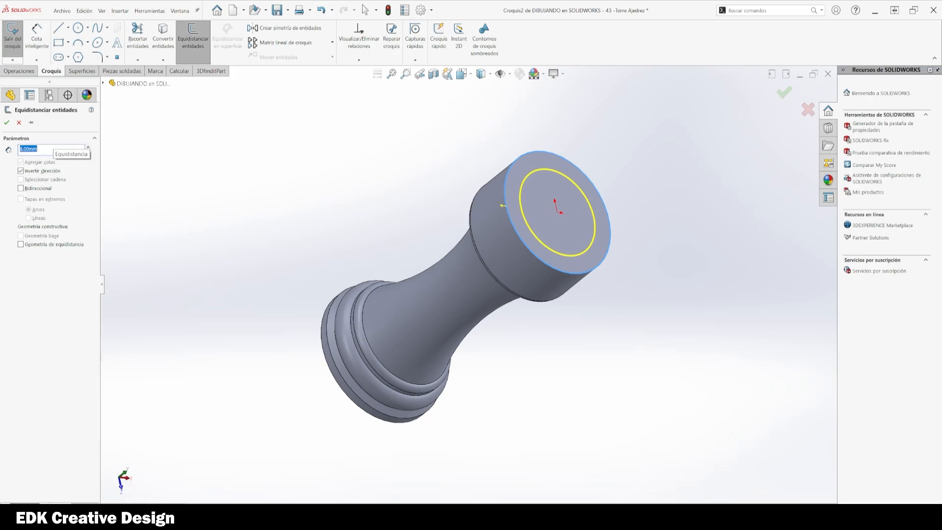
{"action": "left_click", "coordinate": [6, 122]}
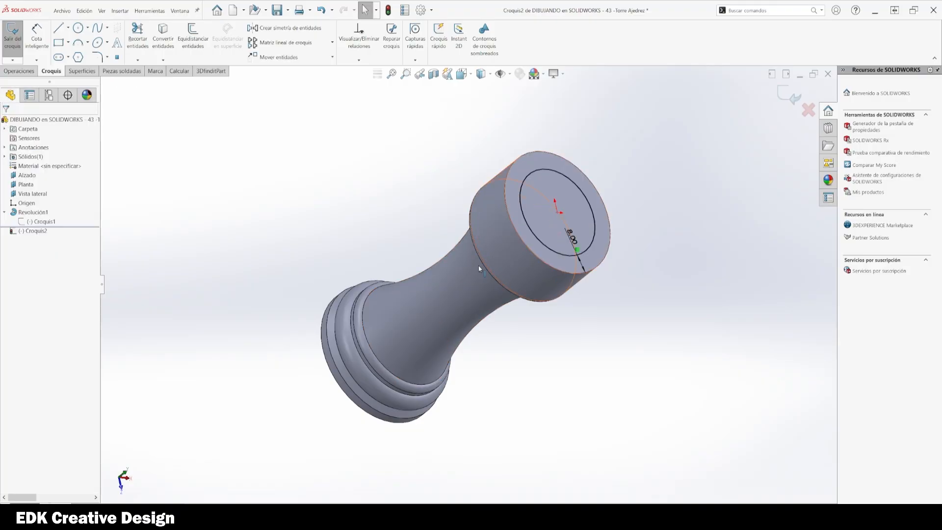
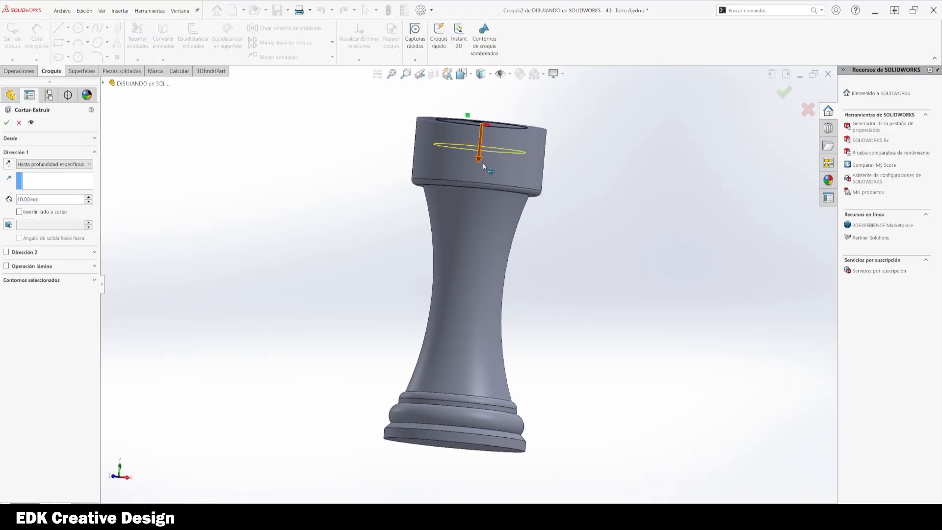
Step: Cut-extrude the inner circle of the rook's top face to a depth of 23 mm
{"action": "left_click_drag", "start_coordinate": [483, 166], "coordinate": [477, 184]}
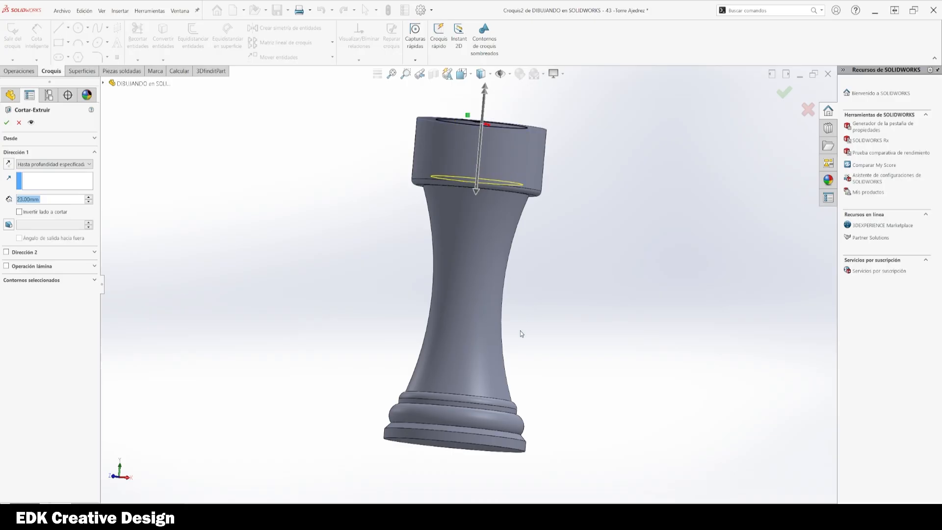
{"action": "key", "text": "space"}
{"action": "left_click", "coordinate": [316, 343]}
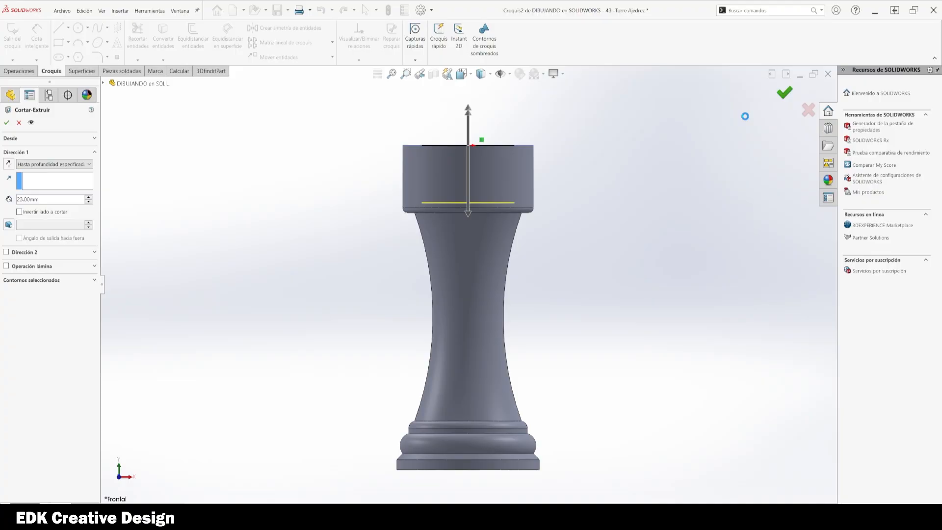
{"action": "middle_click_drag", "start_coordinate": [563, 263], "coordinate": [540, 243]}
Step: Open a new sketch on the rook's top rim face, viewed normal to it, and start a line
{"action": "left_click", "coordinate": [517, 201]}
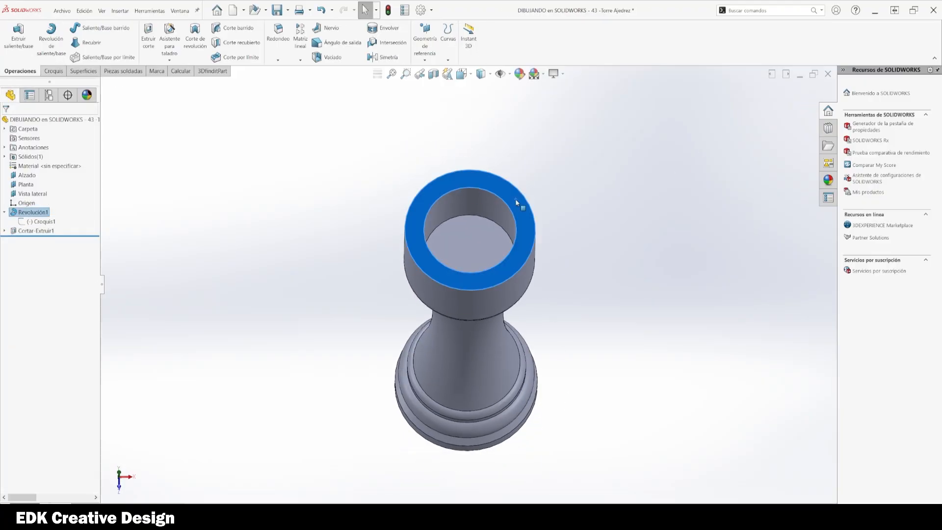
{"action": "right_click", "coordinate": [516, 202]}
{"action": "left_click", "coordinate": [567, 188]}
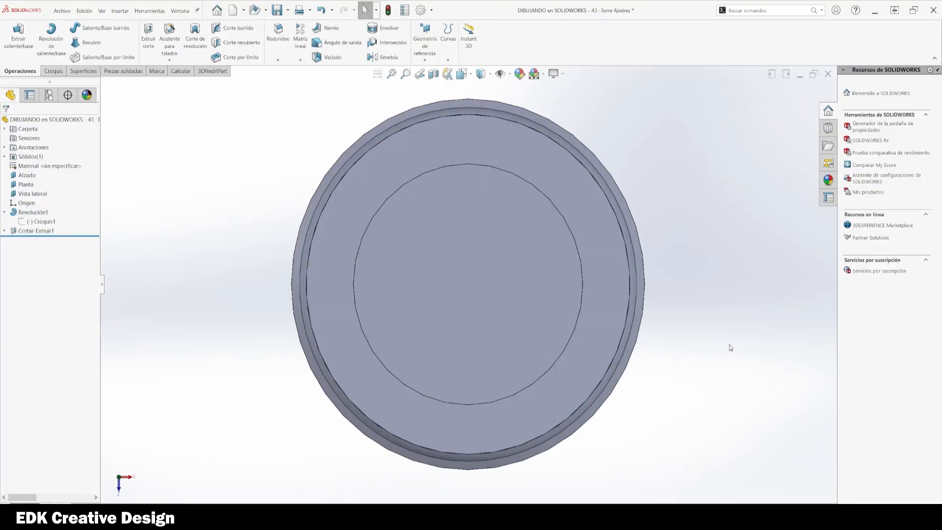
{"action": "left_click", "coordinate": [491, 143]}
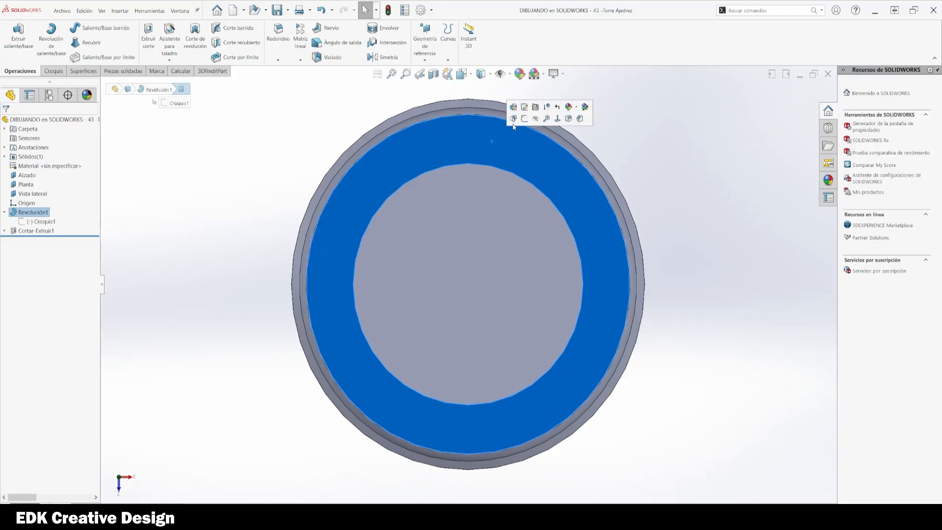
{"action": "left_click", "coordinate": [754, 418]}
{"action": "key", "text": "l"}
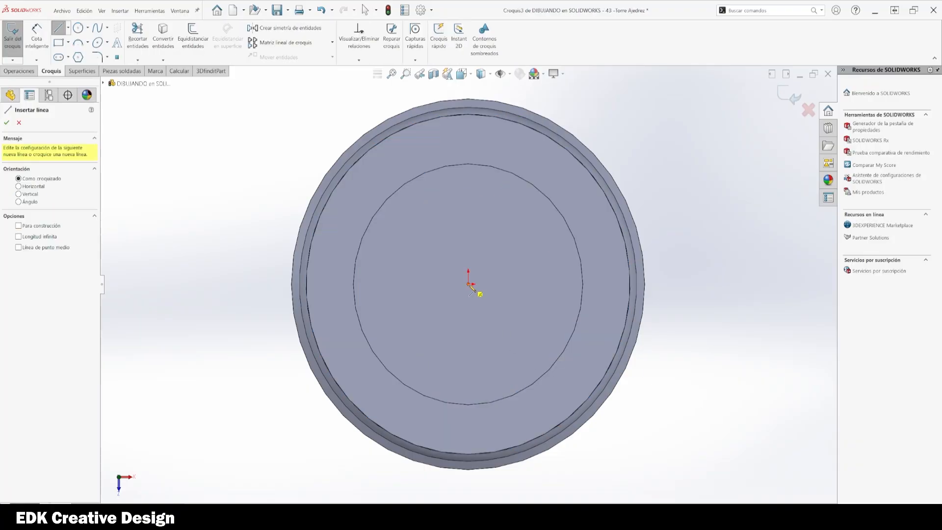
Step: Sketch a vertical line from the top face's centre past its outer edge and make it construction geometry
{"action": "left_click", "coordinate": [469, 284]}
{"action": "middle_click_drag", "start_coordinate": [519, 247], "coordinate": [519, 330], "text": "ctrl"}
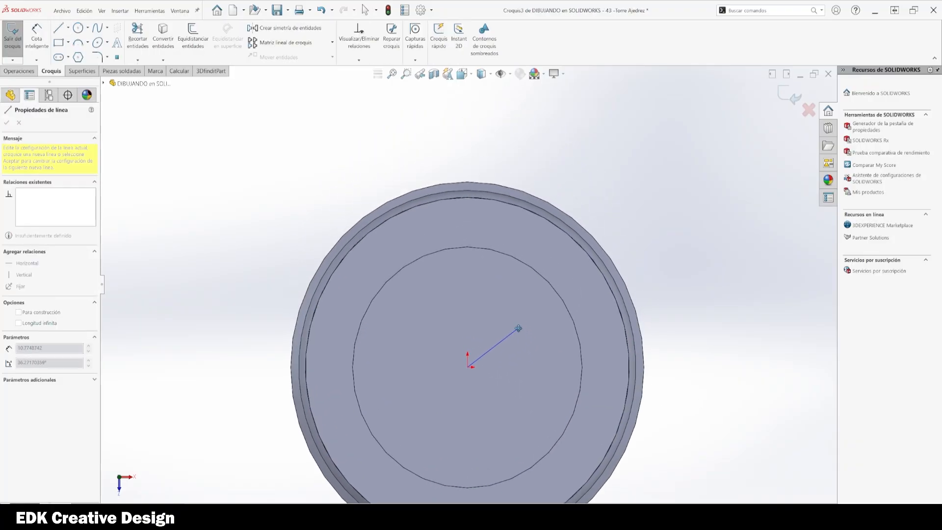
{"action": "left_click", "coordinate": [469, 150]}
{"action": "key", "text": "Escape"}
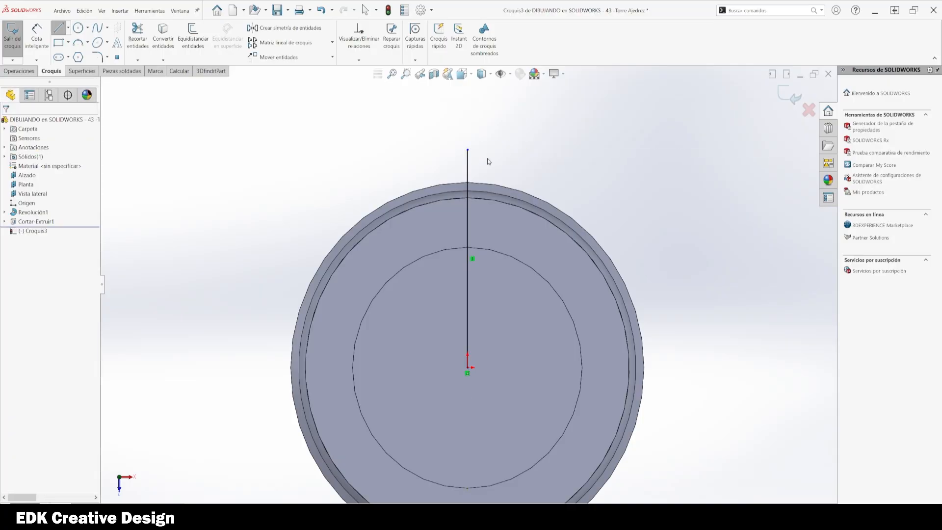
{"action": "left_click", "coordinate": [467, 162]}
{"action": "left_click", "coordinate": [499, 137]}
{"action": "left_click", "coordinate": [754, 257]}
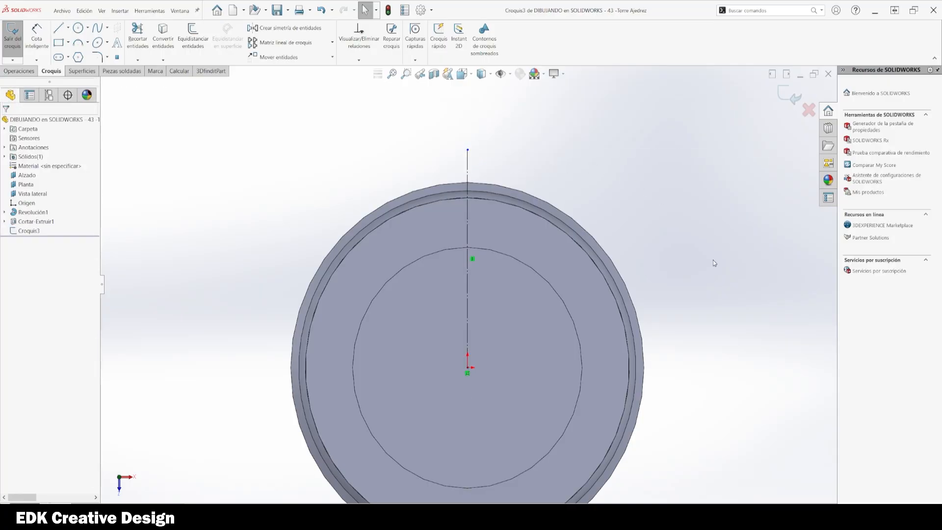
Step: Sketch an angled line from the centre out past the rim, to the right of the vertical line
{"action": "key", "text": "l"}
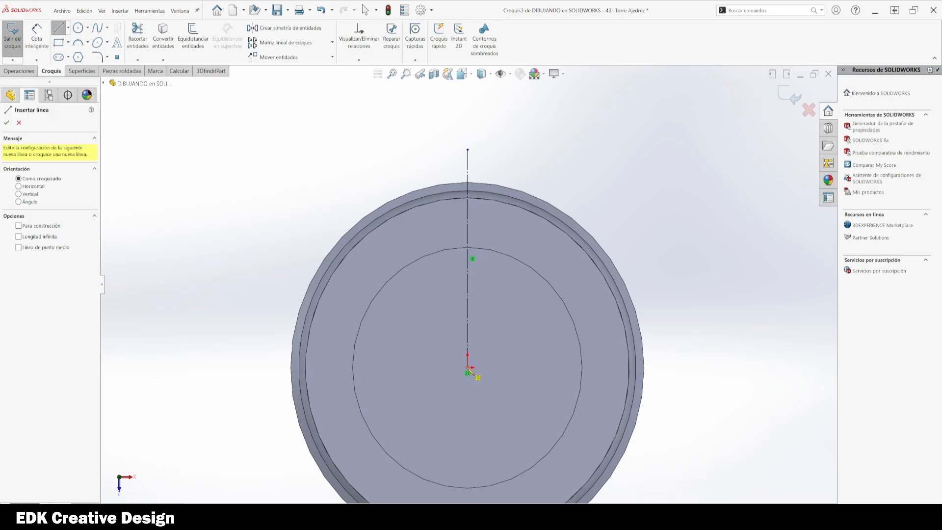
{"action": "left_click", "coordinate": [468, 367]}
{"action": "left_click", "coordinate": [566, 154]}
{"action": "key", "text": "Escape"}
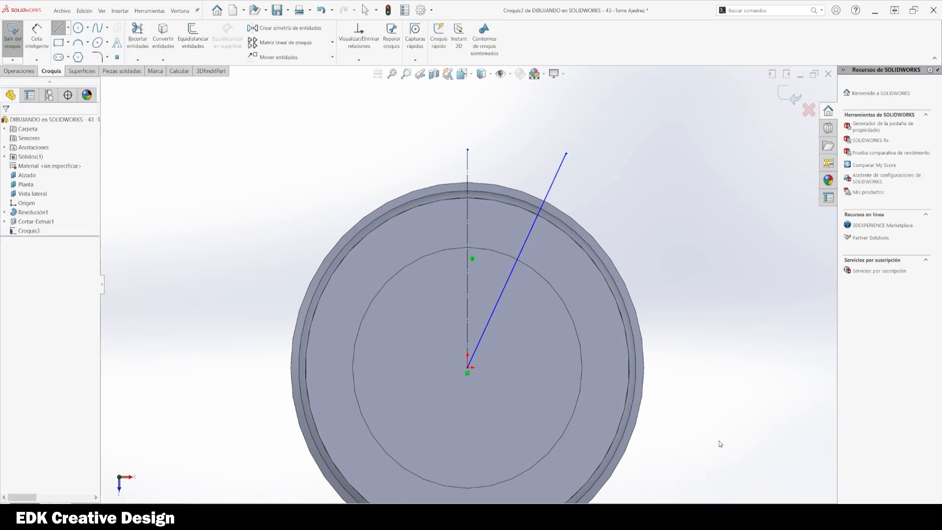
Step: Add an angular dimension between the angled line and the vertical construction line
{"action": "key", "text": "d"}
{"action": "left_click", "coordinate": [494, 307]}
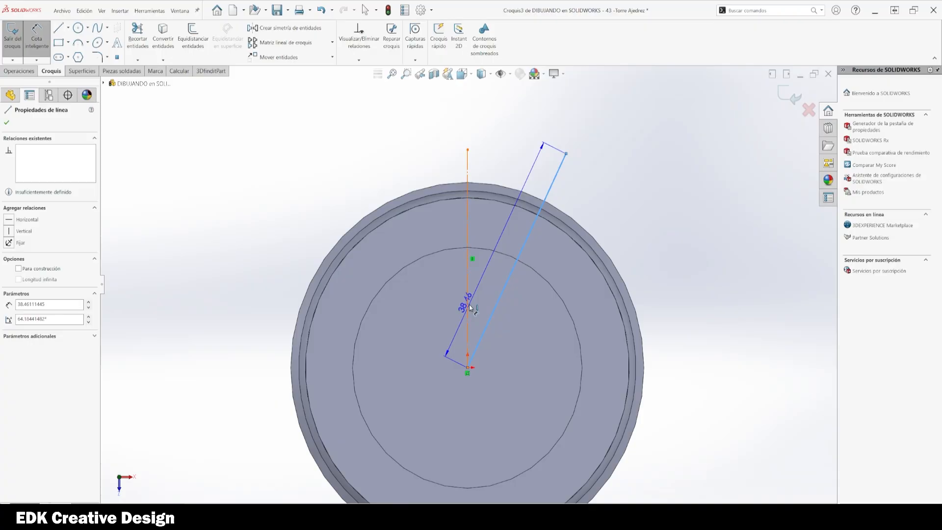
{"action": "left_click", "coordinate": [468, 304]}
{"action": "left_click", "coordinate": [519, 142]}
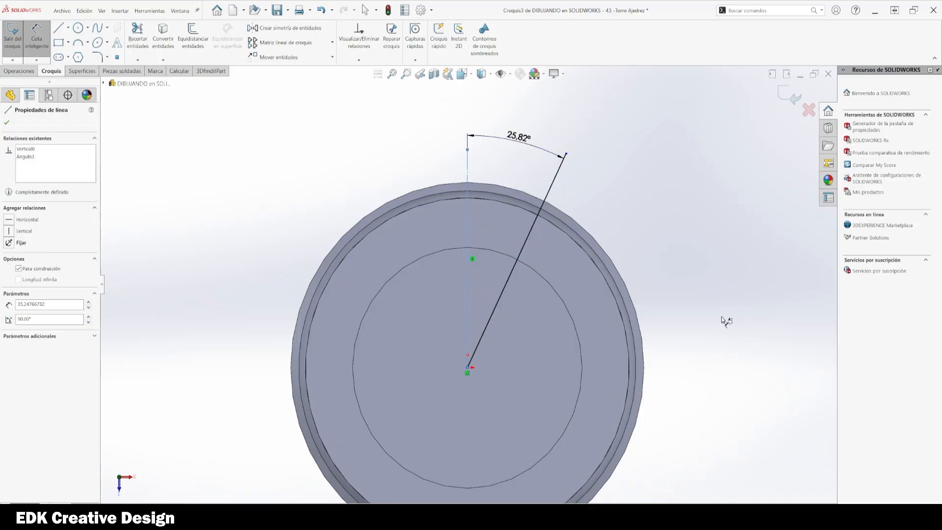
{"action": "key", "text": "Escape"}
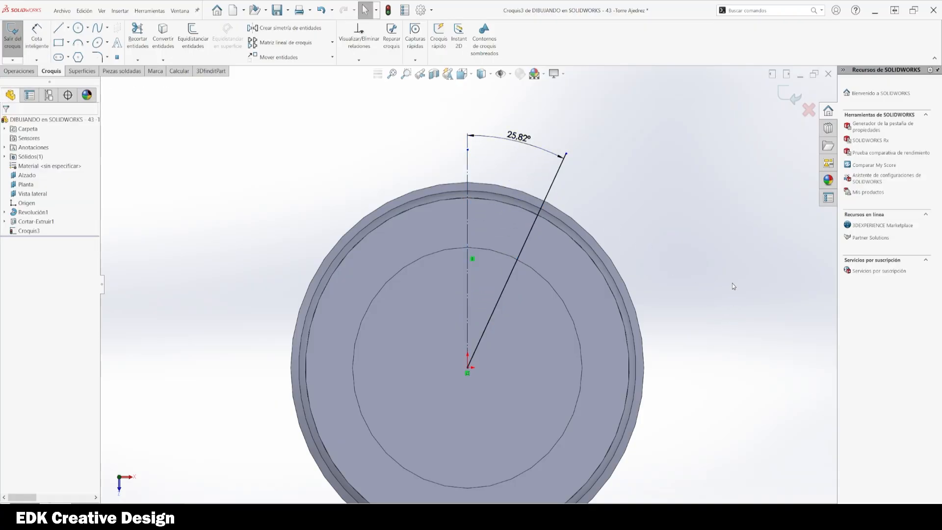
Step: Set the angle between the two lines to 45°
{"action": "key", "text": "ctrl+s"}
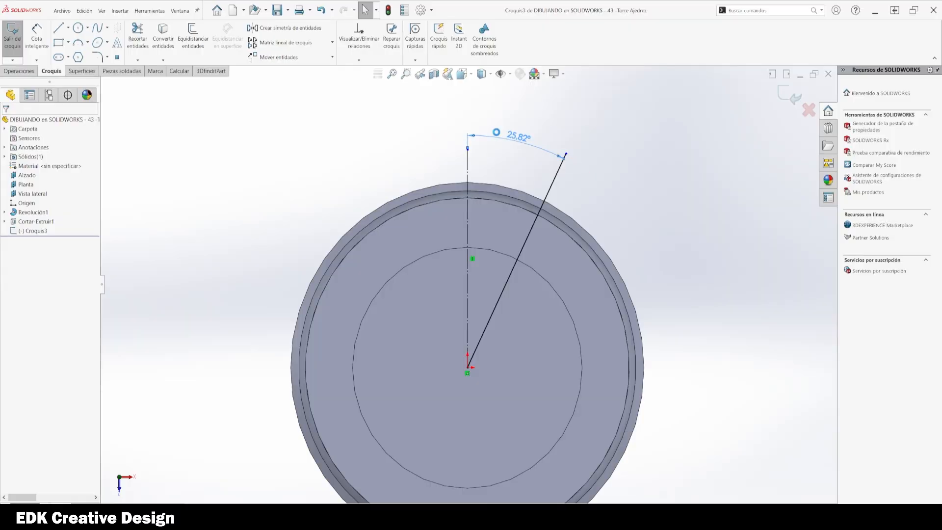
{"action": "double_click", "coordinate": [497, 135]}
{"action": "type", "text": "45"}
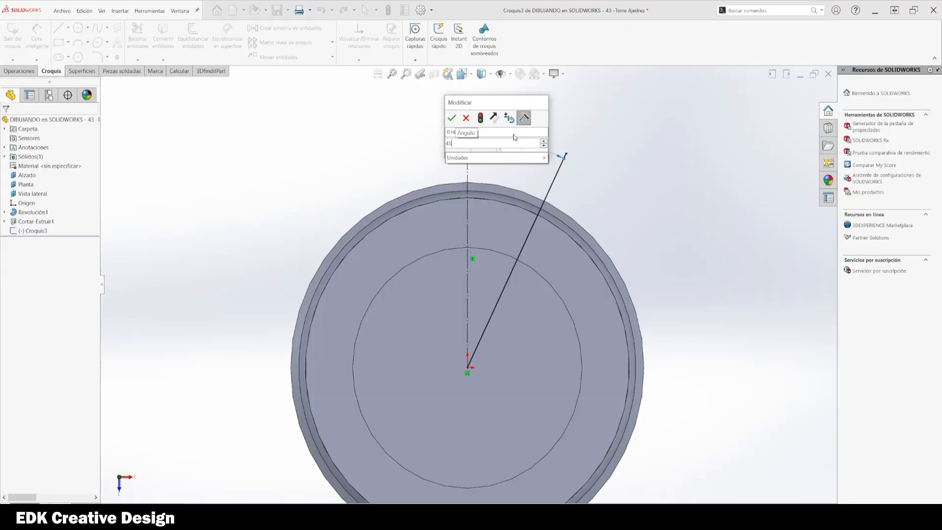
{"action": "key", "text": "Return"}
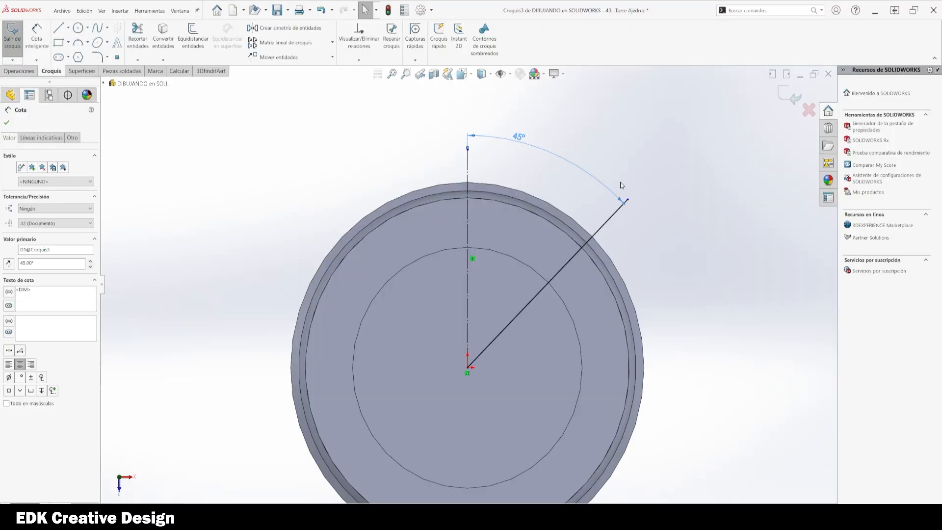
Step: Set the angle dimension to 15°
{"action": "double_click", "coordinate": [515, 137]}
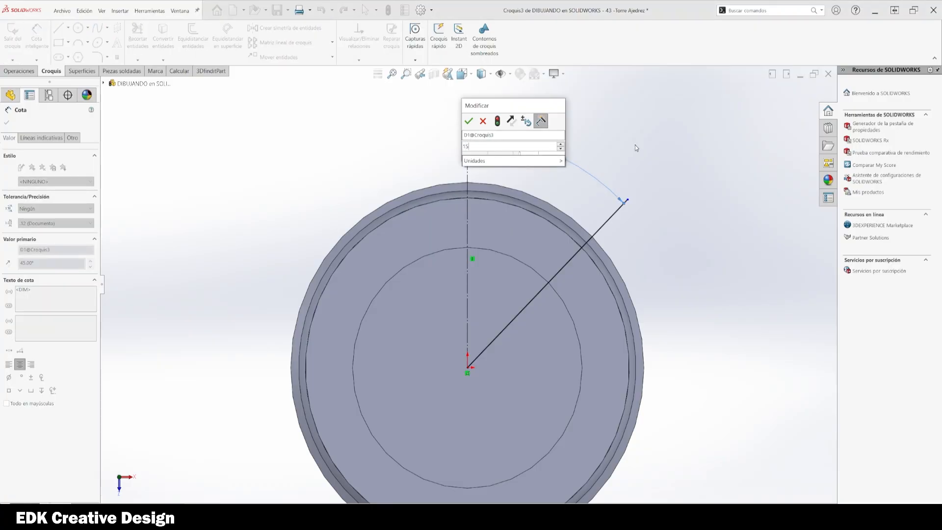
{"action": "key", "text": "Return"}
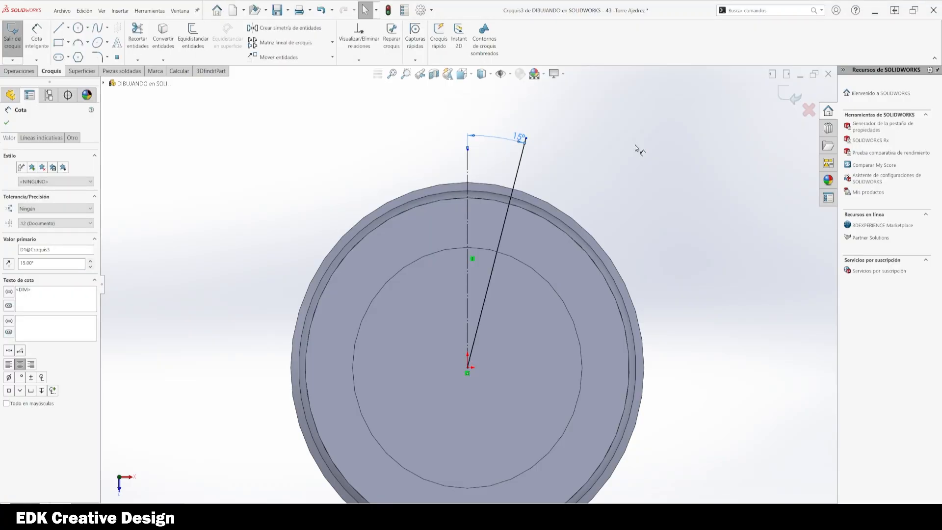
Step: Set the angle dimension to 20°
{"action": "double_click", "coordinate": [524, 139]}
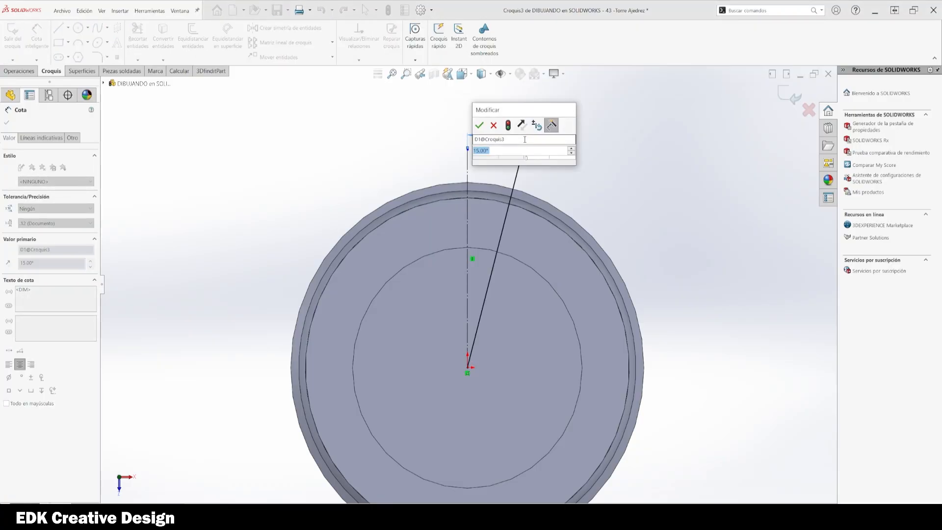
{"action": "type", "text": "20"}
{"action": "key", "text": "Return"}
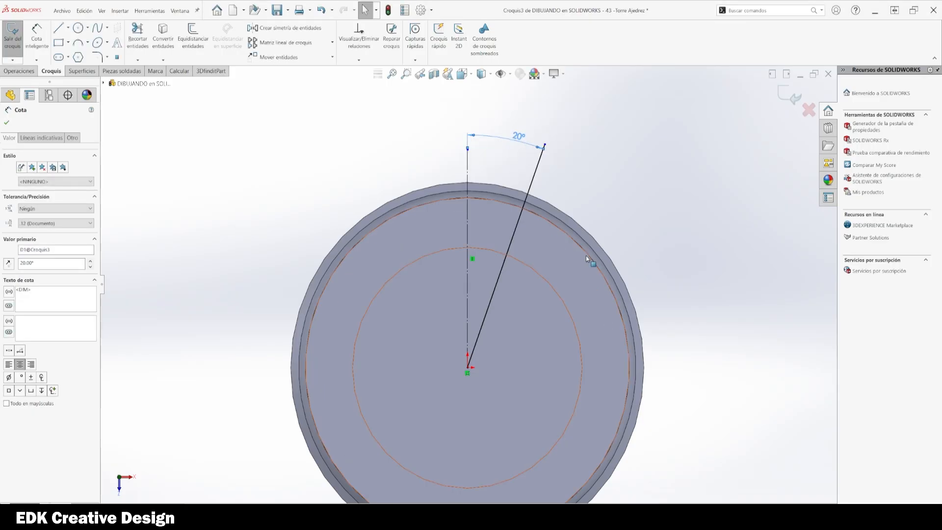
{"action": "key", "text": "z"}
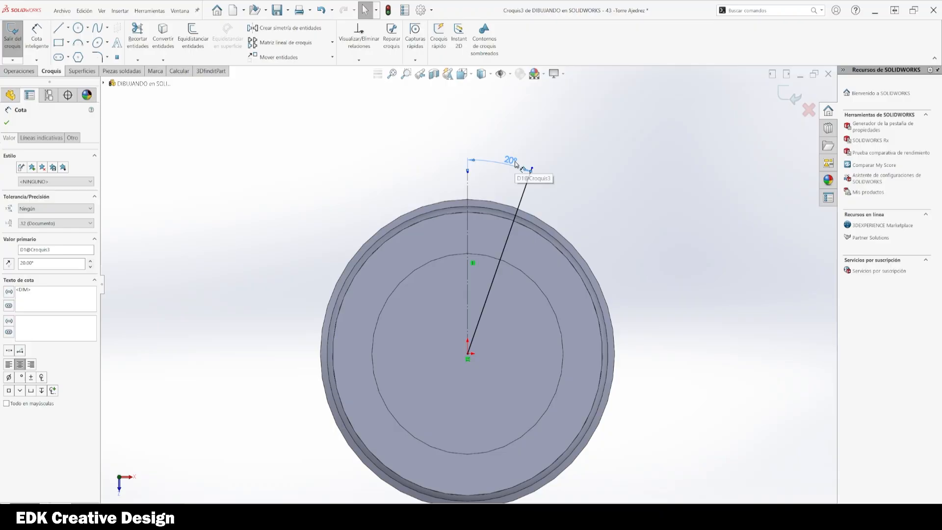
{"action": "left_click", "coordinate": [786, 97]}
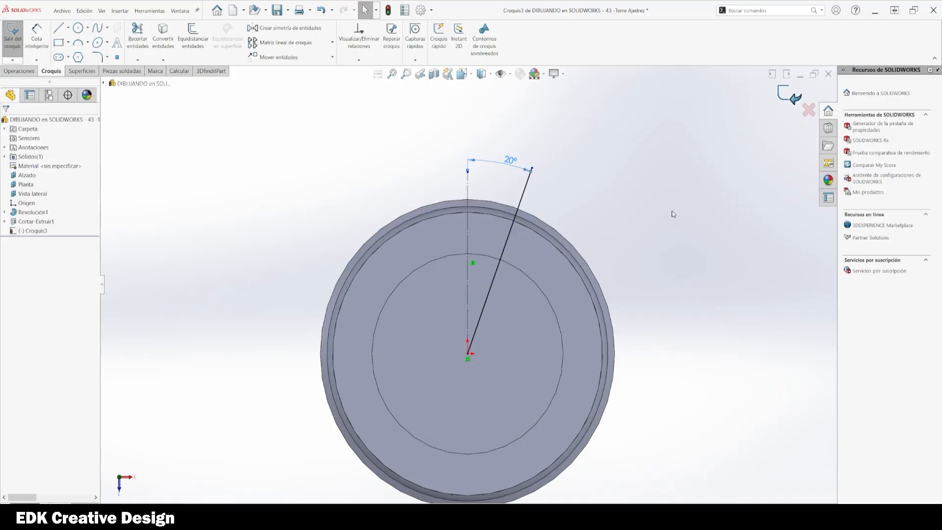
{"action": "left_click", "coordinate": [31, 232]}
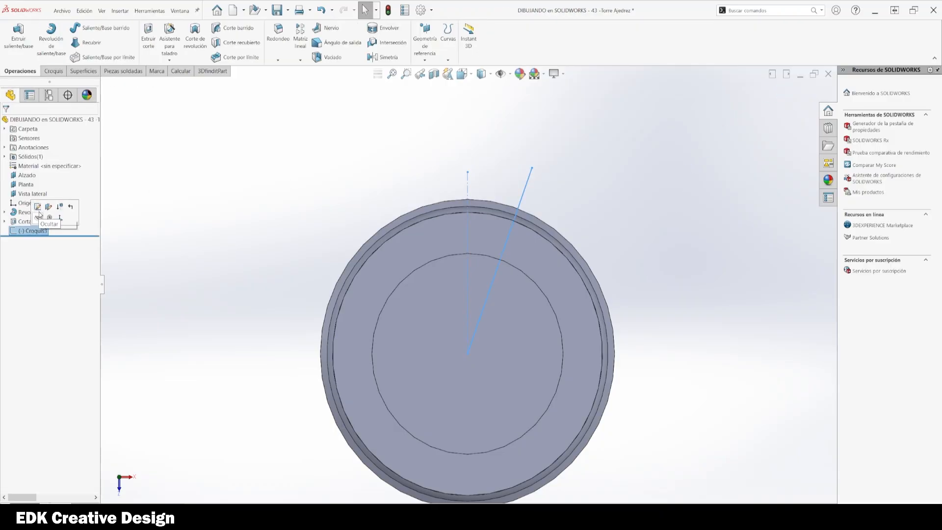
{"action": "left_click", "coordinate": [37, 208]}
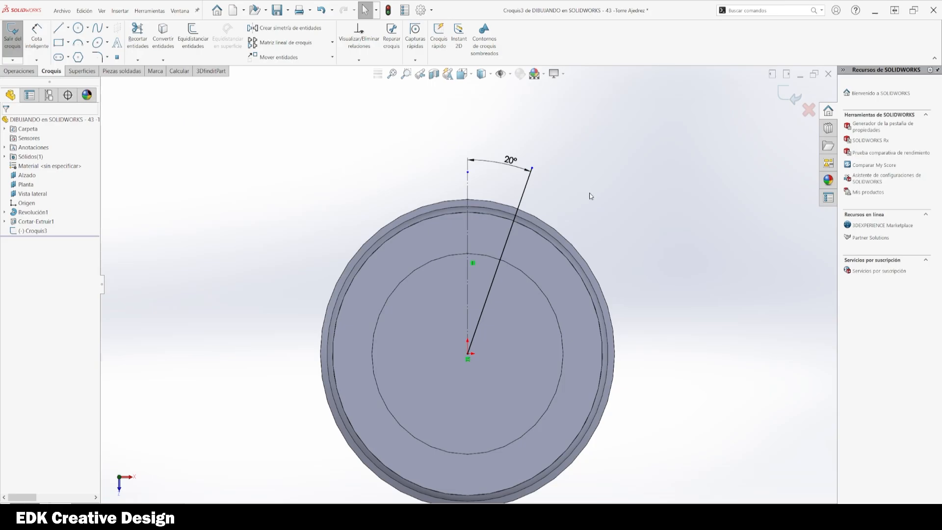
Step: Mirror the angled line about the vertical construction line
{"action": "left_click_drag", "start_coordinate": [592, 195], "coordinate": [432, 196]}
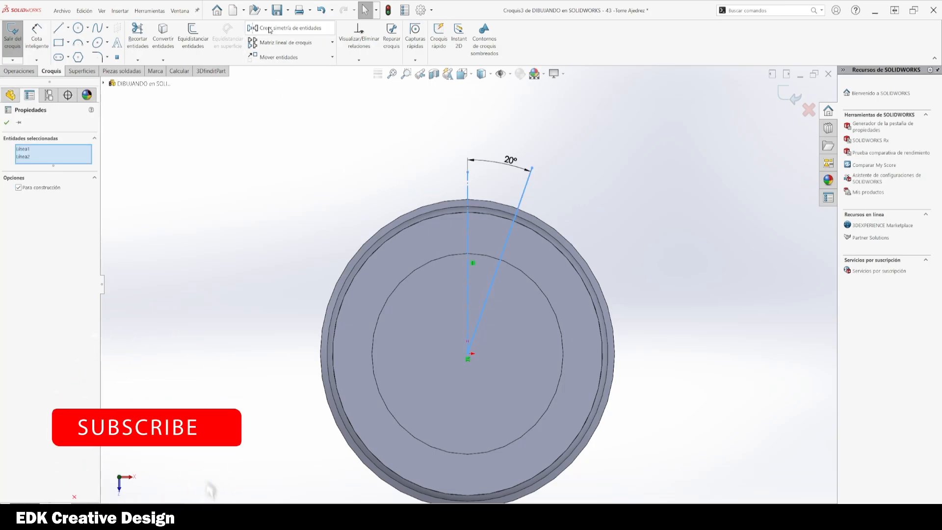
{"action": "left_click", "coordinate": [285, 27]}
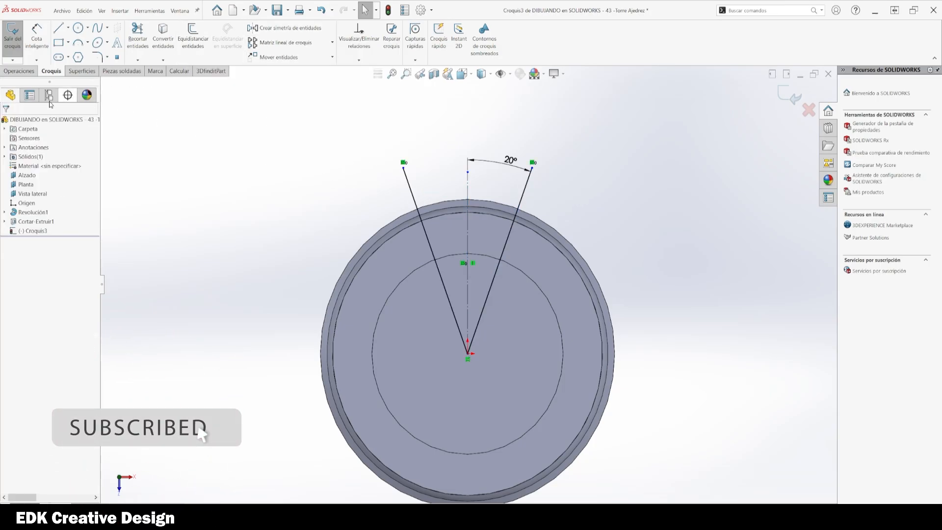
Step: Trim the two angled lines so only the segments between the rim's two circles remain
{"action": "scroll", "coordinate": [481, 206], "scroll_direction": "down", "scroll_amount": 3}
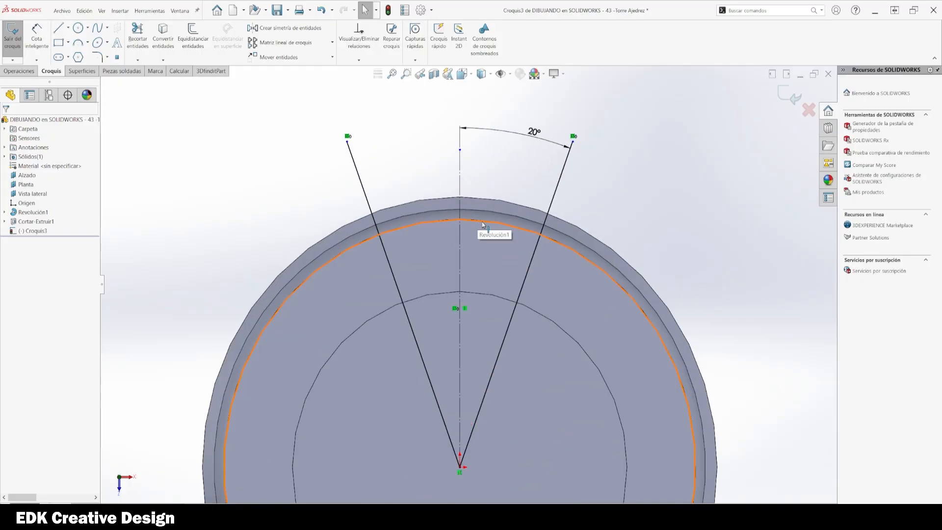
{"action": "left_click", "coordinate": [478, 220]}
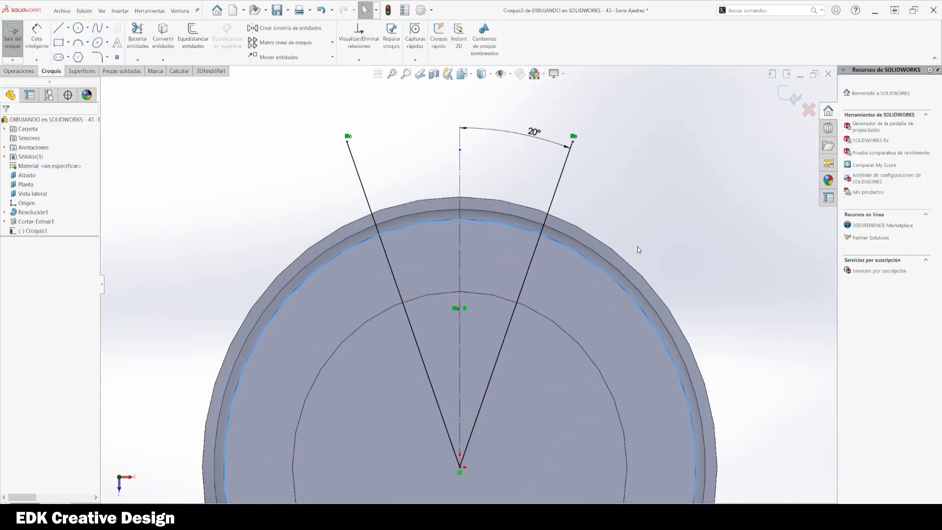
{"action": "left_click", "coordinate": [489, 295]}
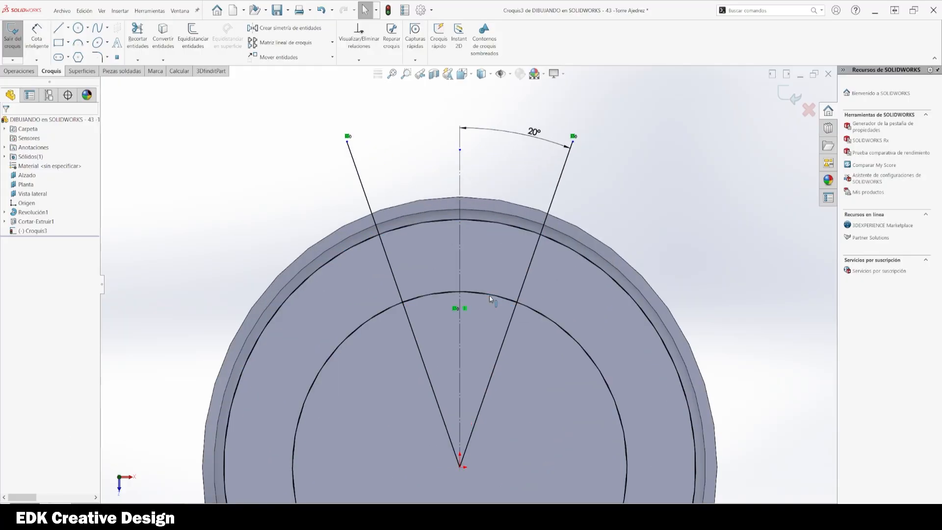
{"action": "left_click", "coordinate": [138, 35]}
{"action": "mouse_move", "coordinate": [275, 175]}
{"action": "left_mouse_down"}
{"action": "mouse_move", "coordinate": [511, 187]}
{"action": "mouse_move", "coordinate": [579, 209]}
{"action": "mouse_move", "coordinate": [539, 374]}
{"action": "mouse_move", "coordinate": [395, 418]}
{"action": "mouse_move", "coordinate": [370, 352]}
{"action": "mouse_move", "coordinate": [386, 355]}
{"action": "left_mouse_up"}
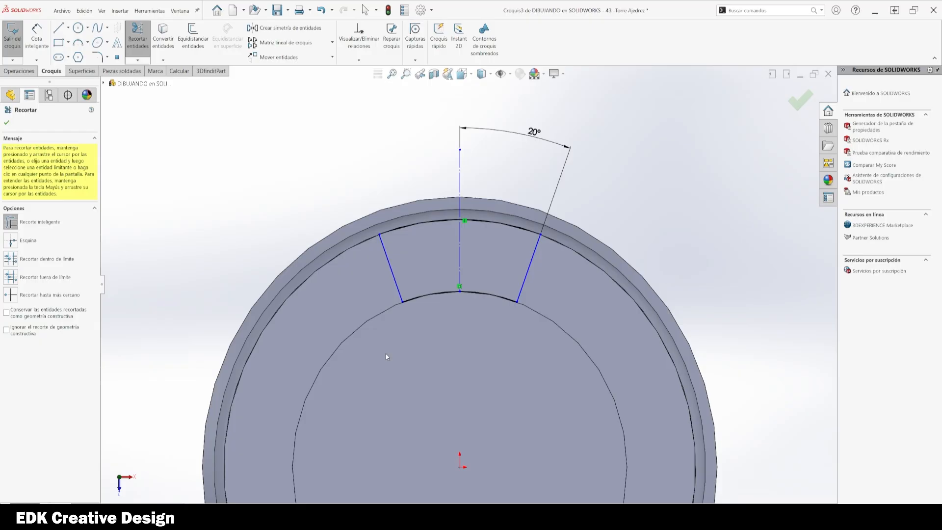
{"action": "scroll", "coordinate": [594, 322], "scroll_direction": "up", "scroll_amount": 5}
{"action": "scroll", "coordinate": [470, 302], "scroll_direction": "down", "scroll_amount": 6}
{"action": "key", "text": "Escape"}
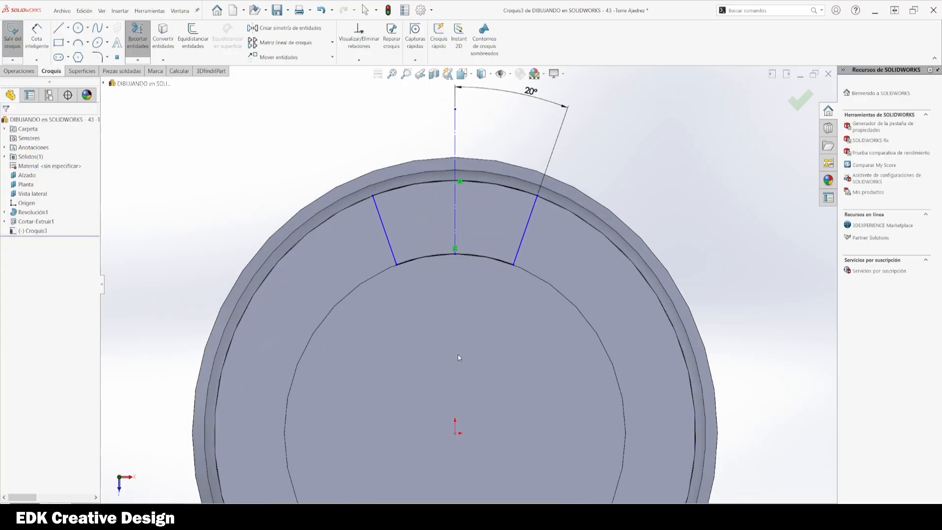
Step: Dimension the angle between the two trimmed notch side lines
{"action": "key", "text": "d"}
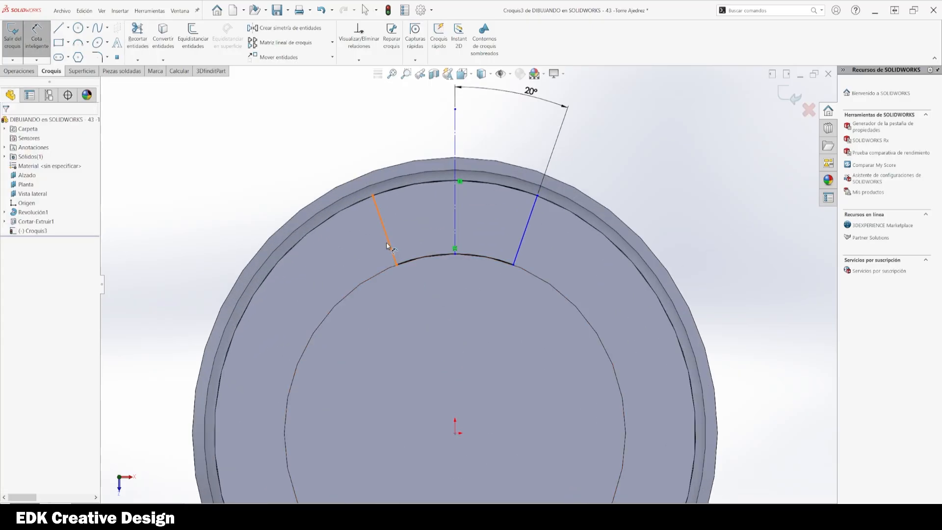
{"action": "left_click", "coordinate": [526, 225]}
{"action": "left_click", "coordinate": [388, 240]}
{"action": "scroll", "coordinate": [467, 281], "scroll_direction": "up", "scroll_amount": 3}
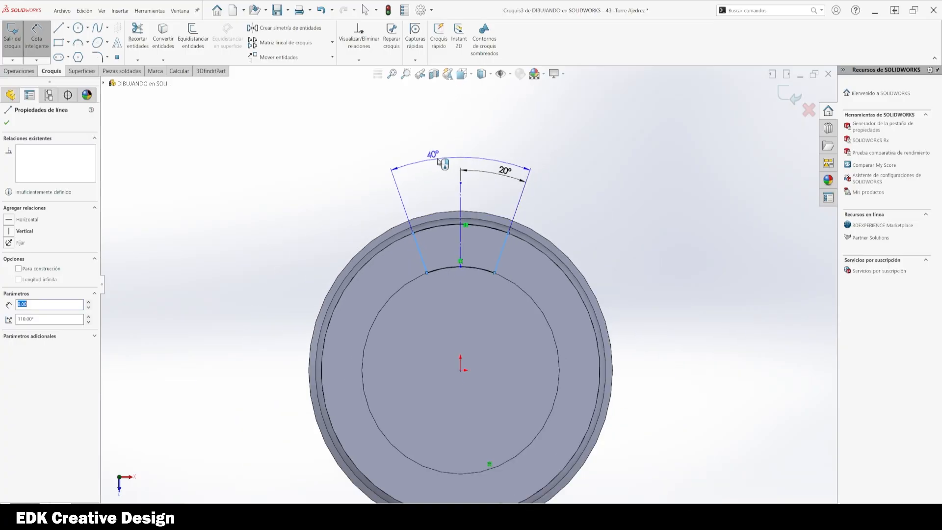
{"action": "left_click", "coordinate": [465, 150]}
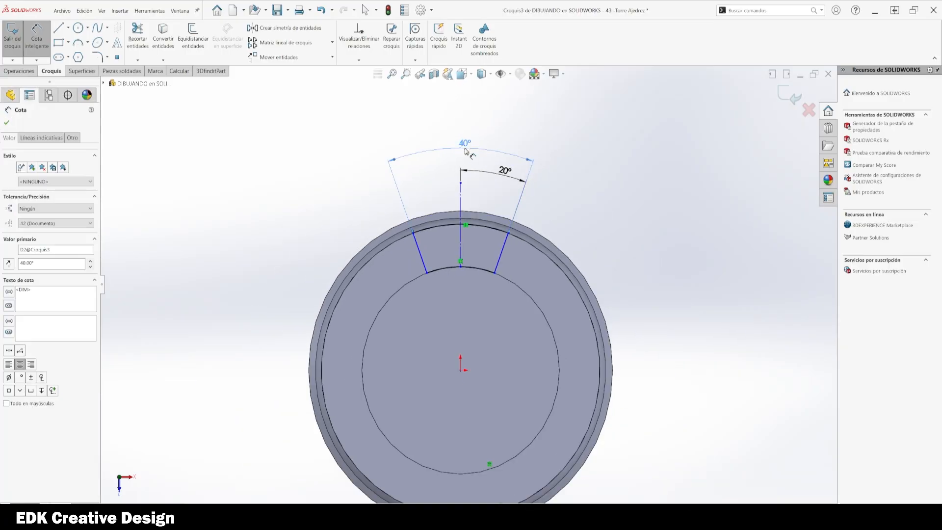
{"action": "key", "text": "Escape"}
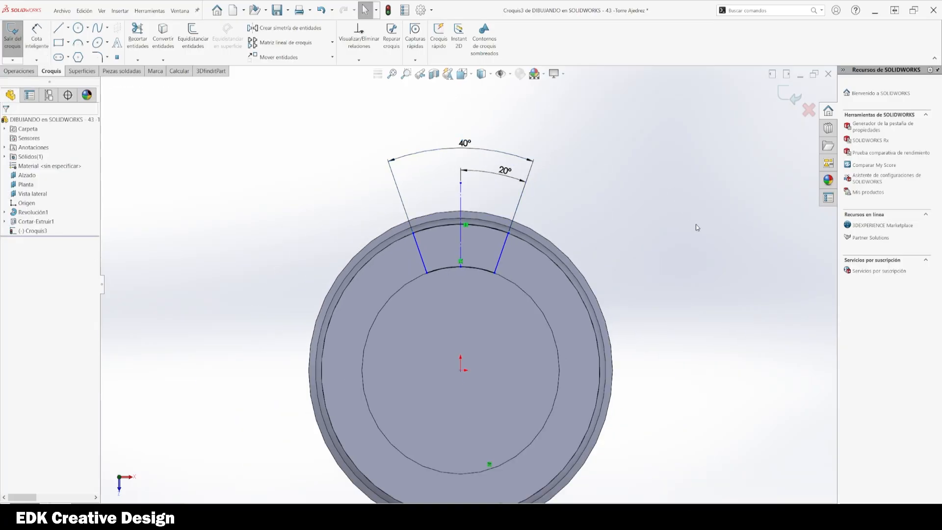
Step: Save the part and fully define the right notch side line with Fully Define Sketch
{"action": "key", "text": "ctrl+s"}
{"action": "right_click_drag", "start_coordinate": [699, 387], "coordinate": [696, 344]}
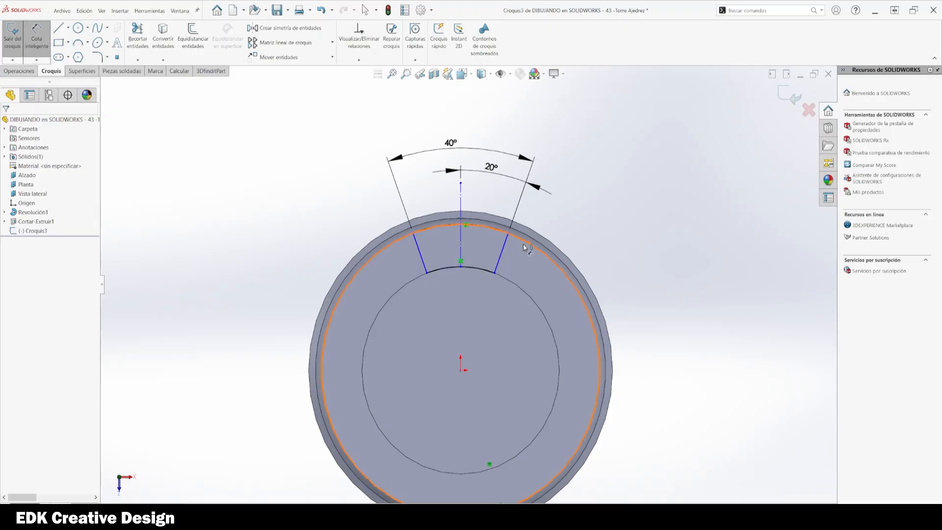
{"action": "key", "text": "Escape"}
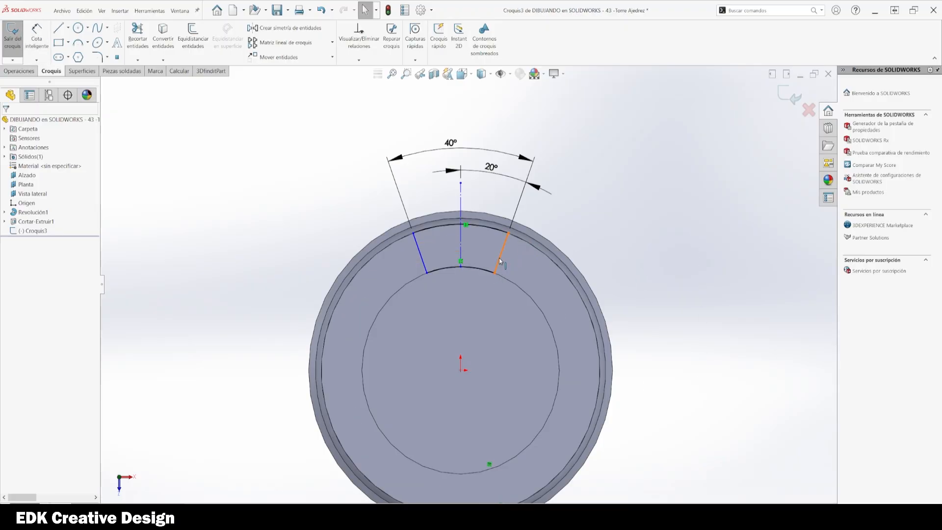
{"action": "right_click", "coordinate": [500, 260]}
{"action": "left_click", "coordinate": [540, 381]}
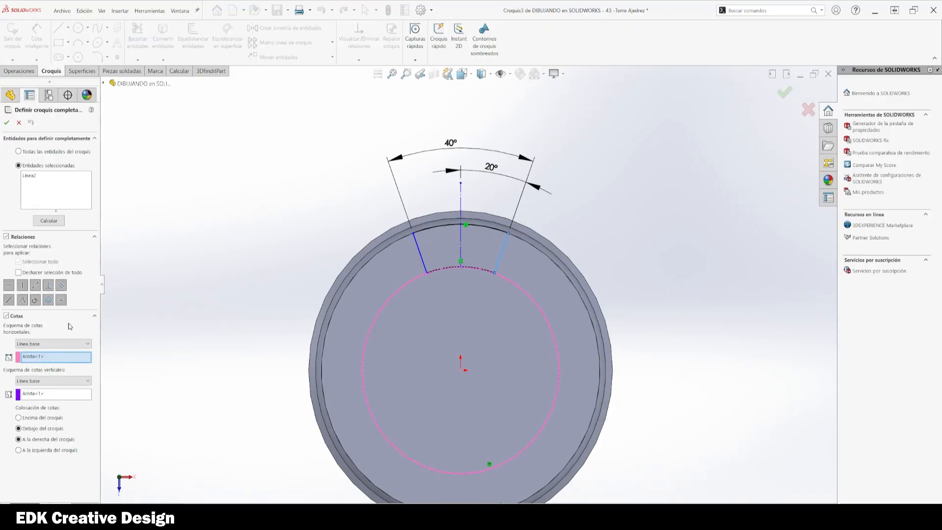
{"action": "left_click", "coordinate": [47, 222]}
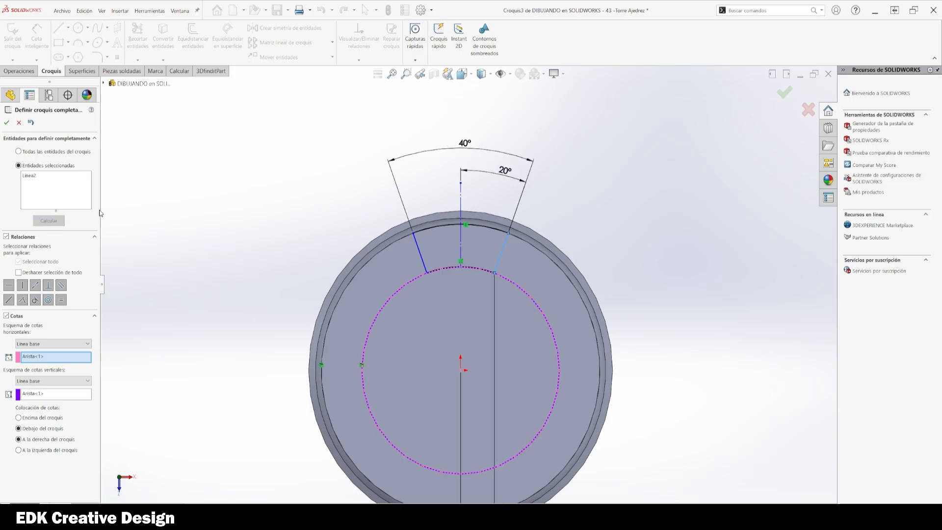
{"action": "left_click", "coordinate": [18, 123]}
Step: Fully define the left notch side line with Fully Define Sketch and save the part
{"action": "right_click", "coordinate": [233, 256]}
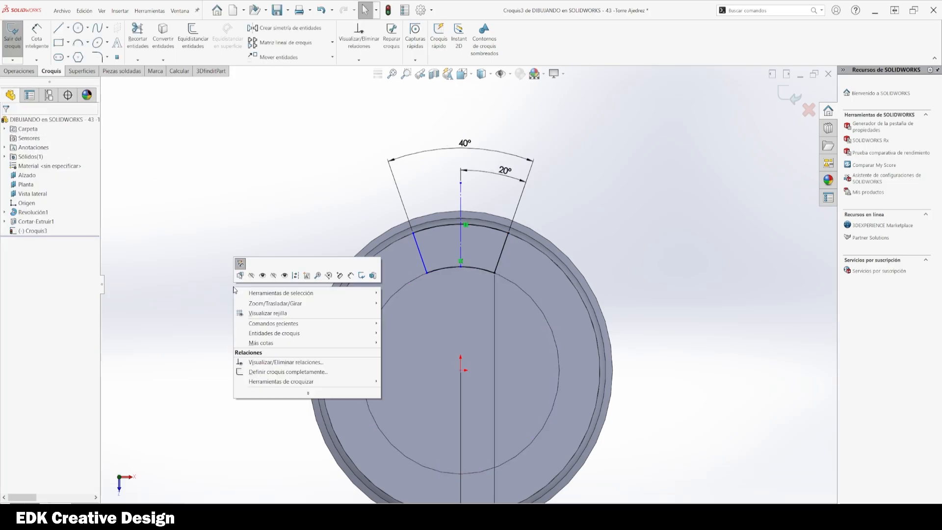
{"action": "key", "text": "Escape"}
{"action": "left_click", "coordinate": [421, 253]}
{"action": "right_click", "coordinate": [420, 252]}
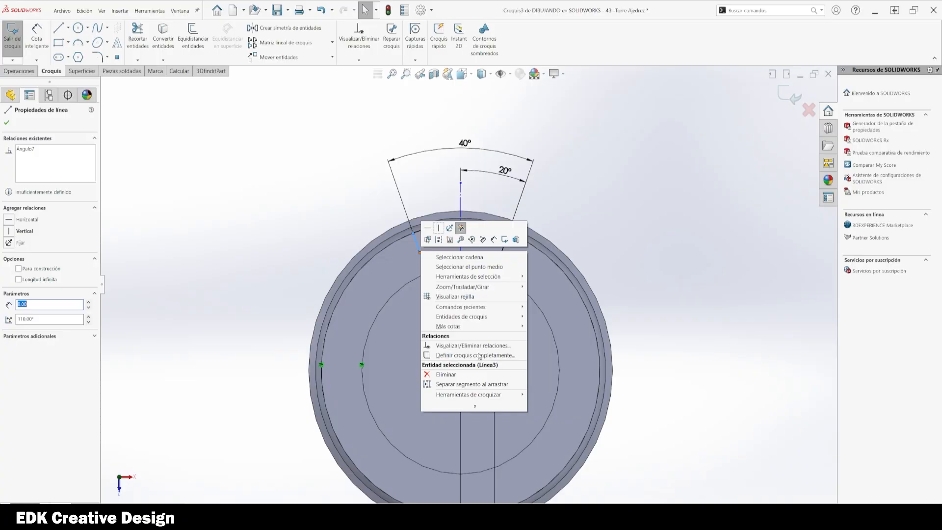
{"action": "left_click", "coordinate": [474, 356]}
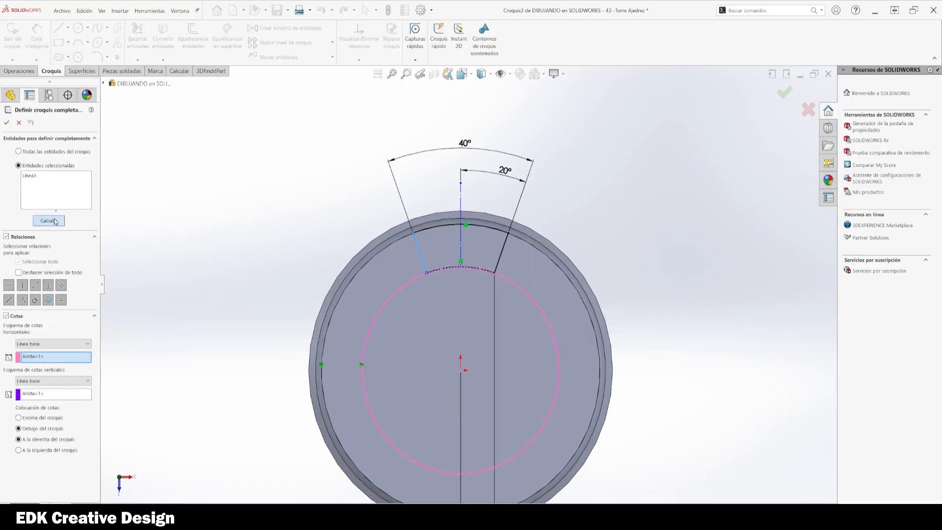
{"action": "left_click", "coordinate": [6, 122]}
{"action": "key", "text": "f"}
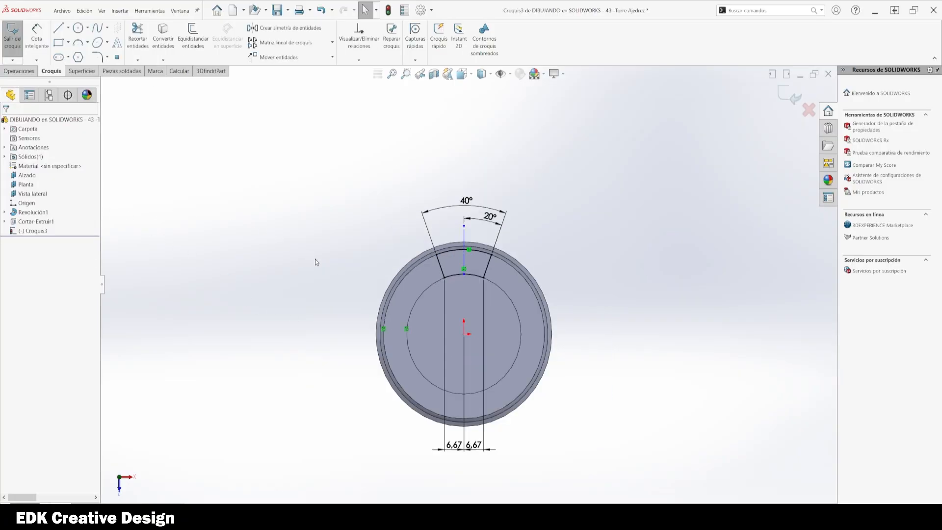
{"action": "scroll", "coordinate": [315, 260], "scroll_direction": "down", "scroll_amount": 3}
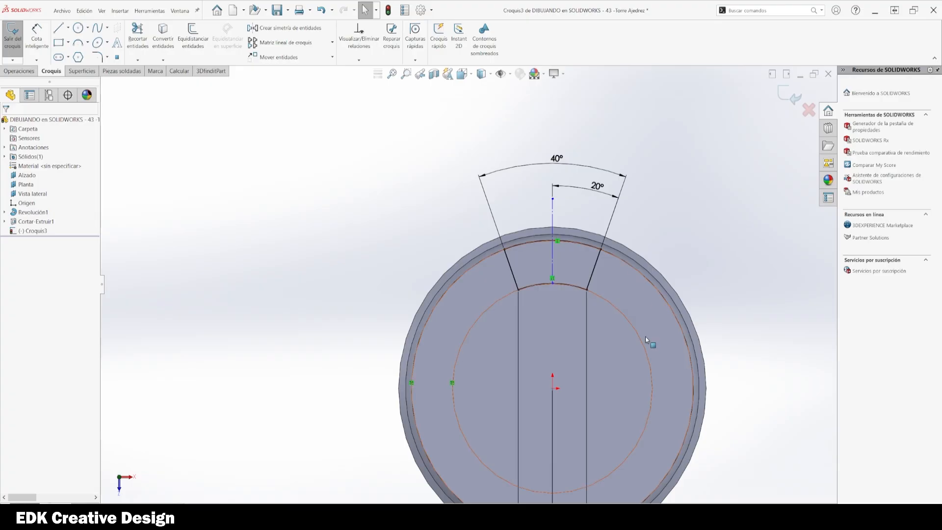
{"action": "mouse_move", "coordinate": [741, 337]}
{"action": "middle_mouse_down", "text": "ctrl"}
{"action": "mouse_move", "coordinate": [729, 322]}
{"action": "mouse_move", "coordinate": [652, 311]}
{"action": "middle_mouse_up", "text": "ctrl"}
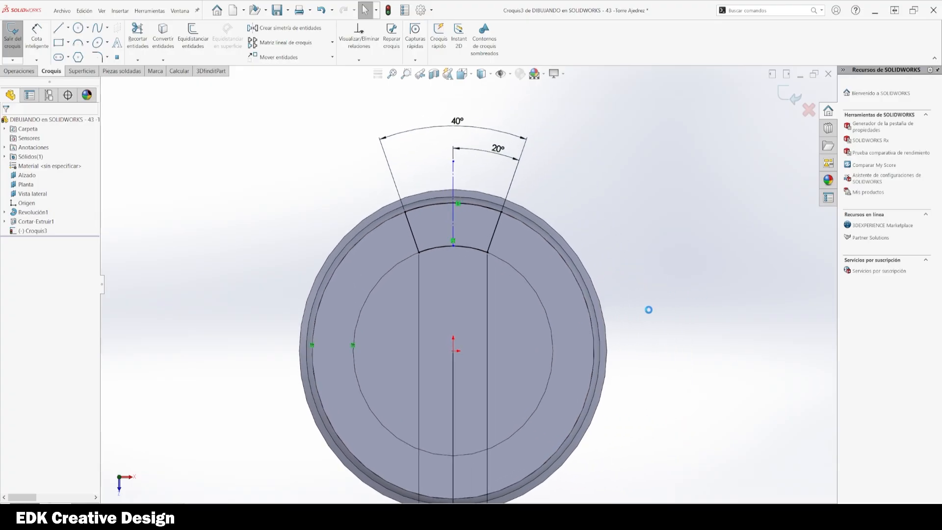
{"action": "key", "text": "ctrl+s"}
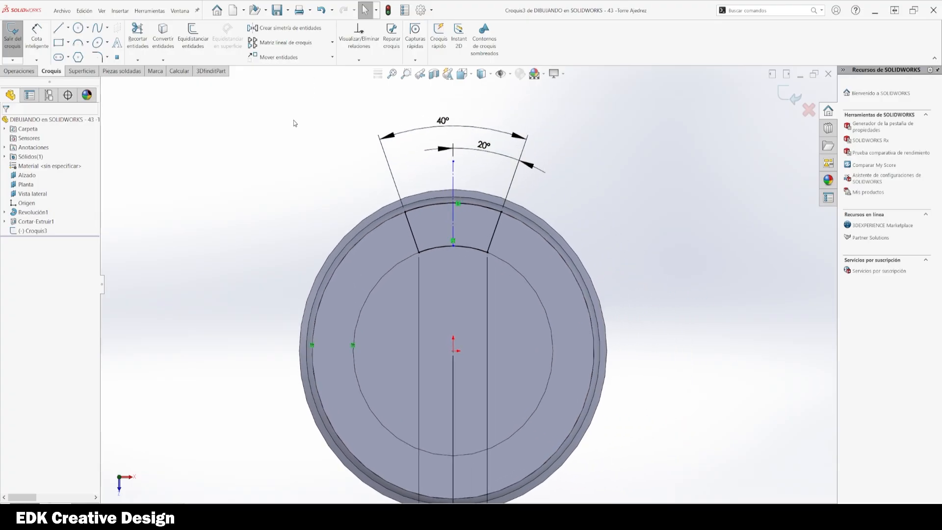
Step: Create a circular sketch pattern of the notch's arcs and side lines with 5 instances over 360°
{"action": "left_click", "coordinate": [332, 43]}
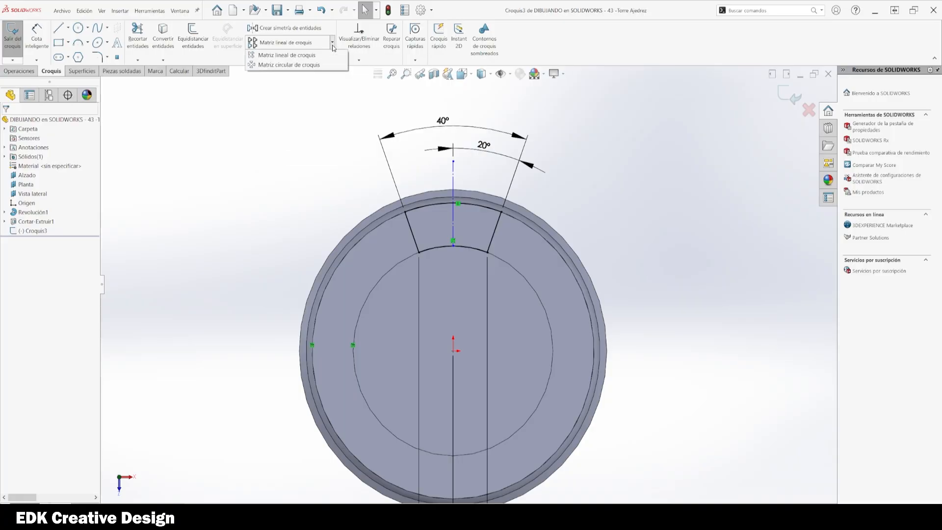
{"action": "left_click", "coordinate": [294, 65]}
{"action": "left_click", "coordinate": [444, 249]}
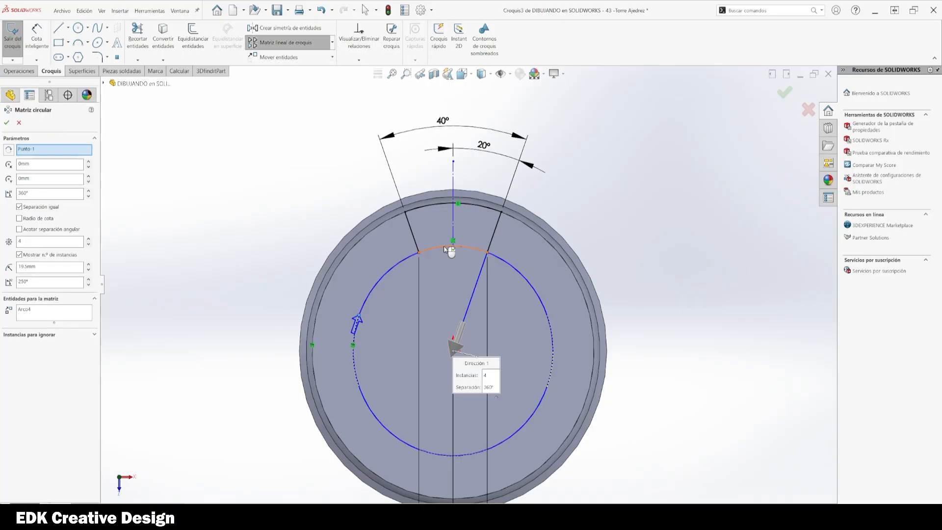
{"action": "left_click", "coordinate": [412, 227]}
{"action": "left_click", "coordinate": [416, 208]}
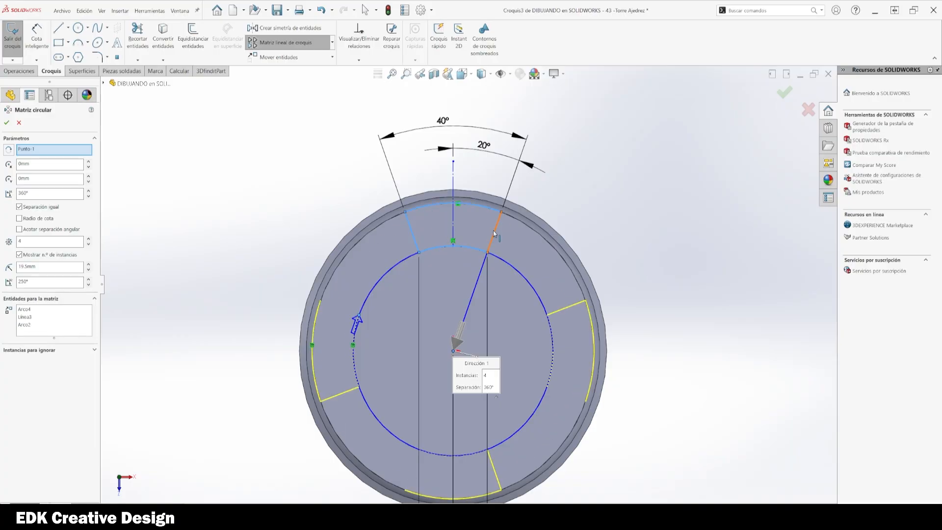
{"action": "left_click", "coordinate": [495, 233]}
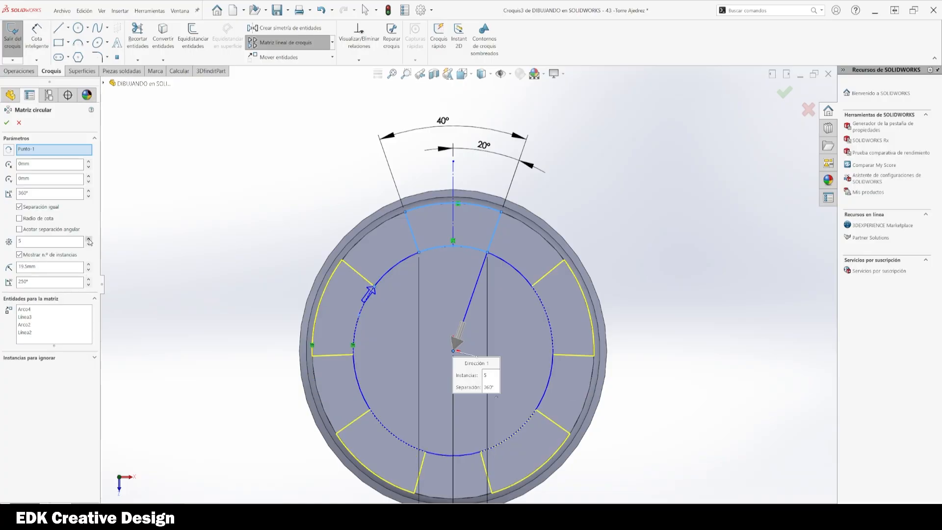
{"action": "left_click", "coordinate": [7, 123]}
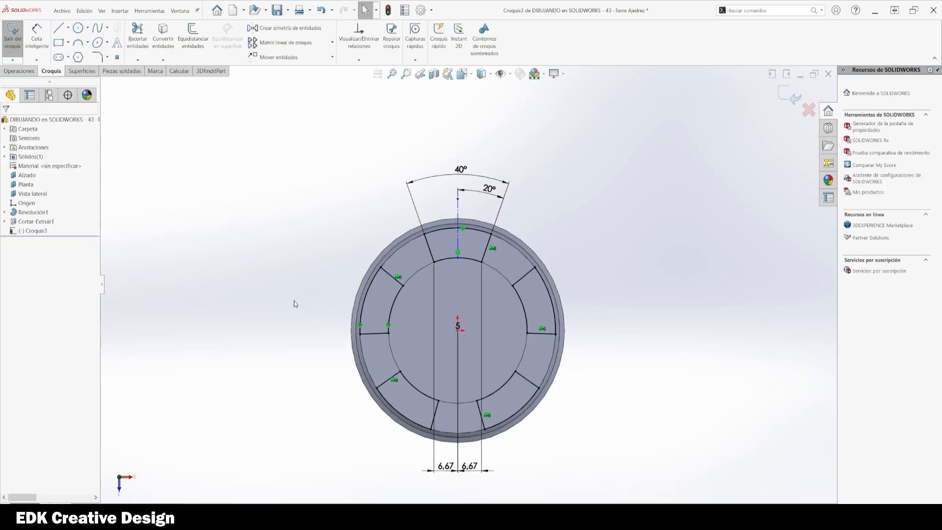
Step: Exit the patterned notch sketch
{"action": "scroll", "coordinate": [294, 300], "scroll_direction": "down", "scroll_amount": 2}
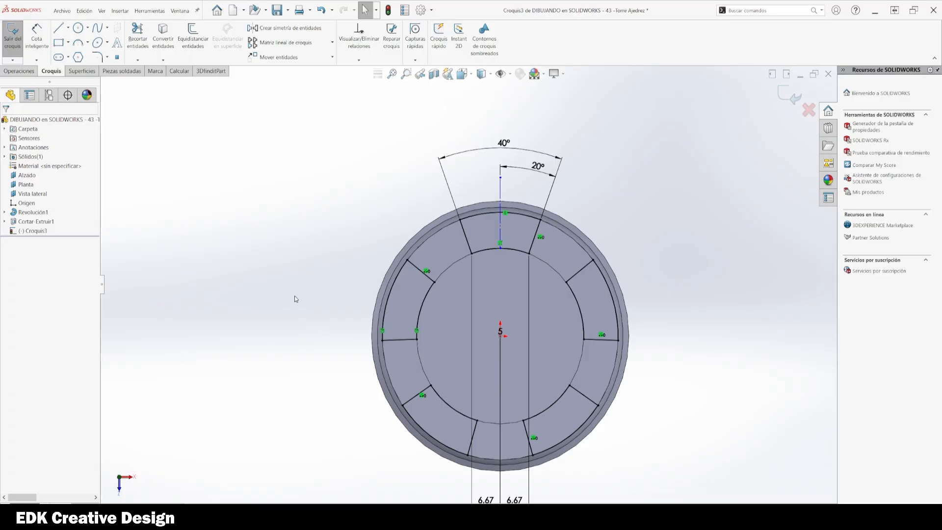
{"action": "mouse_move", "coordinate": [294, 299]}
{"action": "middle_mouse_down"}
{"action": "mouse_move", "coordinate": [282, 205]}
{"action": "mouse_move", "coordinate": [301, 145]}
{"action": "mouse_move", "coordinate": [325, 192]}
{"action": "middle_mouse_up"}
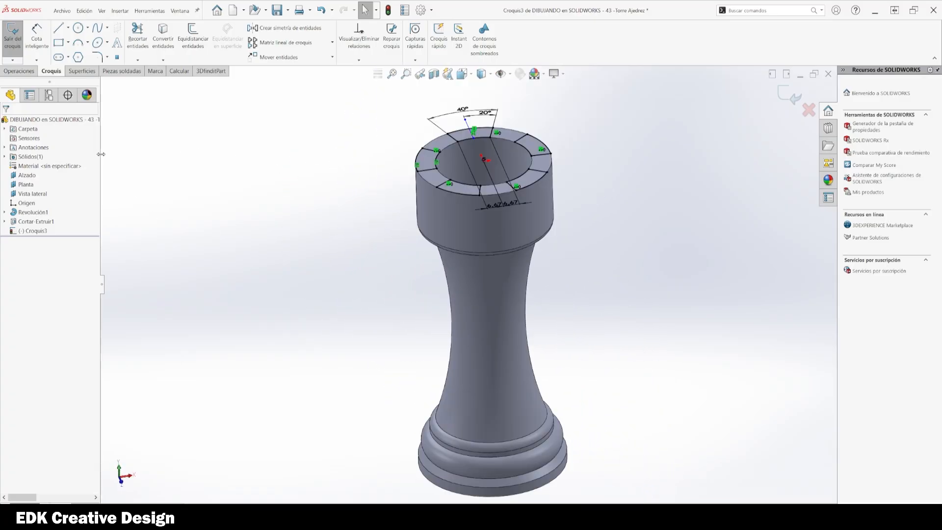
{"action": "scroll", "coordinate": [349, 178], "scroll_direction": "down", "scroll_amount": 2}
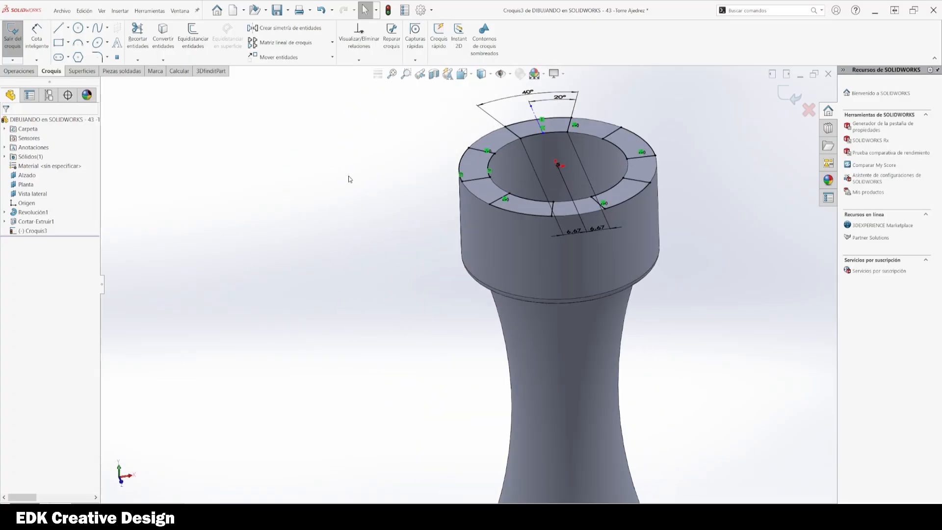
{"action": "mouse_move", "coordinate": [351, 181]}
{"action": "middle_mouse_down"}
{"action": "mouse_move", "coordinate": [372, 338]}
{"action": "mouse_move", "coordinate": [370, 297]}
{"action": "middle_mouse_up"}
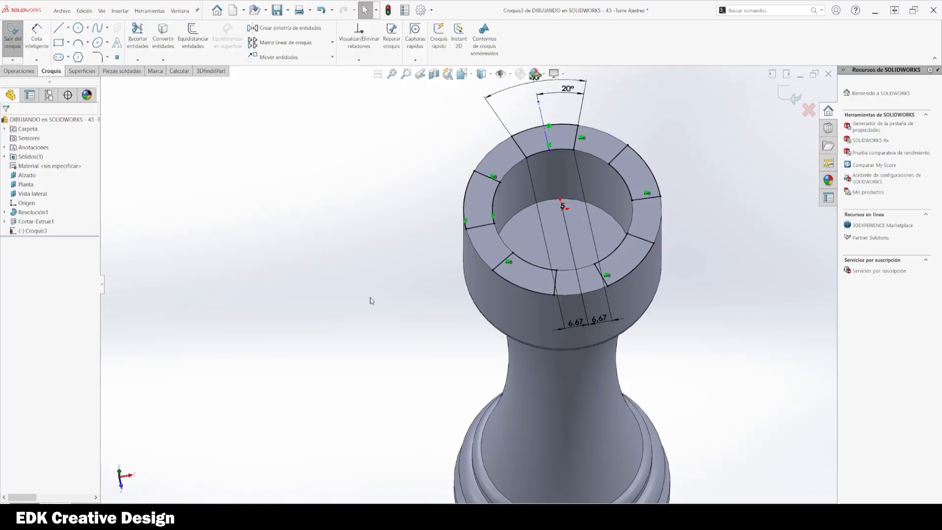
{"action": "key", "text": "space"}
{"action": "left_click", "coordinate": [358, 265]}
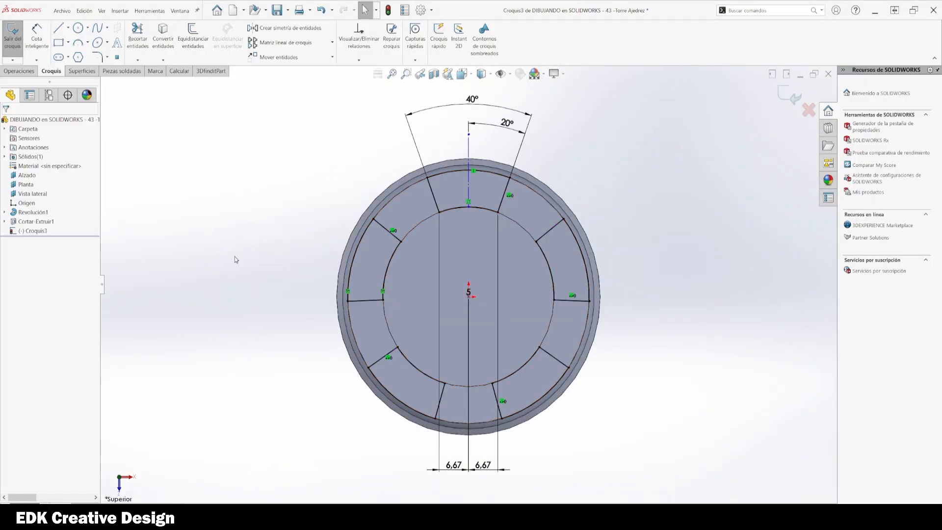
{"action": "left_click", "coordinate": [784, 95]}
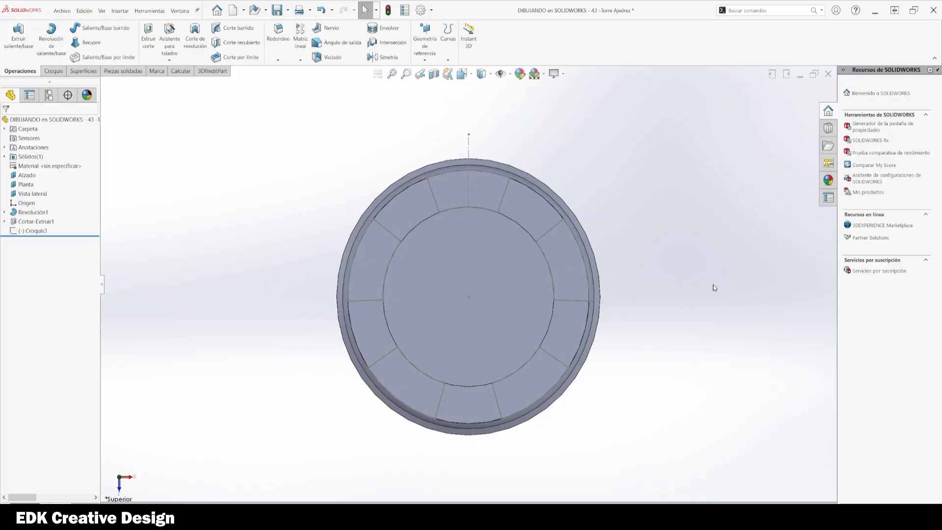
Step: Cut-extrude the notch sketch up to the bottom face of the hollowed top
{"action": "left_click", "coordinate": [22, 231]}
{"action": "left_click", "coordinate": [30, 205]}
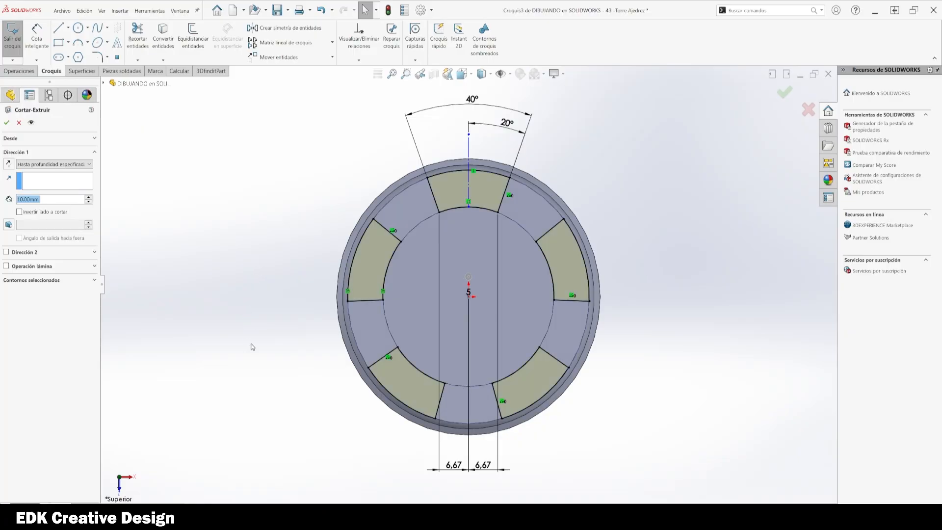
{"action": "scroll", "coordinate": [268, 229], "scroll_direction": "up", "scroll_amount": 2}
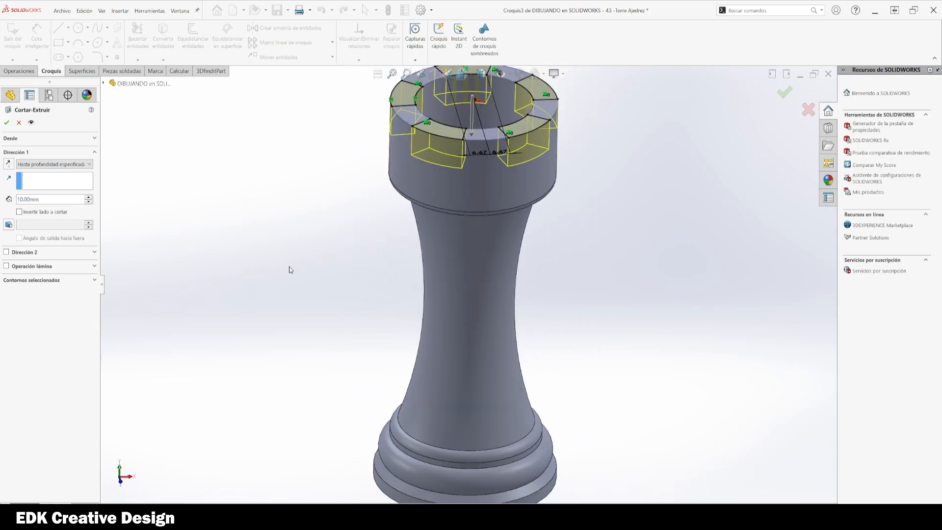
{"action": "middle_click_drag", "start_coordinate": [290, 268], "coordinate": [276, 315], "text": "ctrl"}
{"action": "scroll", "coordinate": [310, 283], "scroll_direction": "down", "scroll_amount": 1}
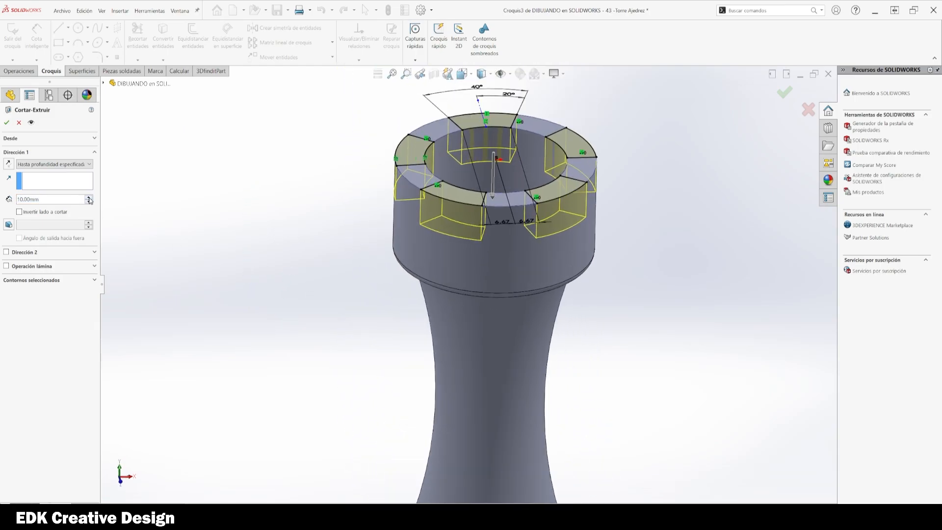
{"action": "left_click", "coordinate": [79, 165]}
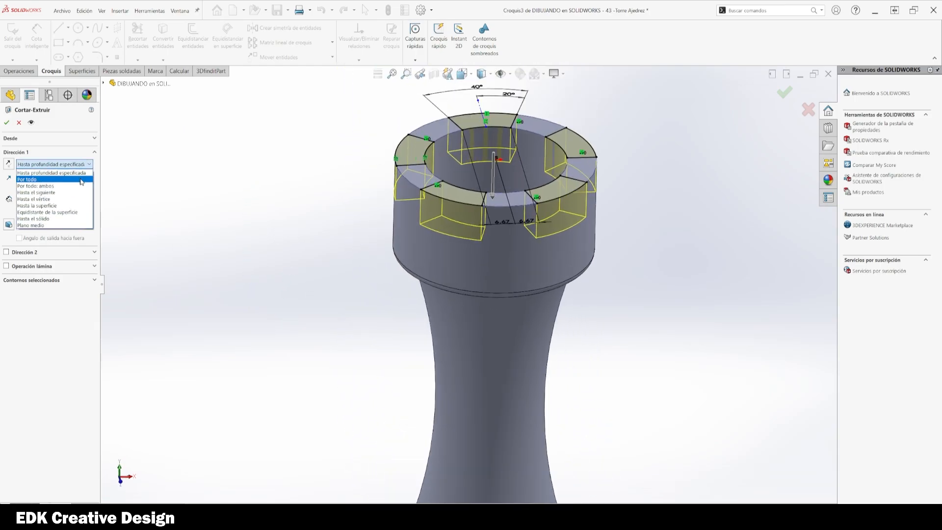
{"action": "left_click", "coordinate": [71, 205]}
{"action": "middle_click_drag", "start_coordinate": [426, 229], "coordinate": [439, 263]}
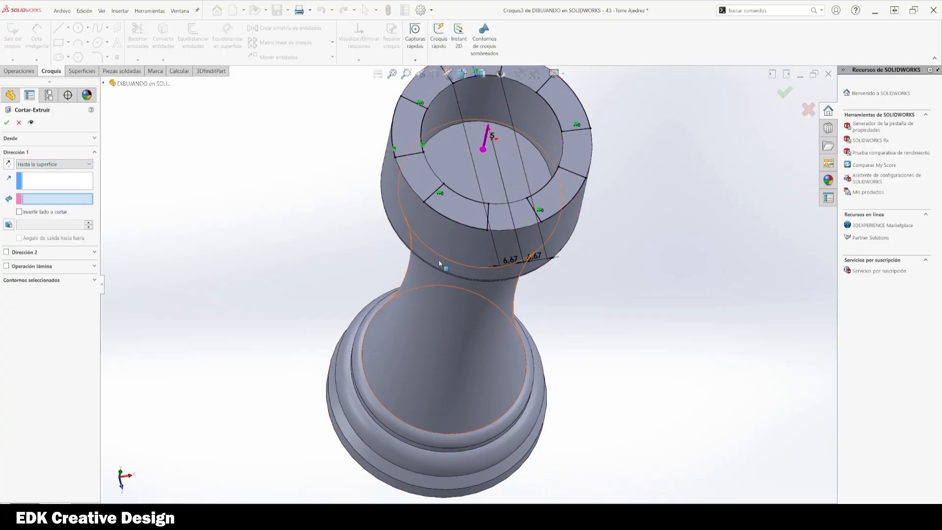
{"action": "left_click", "coordinate": [461, 175]}
{"action": "key", "text": "Return"}
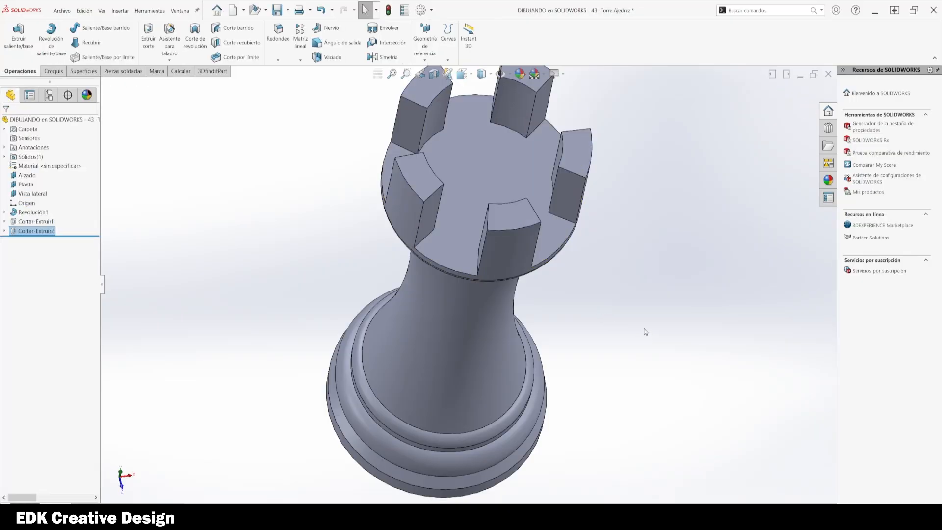
Step: Edit the notch cut to a blind depth of 12 mm
{"action": "middle_click_drag", "start_coordinate": [646, 330], "coordinate": [632, 234]}
{"action": "scroll", "coordinate": [579, 216], "scroll_direction": "up", "scroll_amount": 4}
{"action": "scroll", "coordinate": [450, 186], "scroll_direction": "down", "scroll_amount": 4}
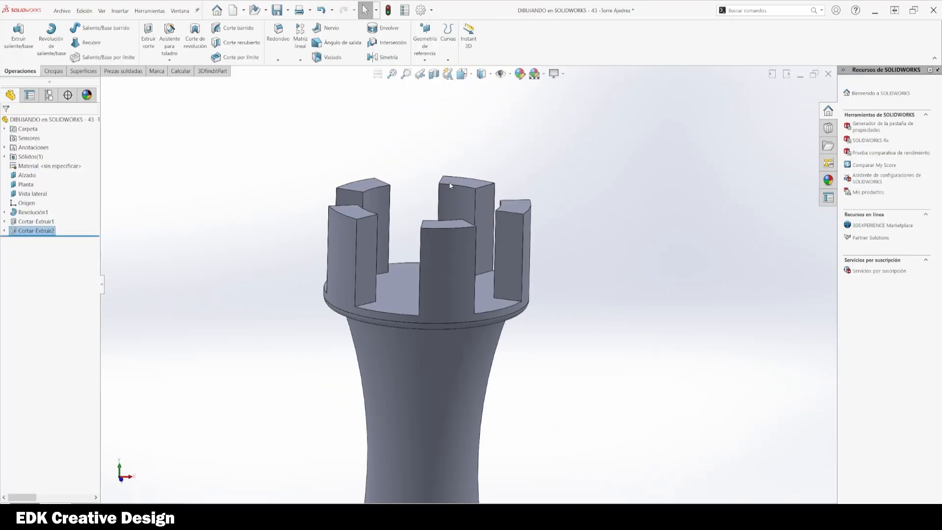
{"action": "left_click", "coordinate": [12, 231]}
{"action": "left_click", "coordinate": [19, 213]}
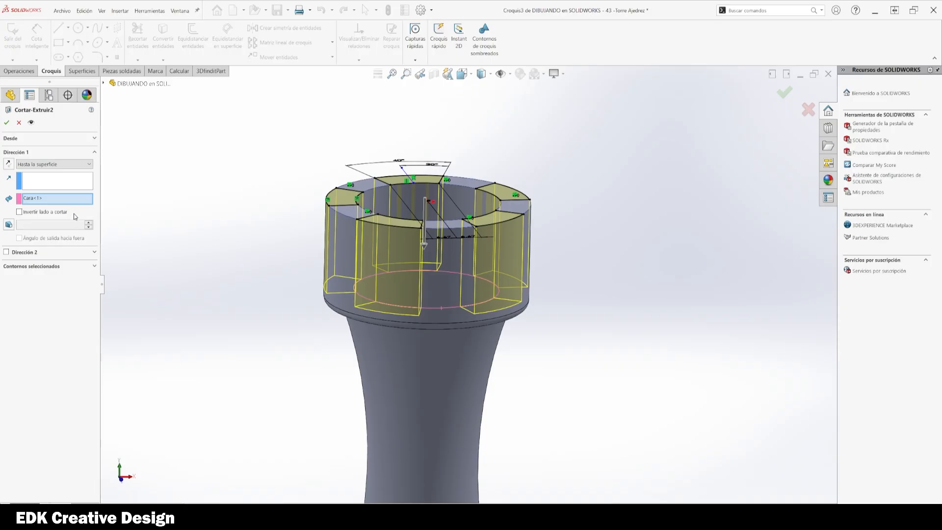
{"action": "left_click", "coordinate": [54, 164]}
{"action": "left_click", "coordinate": [45, 170]}
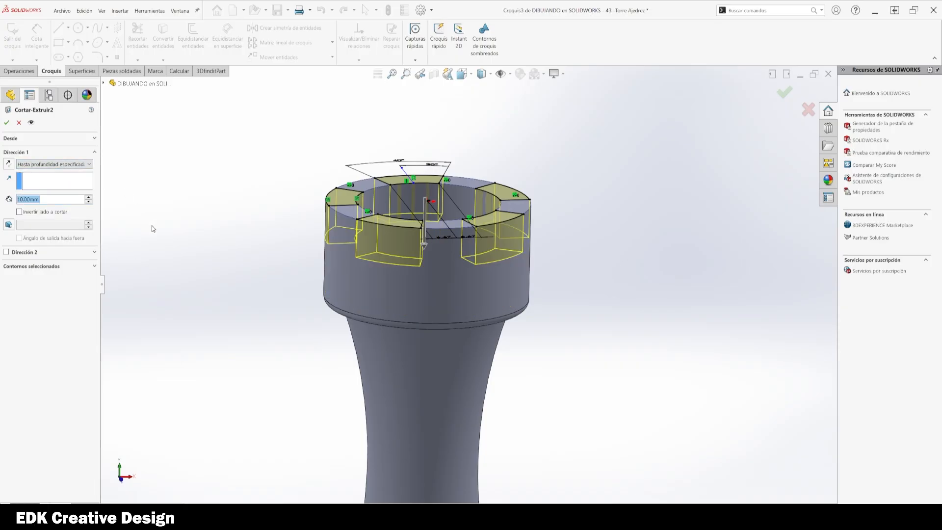
{"action": "left_click", "coordinate": [88, 197]}
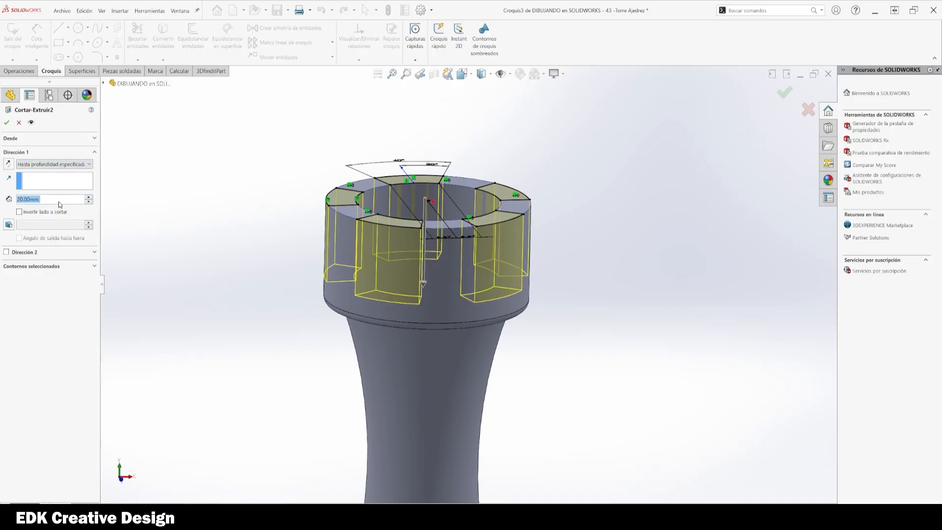
{"action": "type", "text": "15"}
{"action": "key", "text": "Return"}
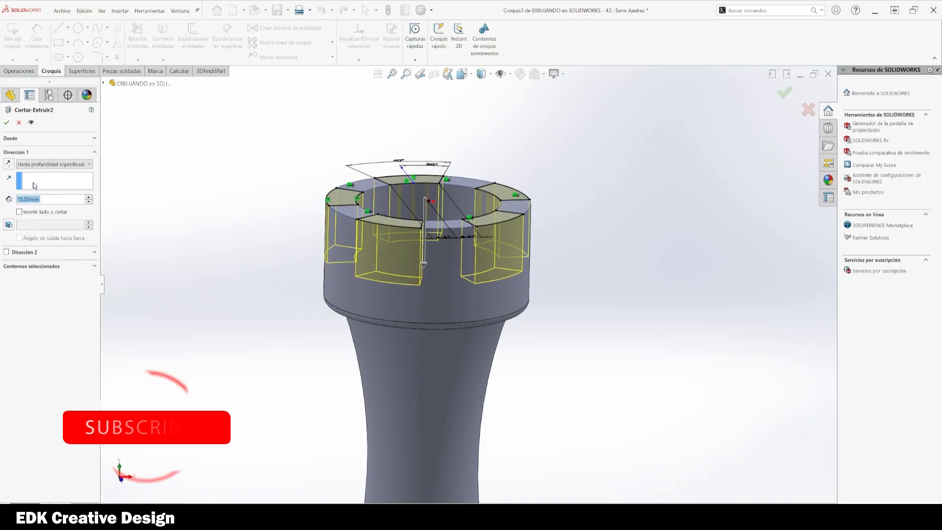
{"action": "type", "text": "12"}
{"action": "key", "text": "Return"}
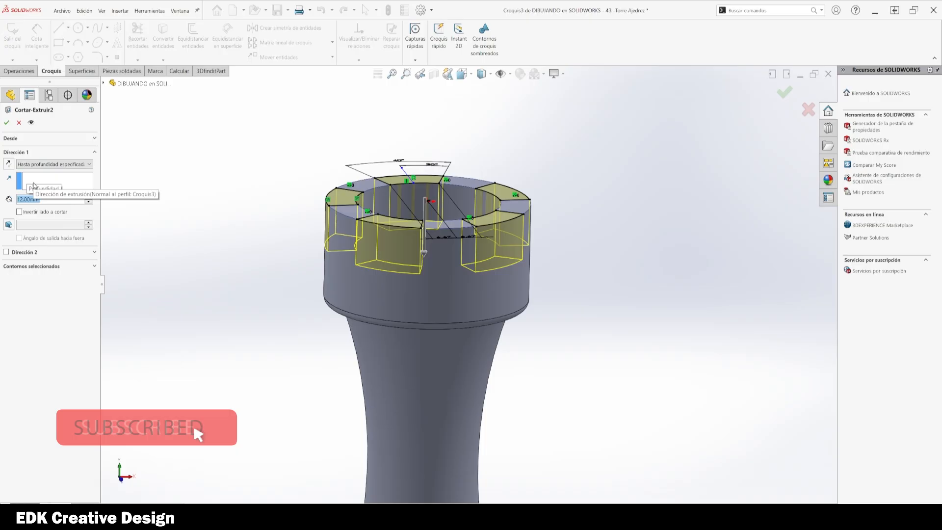
{"action": "left_click", "coordinate": [6, 122]}
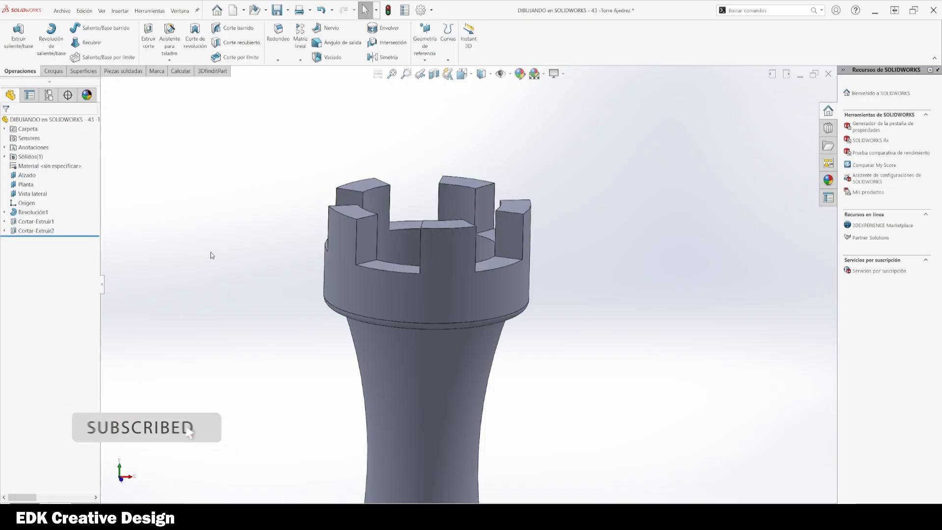
Step: Edit the hollowing cut on top of the rook to a depth of 27 mm
{"action": "mouse_move", "coordinate": [212, 255]}
{"action": "middle_mouse_down"}
{"action": "mouse_move", "coordinate": [200, 293]}
{"action": "mouse_move", "coordinate": [219, 263]}
{"action": "middle_mouse_up"}
{"action": "scroll", "coordinate": [345, 298], "scroll_direction": "up", "scroll_amount": 4}
{"action": "key", "text": "space"}
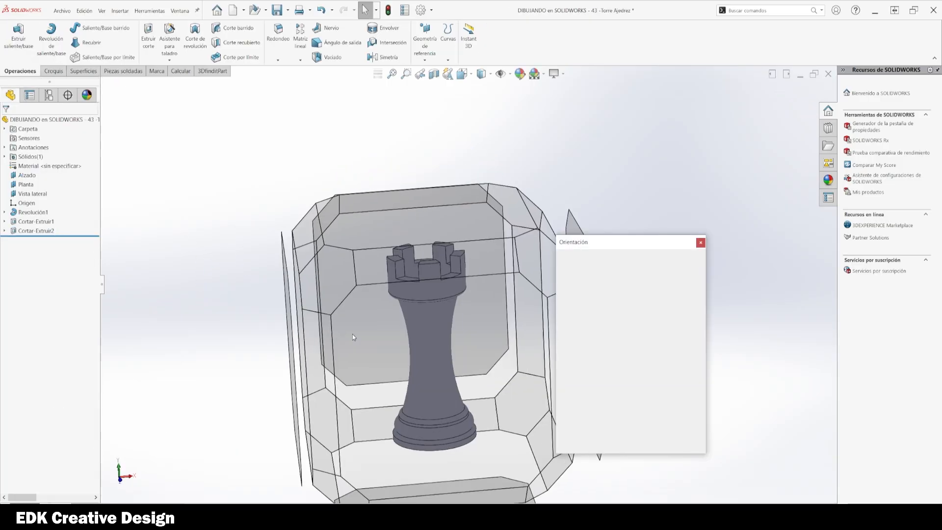
{"action": "left_click", "coordinate": [439, 285]}
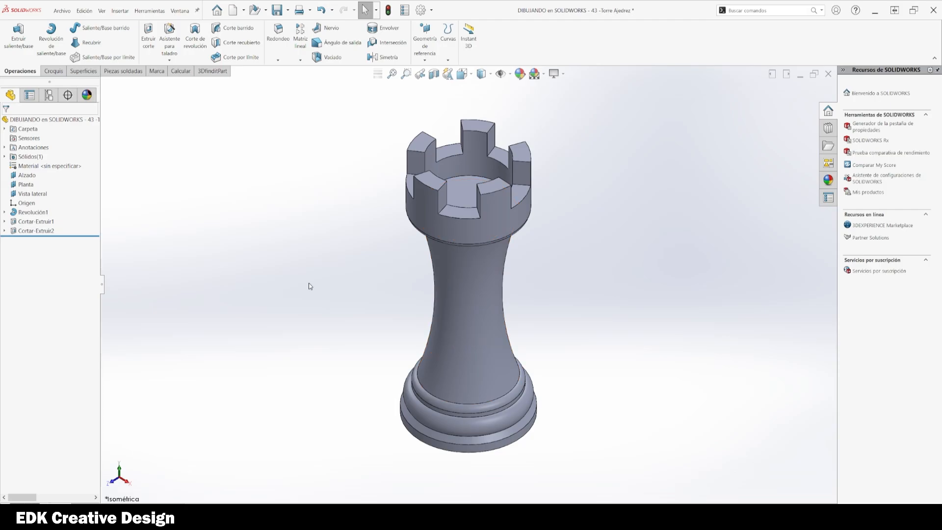
{"action": "scroll", "coordinate": [471, 199], "scroll_direction": "down", "scroll_amount": 3}
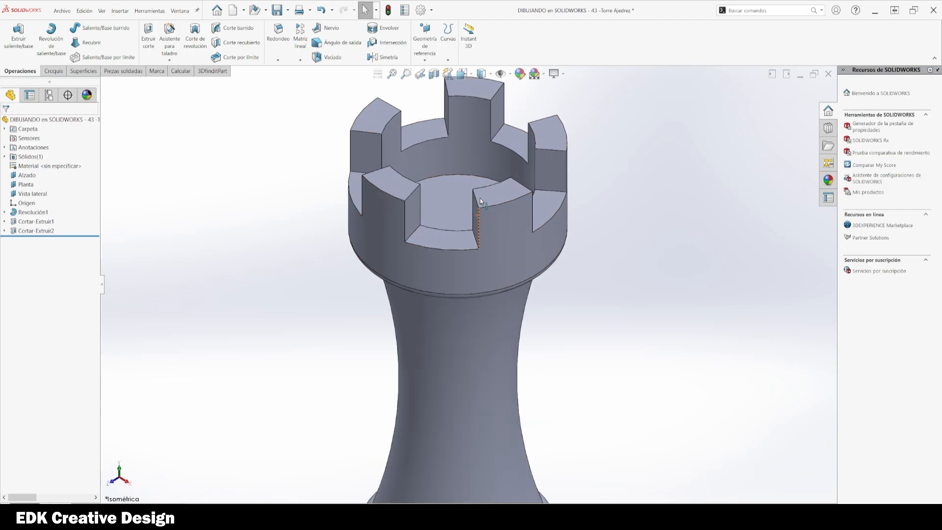
{"action": "scroll", "coordinate": [465, 197], "scroll_direction": "up", "scroll_amount": 3}
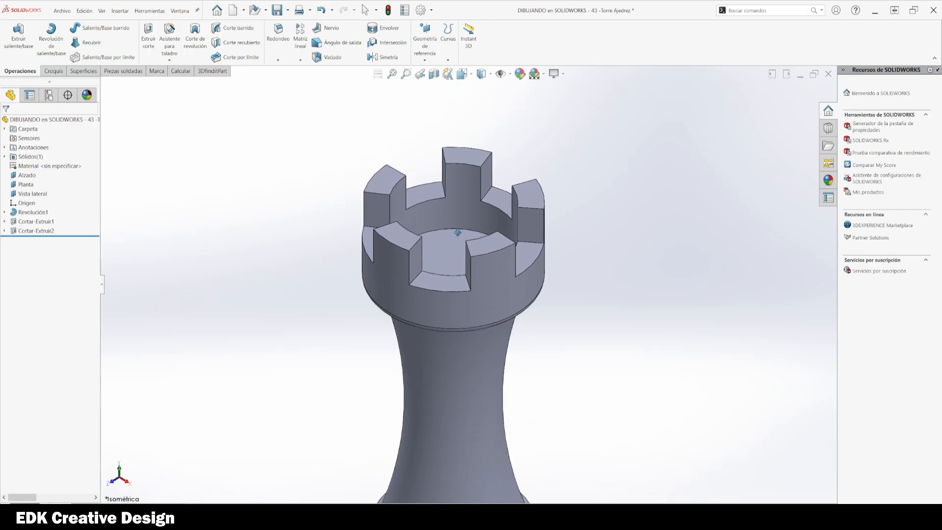
{"action": "key", "text": "Escape"}
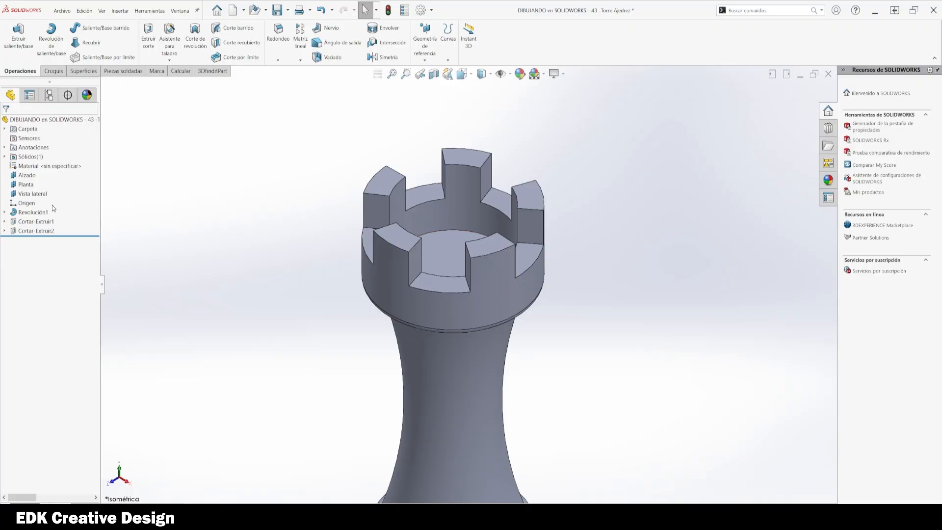
{"action": "left_click", "coordinate": [32, 221]}
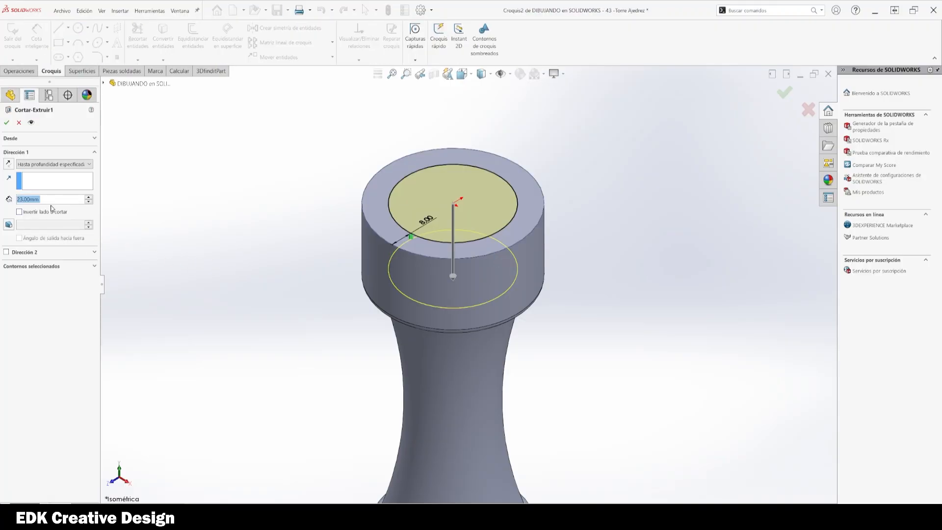
{"action": "type", "text": "25"}
{"action": "key", "text": "Return"}
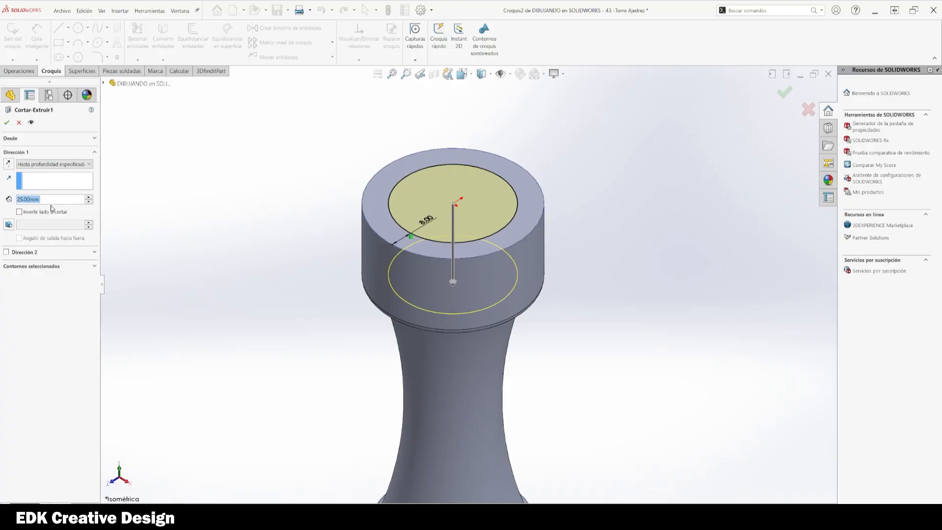
{"action": "type", "text": "27"}
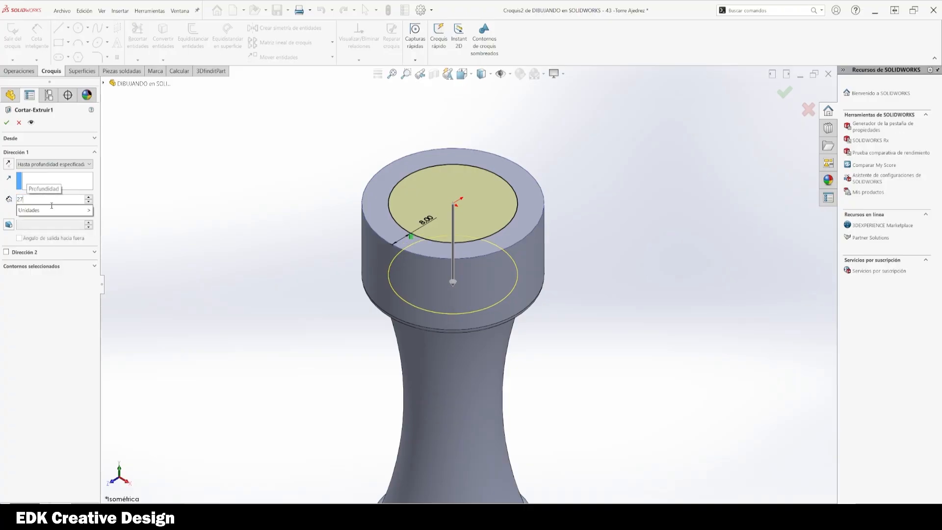
{"action": "key", "text": "Return"}
{"action": "left_click", "coordinate": [7, 123]}
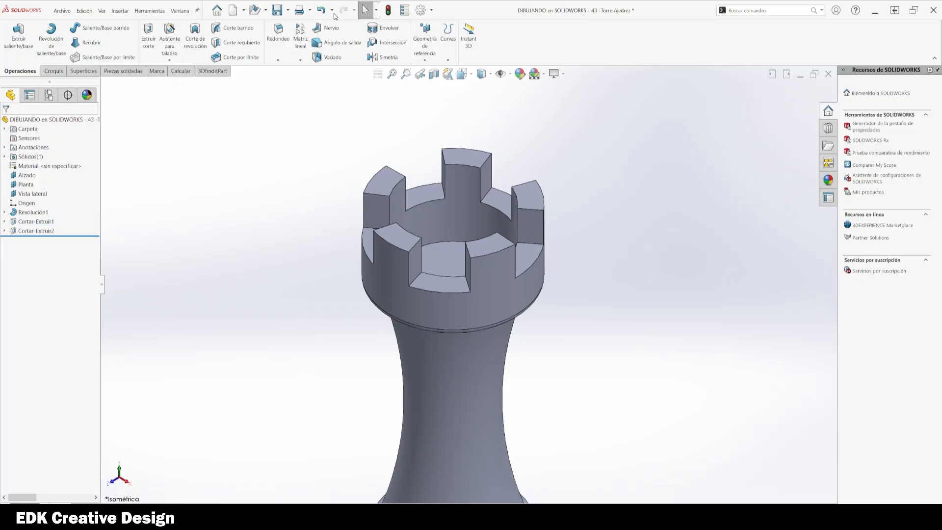
Step: Save the part and zoom around the finished rook
{"action": "left_click", "coordinate": [277, 10]}
{"action": "key", "text": "f"}
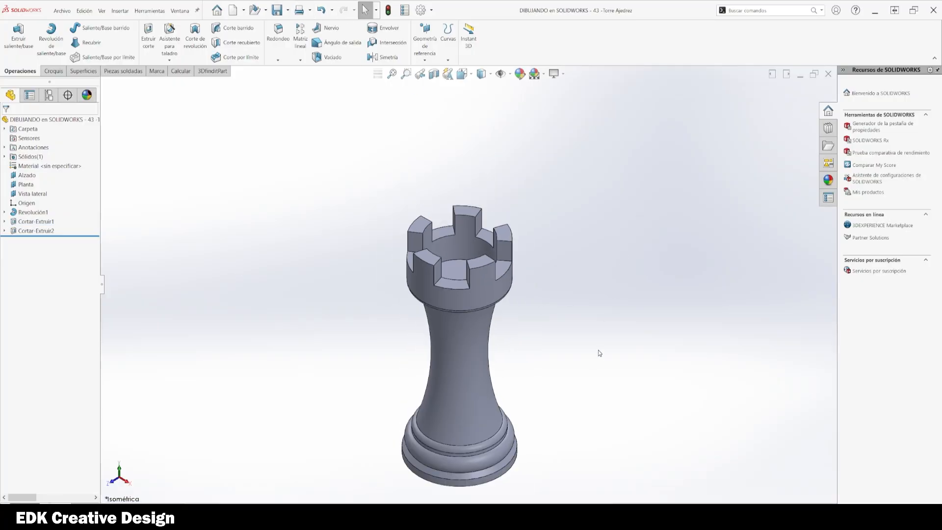
{"action": "scroll", "coordinate": [477, 231], "scroll_direction": "down", "scroll_amount": 5}
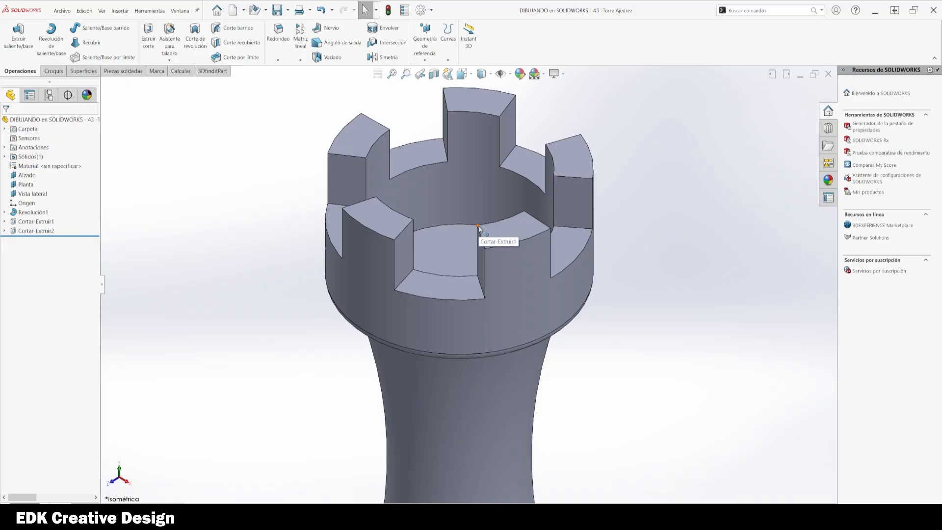
{"action": "scroll", "coordinate": [479, 229], "scroll_direction": "up", "scroll_amount": 3}
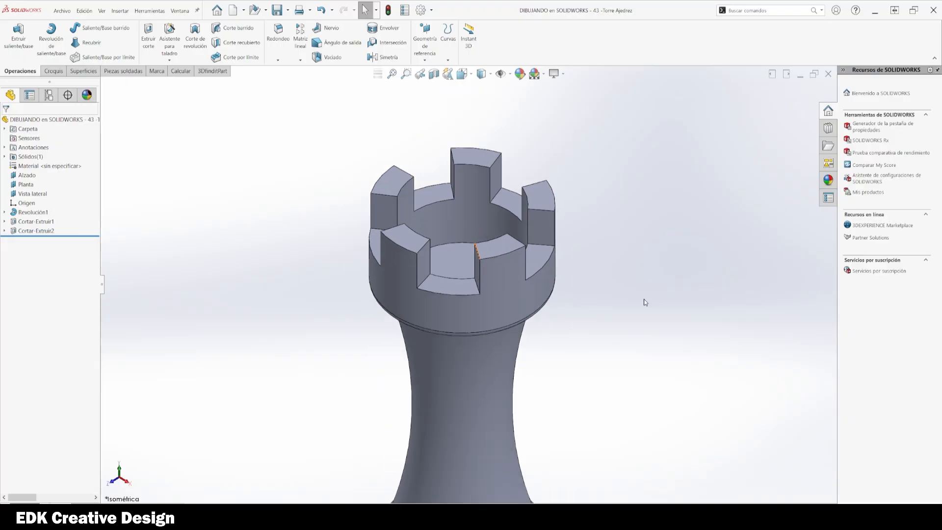
{"action": "scroll", "coordinate": [638, 305], "scroll_direction": "up", "scroll_amount": 5}
{"action": "scroll", "coordinate": [616, 346], "scroll_direction": "down", "scroll_amount": 3}
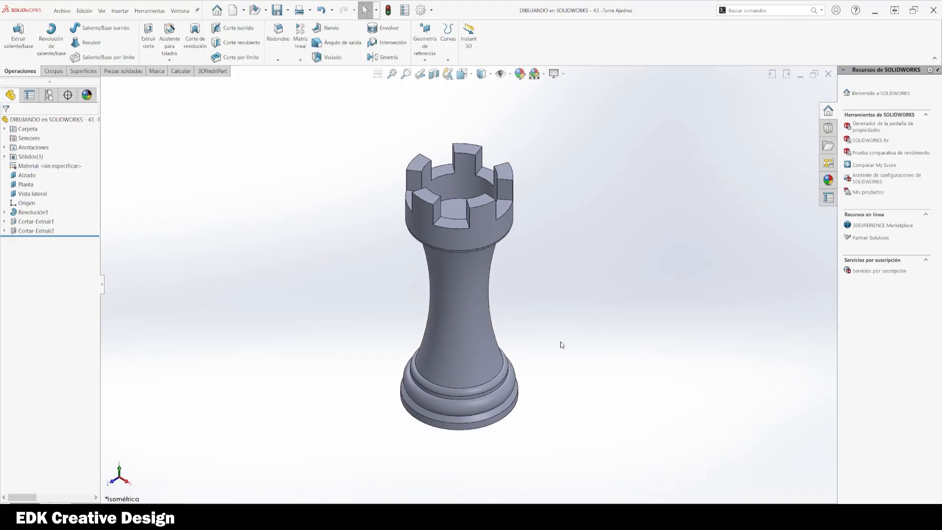
{"action": "scroll", "coordinate": [559, 338], "scroll_direction": "down", "scroll_amount": 1}
{"action": "scroll", "coordinate": [578, 299], "scroll_direction": "down", "scroll_amount": 2}
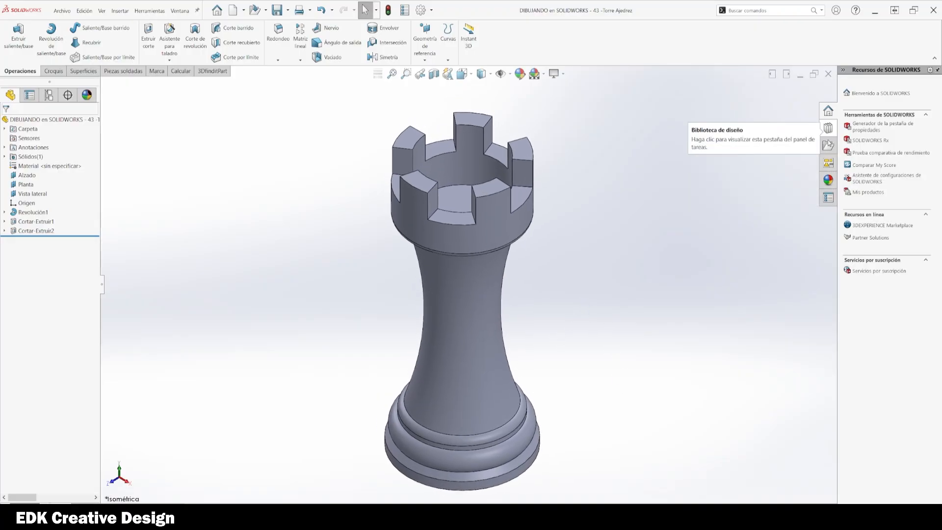
Step: Apply the mármol blanco stone appearance from Piedra > Arquitectónico to the whole rook part
{"action": "left_click", "coordinate": [828, 180]}
{"action": "left_click", "coordinate": [866, 100]}
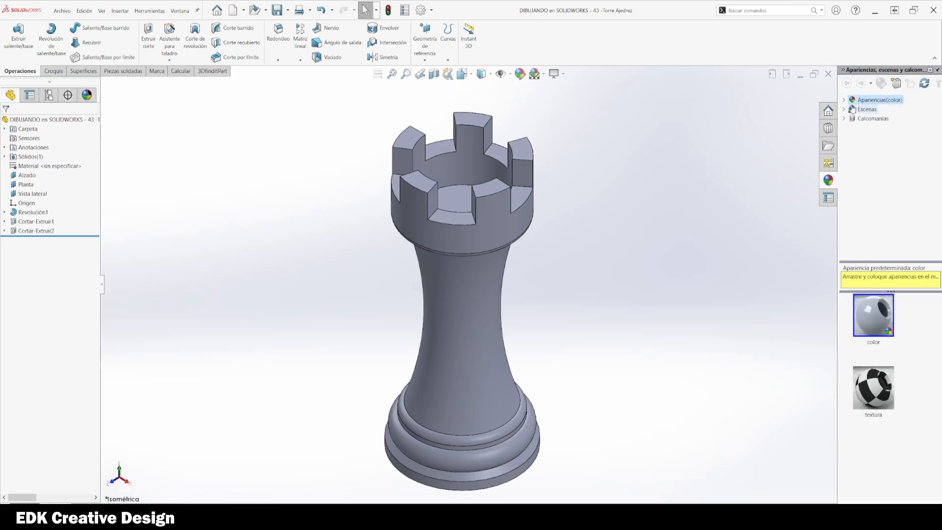
{"action": "left_click", "coordinate": [844, 100]}
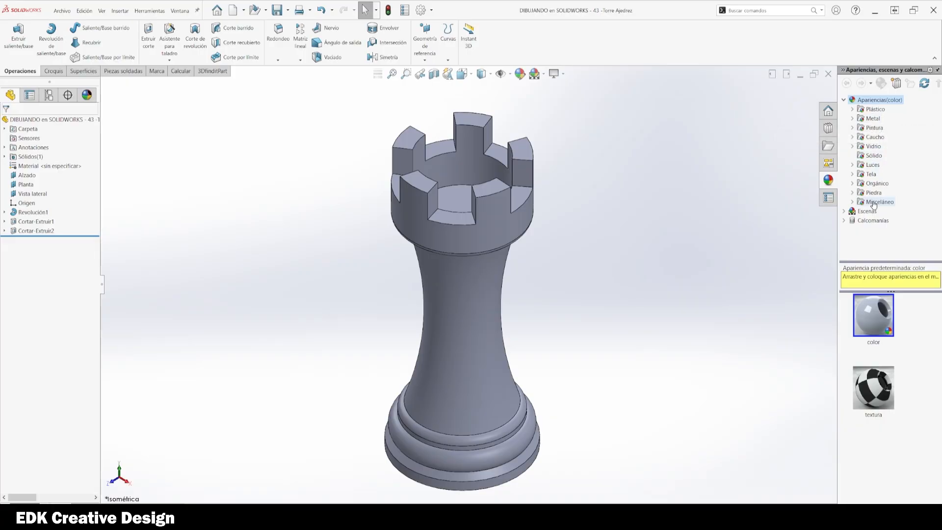
{"action": "left_click", "coordinate": [872, 185]}
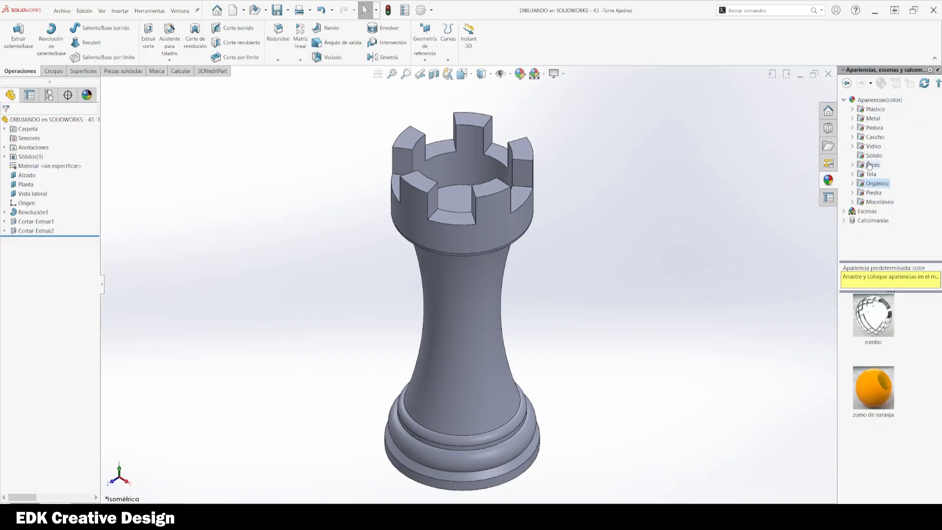
{"action": "left_click", "coordinate": [861, 194]}
{"action": "left_click", "coordinate": [854, 193]}
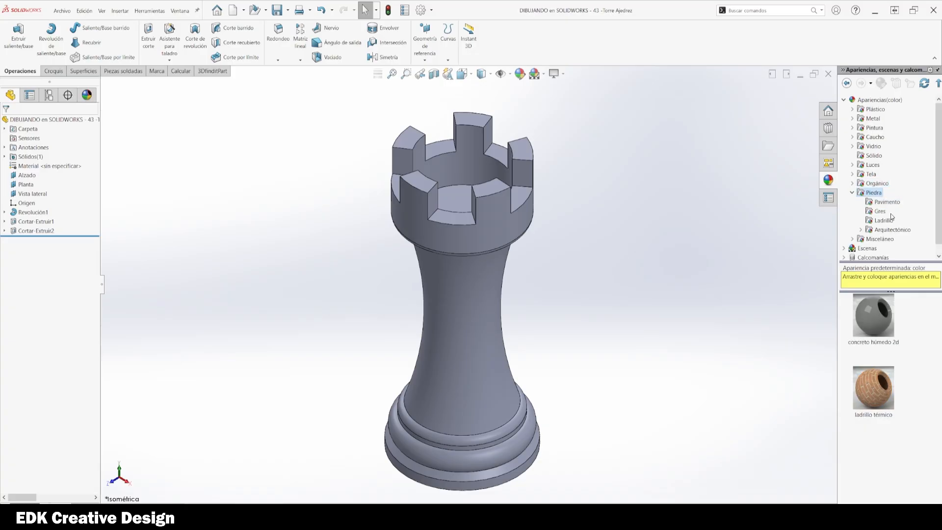
{"action": "left_click", "coordinate": [888, 230]}
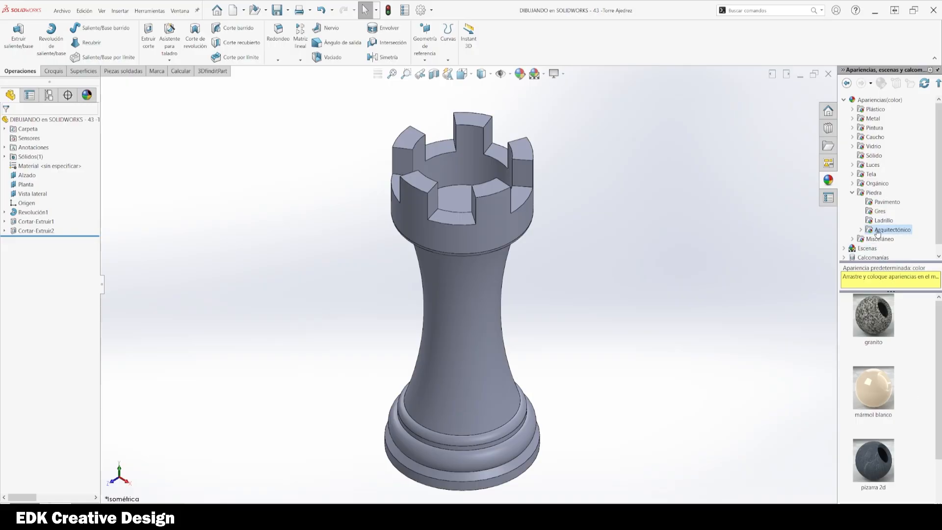
{"action": "left_click_drag", "start_coordinate": [884, 393], "coordinate": [493, 320]}
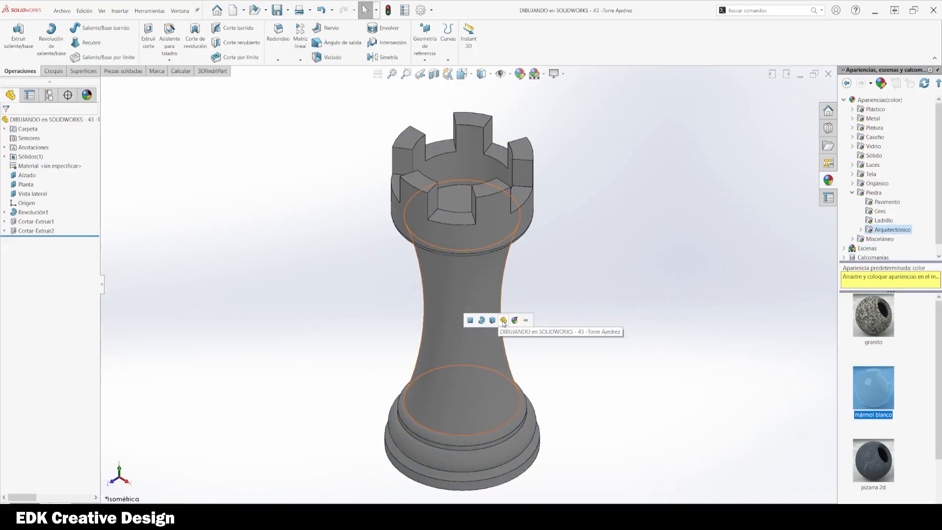
{"action": "left_click", "coordinate": [496, 321]}
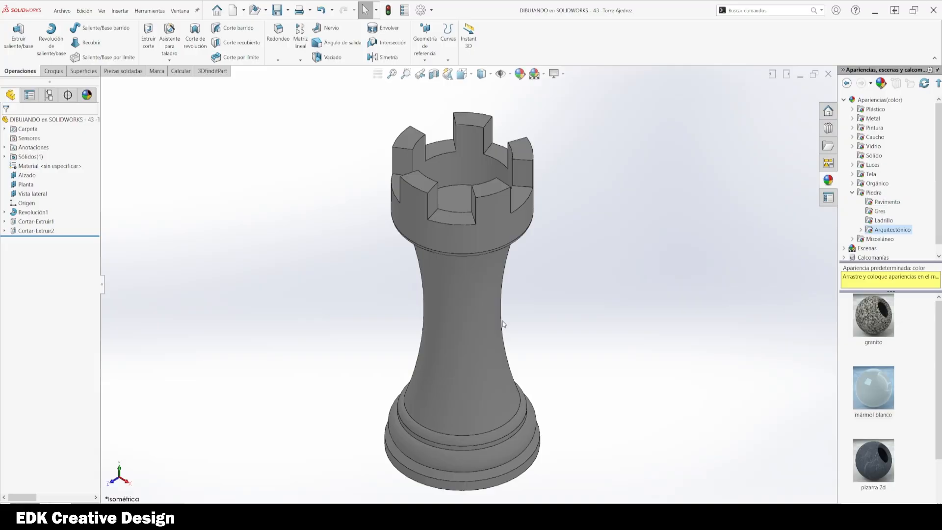
Step: Change the display scene and turn on ambient occlusion
{"action": "left_click", "coordinate": [544, 74]}
{"action": "left_click", "coordinate": [589, 93]}
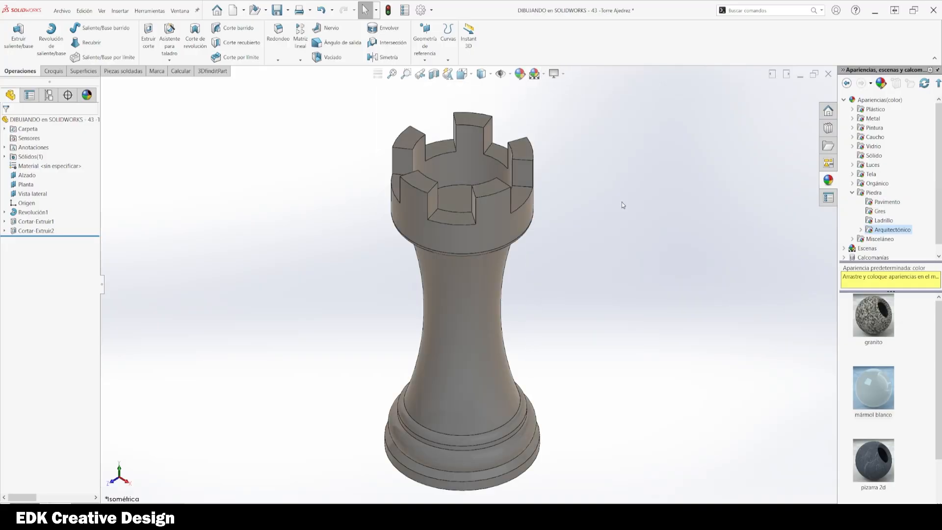
{"action": "left_click", "coordinate": [554, 74]}
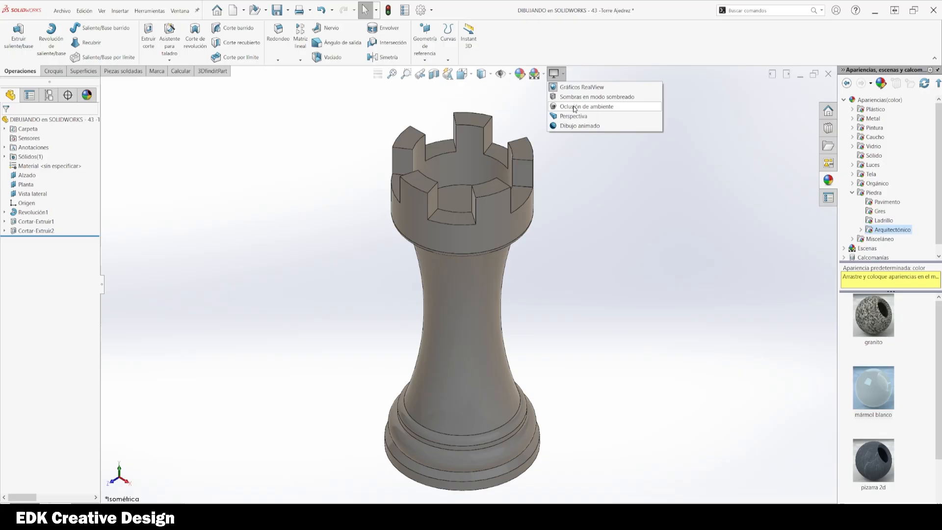
{"action": "left_click", "coordinate": [576, 107]}
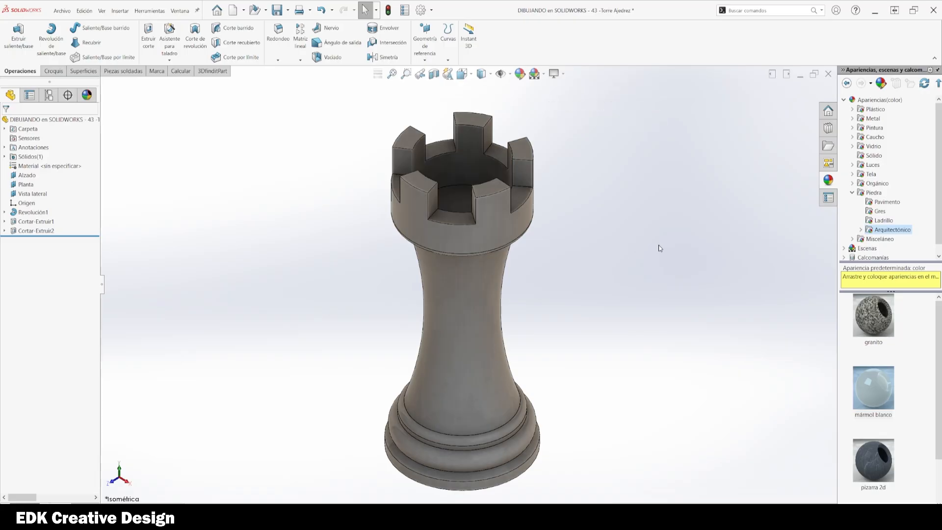
Step: Switch the model to another display scene
{"action": "scroll", "coordinate": [471, 324], "scroll_direction": "down", "scroll_amount": 3}
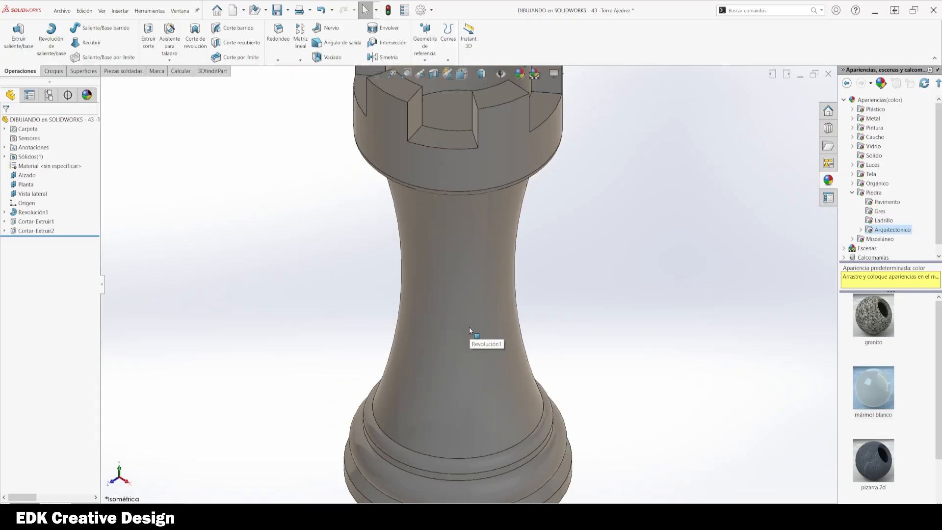
{"action": "scroll", "coordinate": [471, 328], "scroll_direction": "up", "scroll_amount": 3}
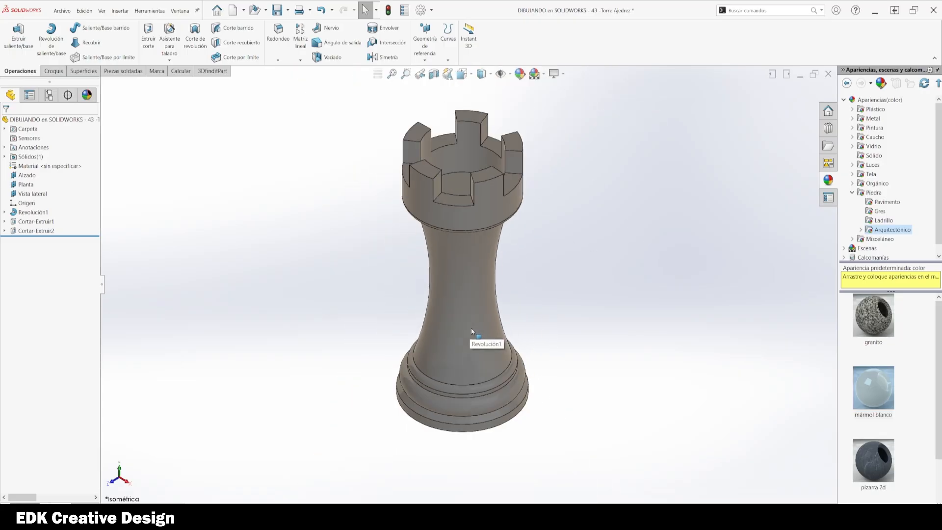
{"action": "left_click", "coordinate": [544, 75]}
{"action": "left_click", "coordinate": [547, 125]}
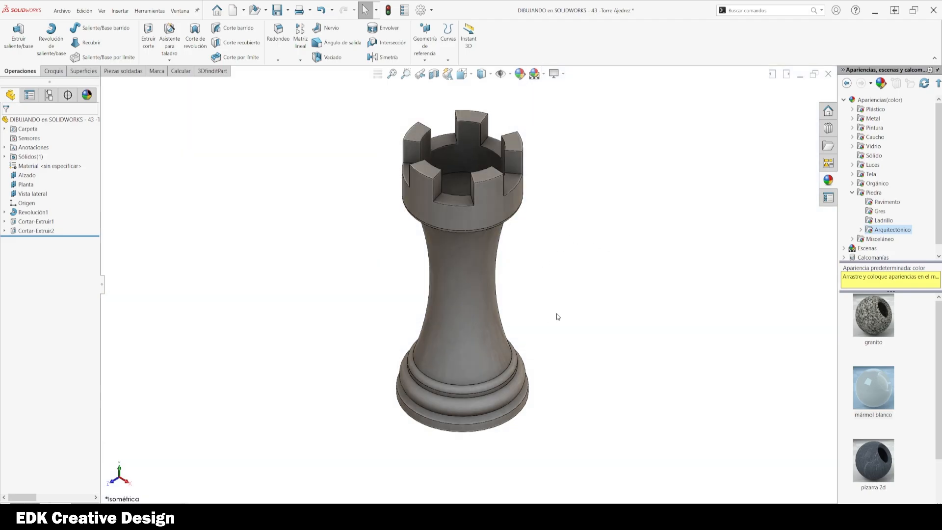
{"action": "middle_click_drag", "start_coordinate": [560, 273], "coordinate": [550, 315], "text": "ctrl"}
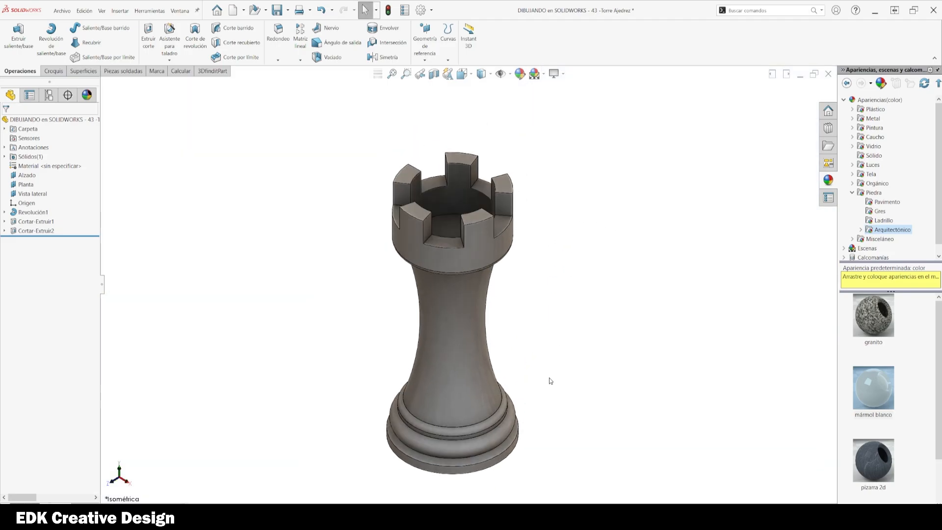
Step: Collapse the side panels and orbit the rendered rook in isometric view
{"action": "key", "text": "space"}
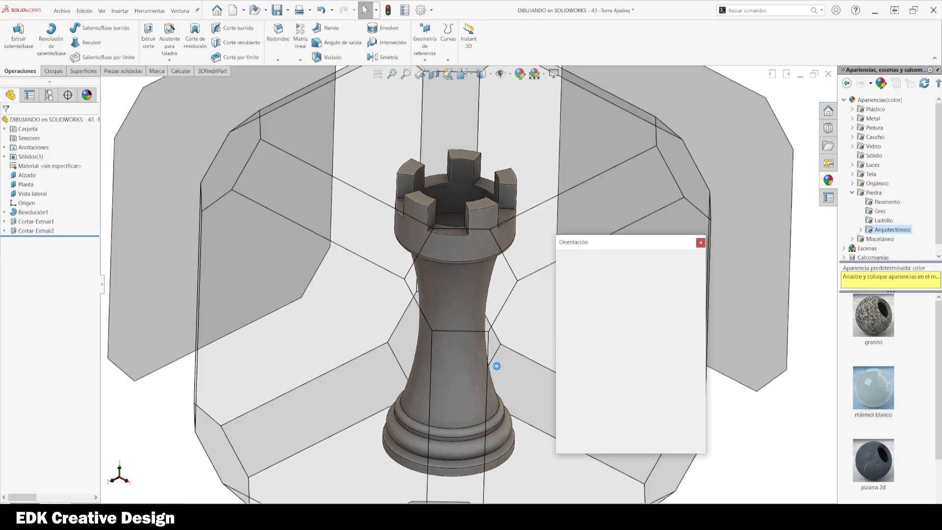
{"action": "left_click", "coordinate": [362, 336]}
{"action": "middle_click", "coordinate": [583, 364]}
{"action": "middle_click", "coordinate": [583, 364]}
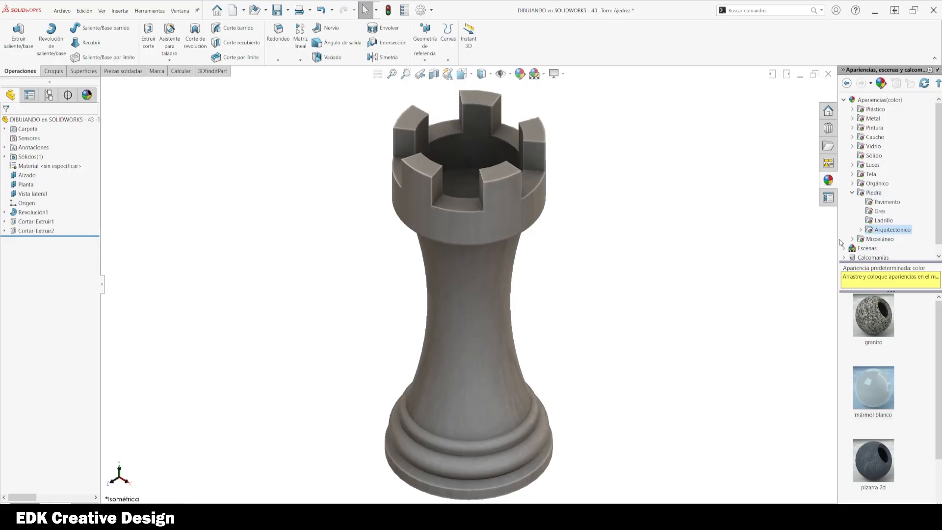
{"action": "left_click_drag", "start_coordinate": [839, 239], "coordinate": [933, 241]}
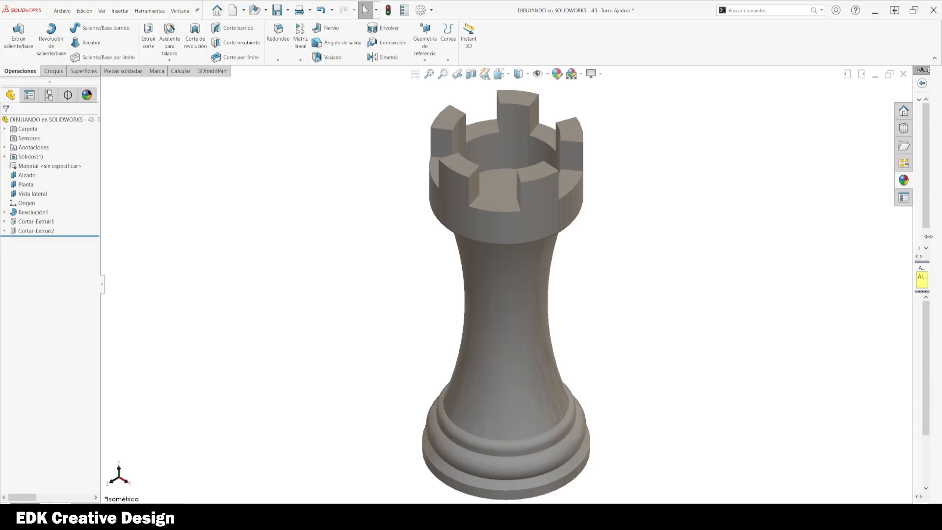
{"action": "middle_click_drag", "start_coordinate": [764, 288], "coordinate": [732, 296], "text": "ctrl"}
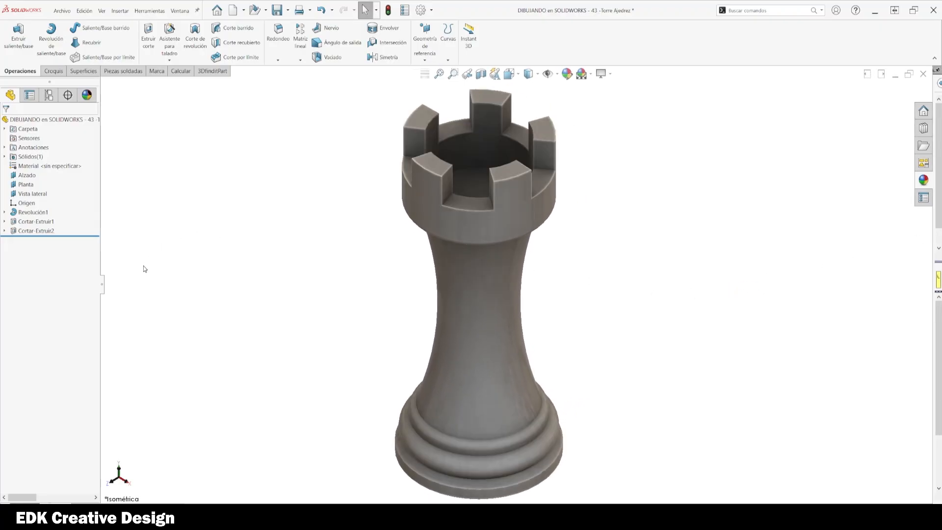
{"action": "left_click", "coordinate": [102, 284]}
{"action": "middle_click_drag", "start_coordinate": [702, 268], "coordinate": [681, 271], "text": "ctrl"}
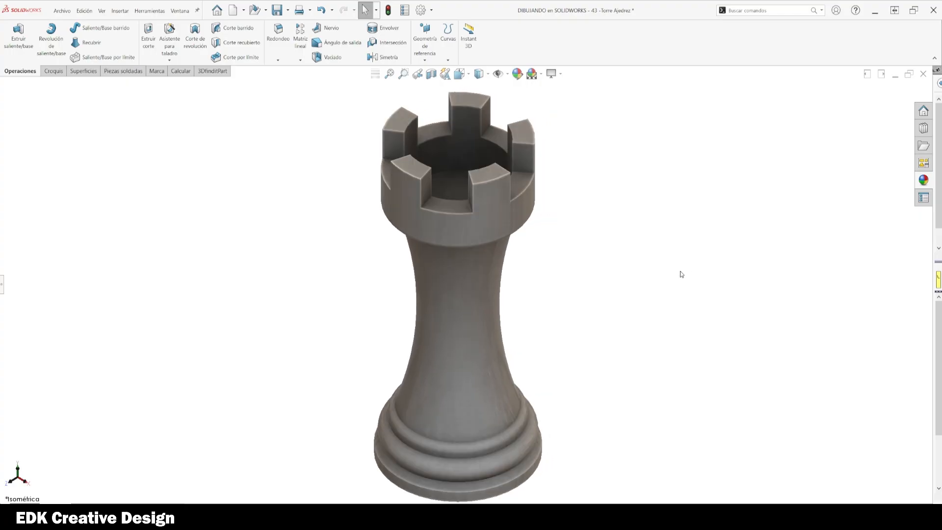